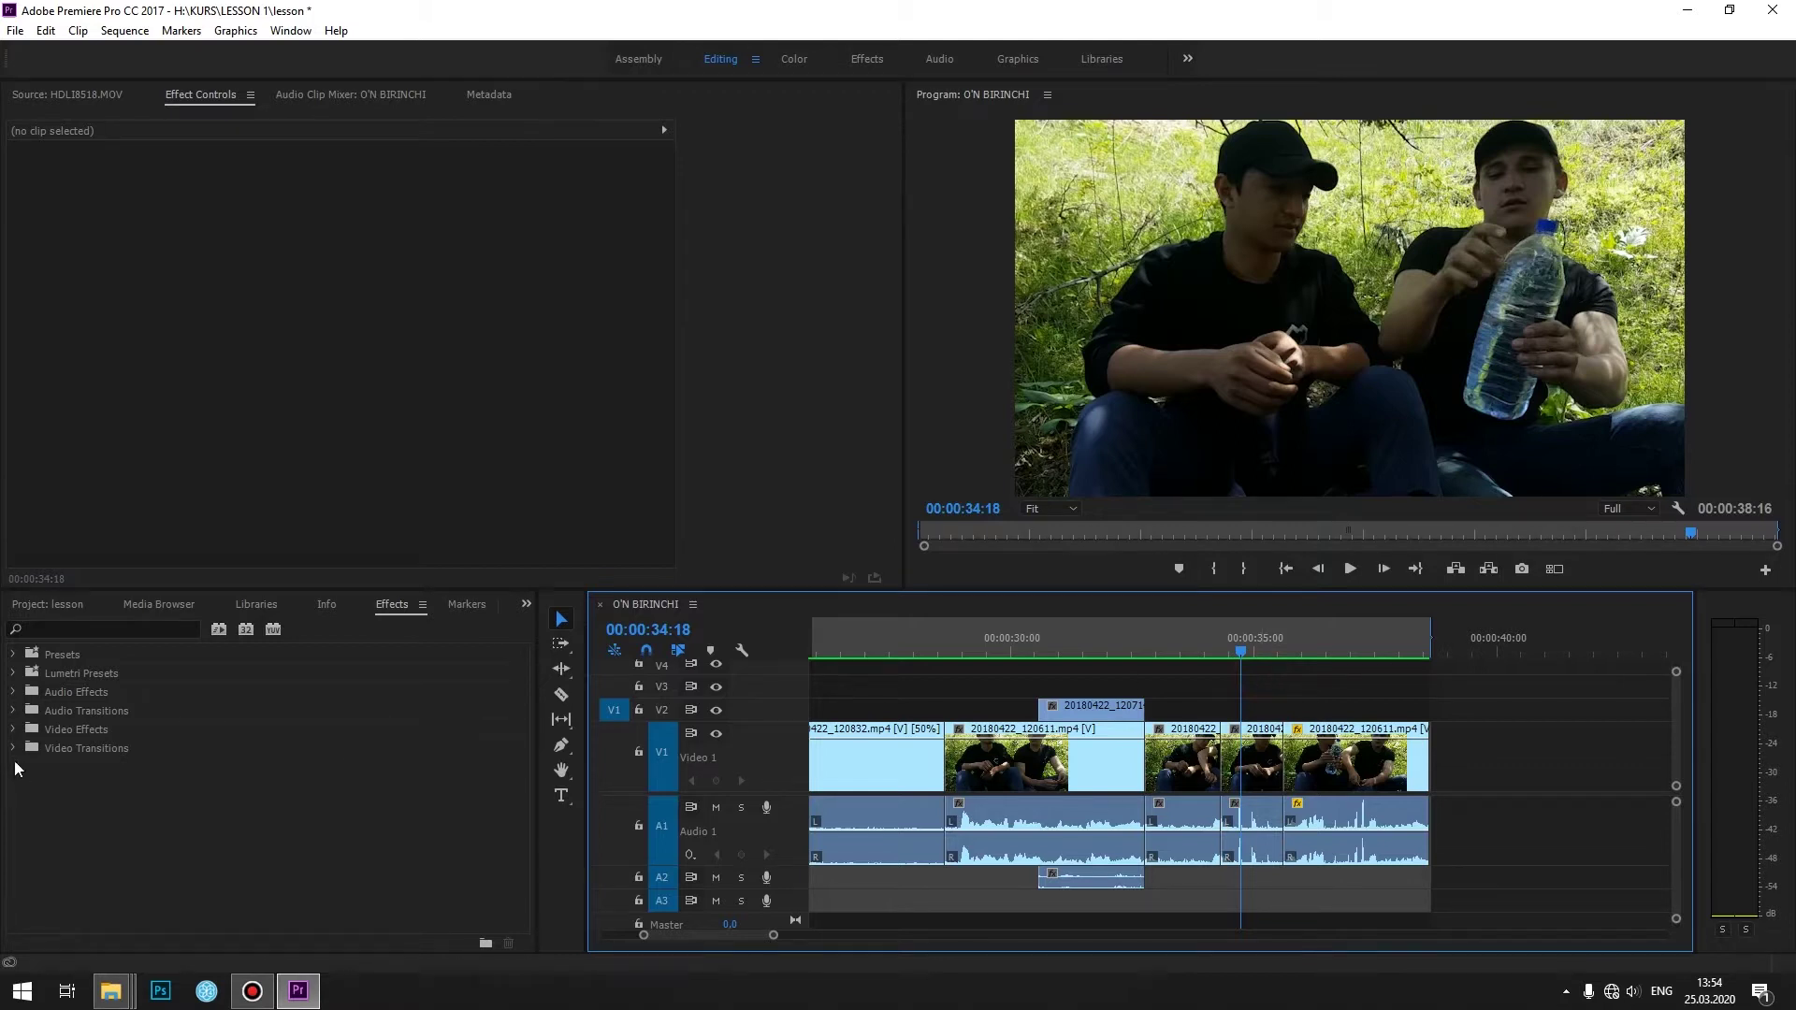
- Expand the Video Effects folder to reveal its category list
left_click(15, 730)
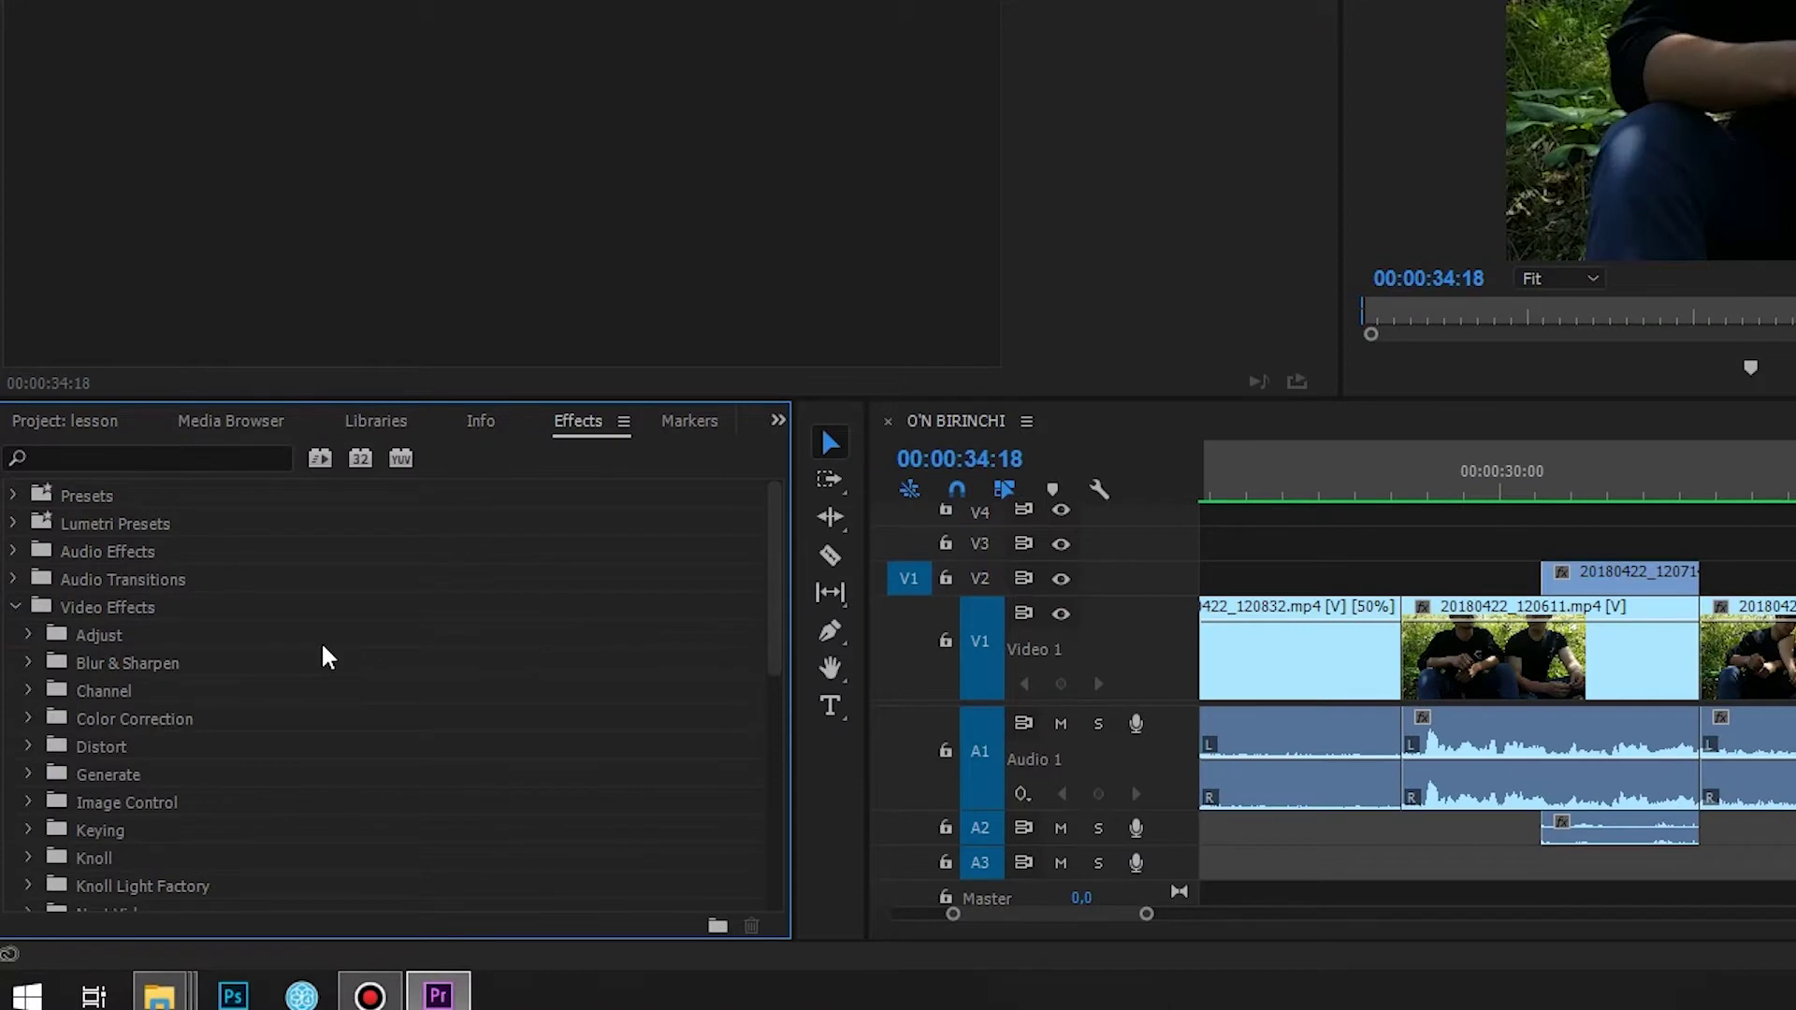
scroll(322, 647, "down", 2)
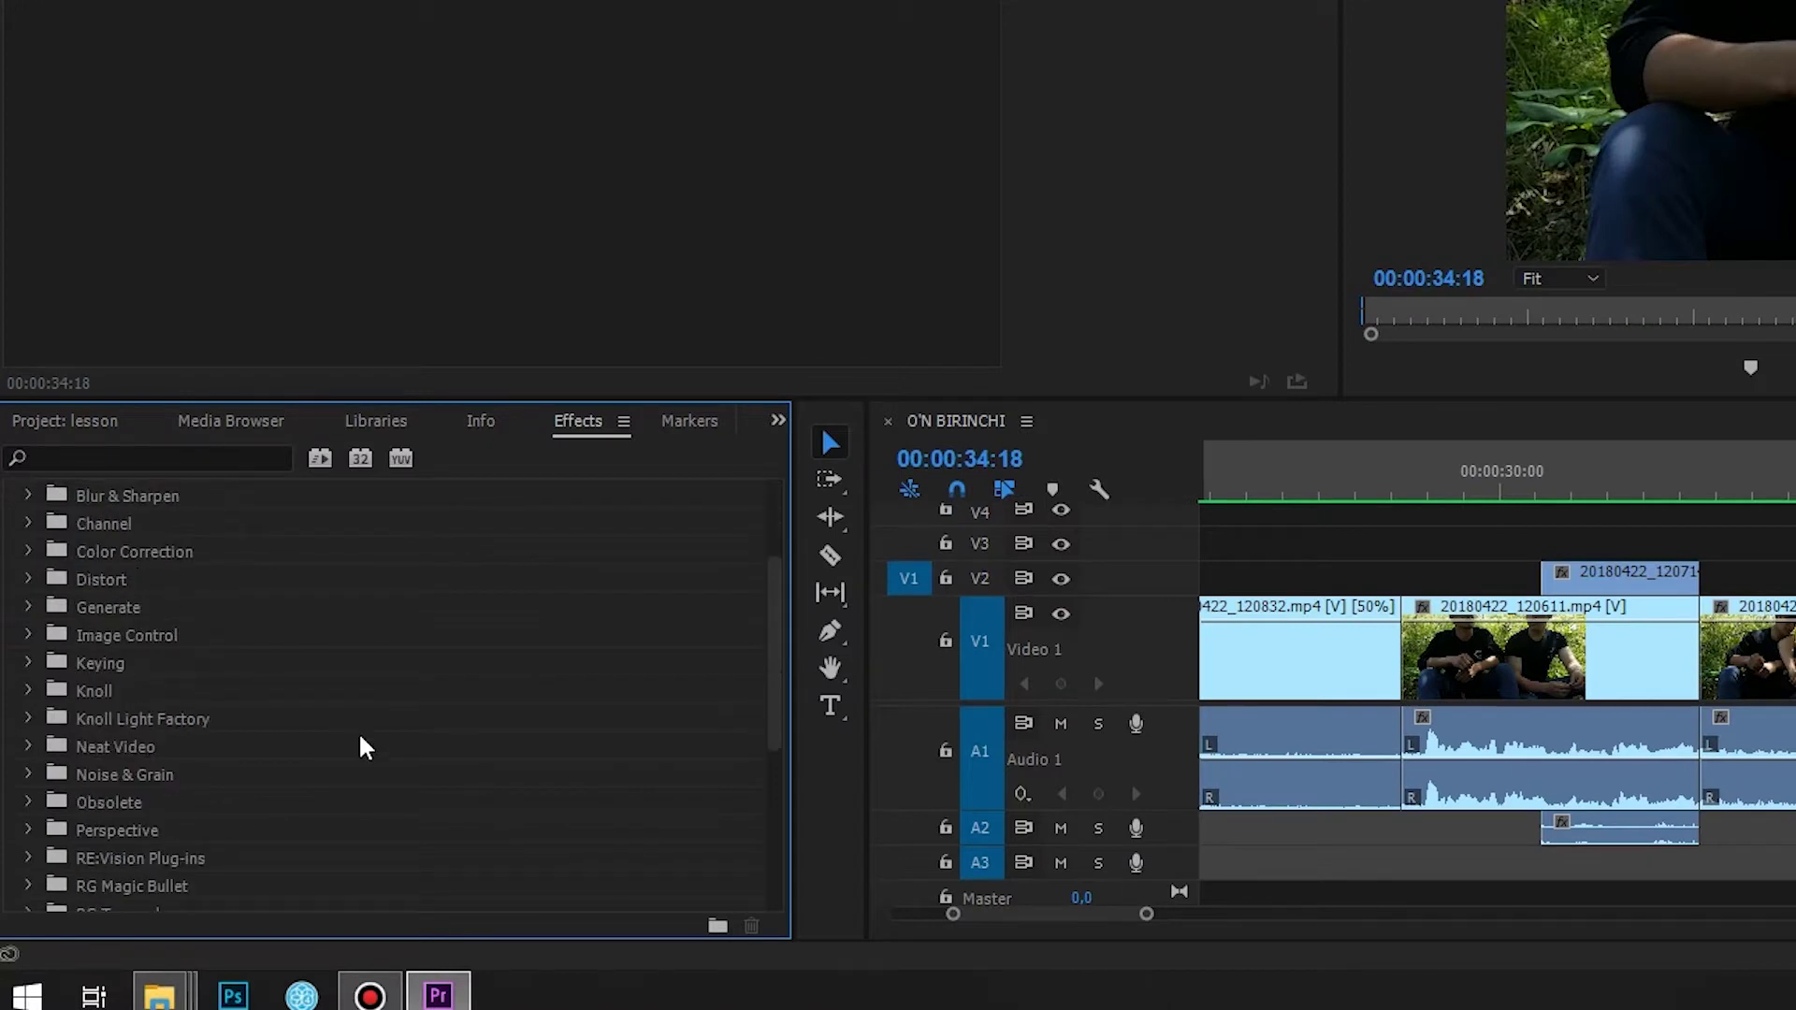
scroll(361, 739, "down", 1)
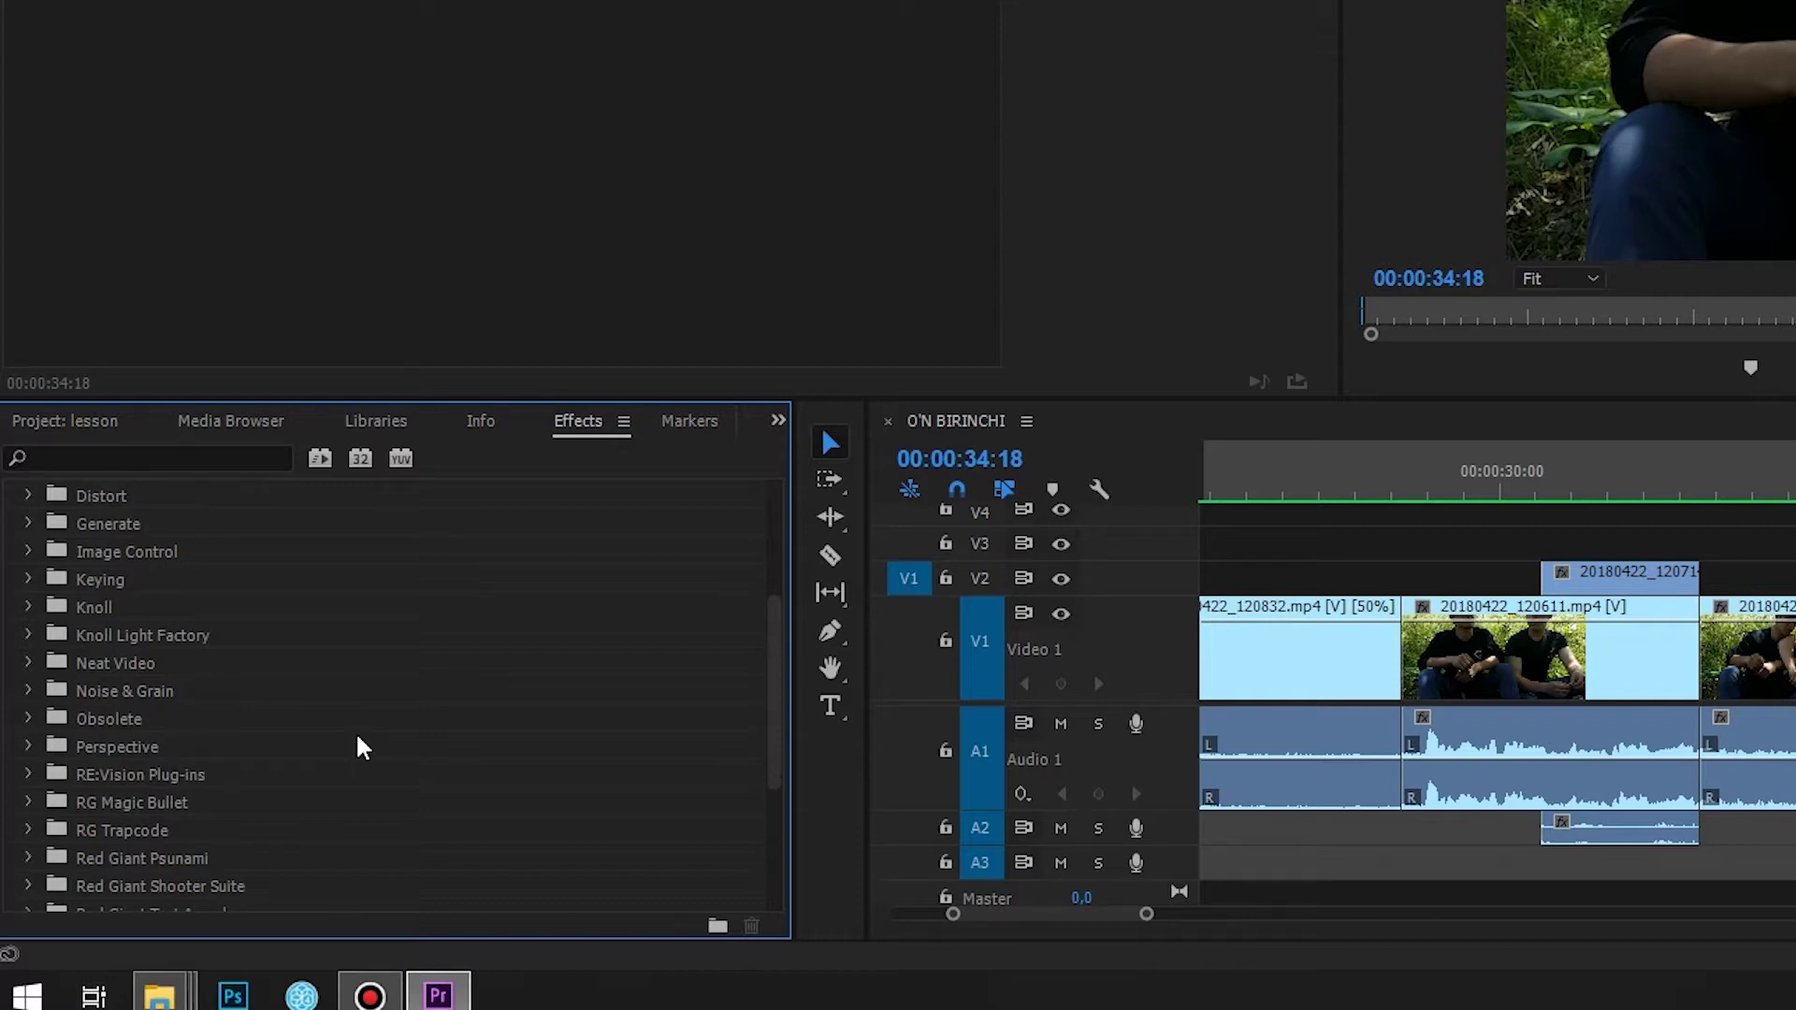
scroll(311, 733, "down", 1)
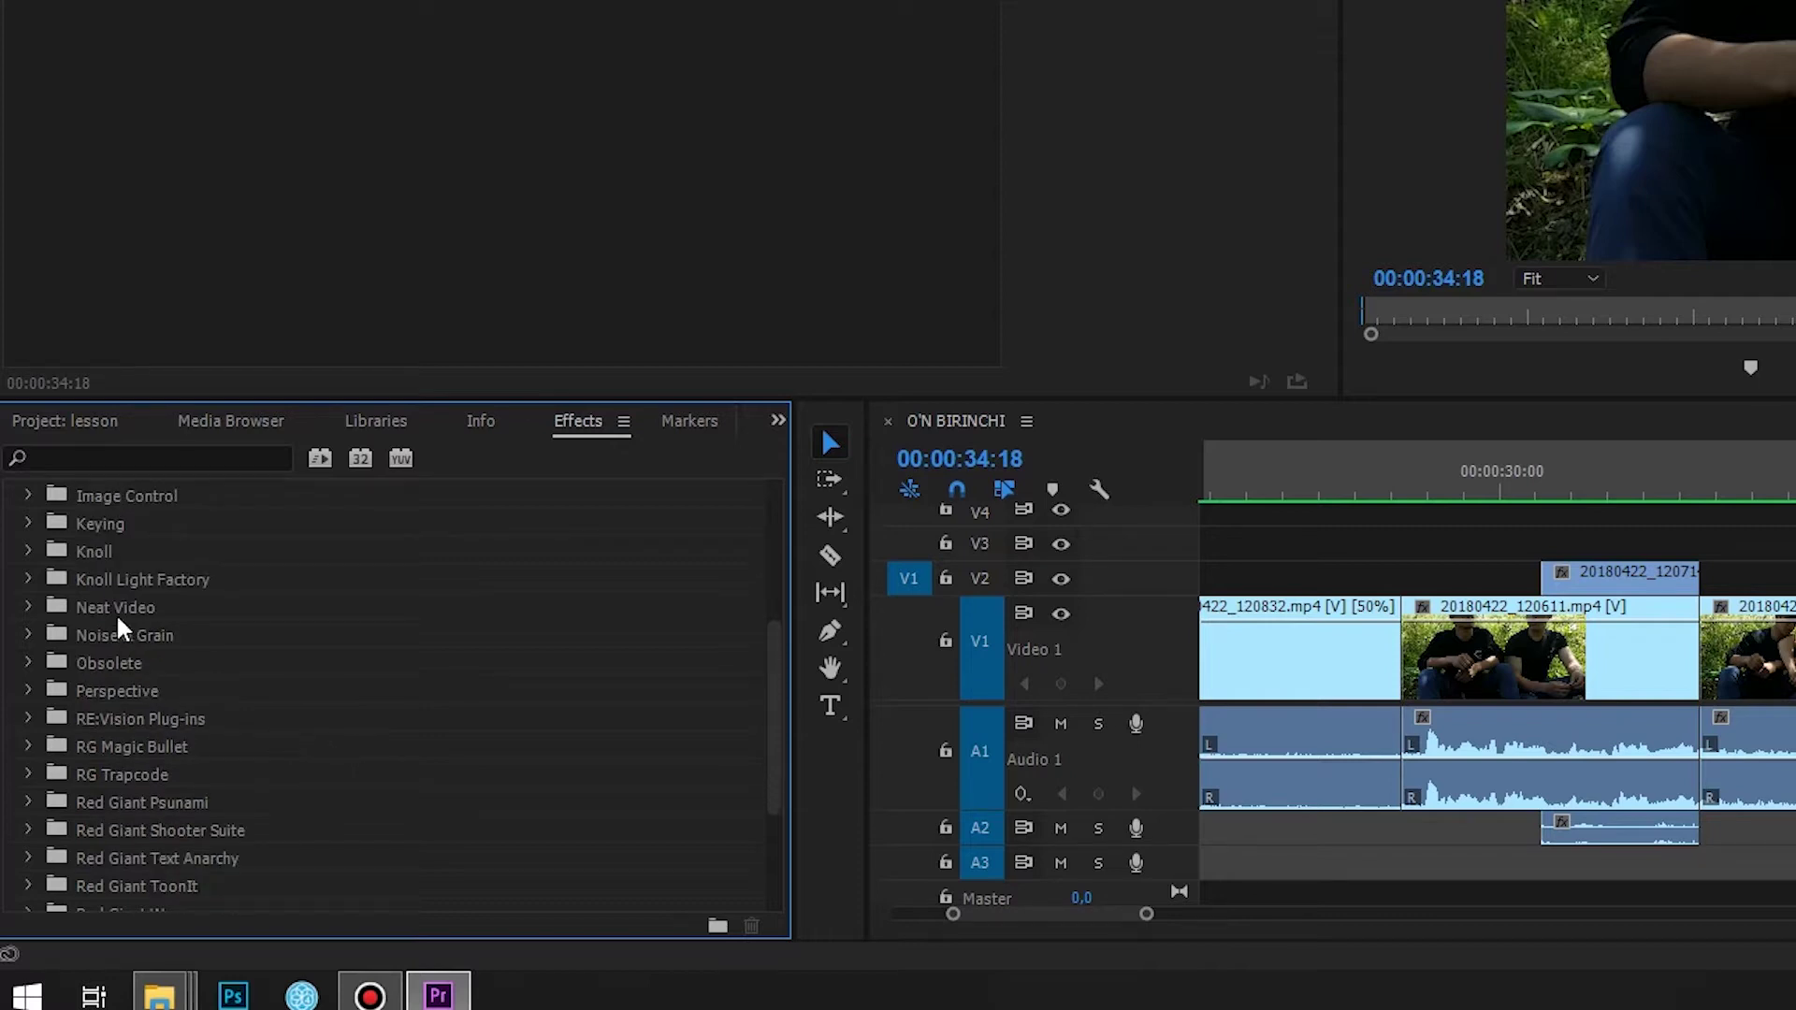
- Point out the Neat Video plug-in and the Trapcode, Psunami, Text Anarchy, ToonIt and Warp groups
left_click(114, 606)
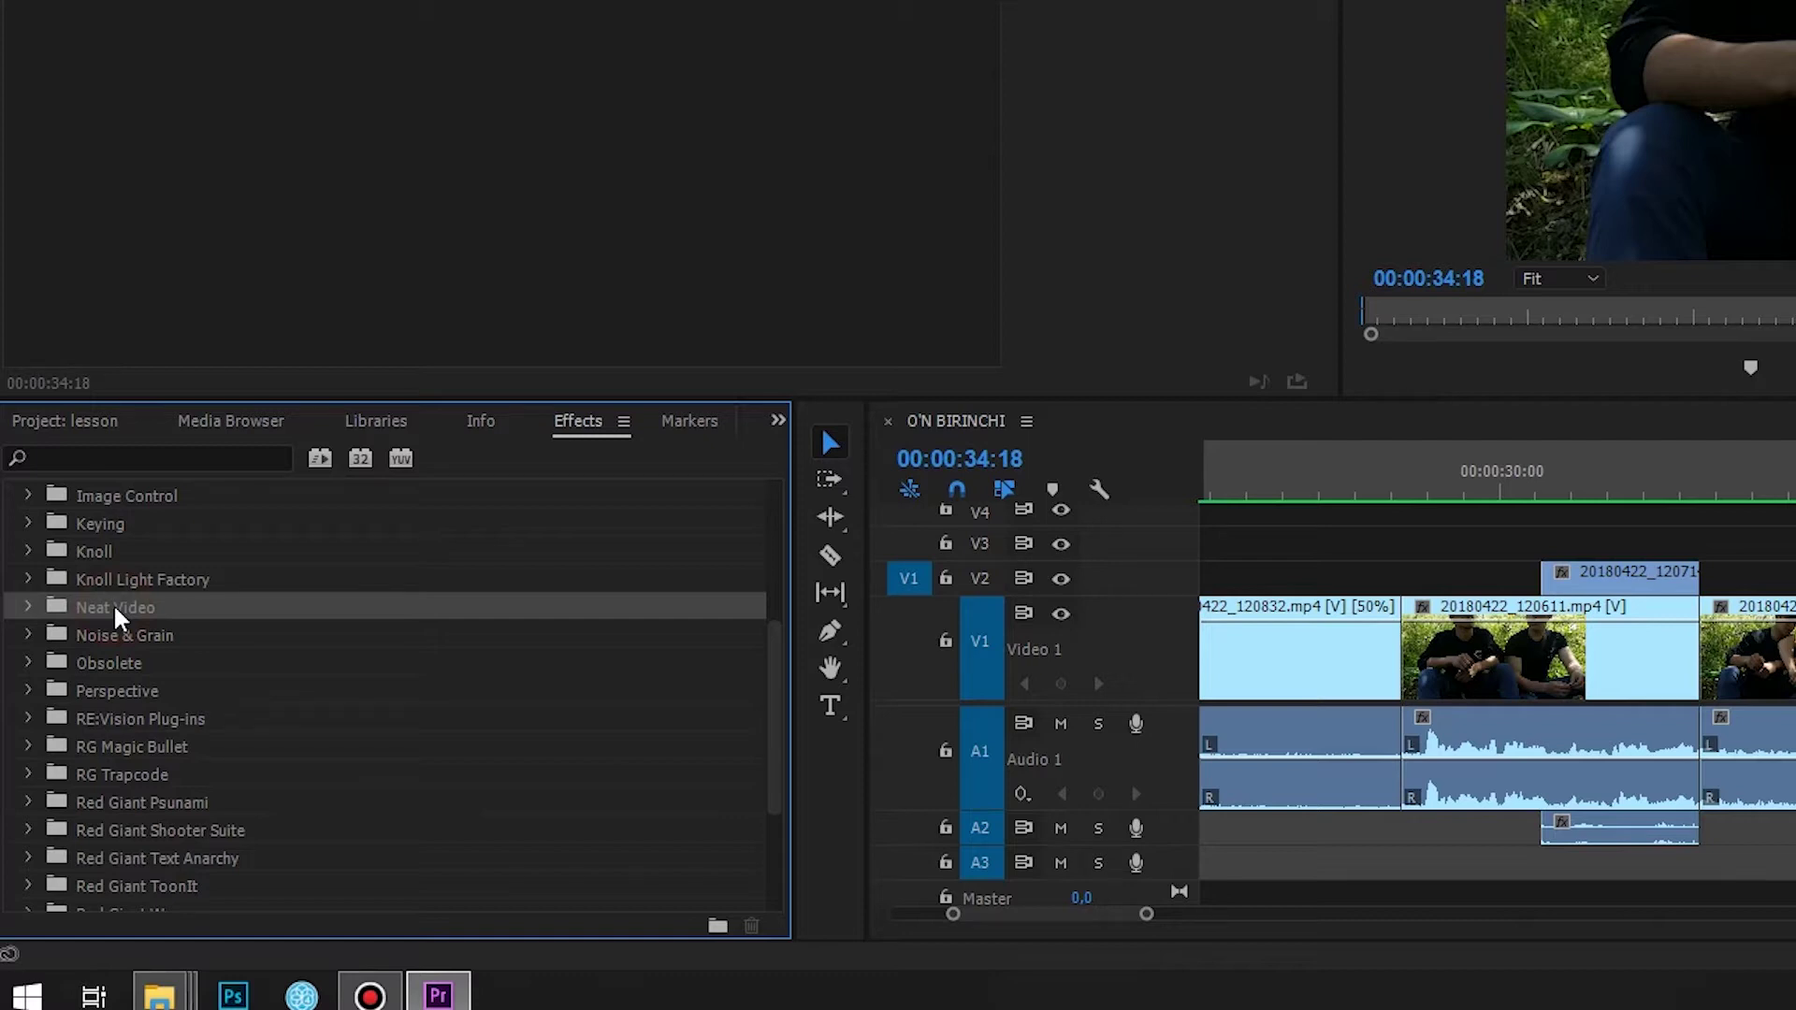
scroll(103, 744, "down", 2)
left_click(97, 609)
left_click(102, 636)
left_click(105, 663)
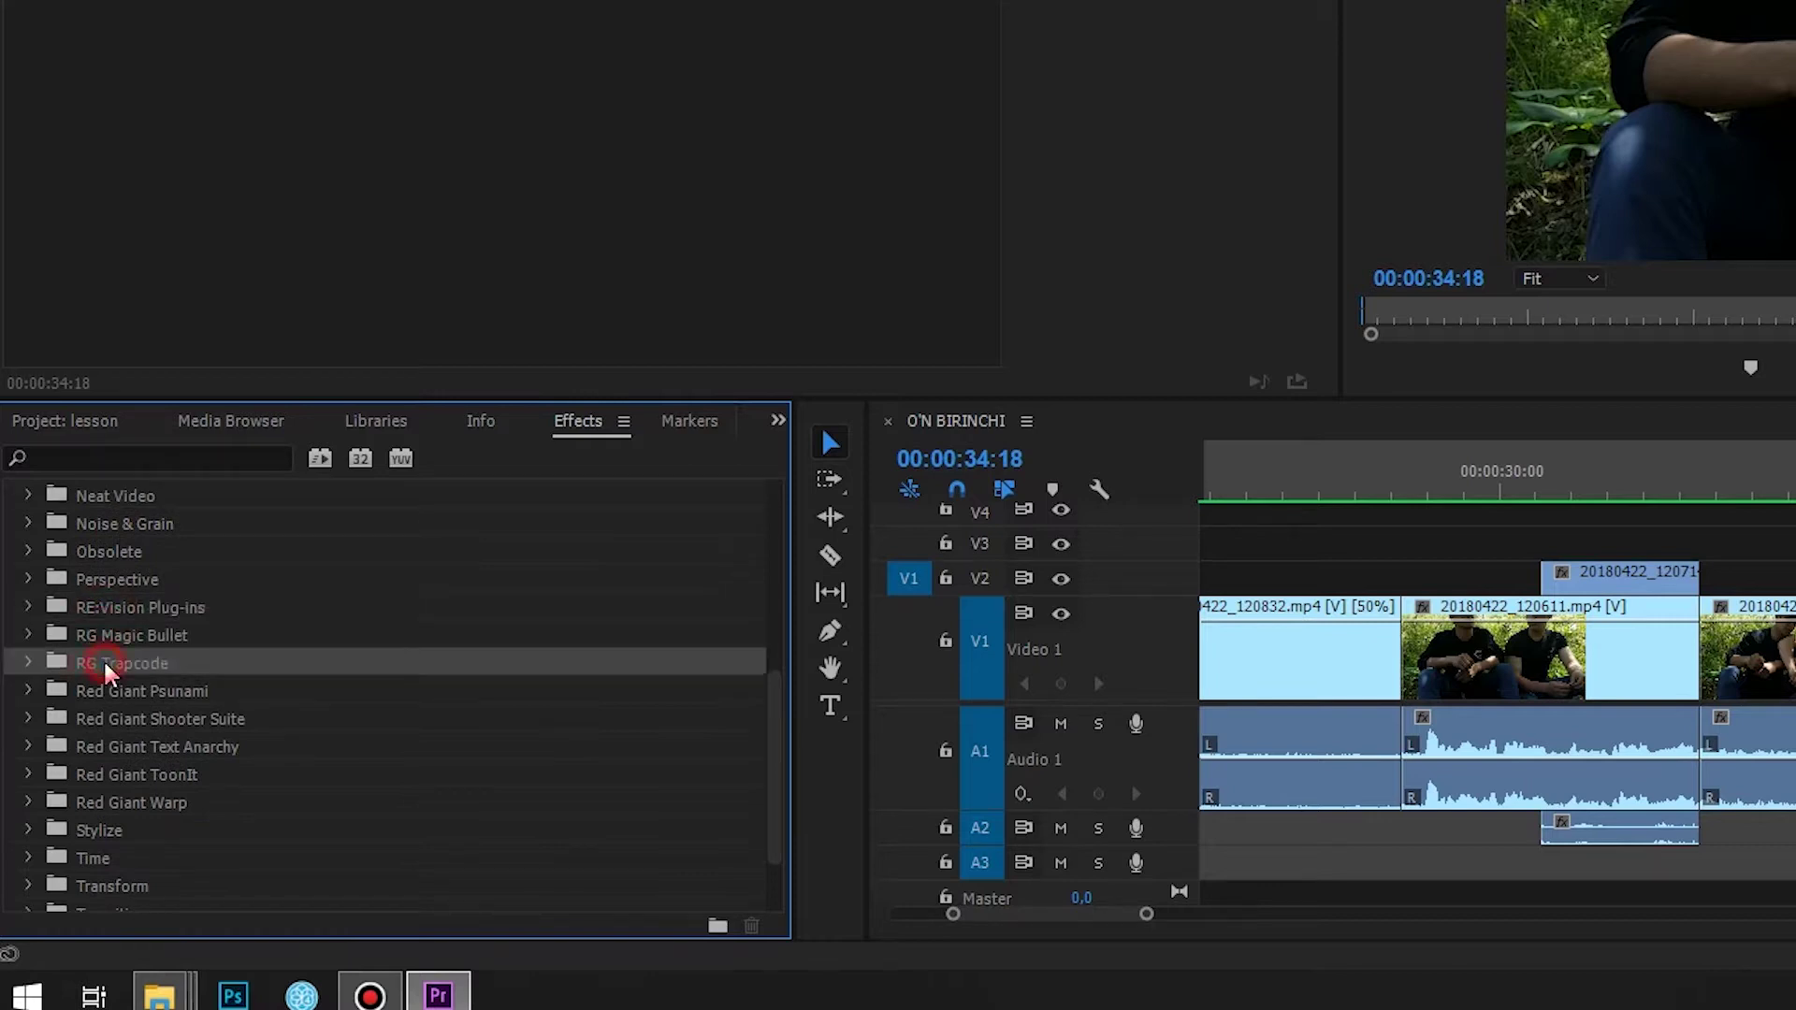
left_click(108, 693)
left_click(112, 747)
left_click(110, 775)
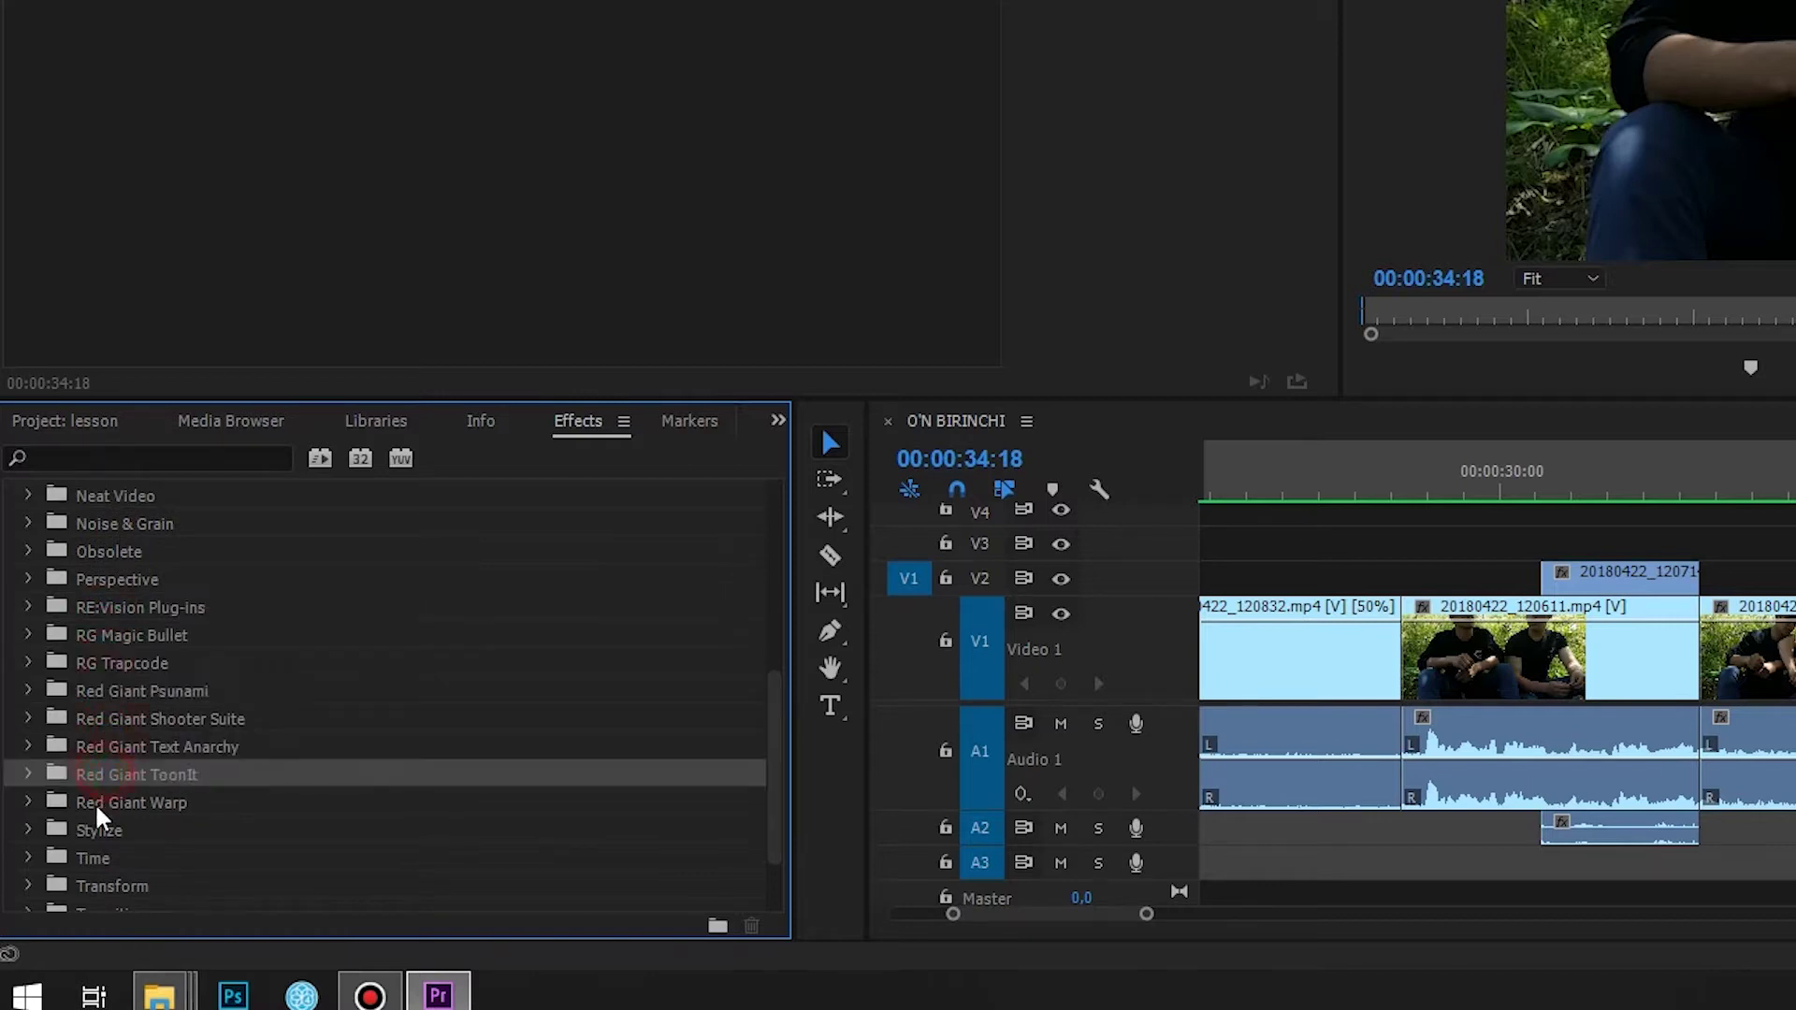
left_click(101, 810)
left_click(131, 776)
- Scroll through the categories from Adjust and Blur & Sharpen to Noise & Grain
scroll(309, 693, "down", 2)
scroll(313, 697, "up", 3)
scroll(307, 697, "up", 4)
scroll(307, 697, "up", 5)
scroll(125, 743, "down", 5)
scroll(221, 698, "down", 3)
scroll(215, 700, "down", 3)
scroll(215, 700, "down", 2)
scroll(211, 702, "up", 3)
scroll(211, 702, "up", 1)
scroll(210, 702, "up", 1)
scroll(211, 701, "up", 2)
scroll(210, 702, "up", 1)
scroll(215, 718, "up", 1)
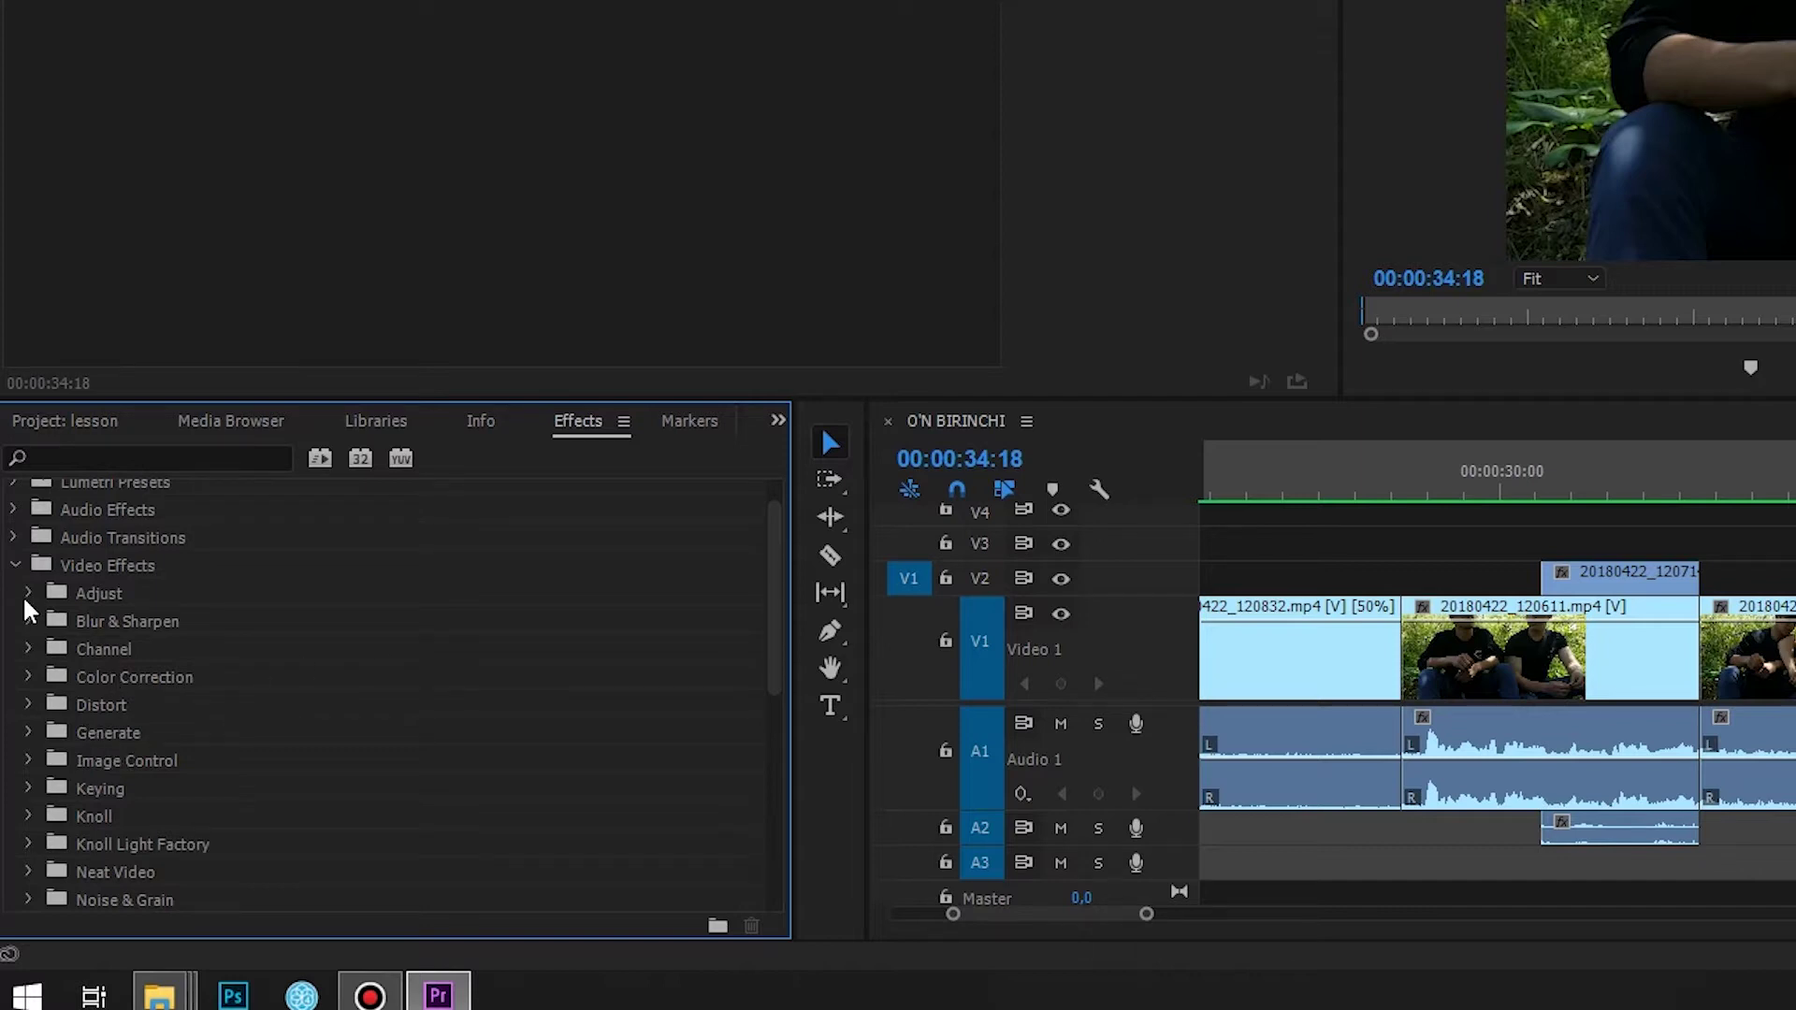
- Drag Gaussian Blur onto clip 20180422_120611.mp4 and select it in Effect Controls at 00:00:34:11
left_click(29, 623)
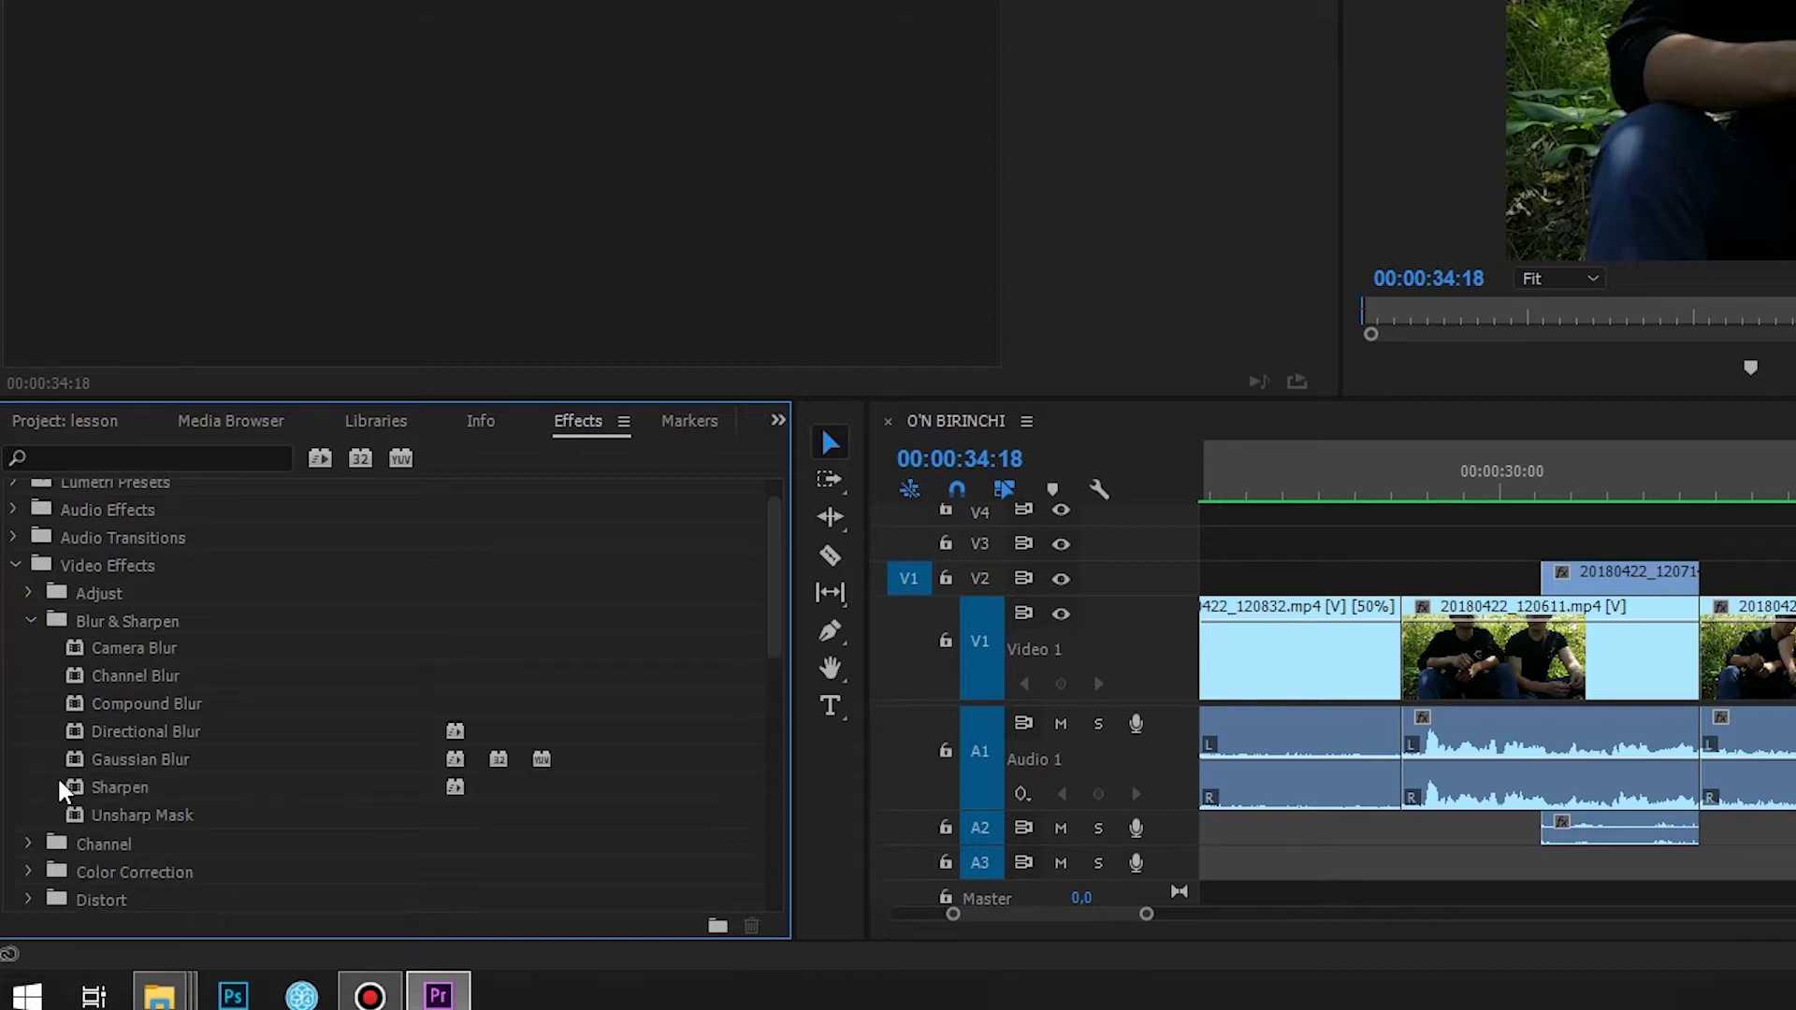
left_click_drag(128, 772, 1778, 659)
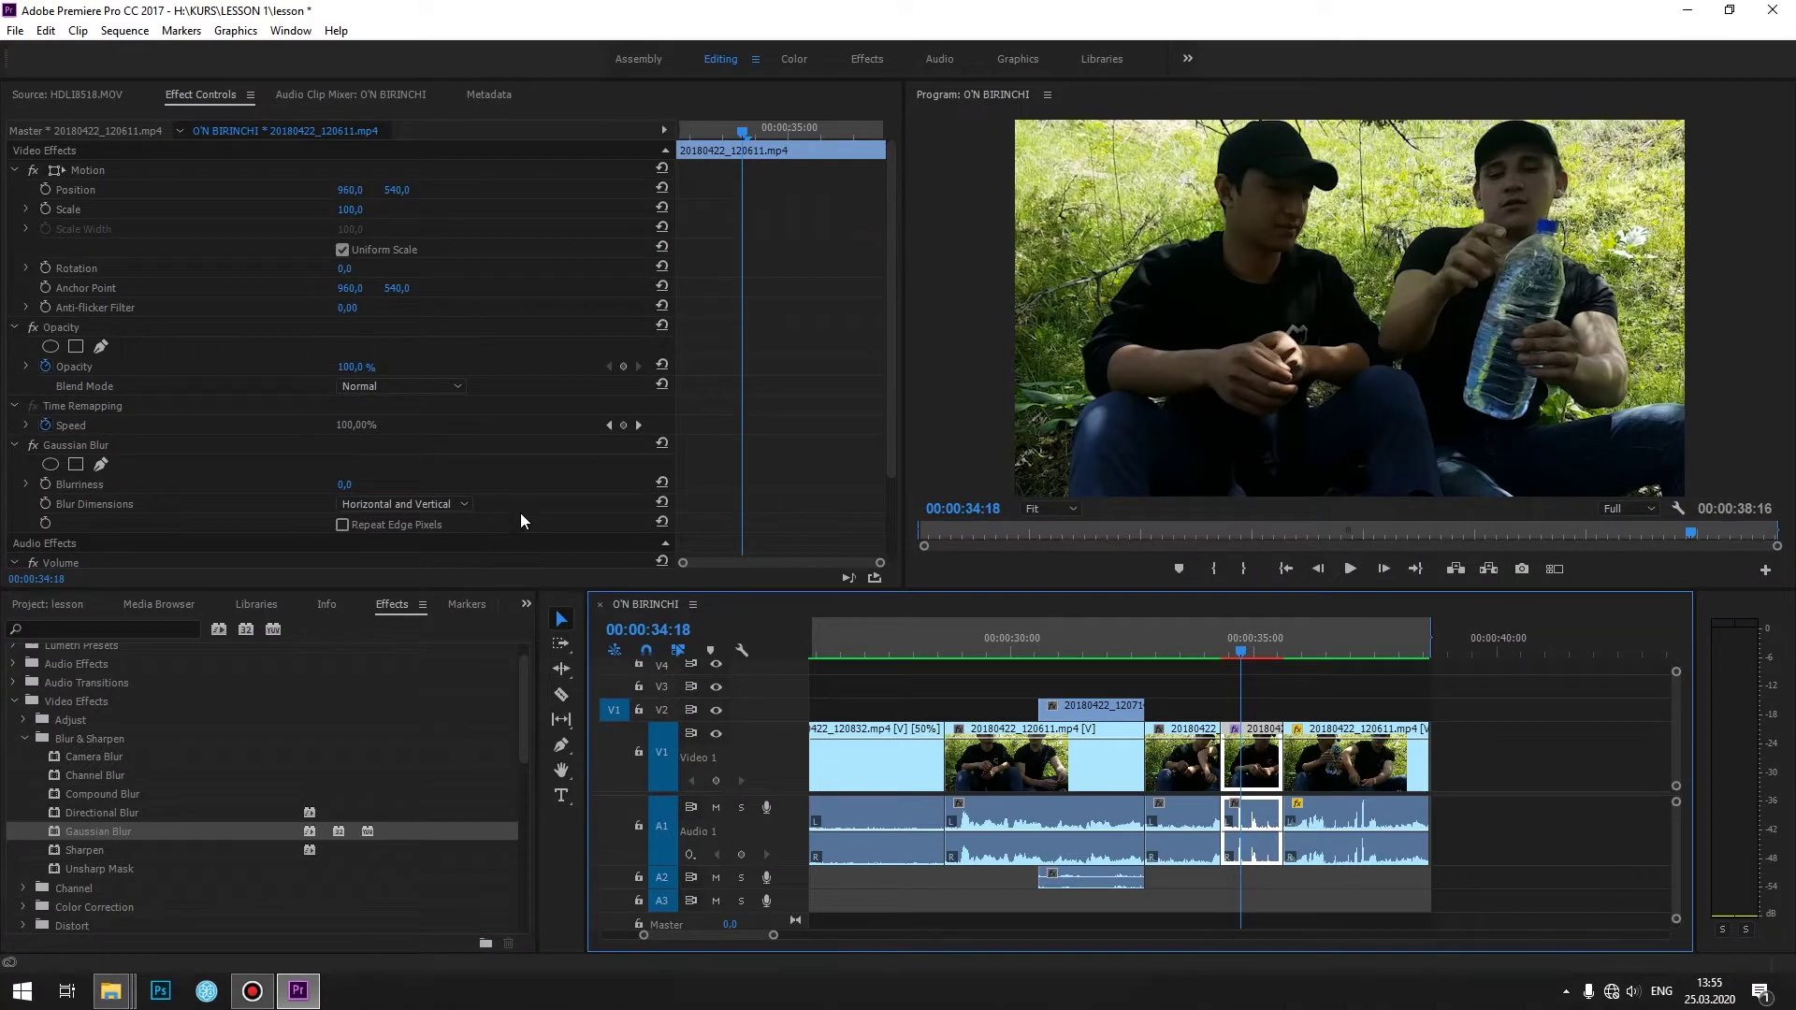
left_click_drag(889, 295, 883, 393)
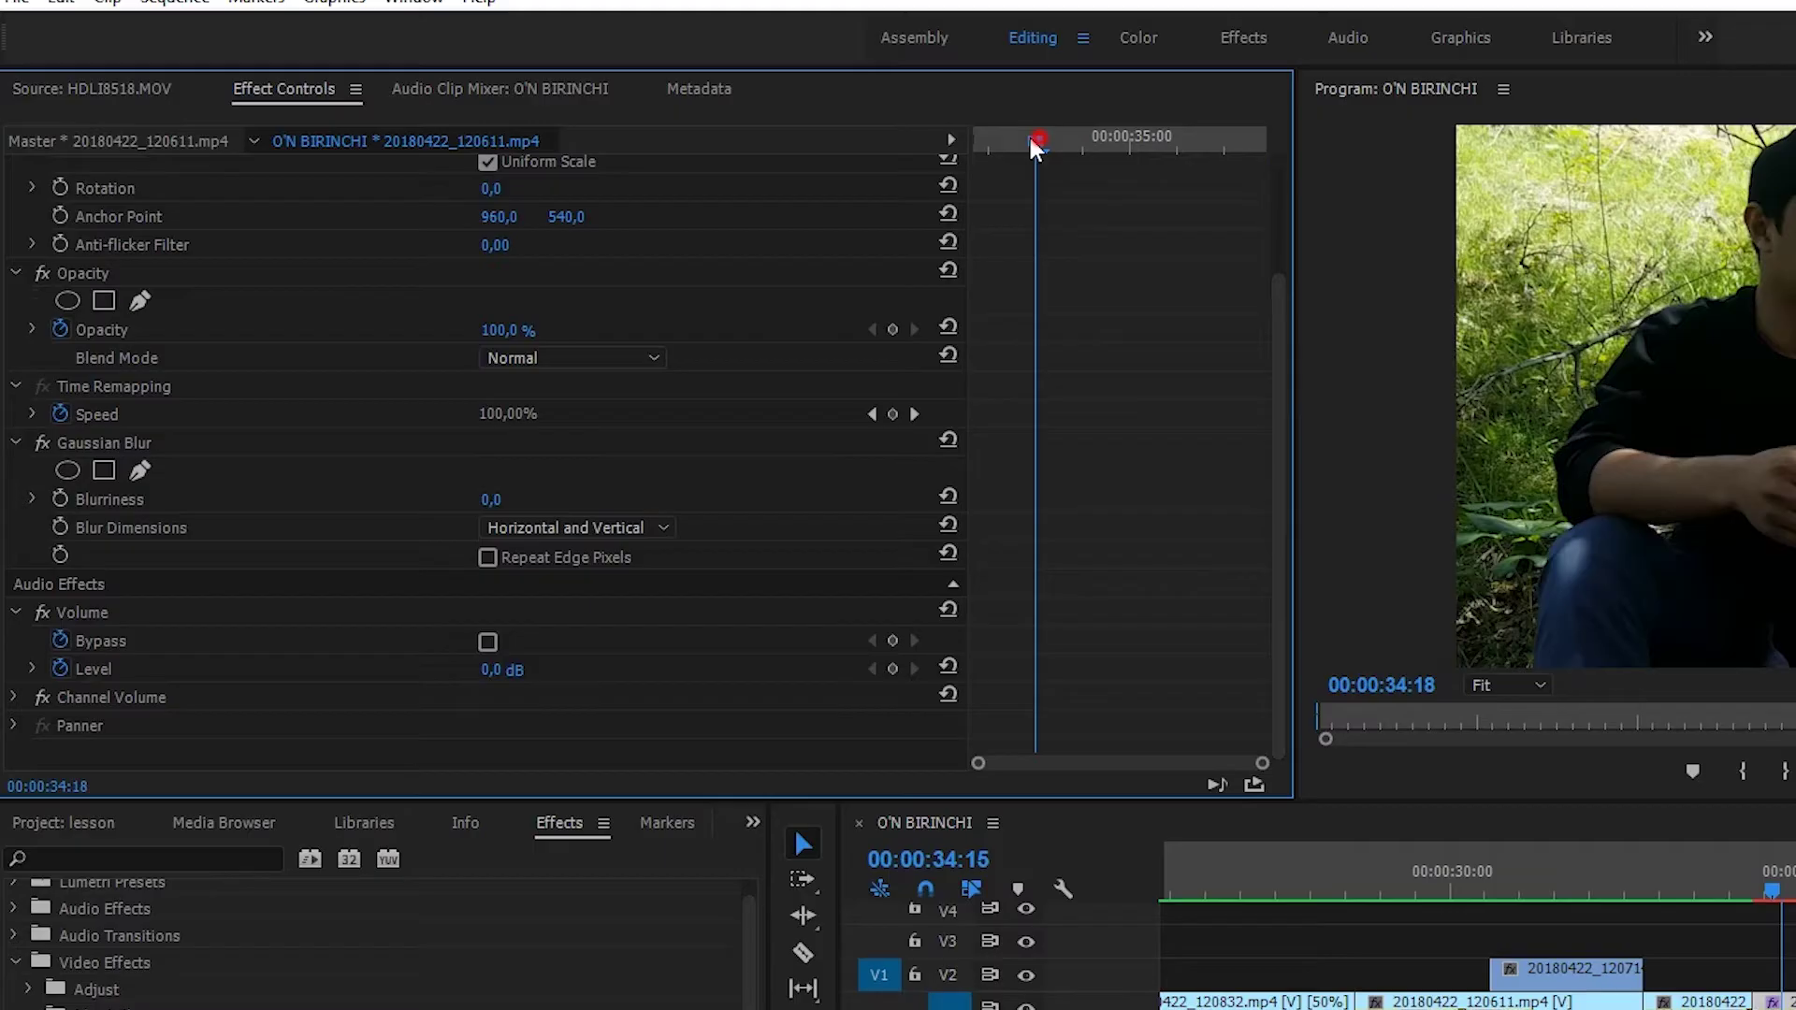
left_click_drag(743, 131, 697, 131)
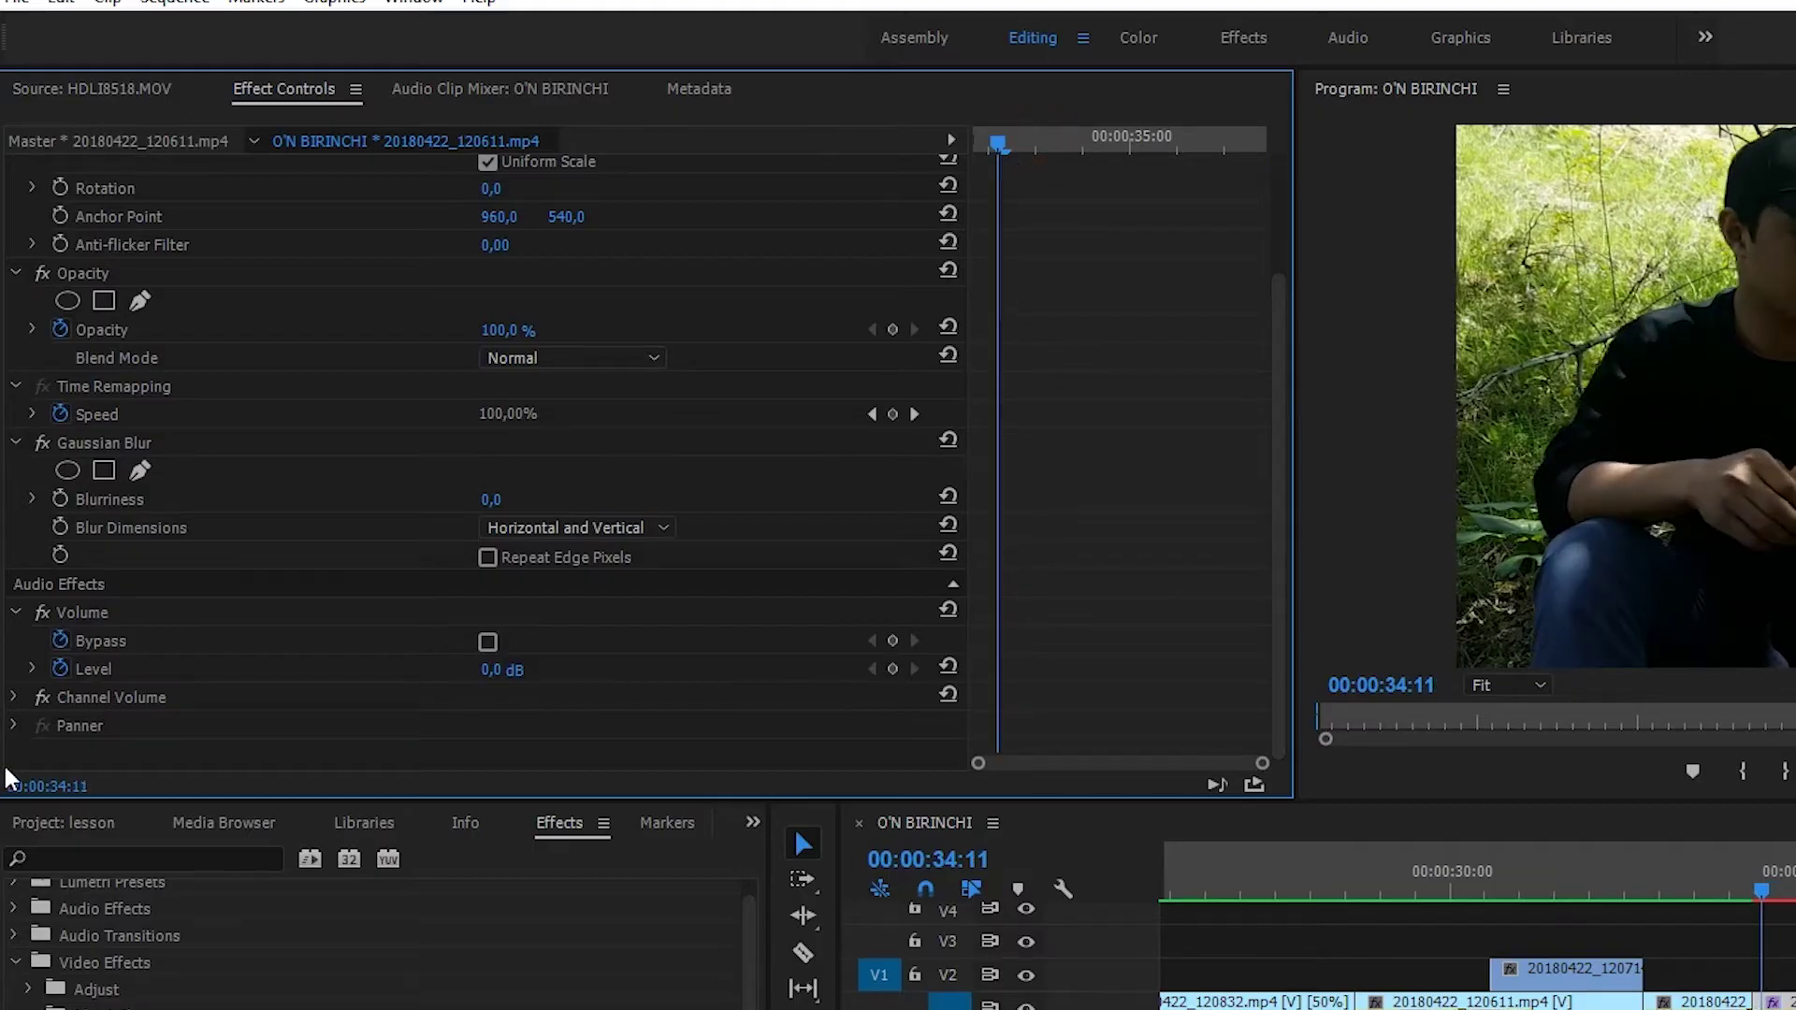
left_click(108, 442)
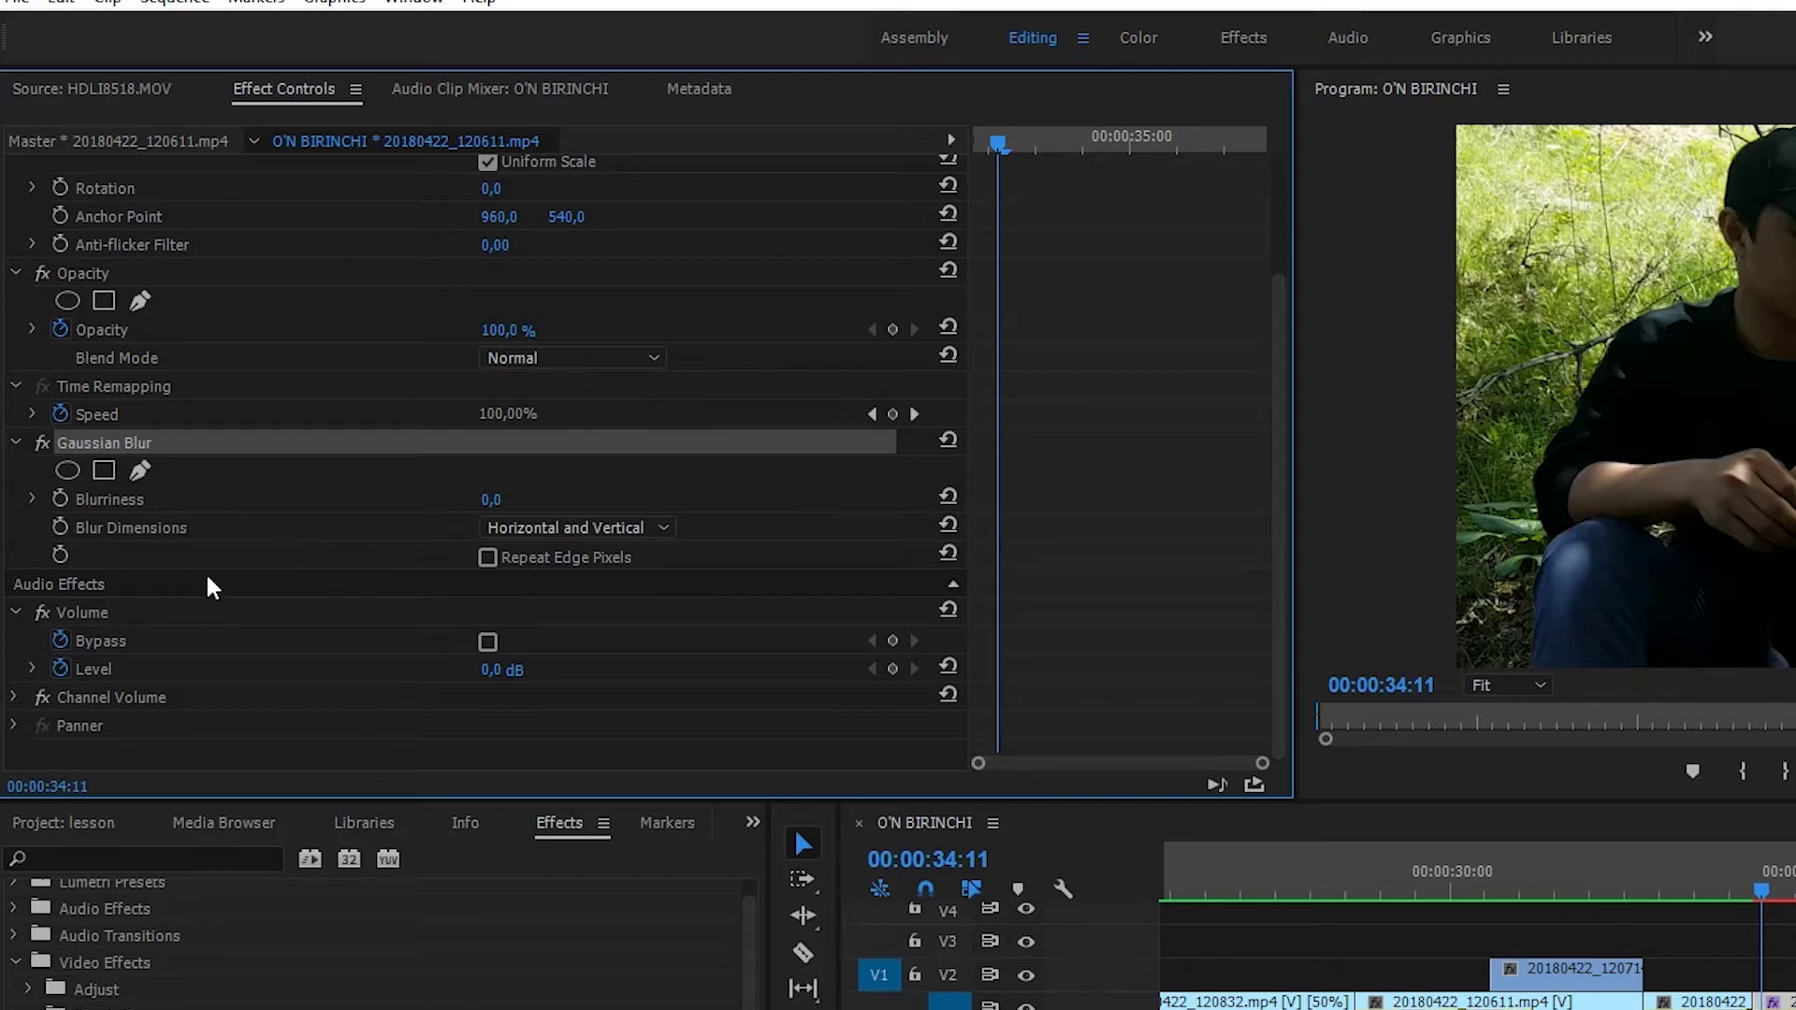
- Keyframe Blurriness from 0, up to about 43 at 00:00:35:03, and back to 0 at 00:00:35:14
left_click(60, 499)
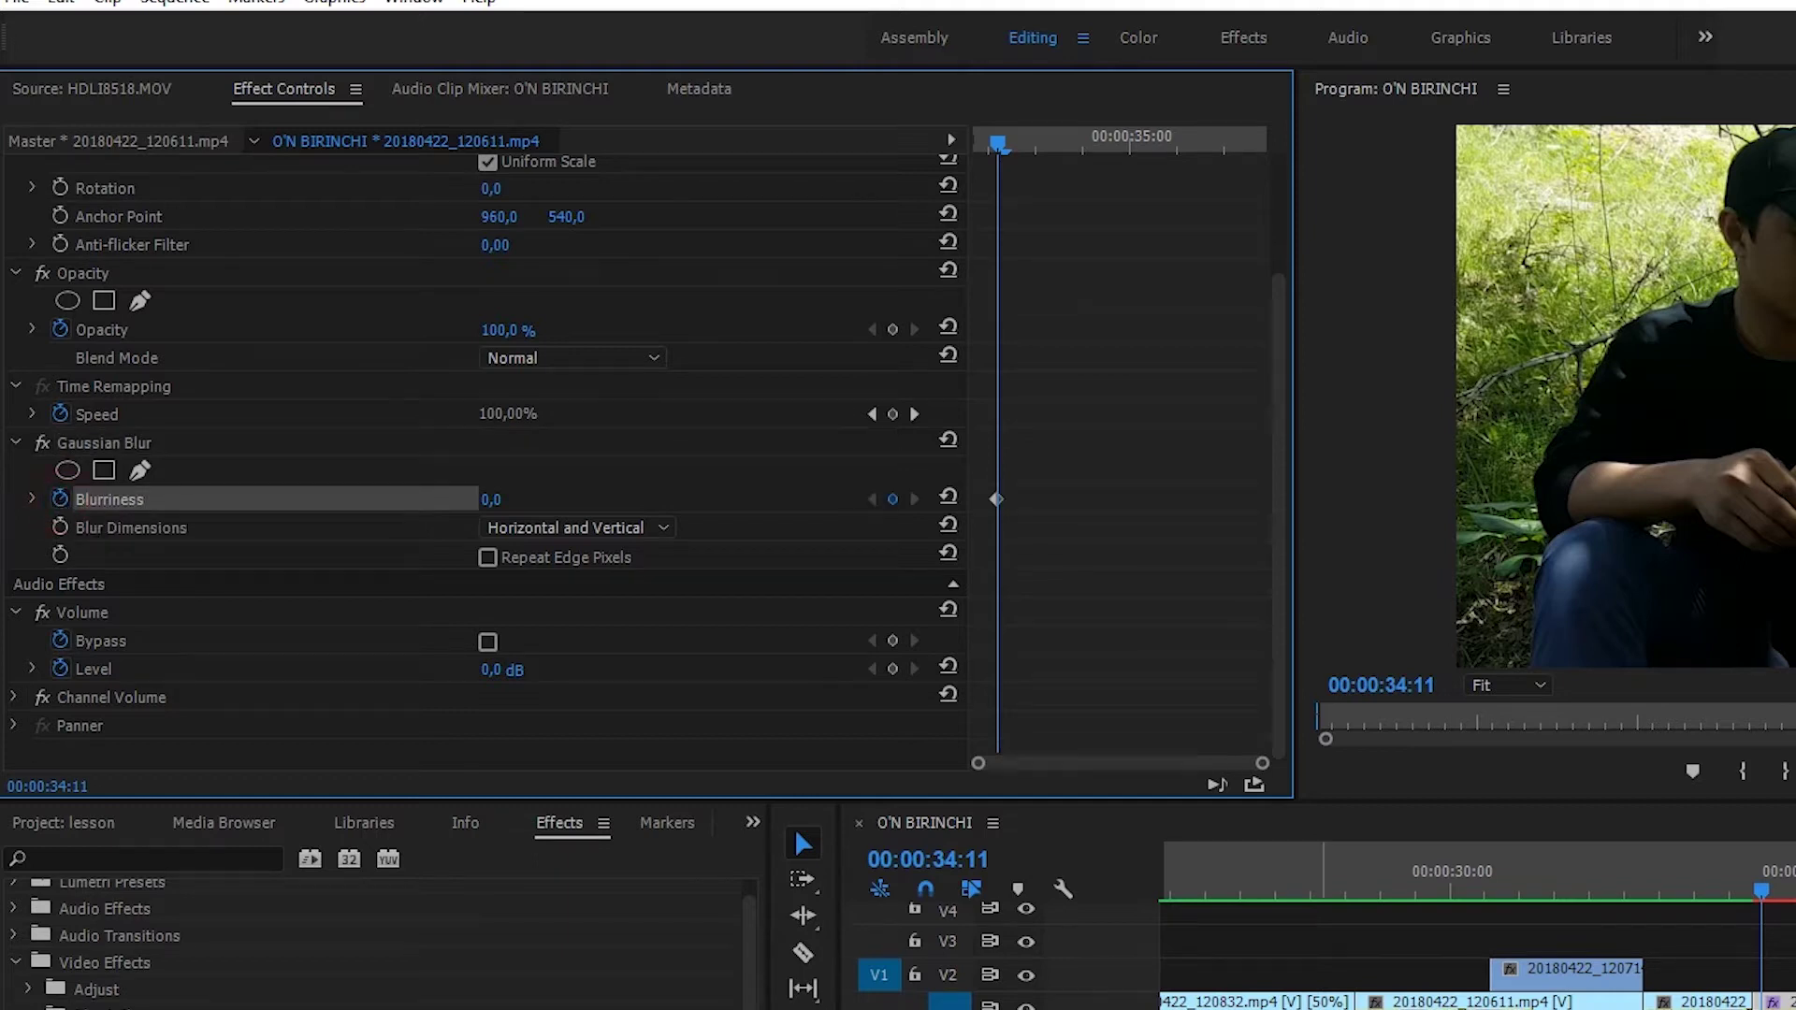
left_click_drag(1204, 653, 1259, 652)
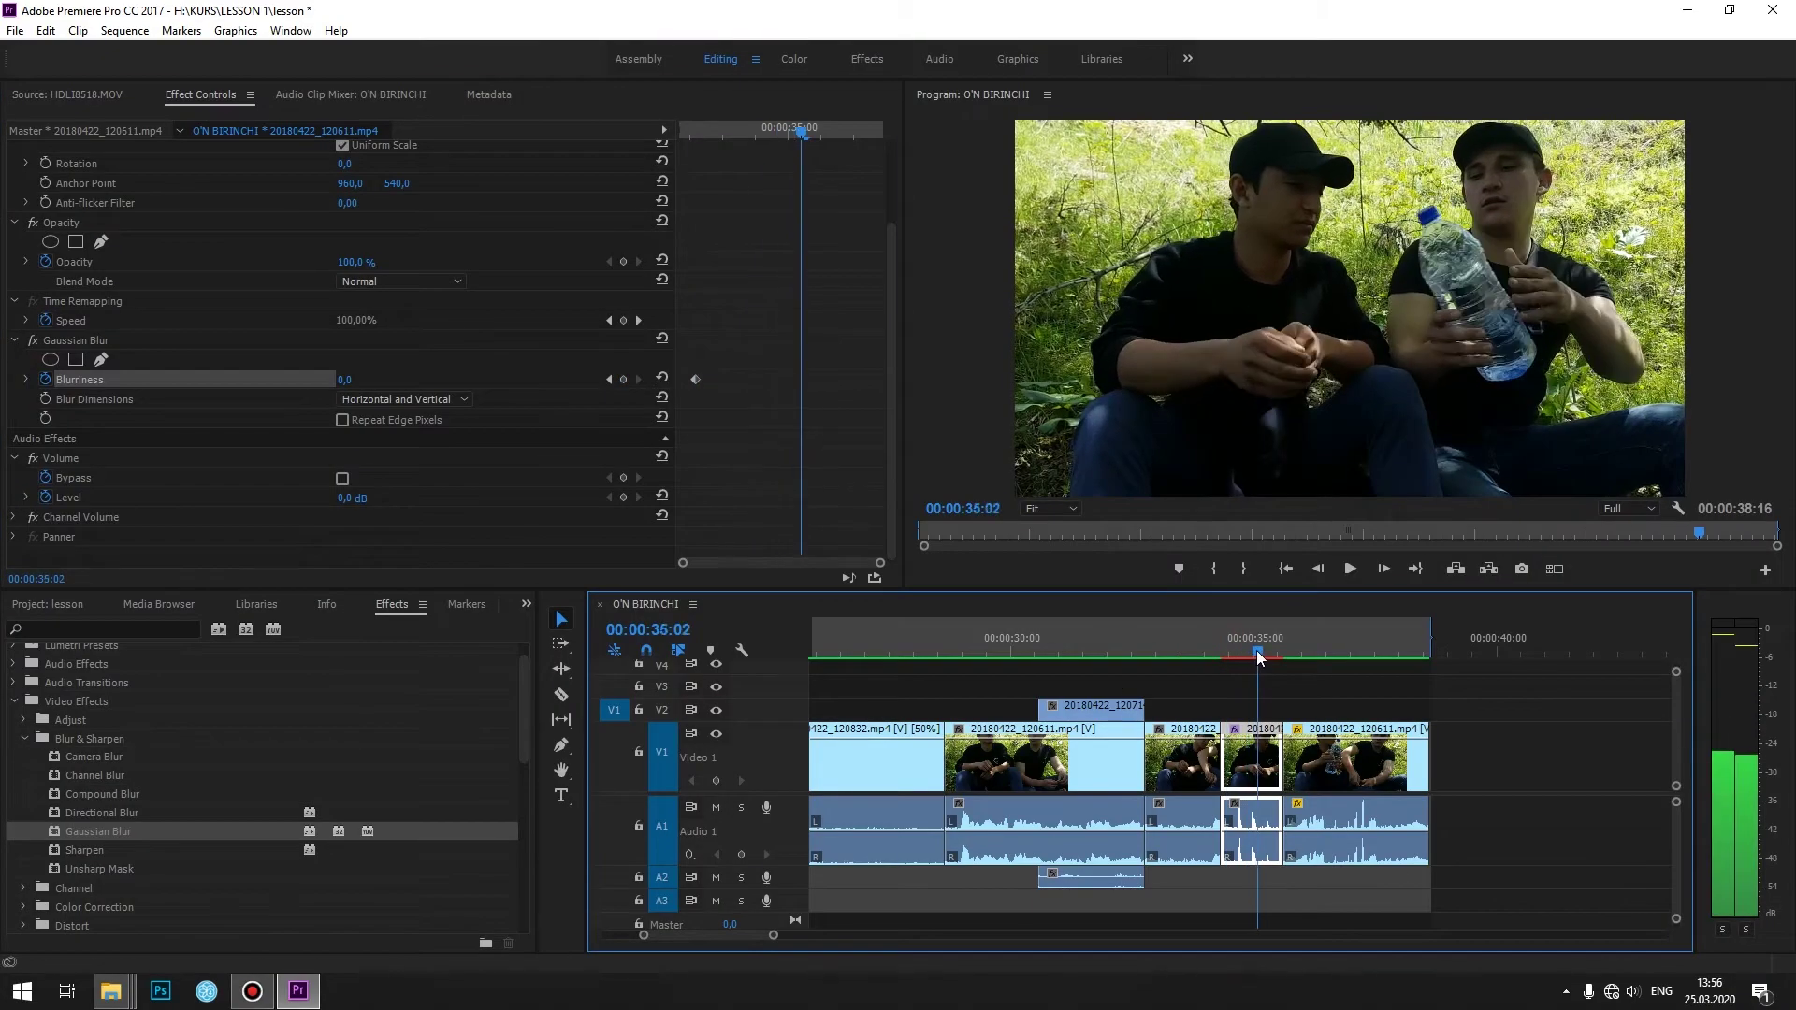
left_click_drag(345, 381, 375, 379)
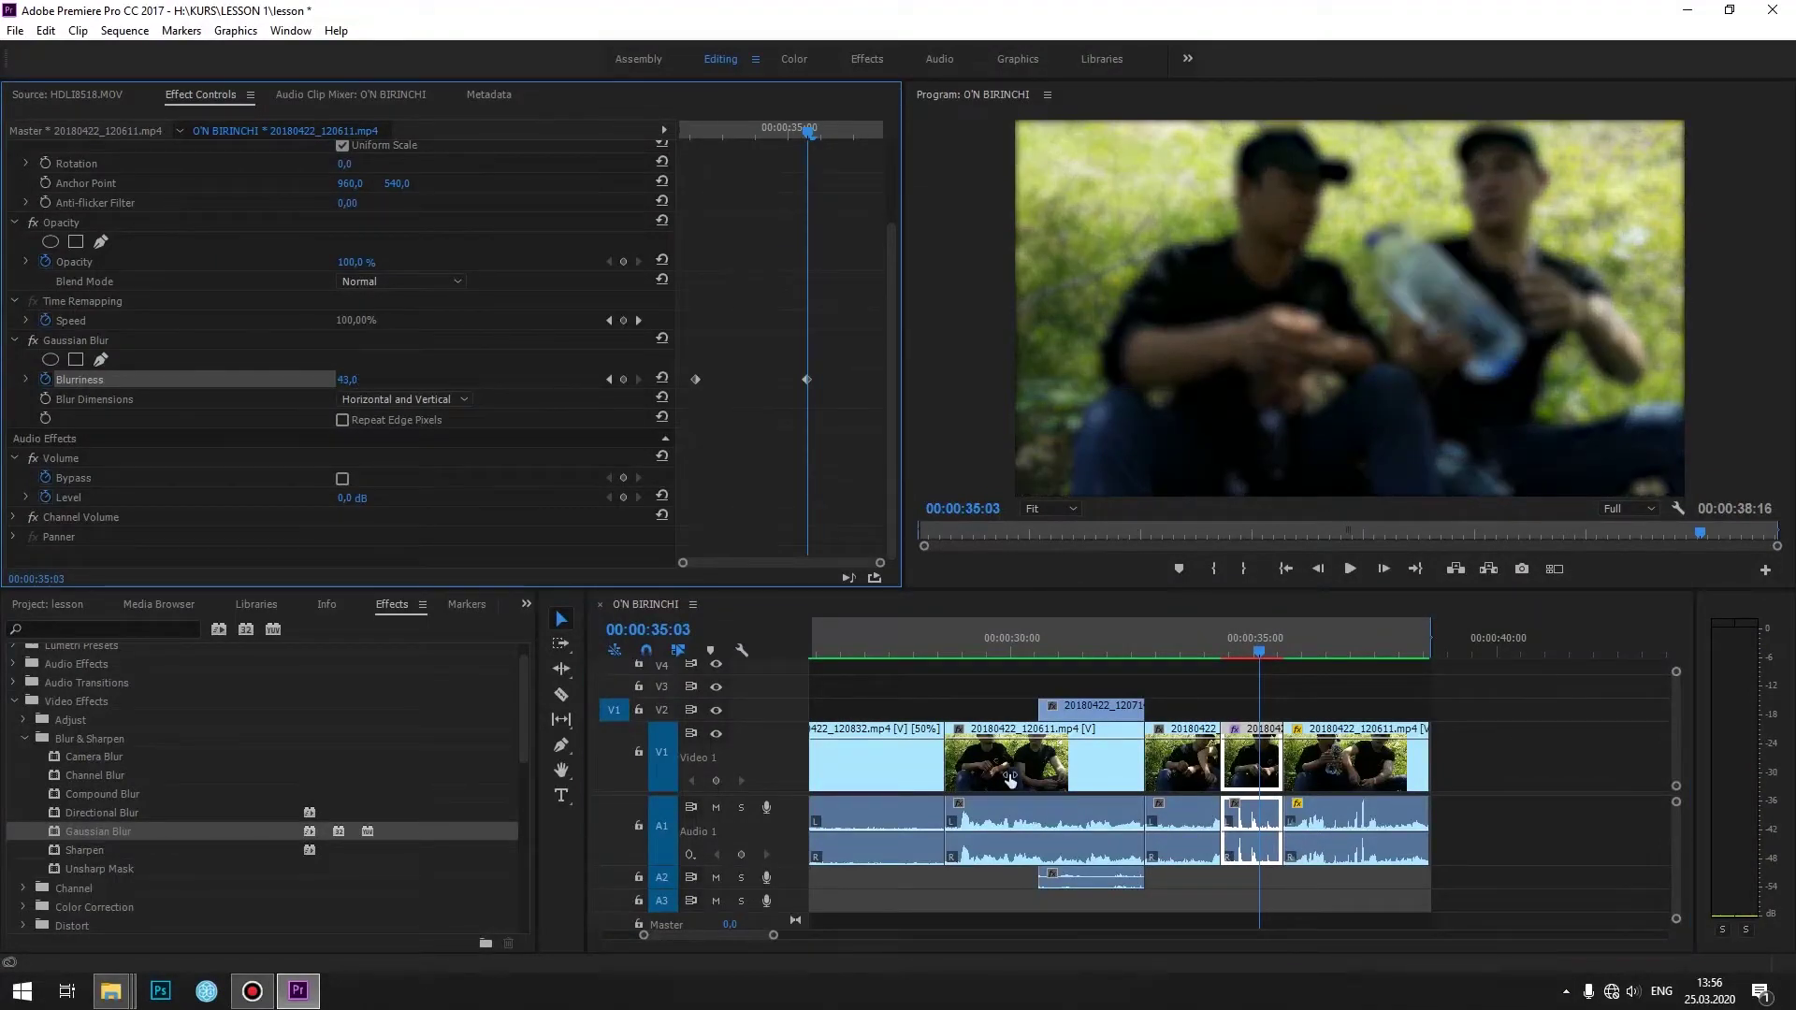
key("space")
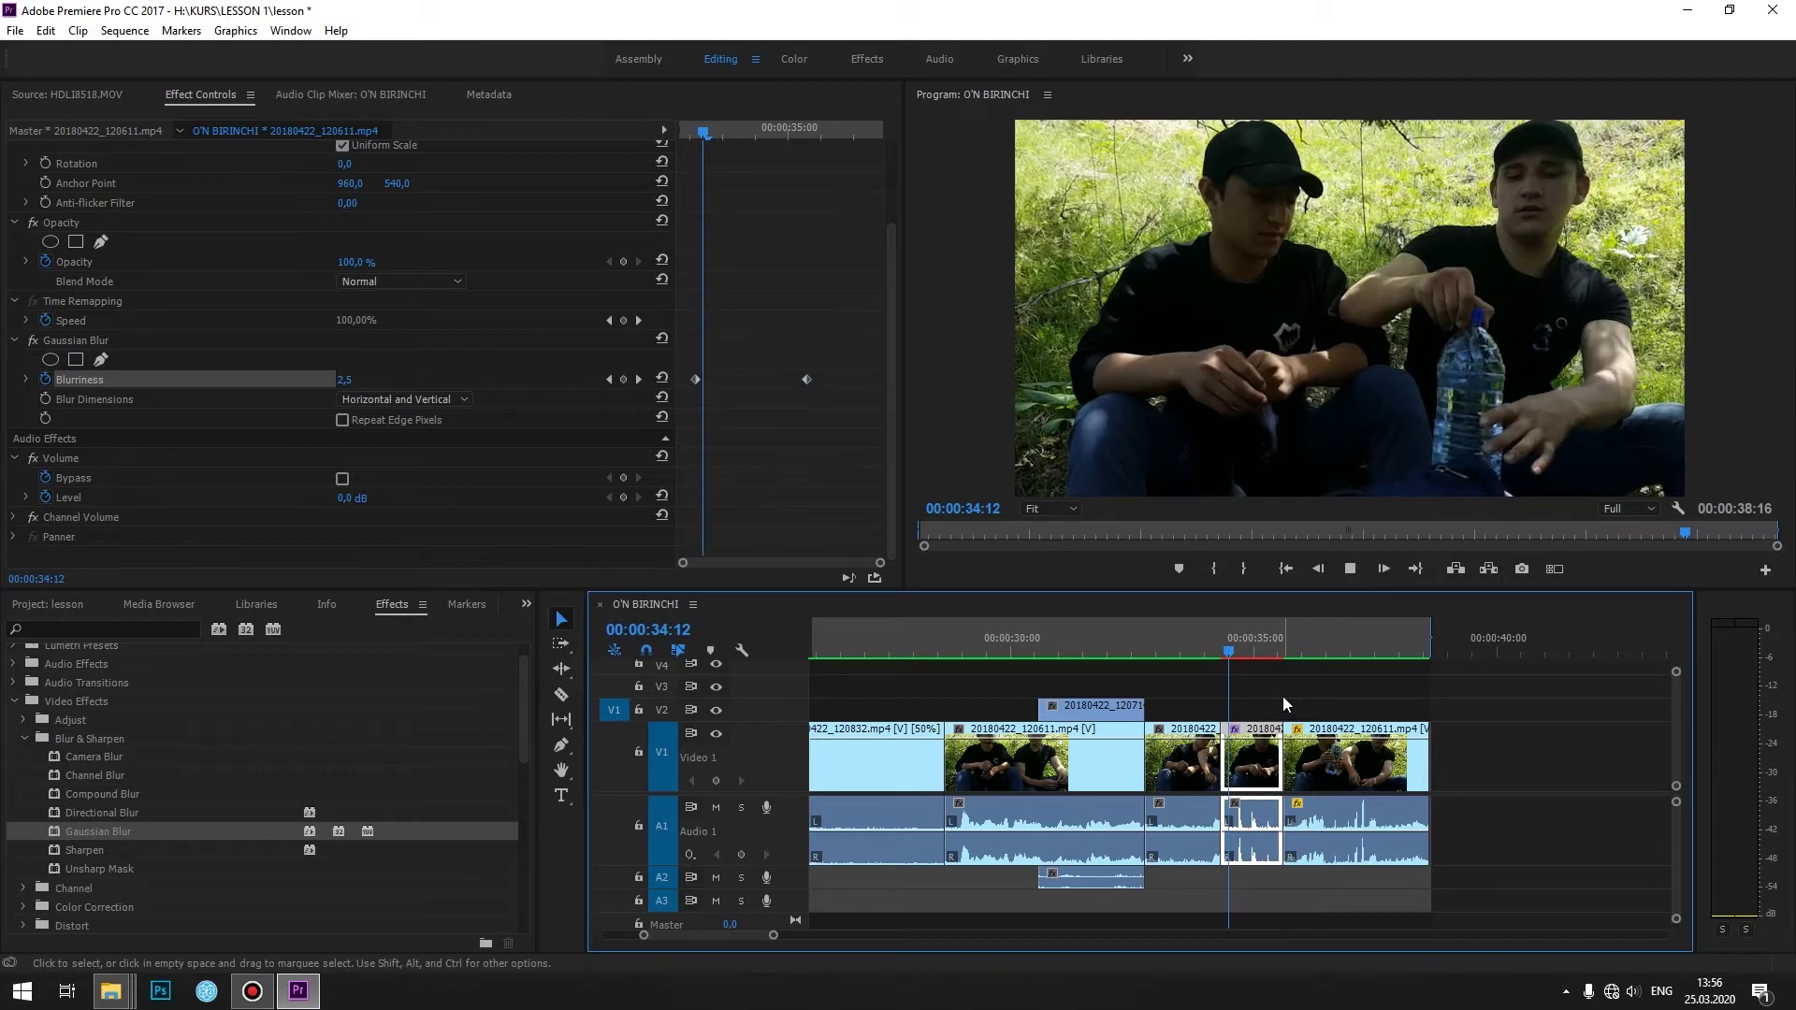
left_click(1281, 653)
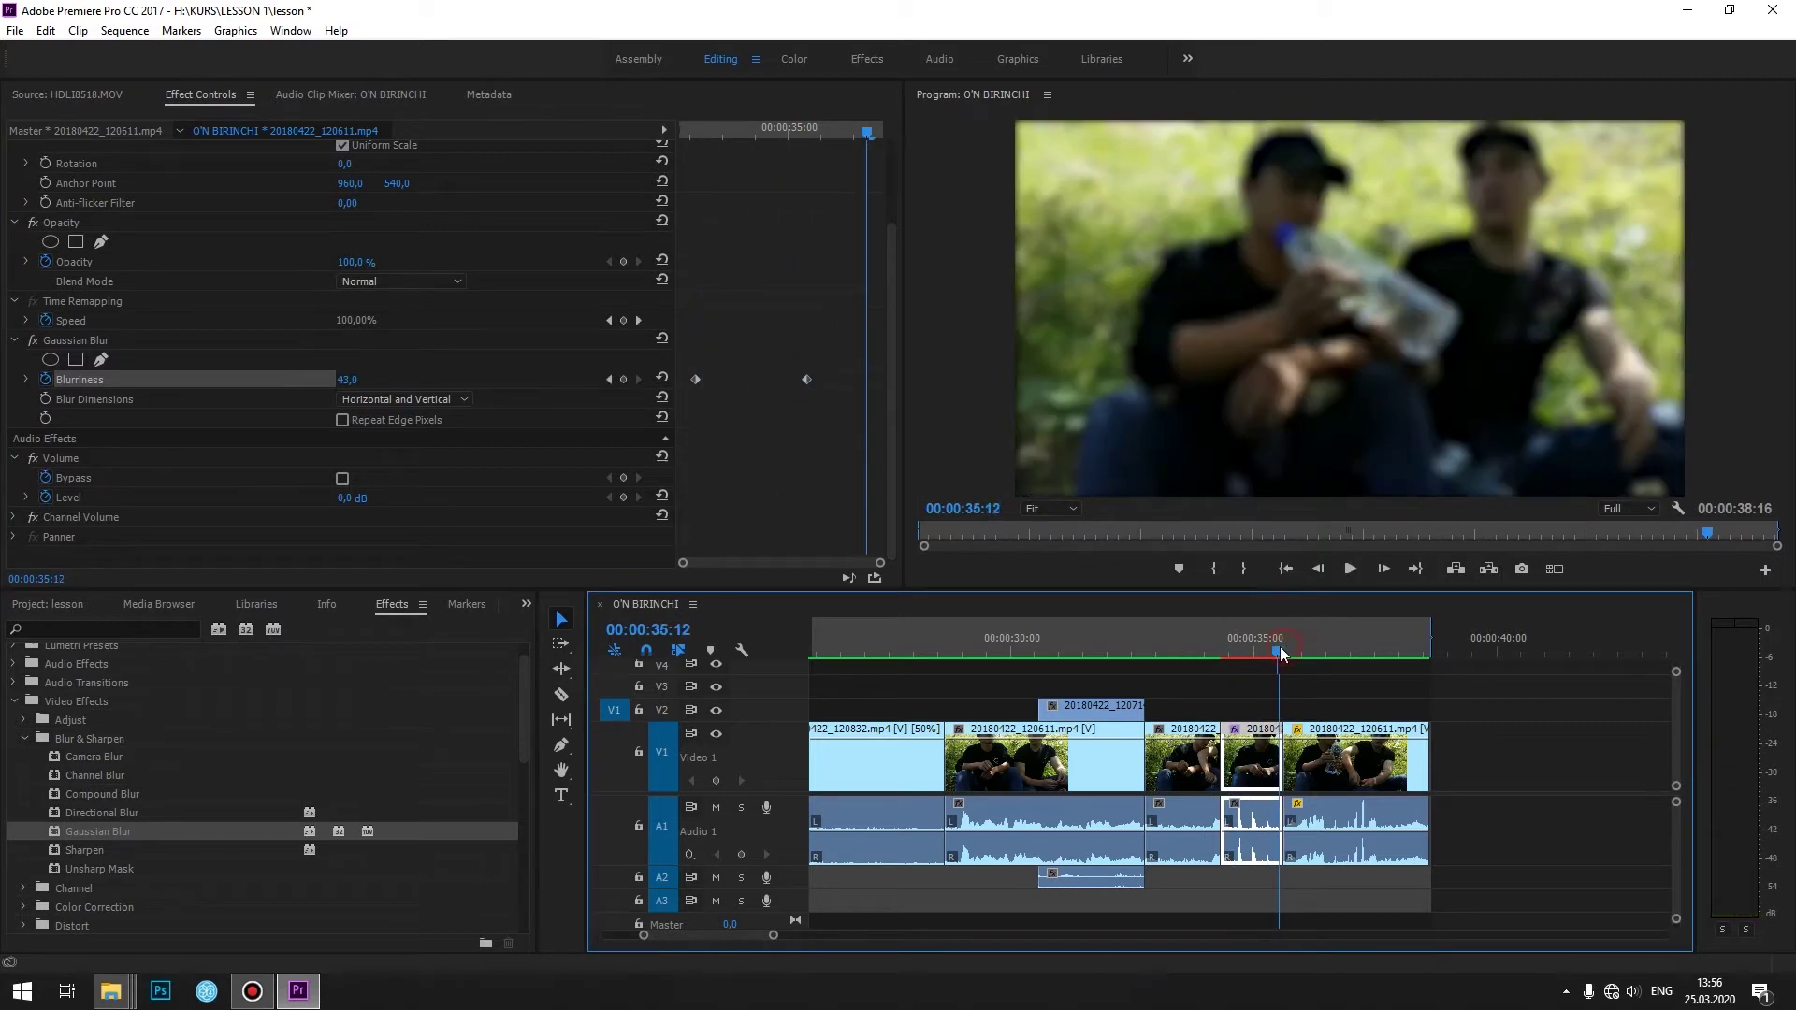
left_click(660, 380)
- Replay the zoomed-in blur transition and toggle the effect off and on at 00:00:34:24 to compare
left_click(1233, 655)
key("equal")
key("equal")
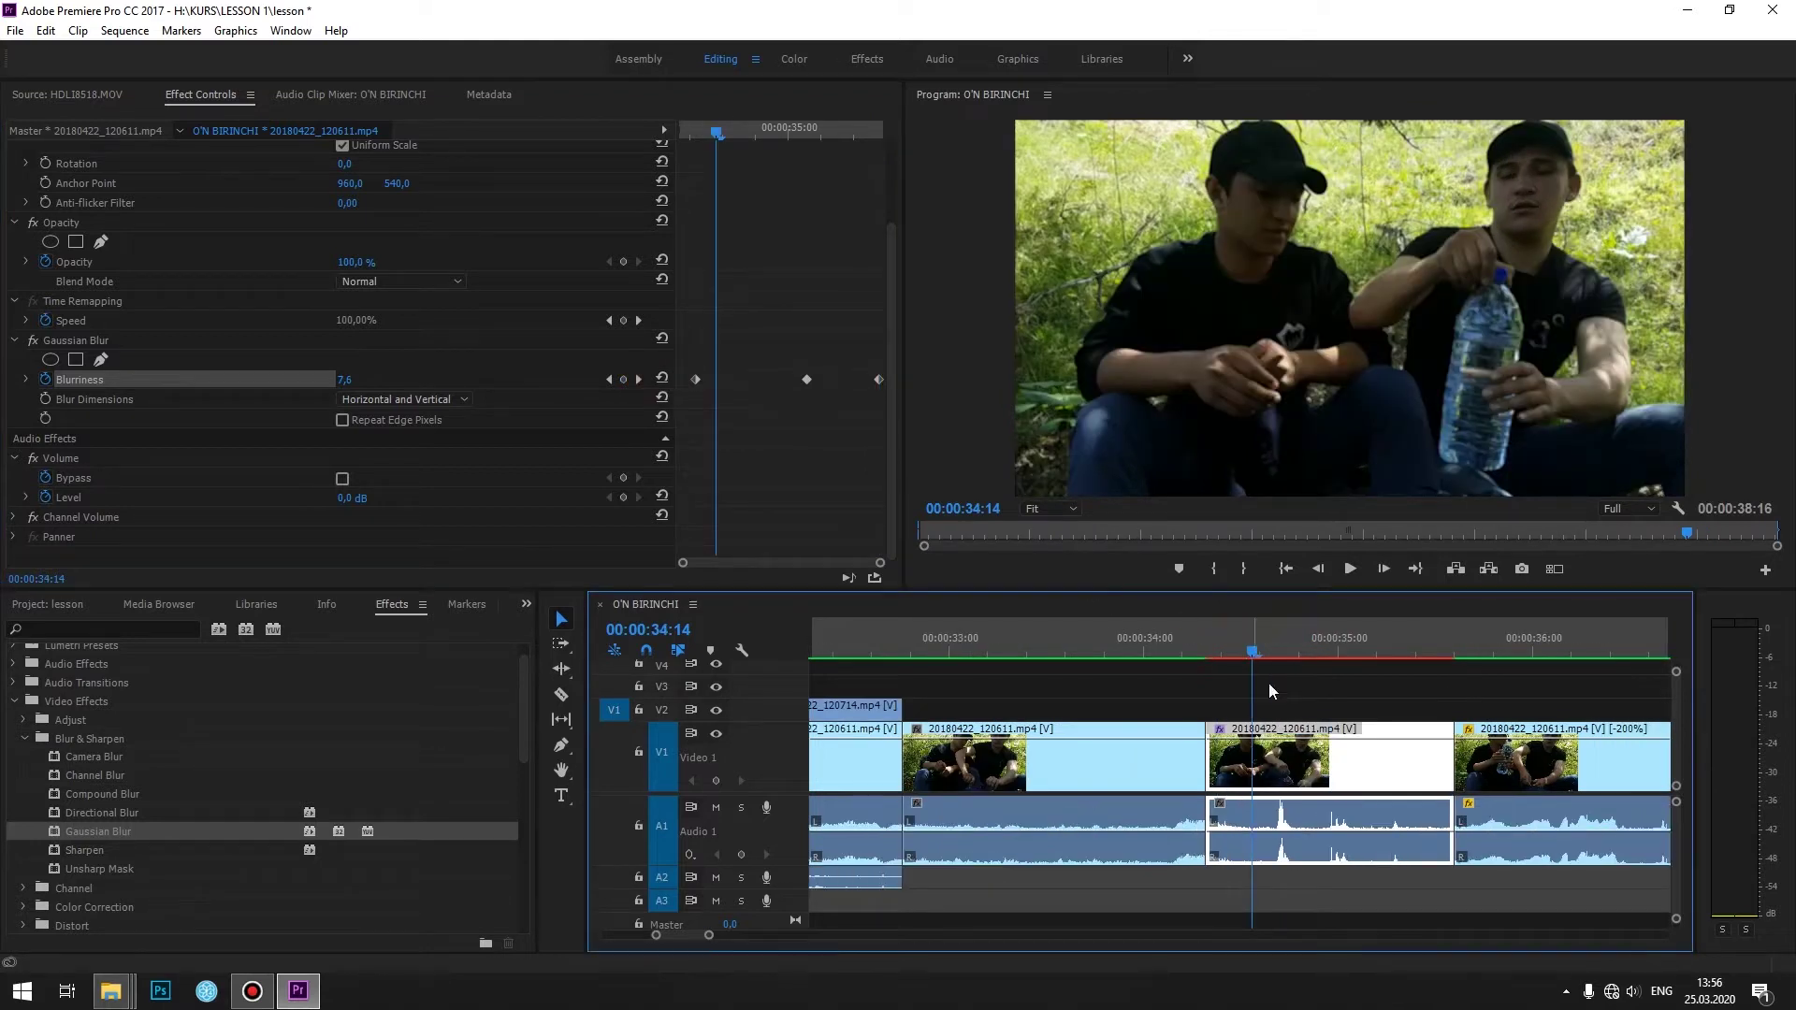
key("space")
left_click(1237, 647)
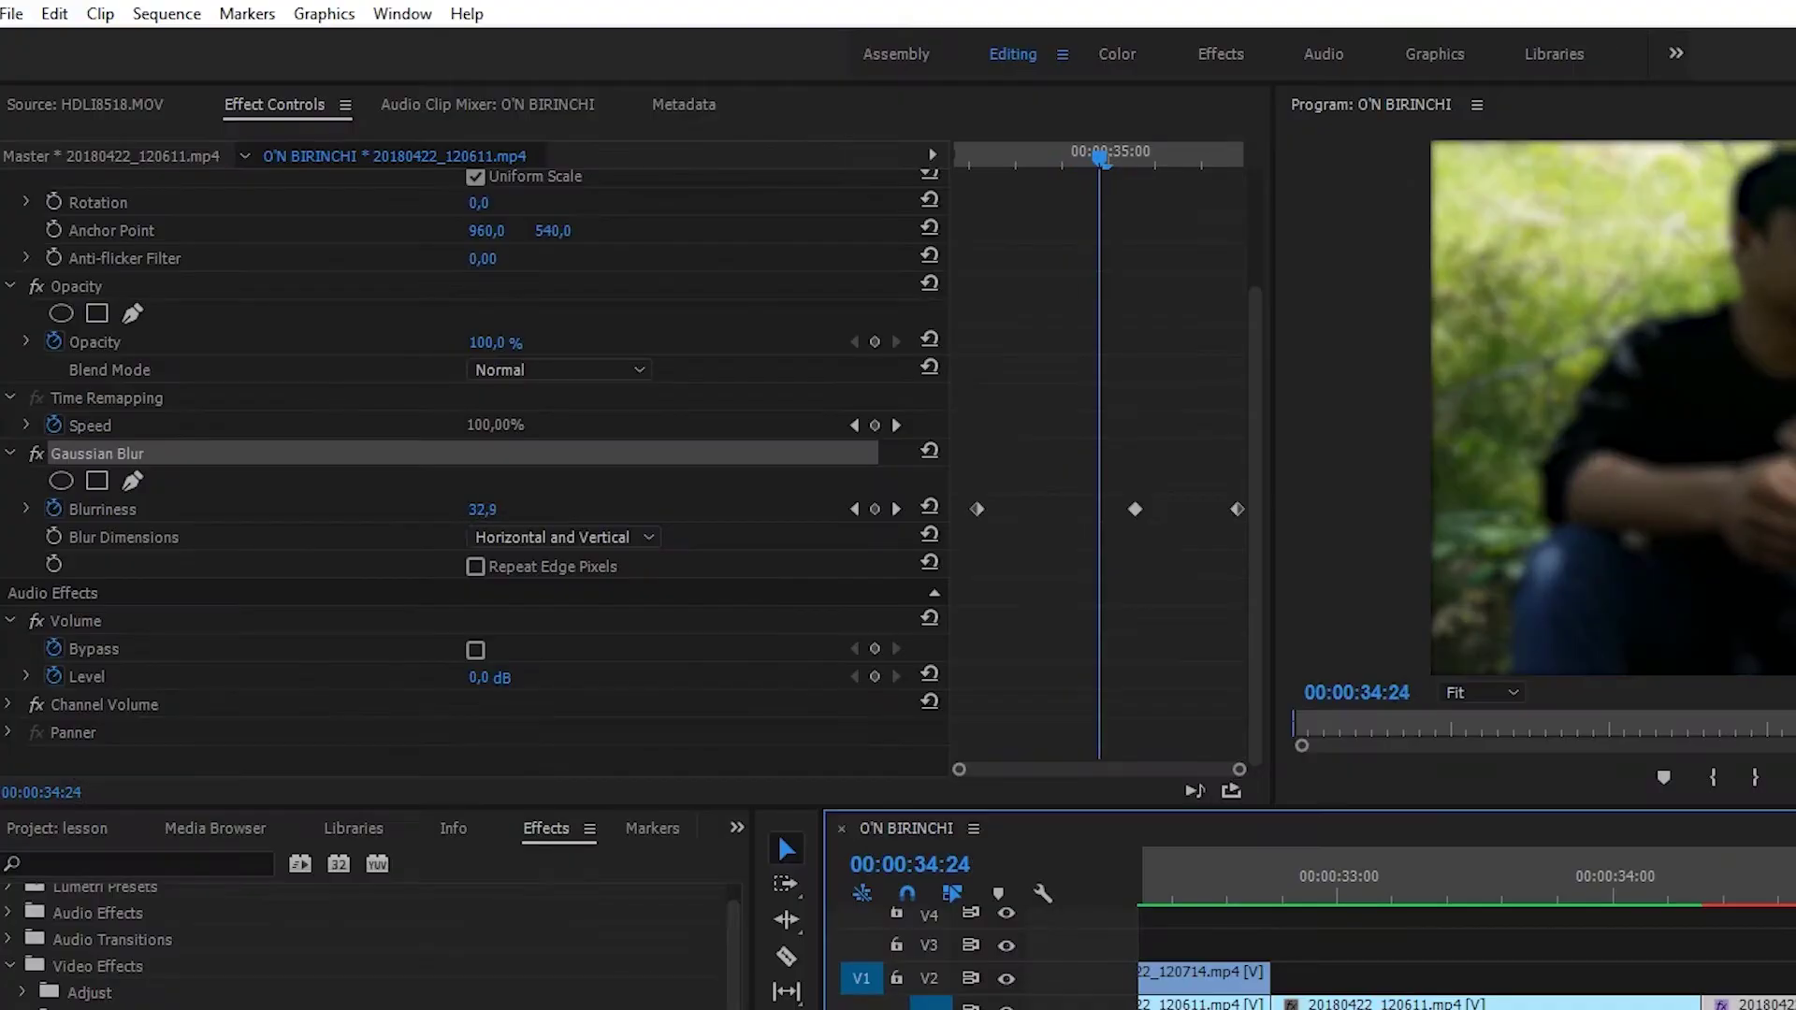
left_click(36, 455)
left_click(37, 454)
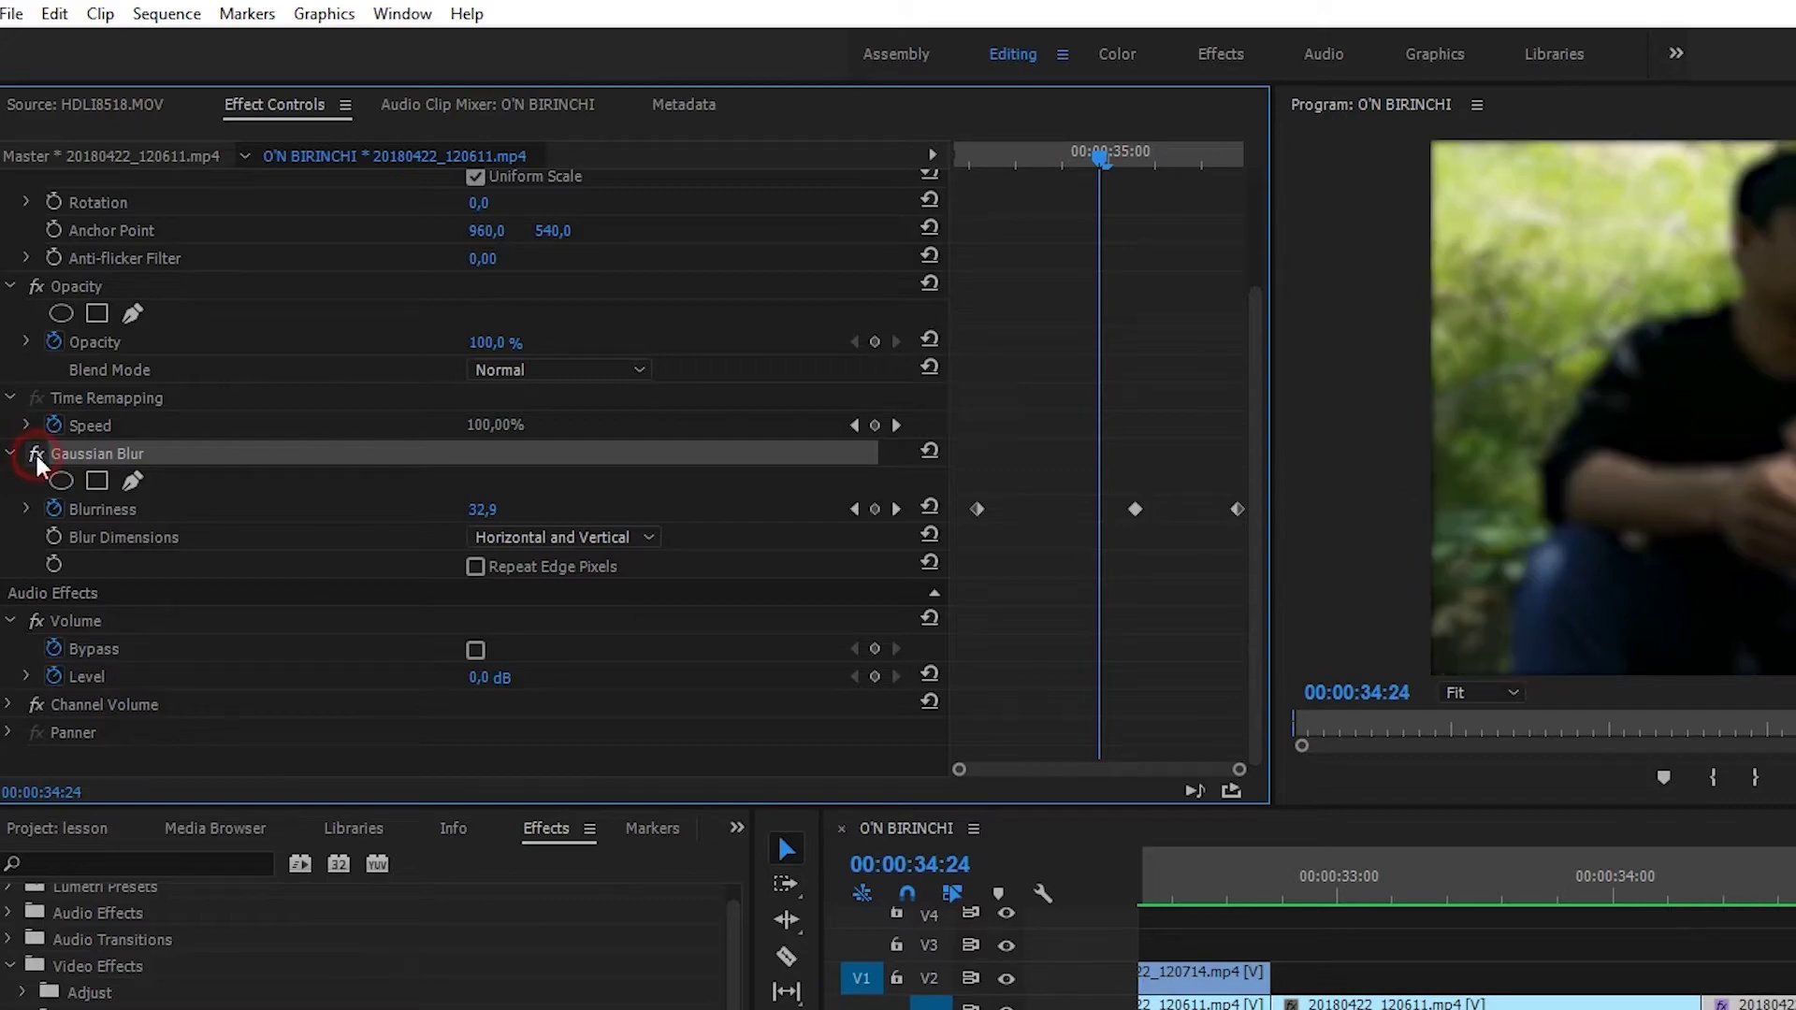
left_click(32, 341)
left_click(33, 342)
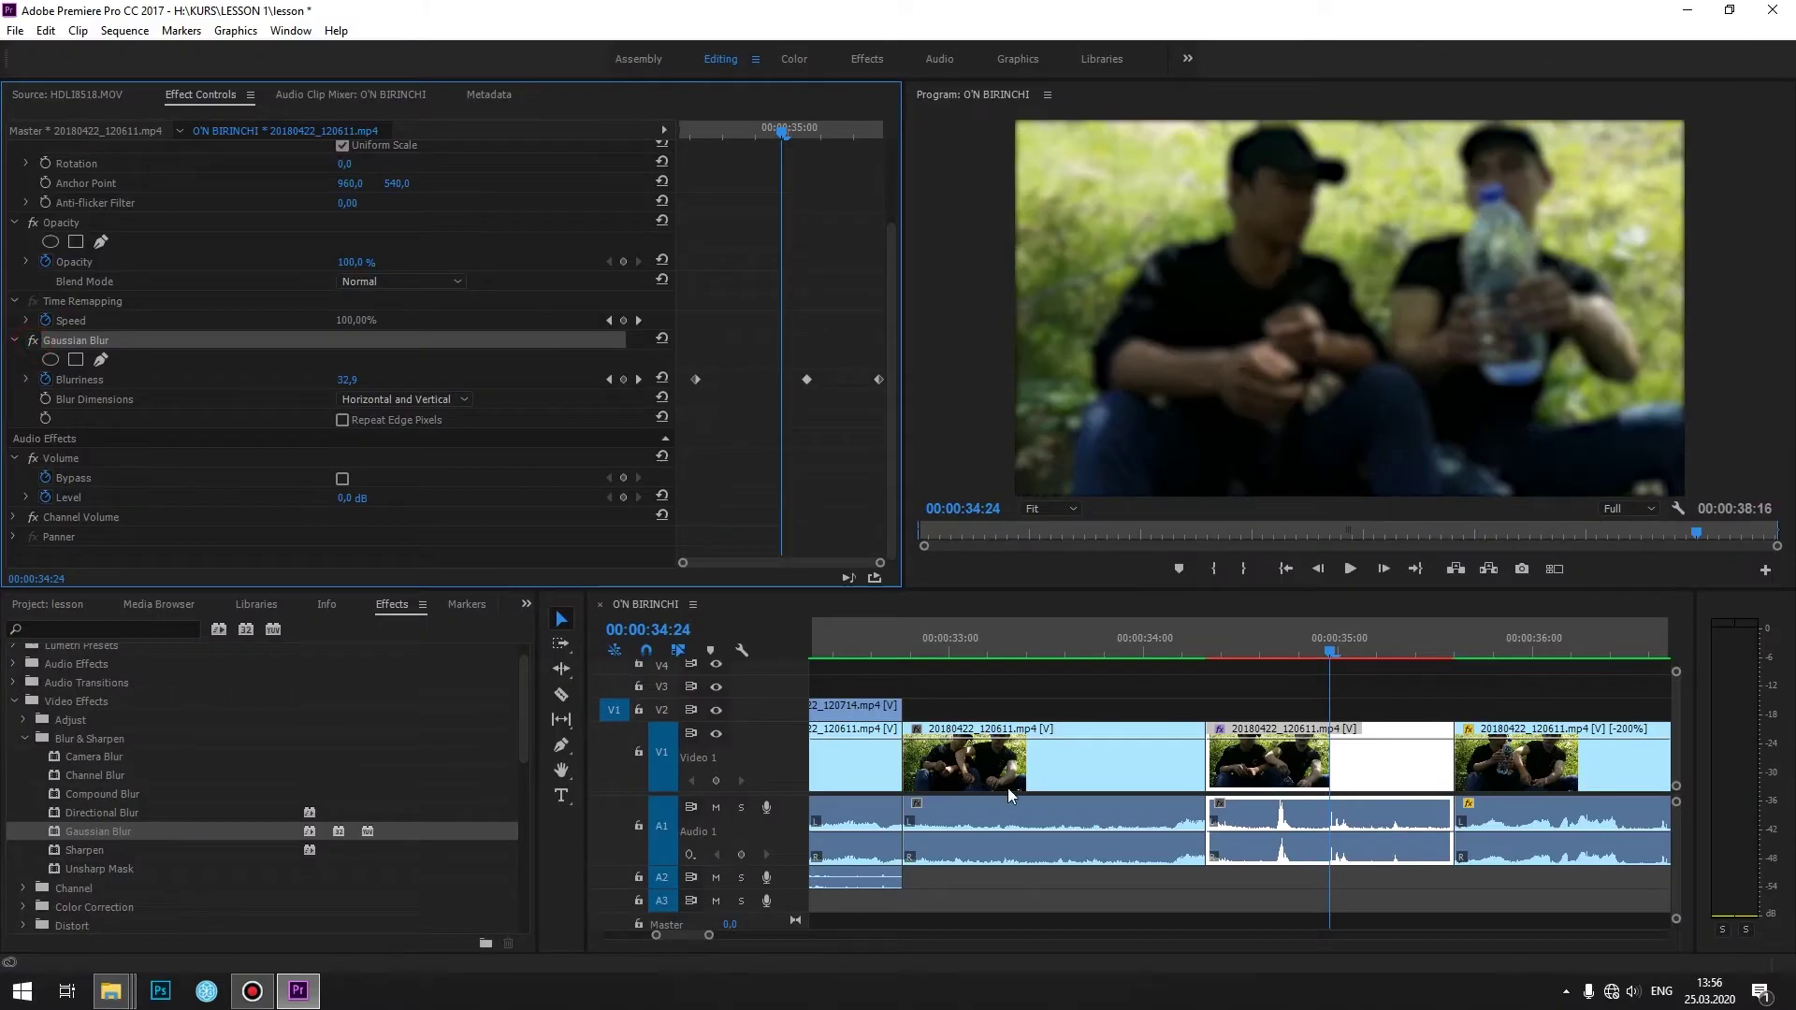
left_click(1249, 765)
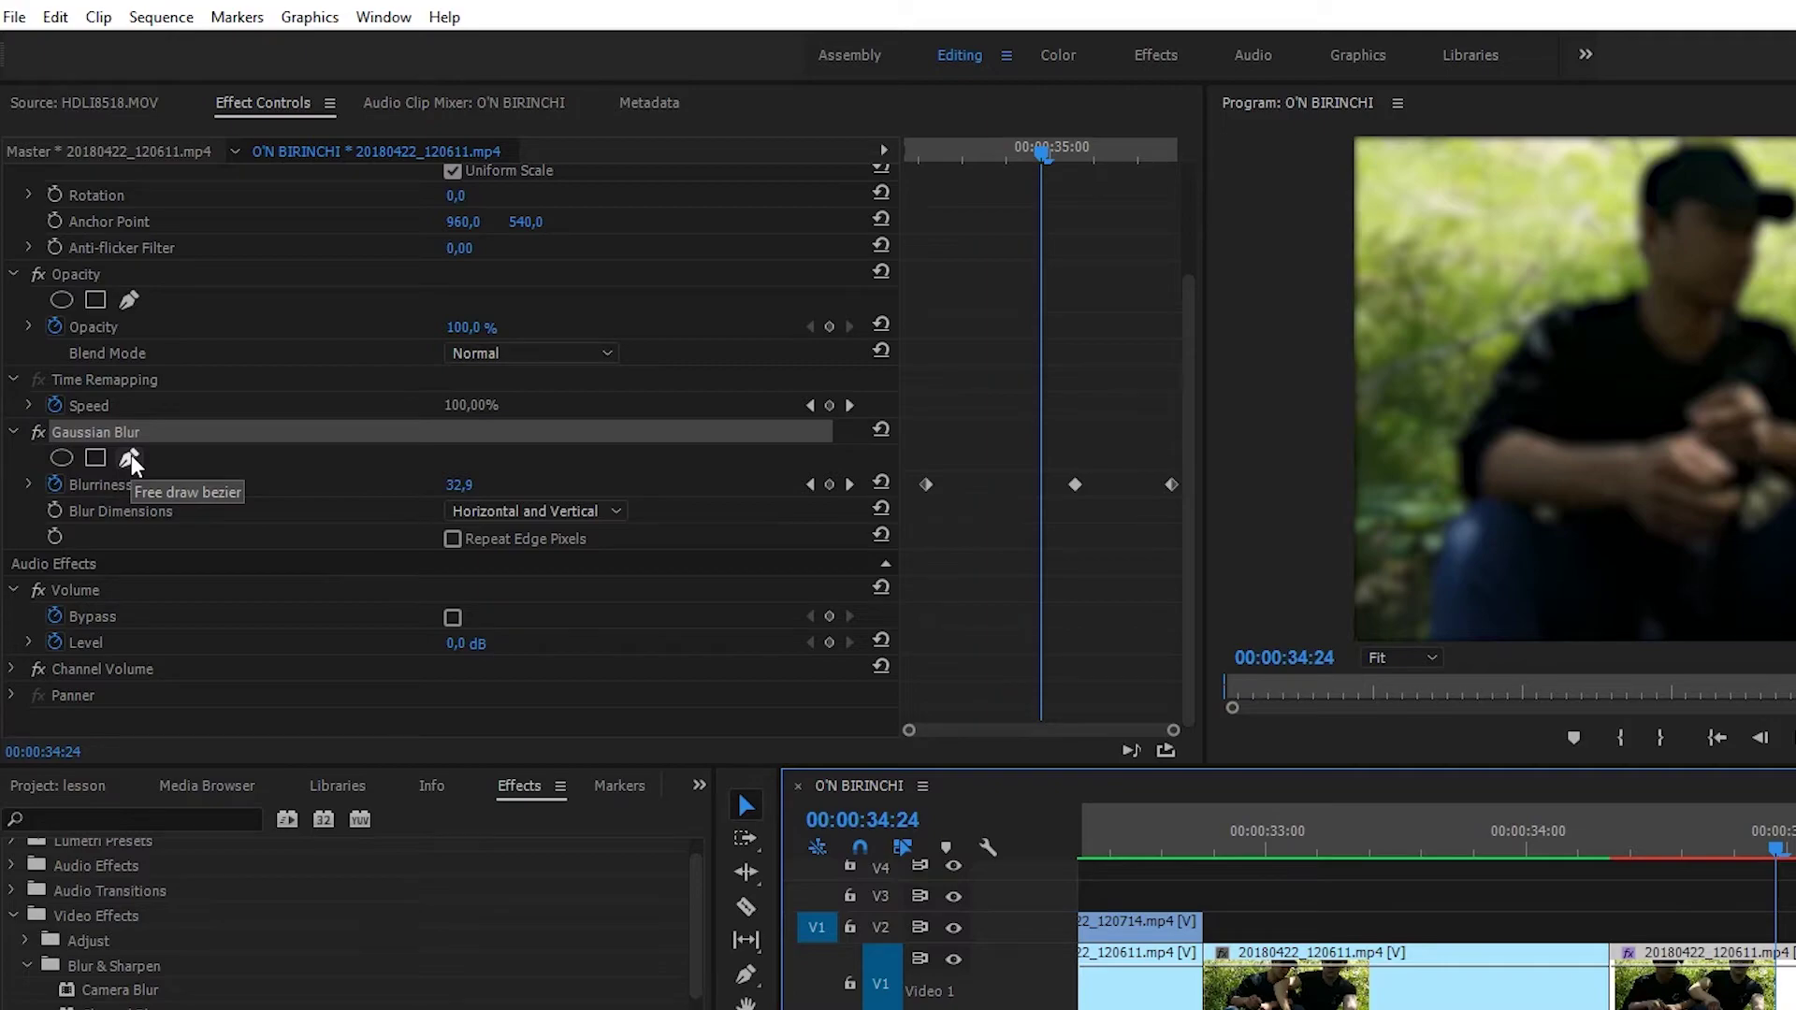
- Draw a free bezier mask with seven points around the left man's head at 00:00:34:08
left_click(131, 455)
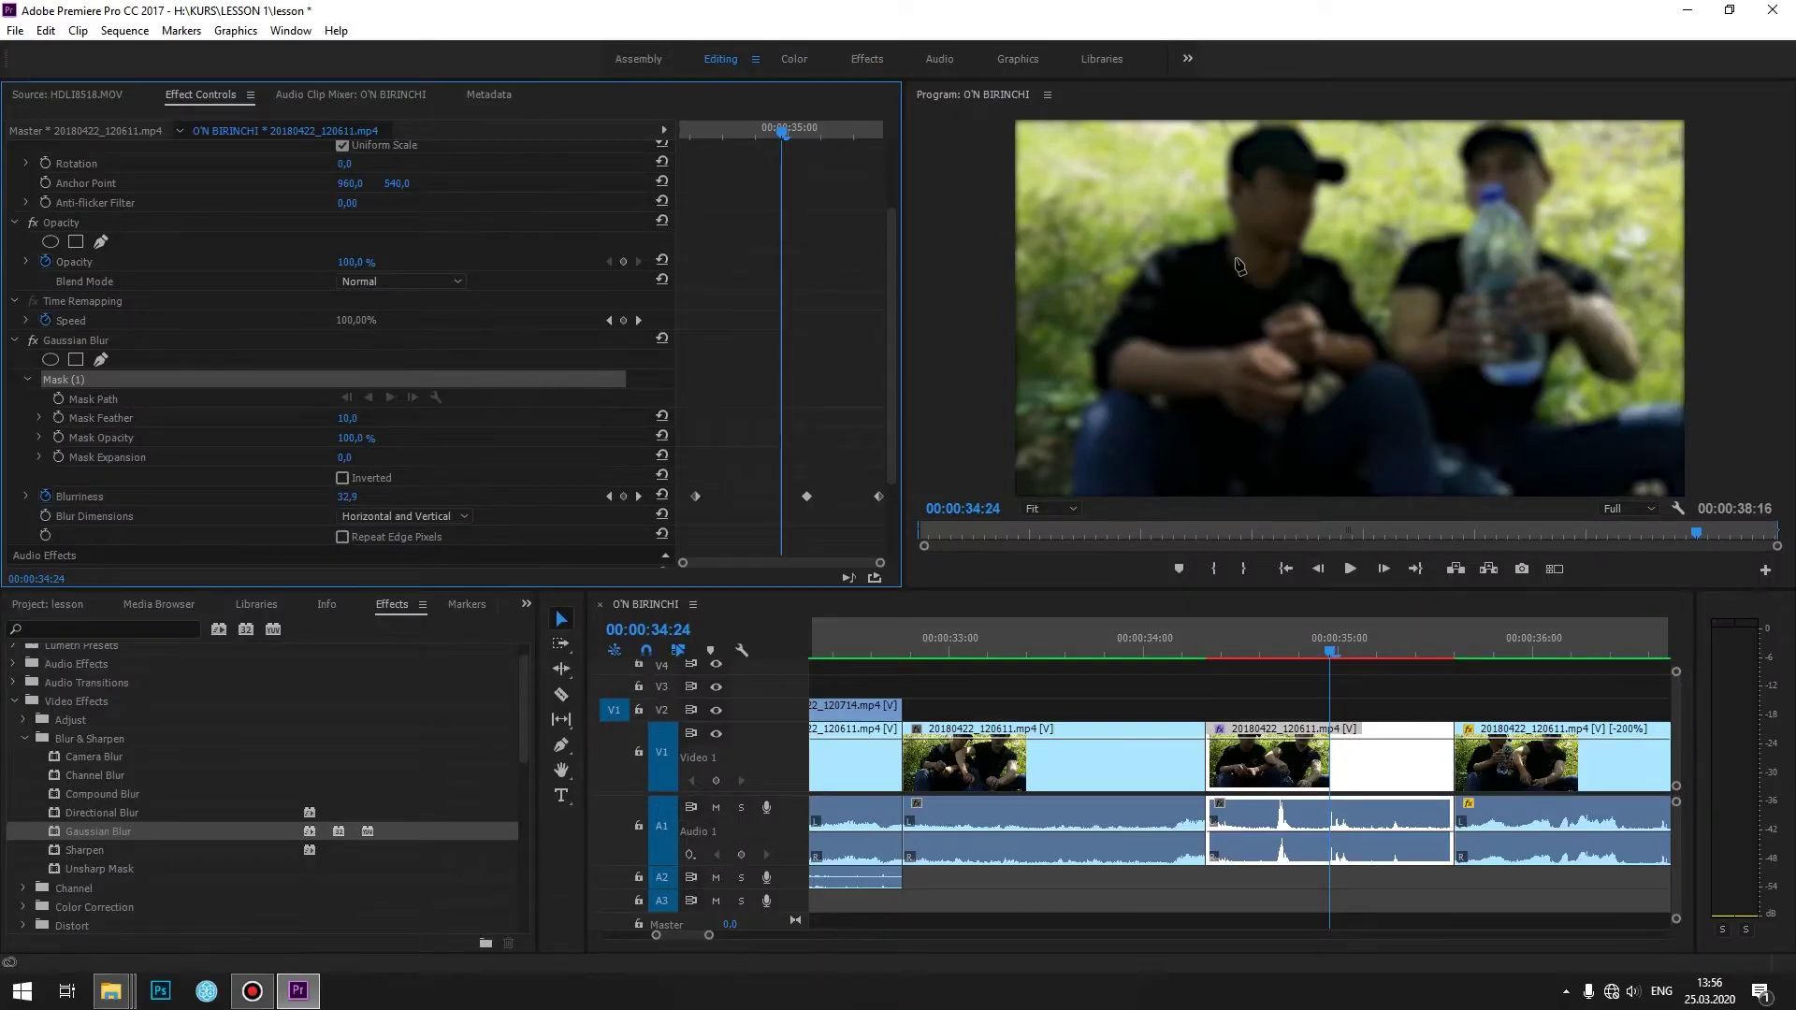
left_click_drag(1231, 653, 1216, 652)
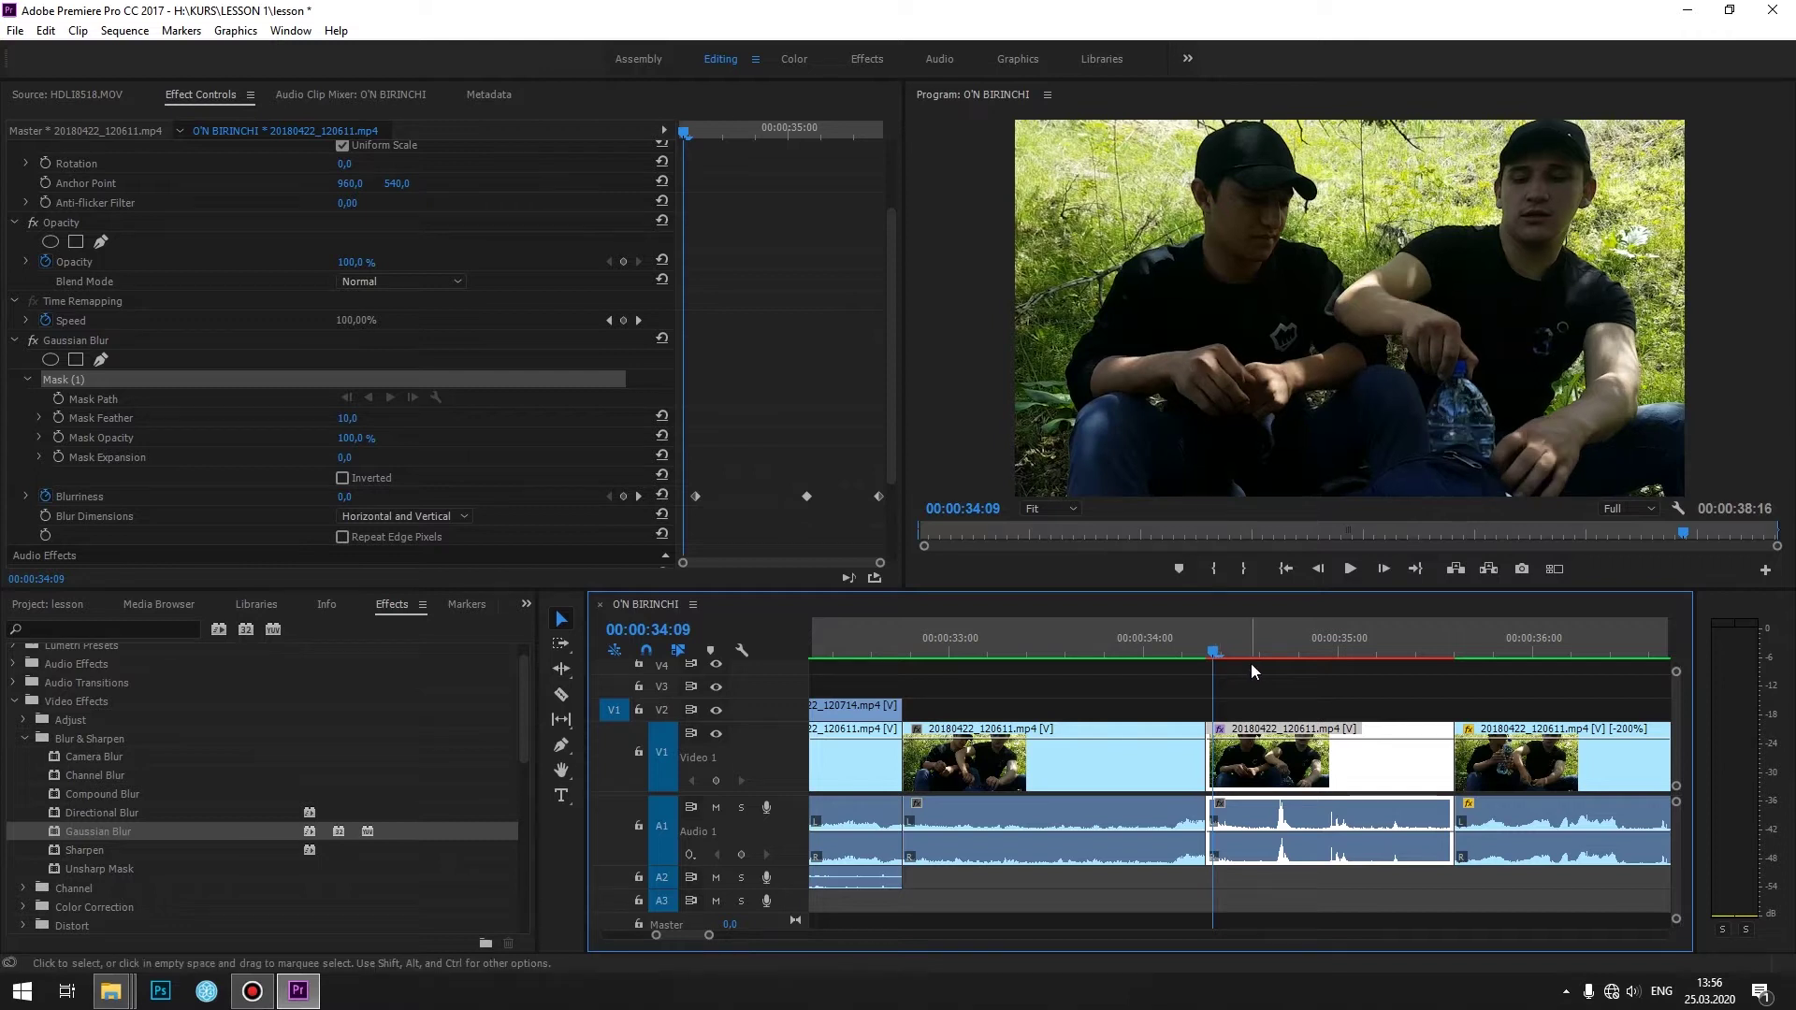
key("Left")
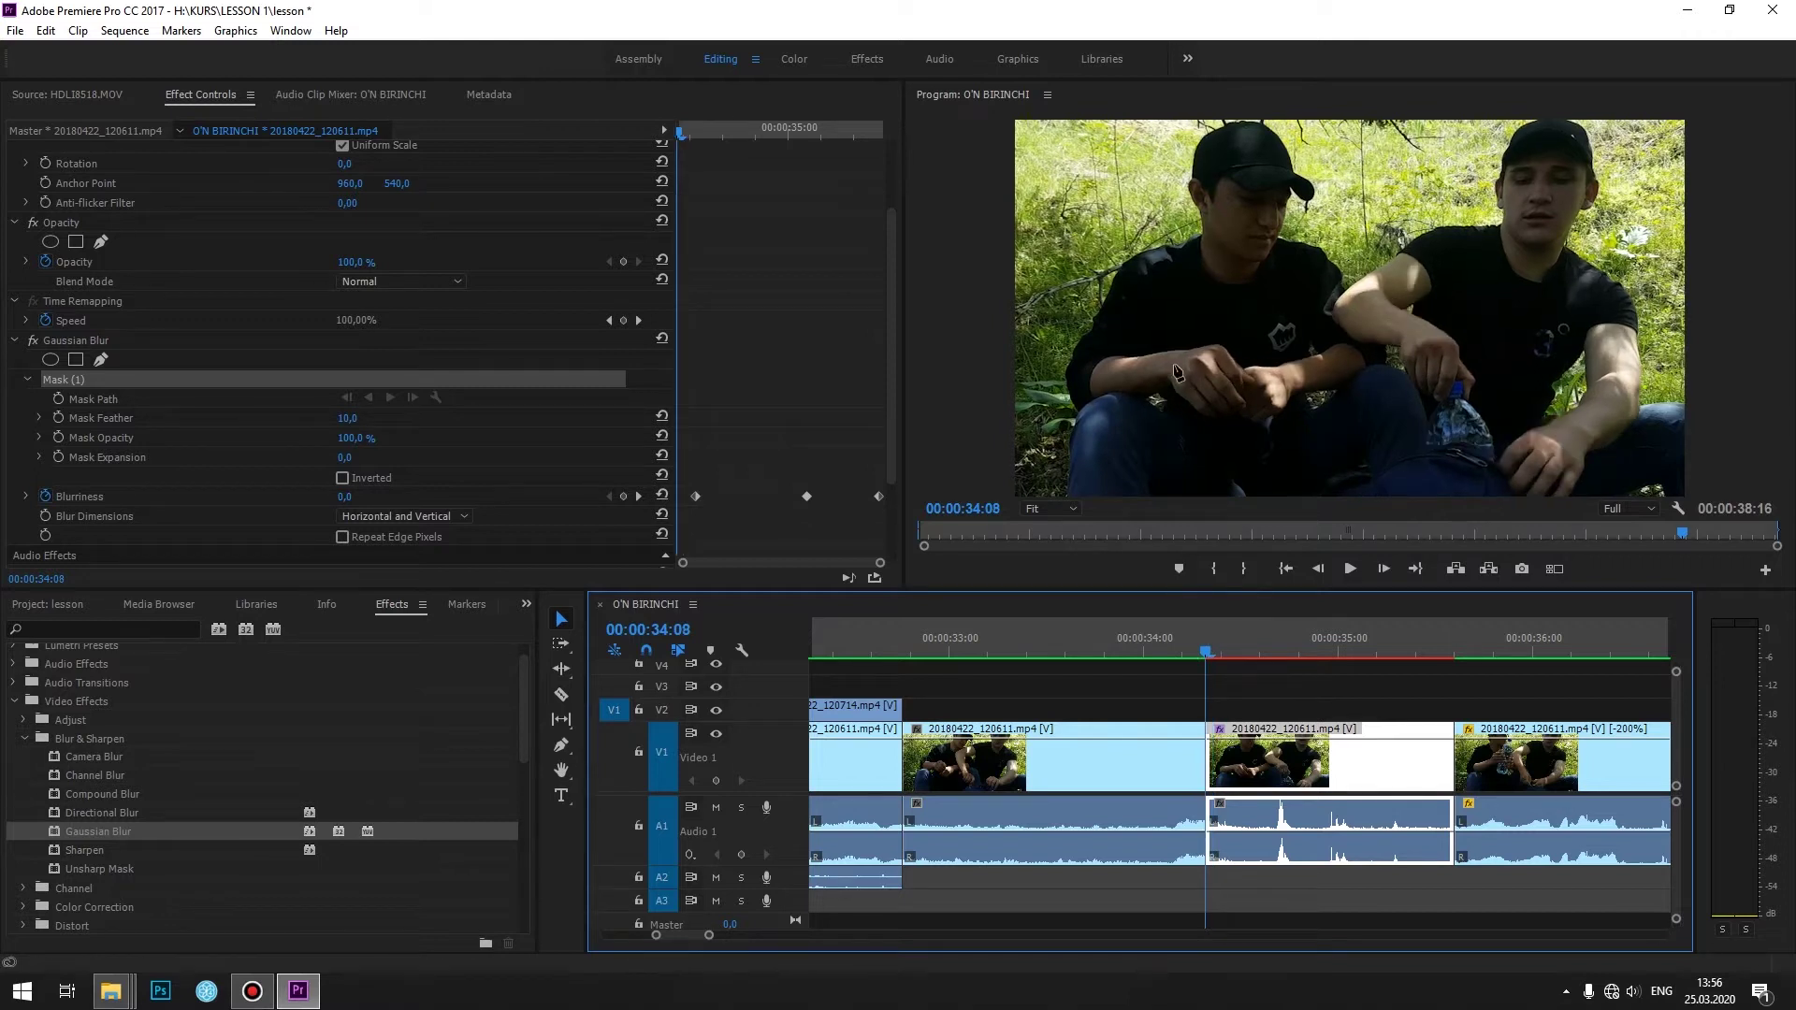
left_click(1214, 261)
left_click(1184, 217)
left_click(1208, 162)
left_click(1246, 154)
left_click(1291, 160)
left_click(1308, 207)
left_click(1296, 263)
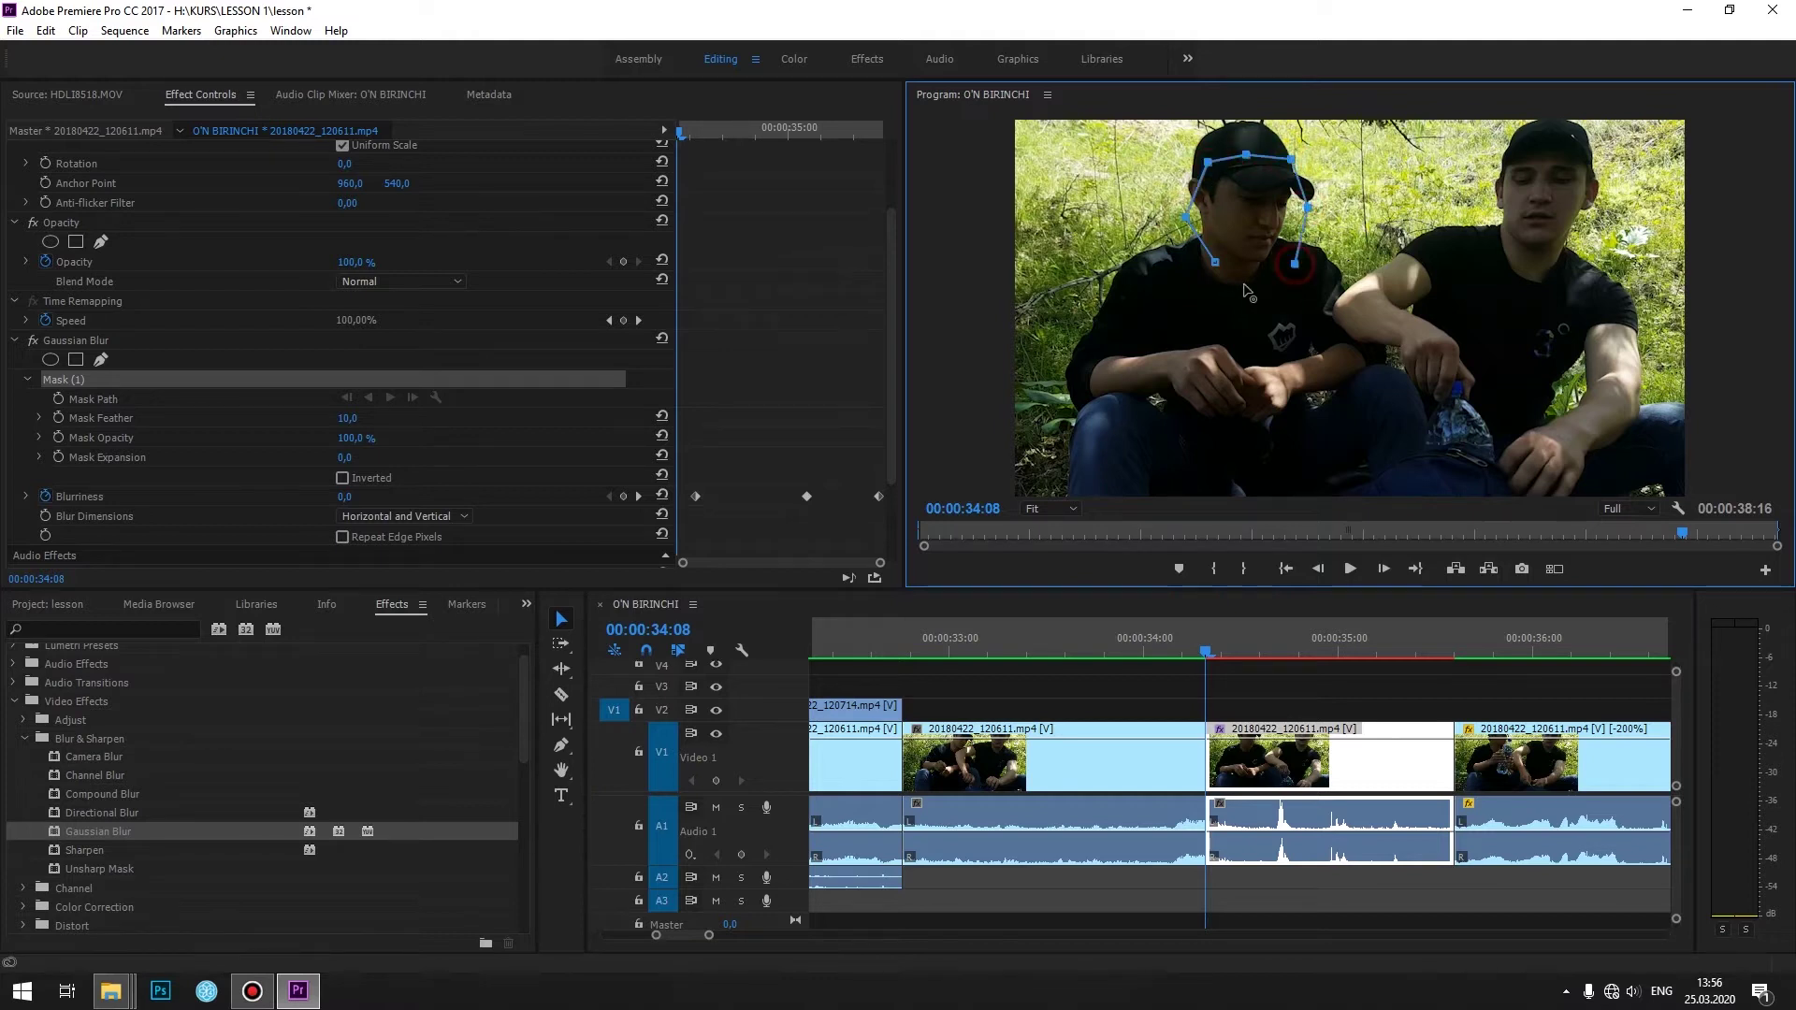
left_click(1216, 262)
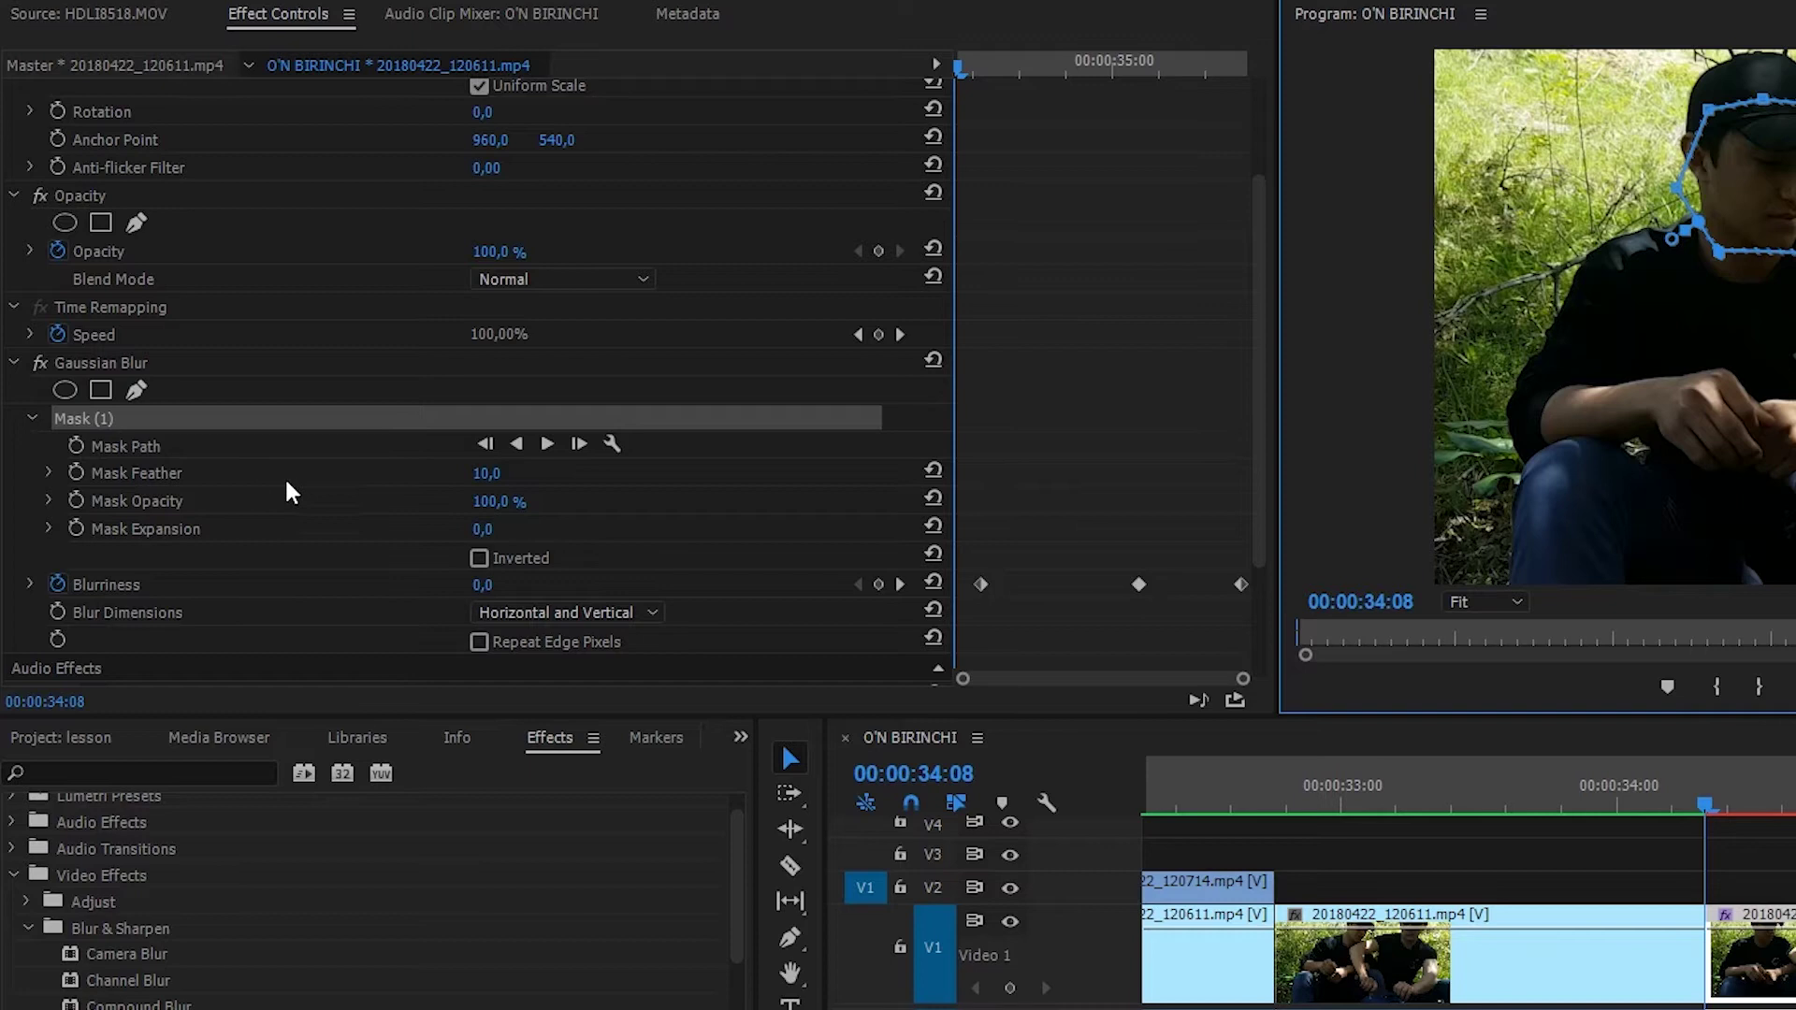
- Try Mask Feather values 41 and 38, reset it to 10, and lower mask opacity to 93%
left_click_drag(473, 485, 497, 485)
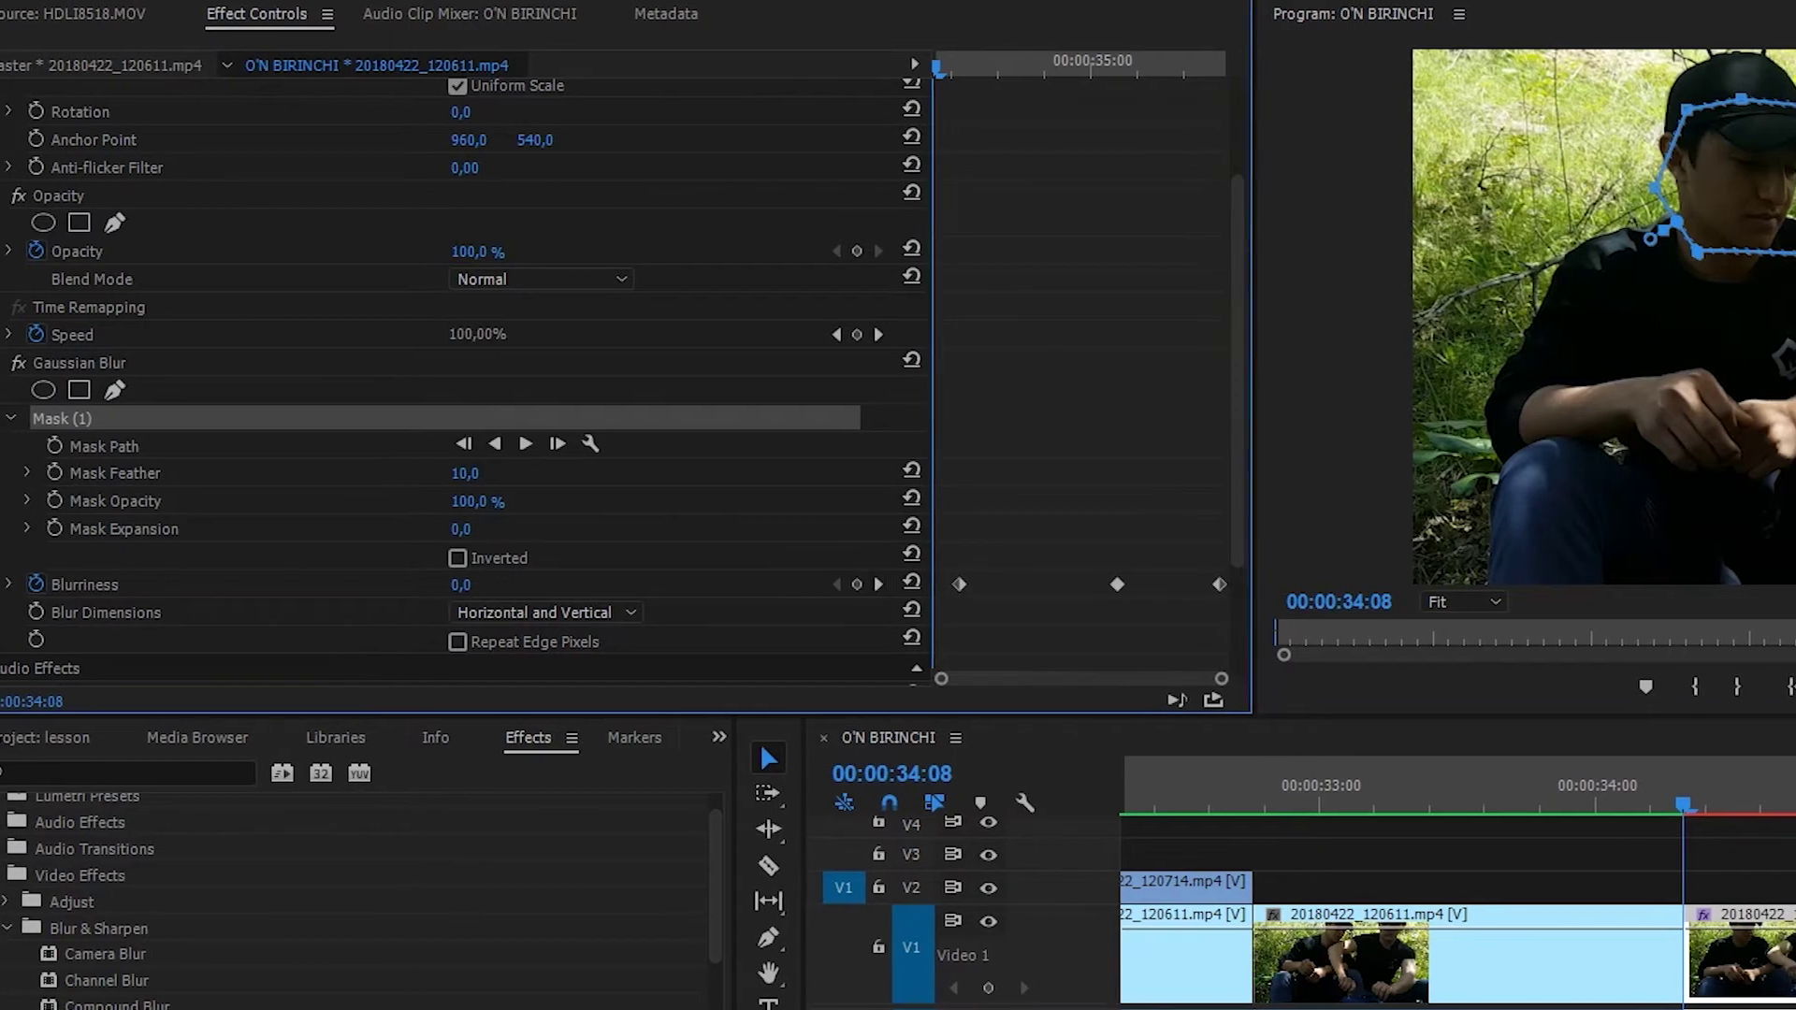
left_click_drag(361, 473, 374, 473)
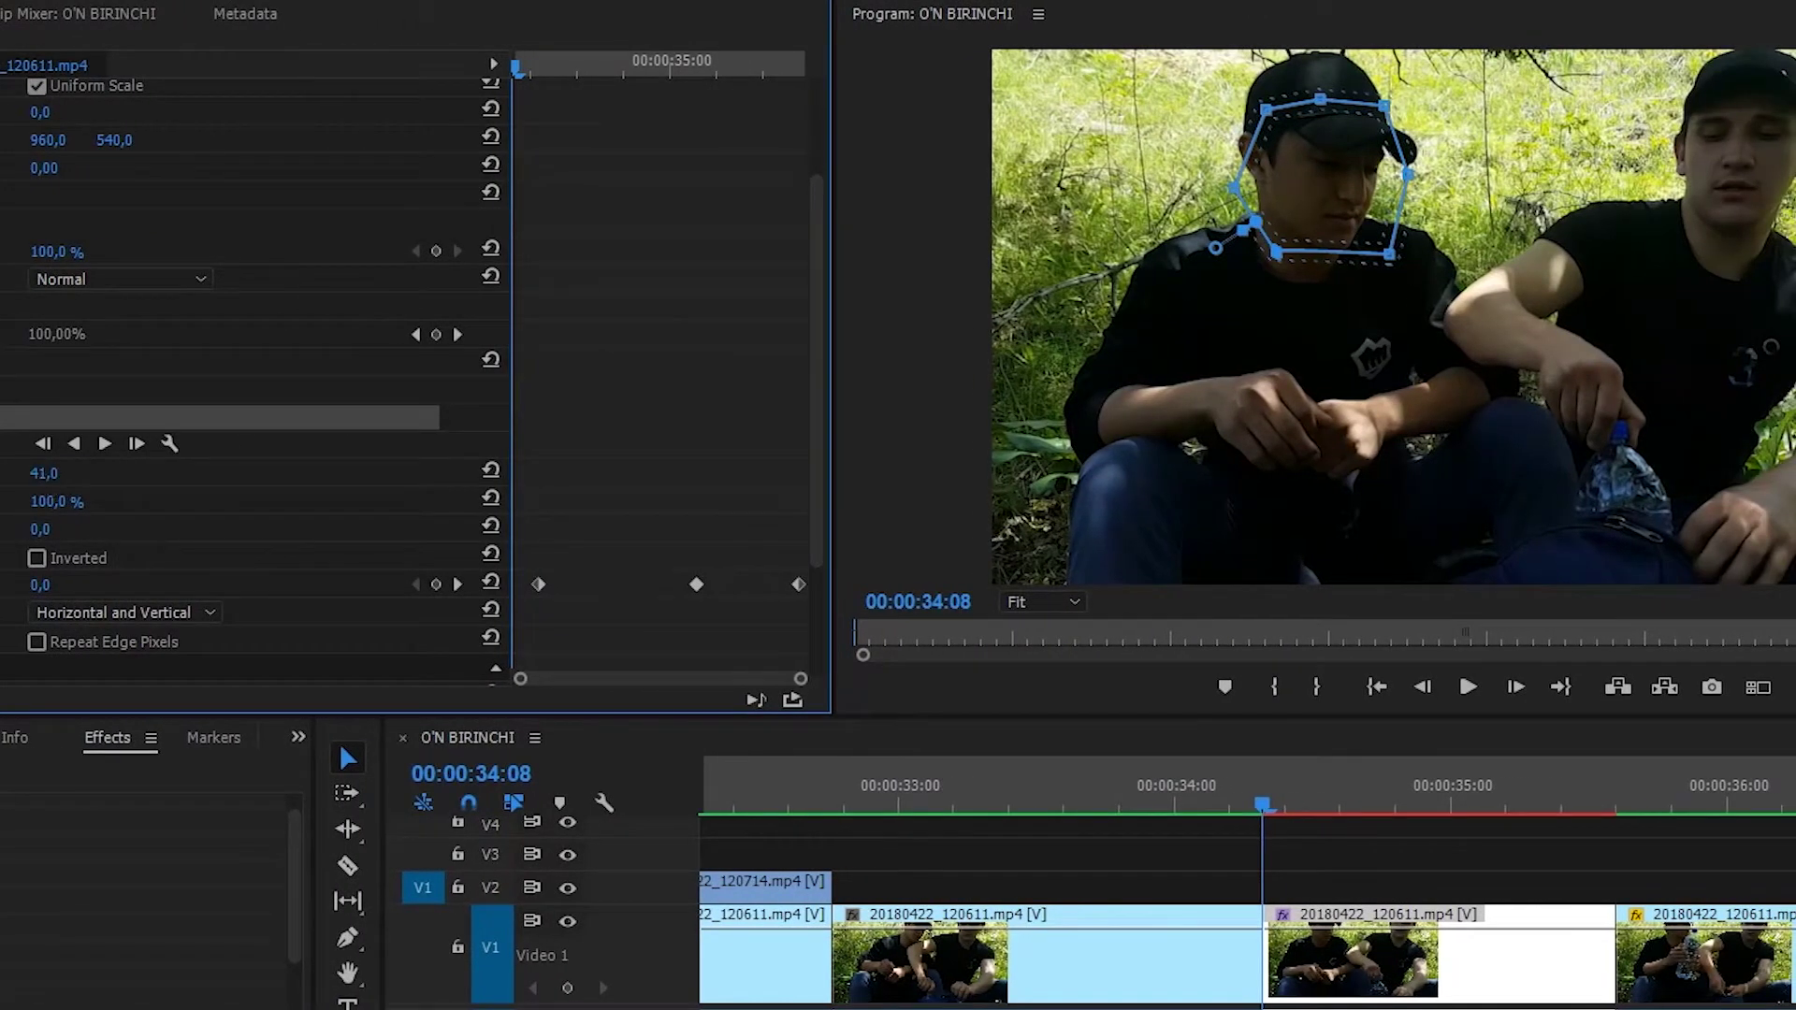
left_click_drag(44, 472, 264, 571)
left_click(490, 469)
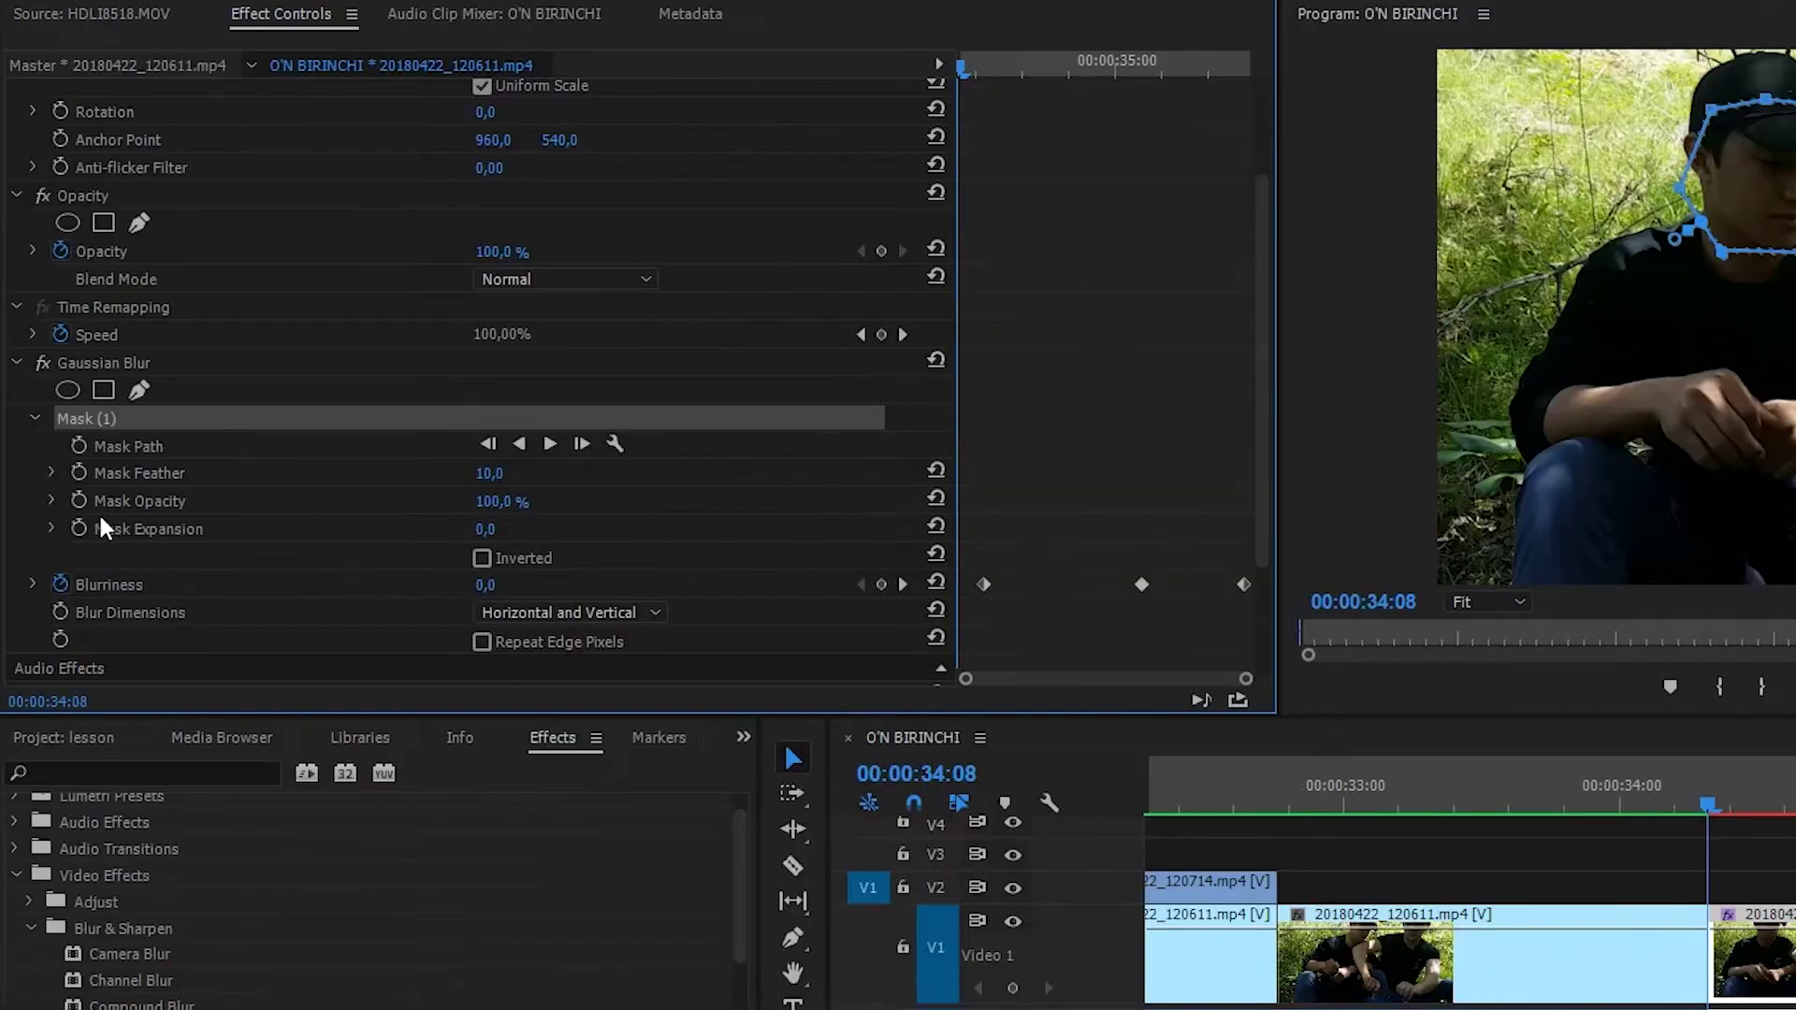
mouse_move(489, 502)
left_mouse_down()
mouse_move(402, 502)
mouse_move(511, 502)
left_mouse_up()
- Track Mask (1) forward to 00:00:35:14, then return to 34:10 and deselect the clip
left_click(582, 444)
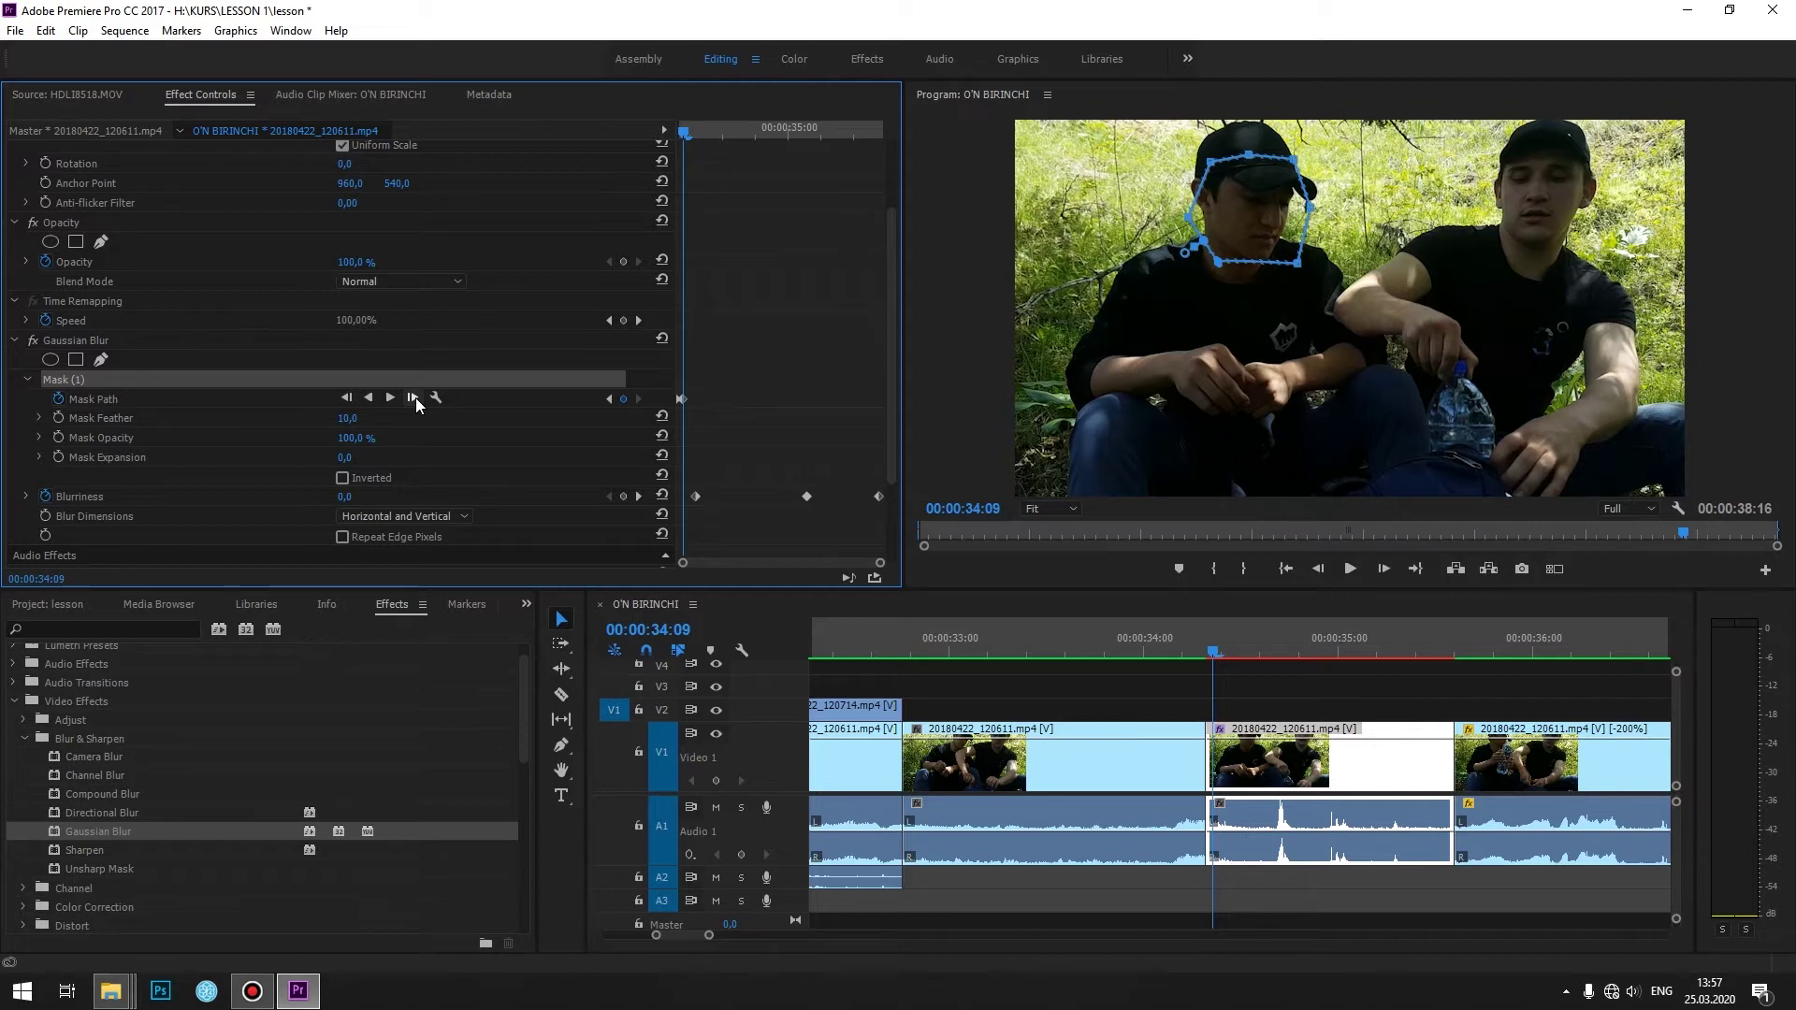
left_click(387, 398)
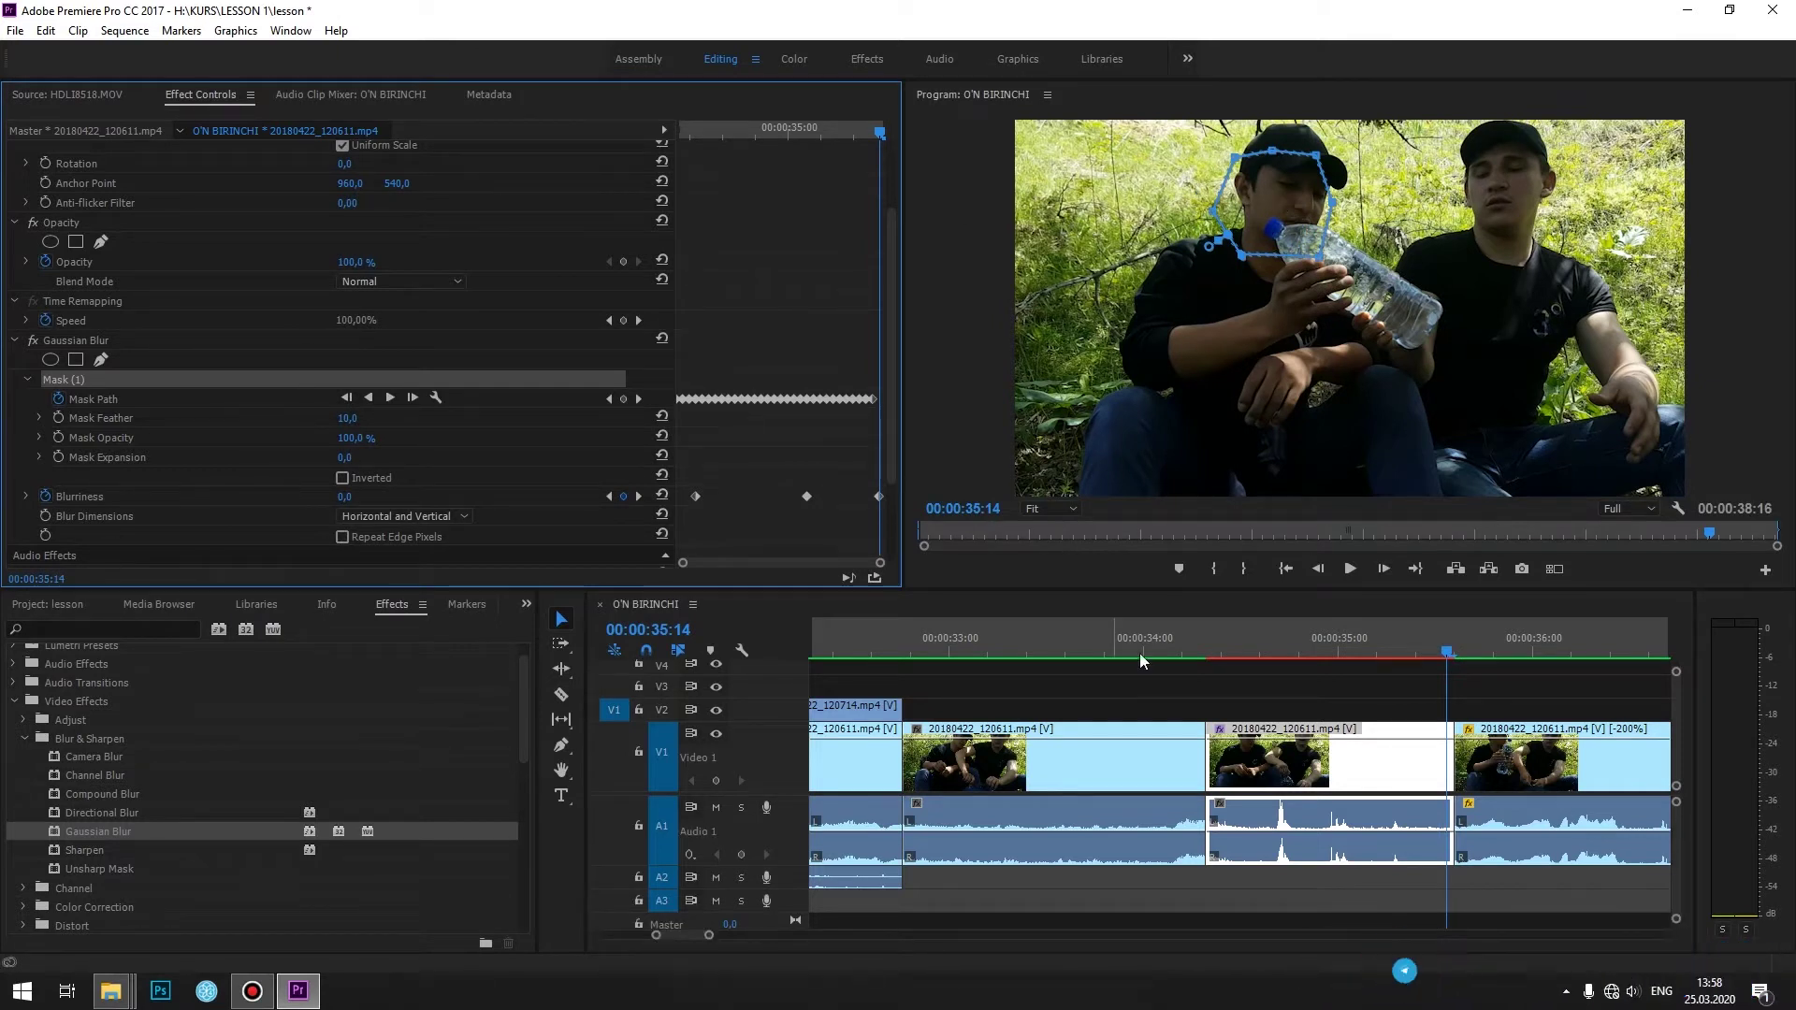
left_click(1222, 648)
left_click(1263, 697)
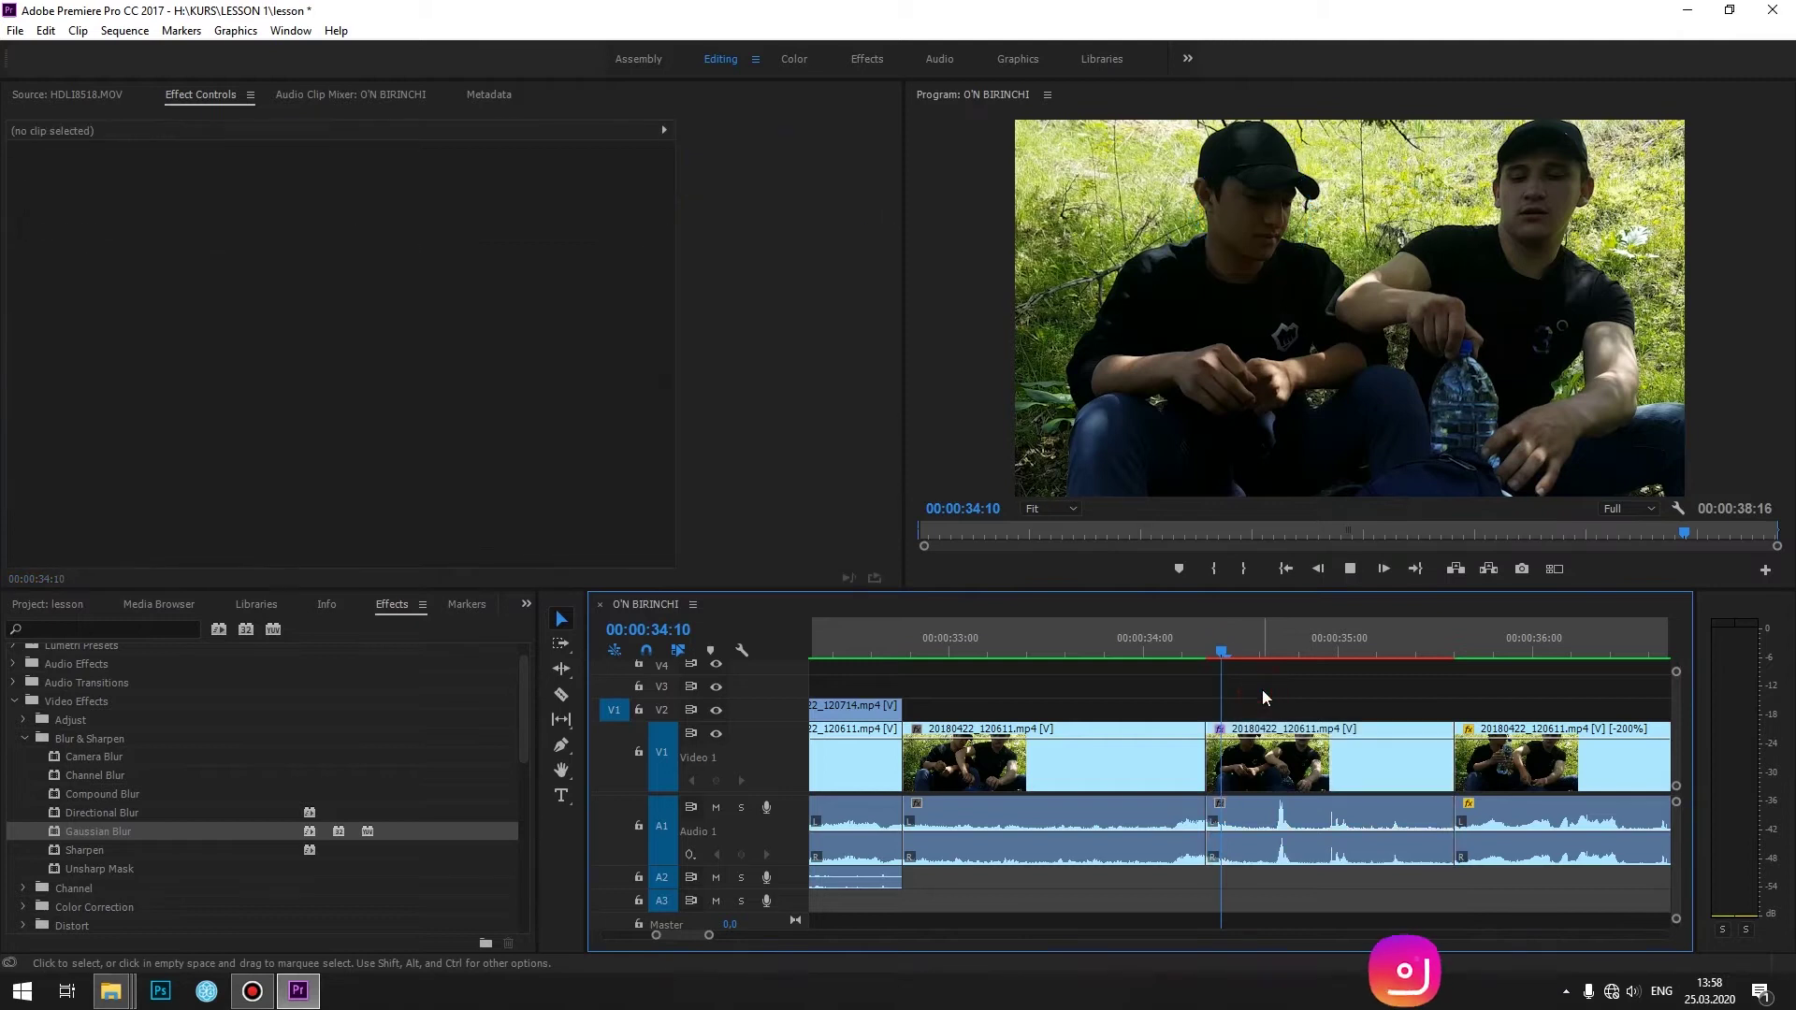
- Play the shot back from 34:13 to check the tracked face blur
key("space")
left_click(1226, 644)
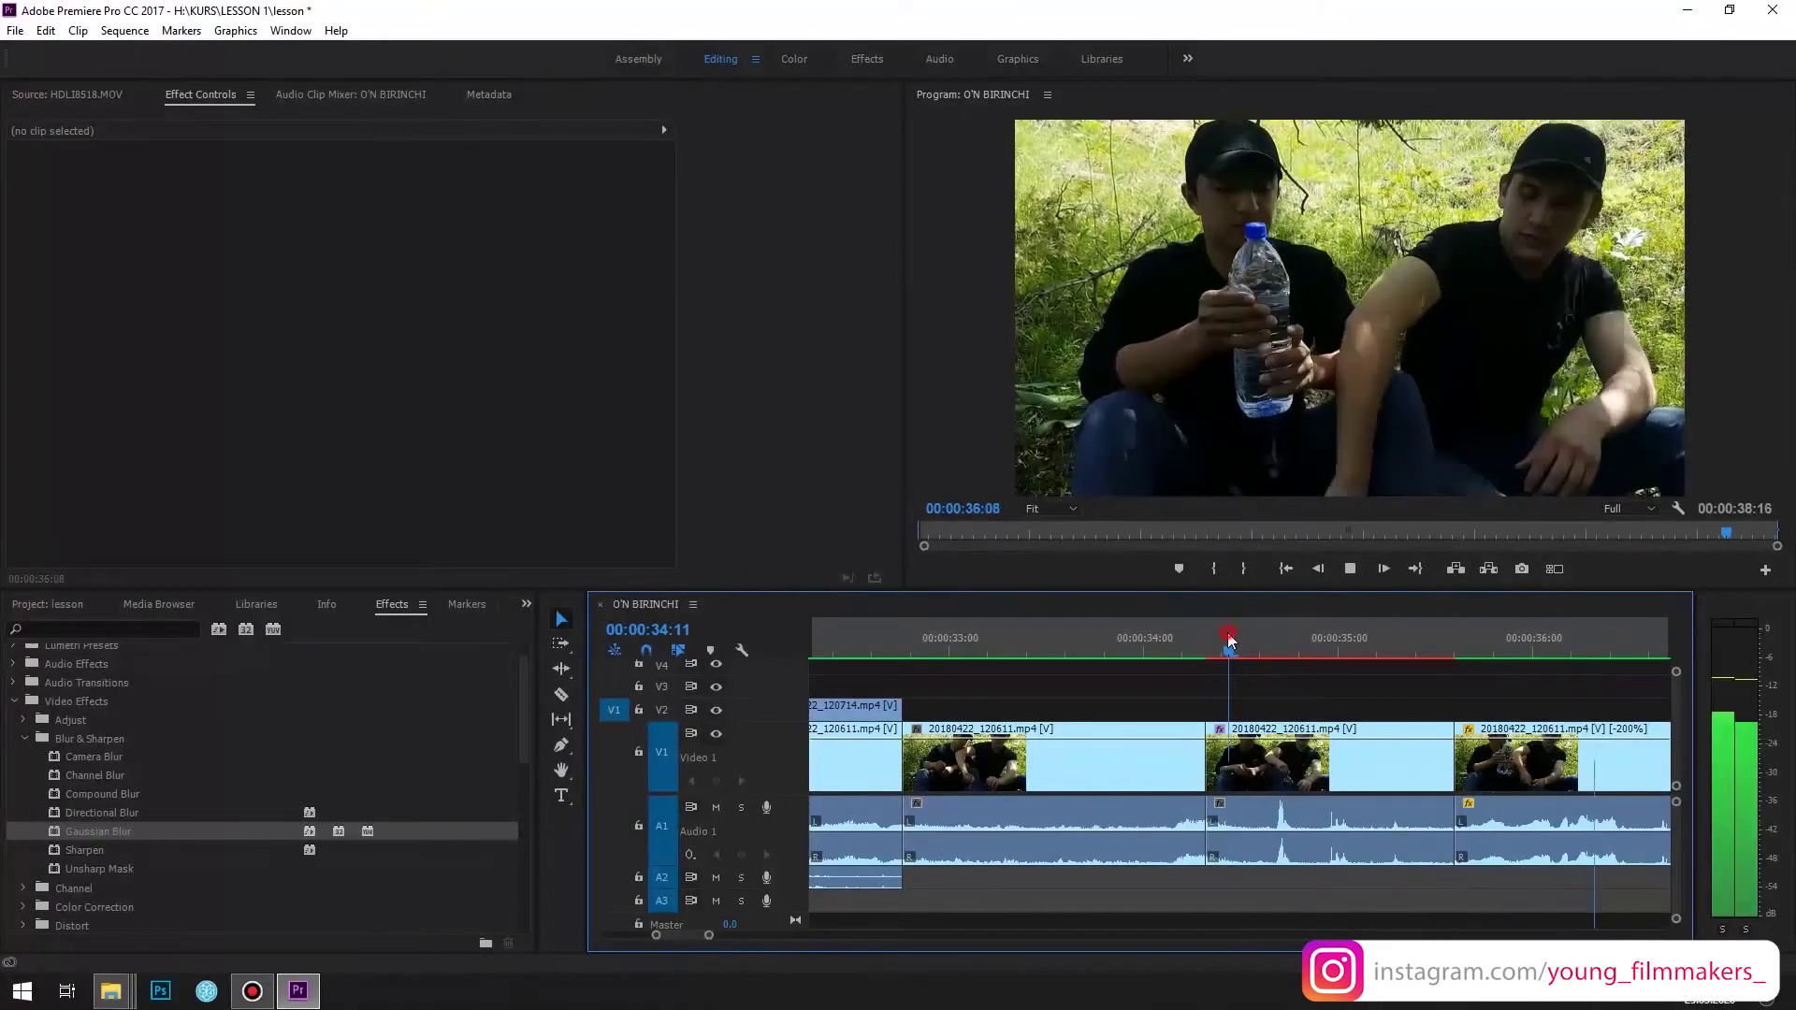
left_click(1243, 646)
key("space")
- Delete the Blurriness keyframes and set a fixed Blurriness of 10
left_click(1356, 758)
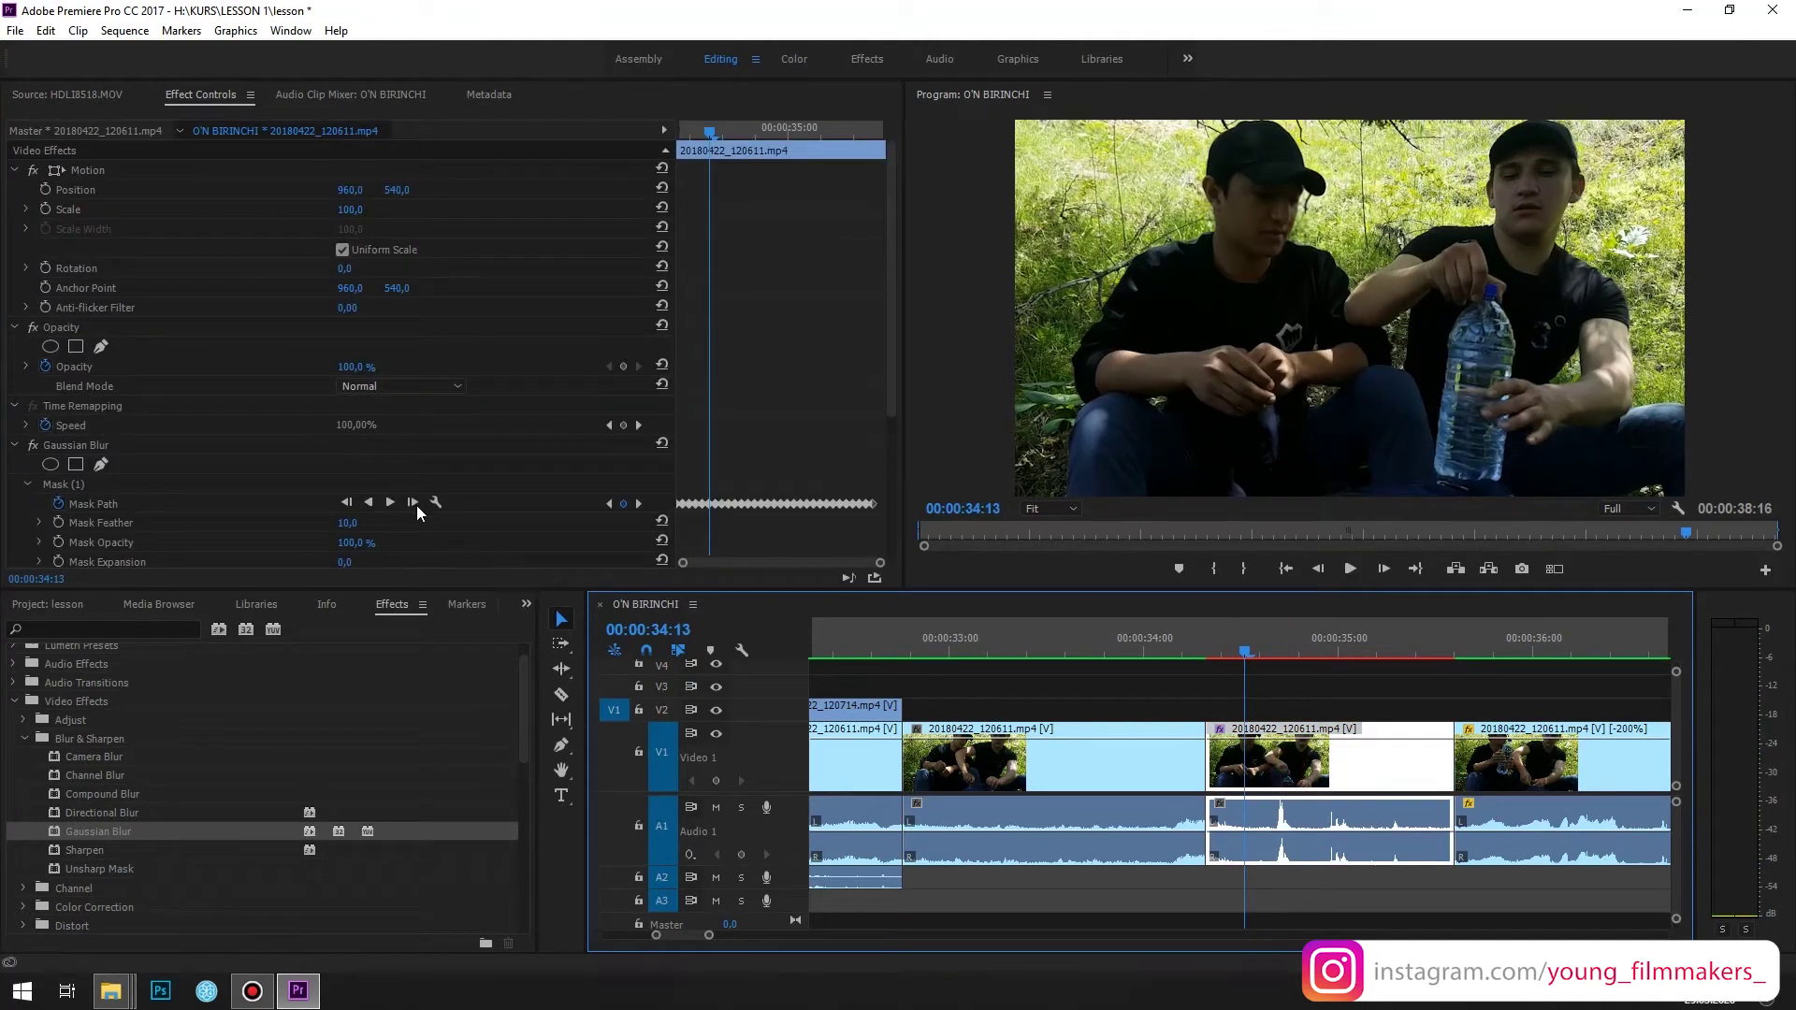
left_click(47, 446)
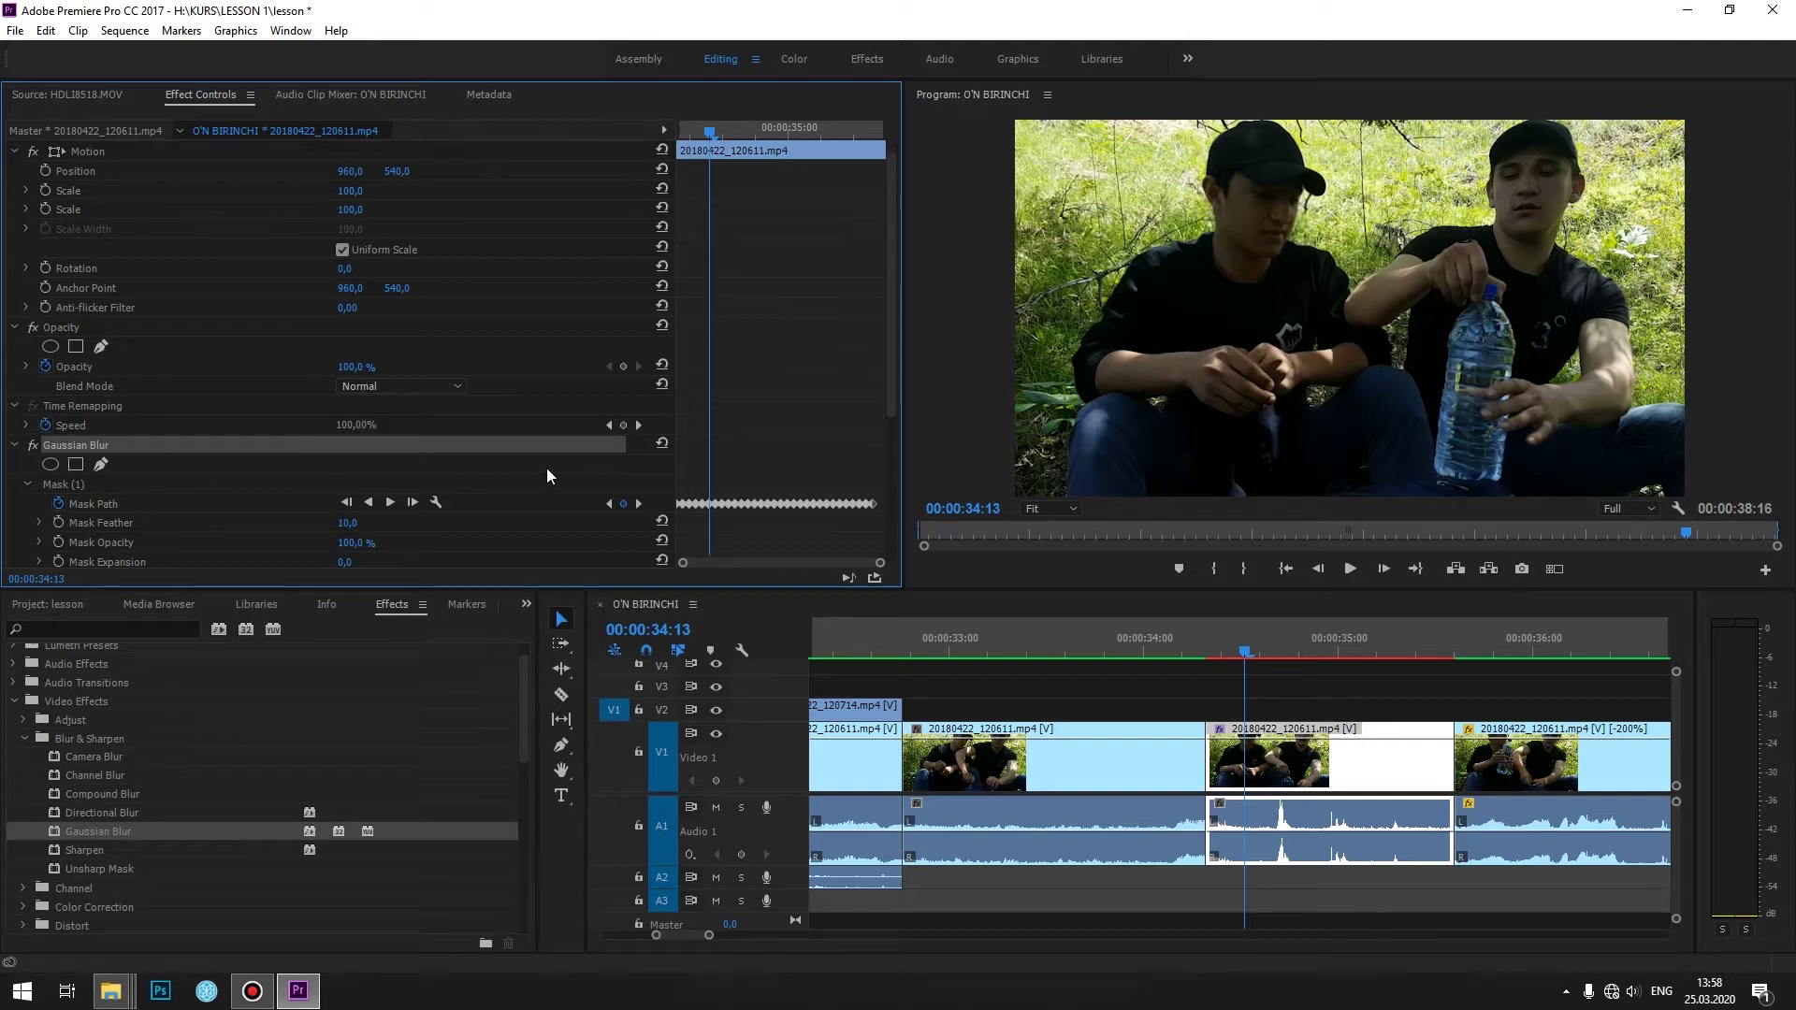
scroll(546, 472, "down", 2)
scroll(546, 467, "down", 1)
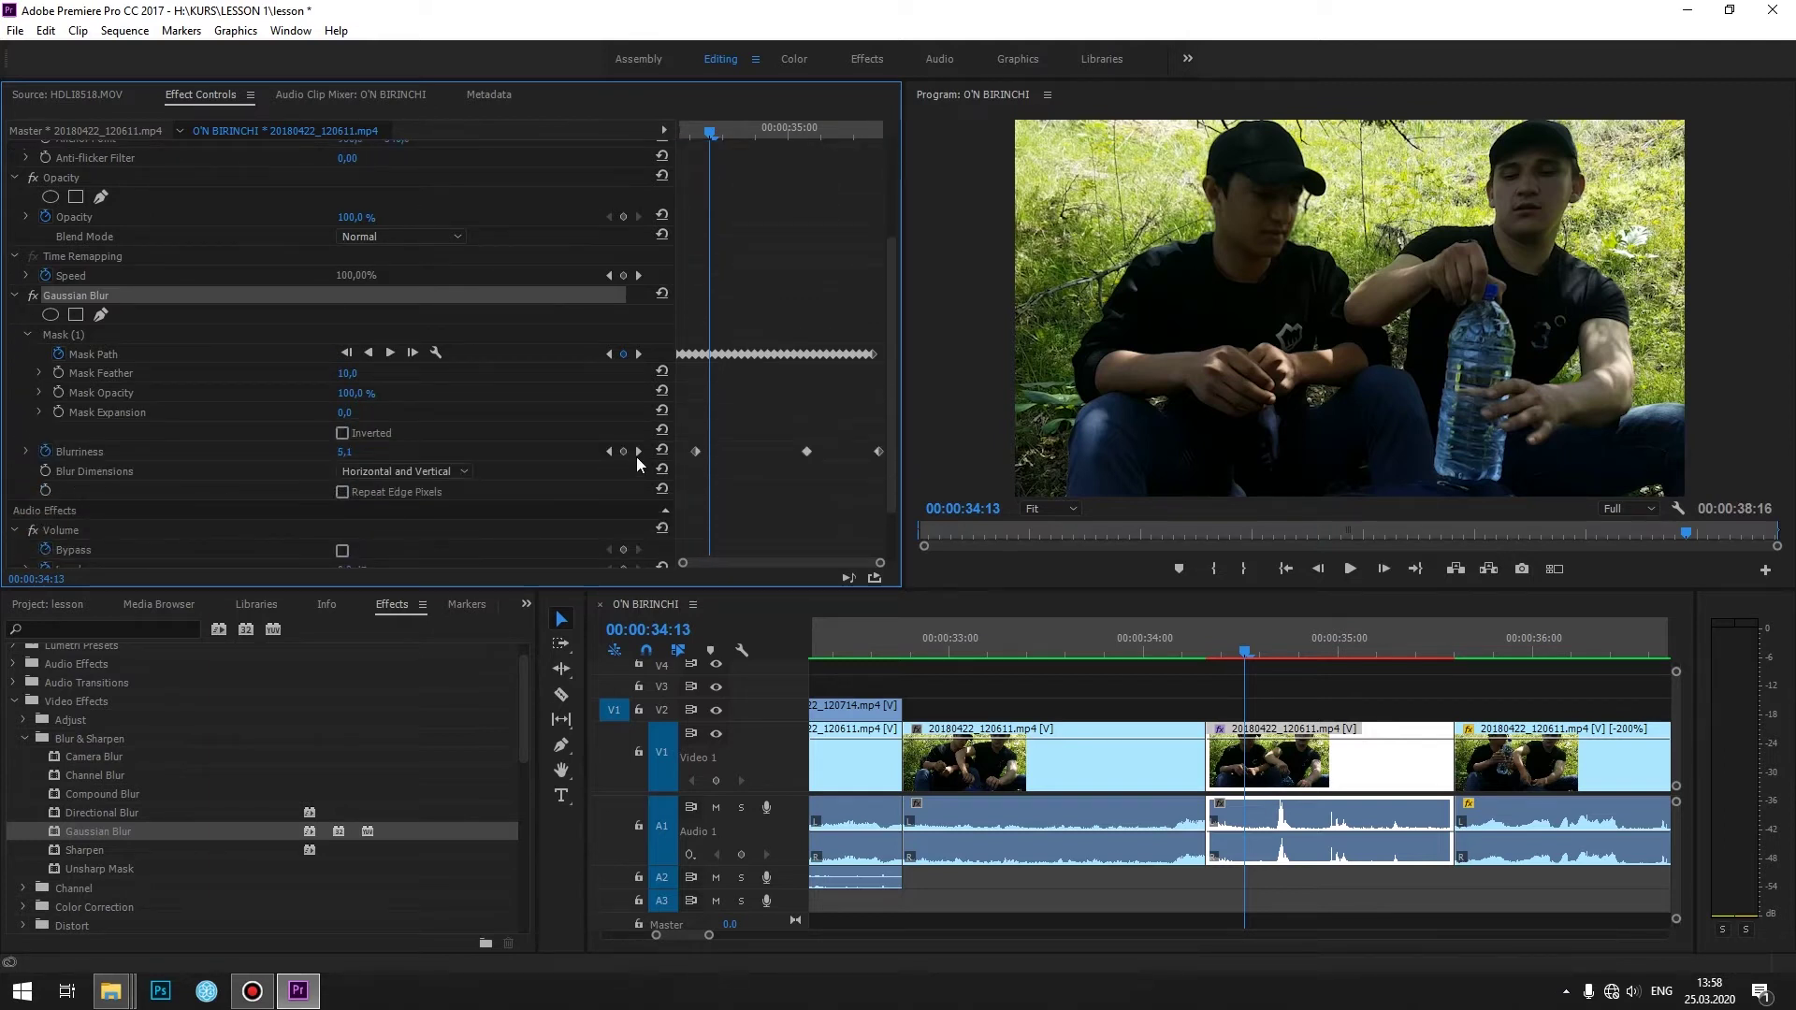
left_click(45, 451)
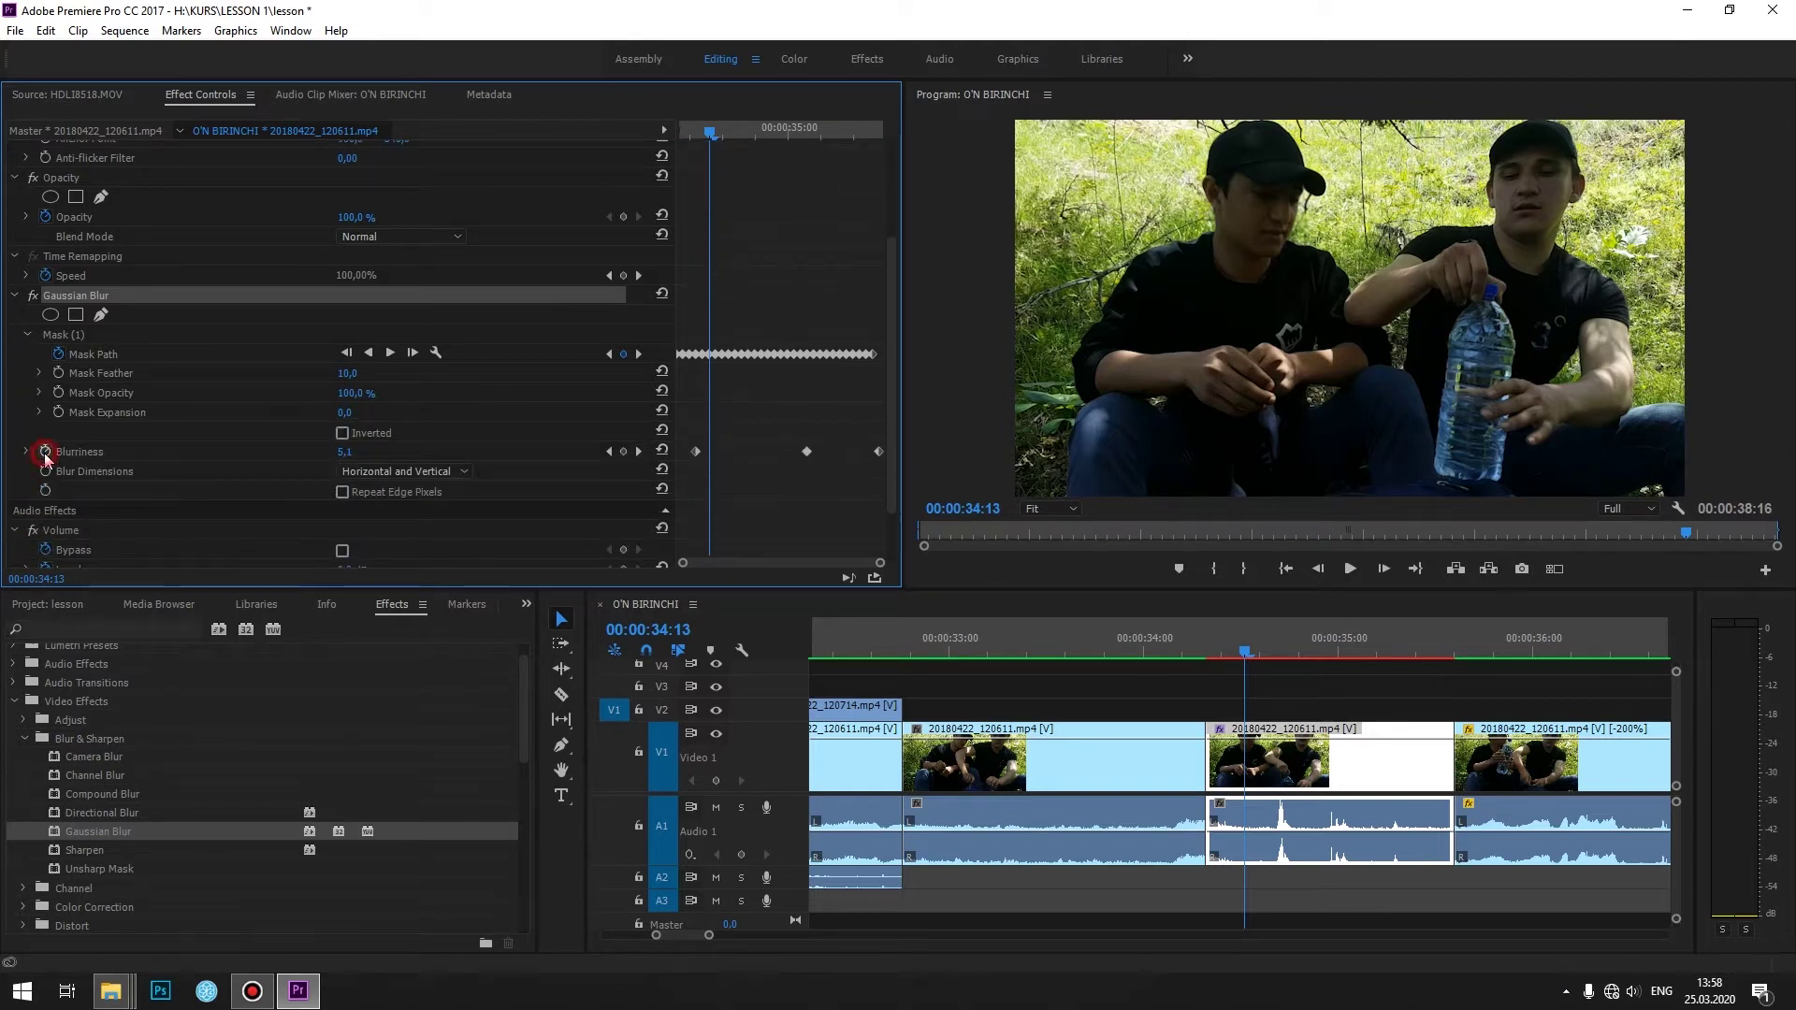
left_click(950, 515)
left_click(362, 449)
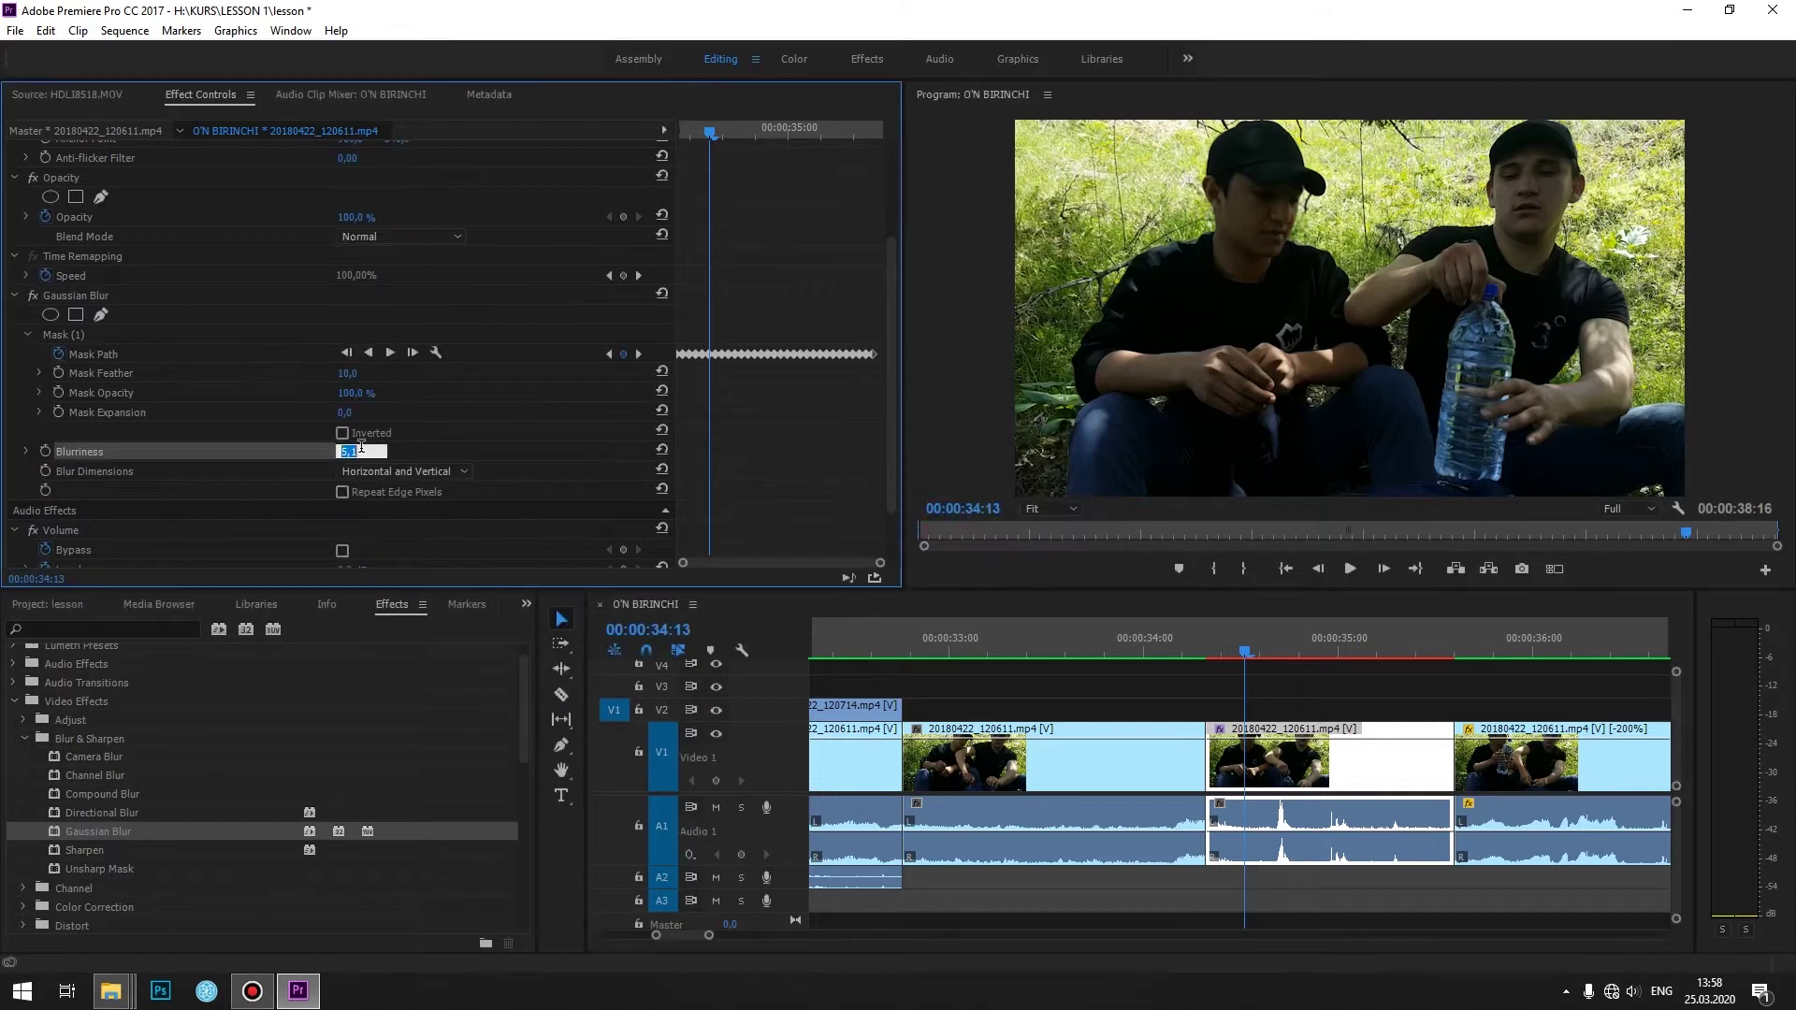
type("10")
left_click(436, 453)
- Raise Blurriness to 34 and set Mask Feather to 38, previewing through 35:13
left_click(1217, 650)
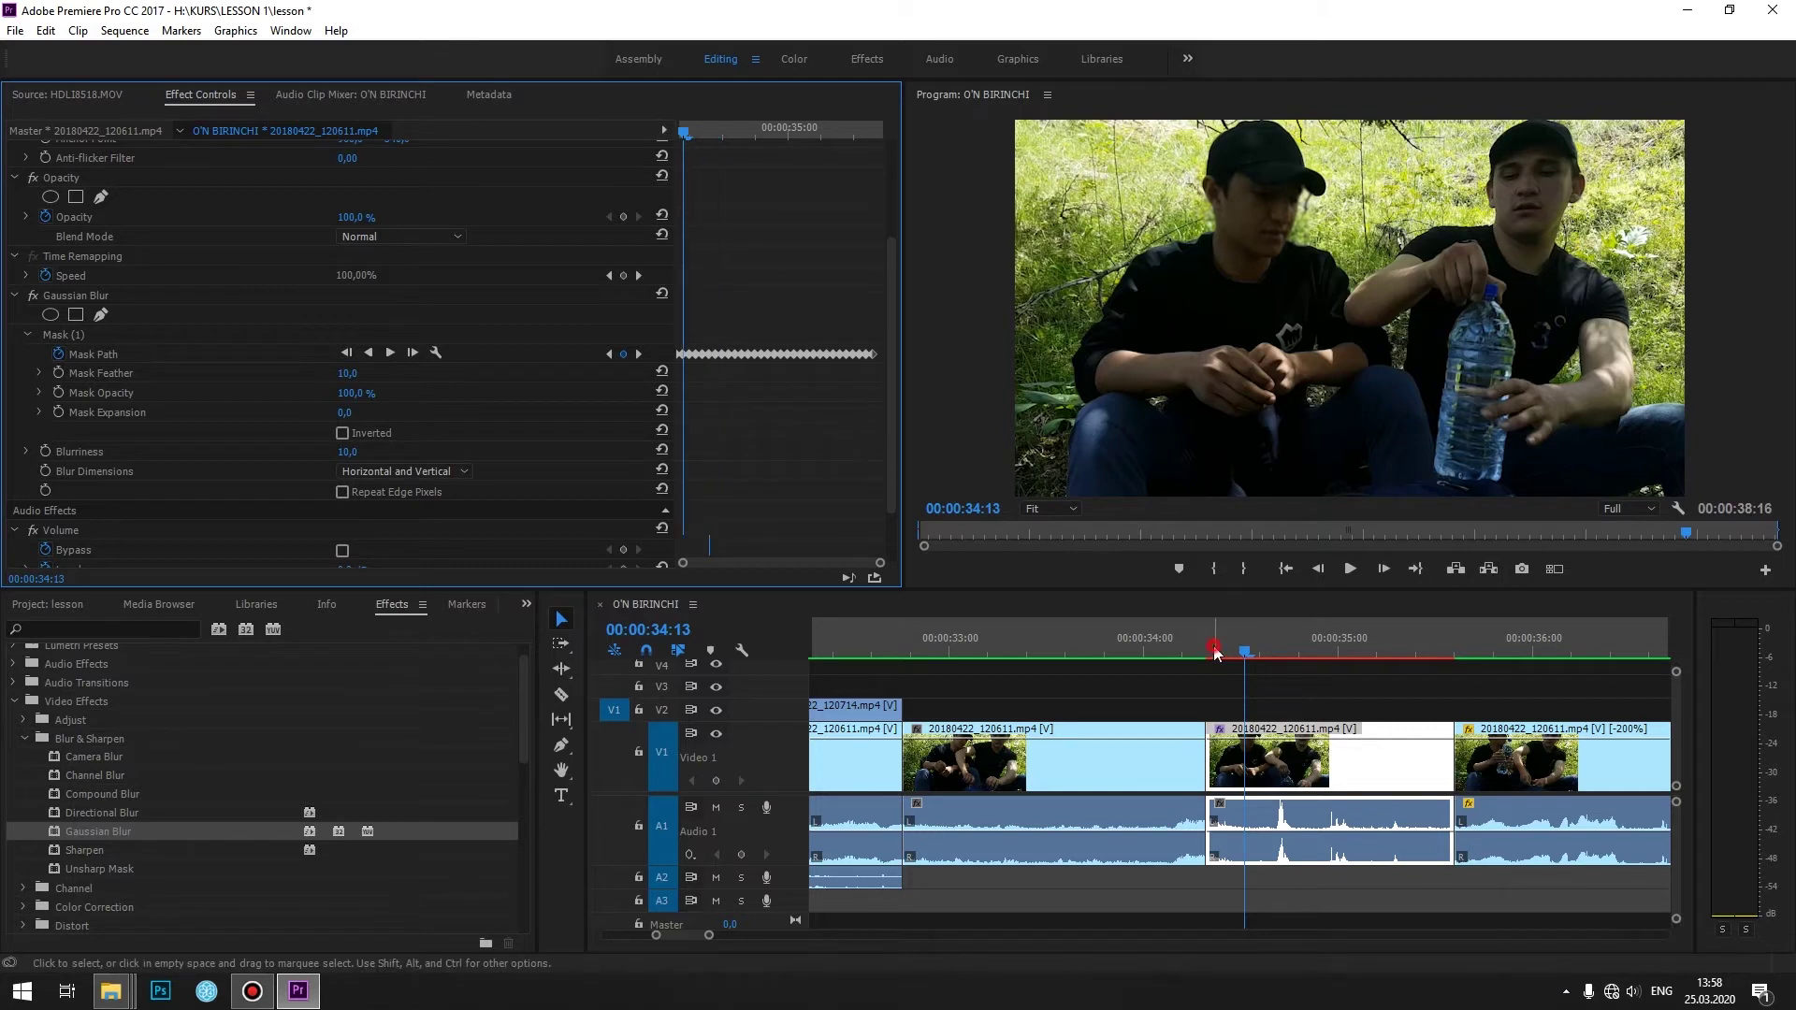
key("space")
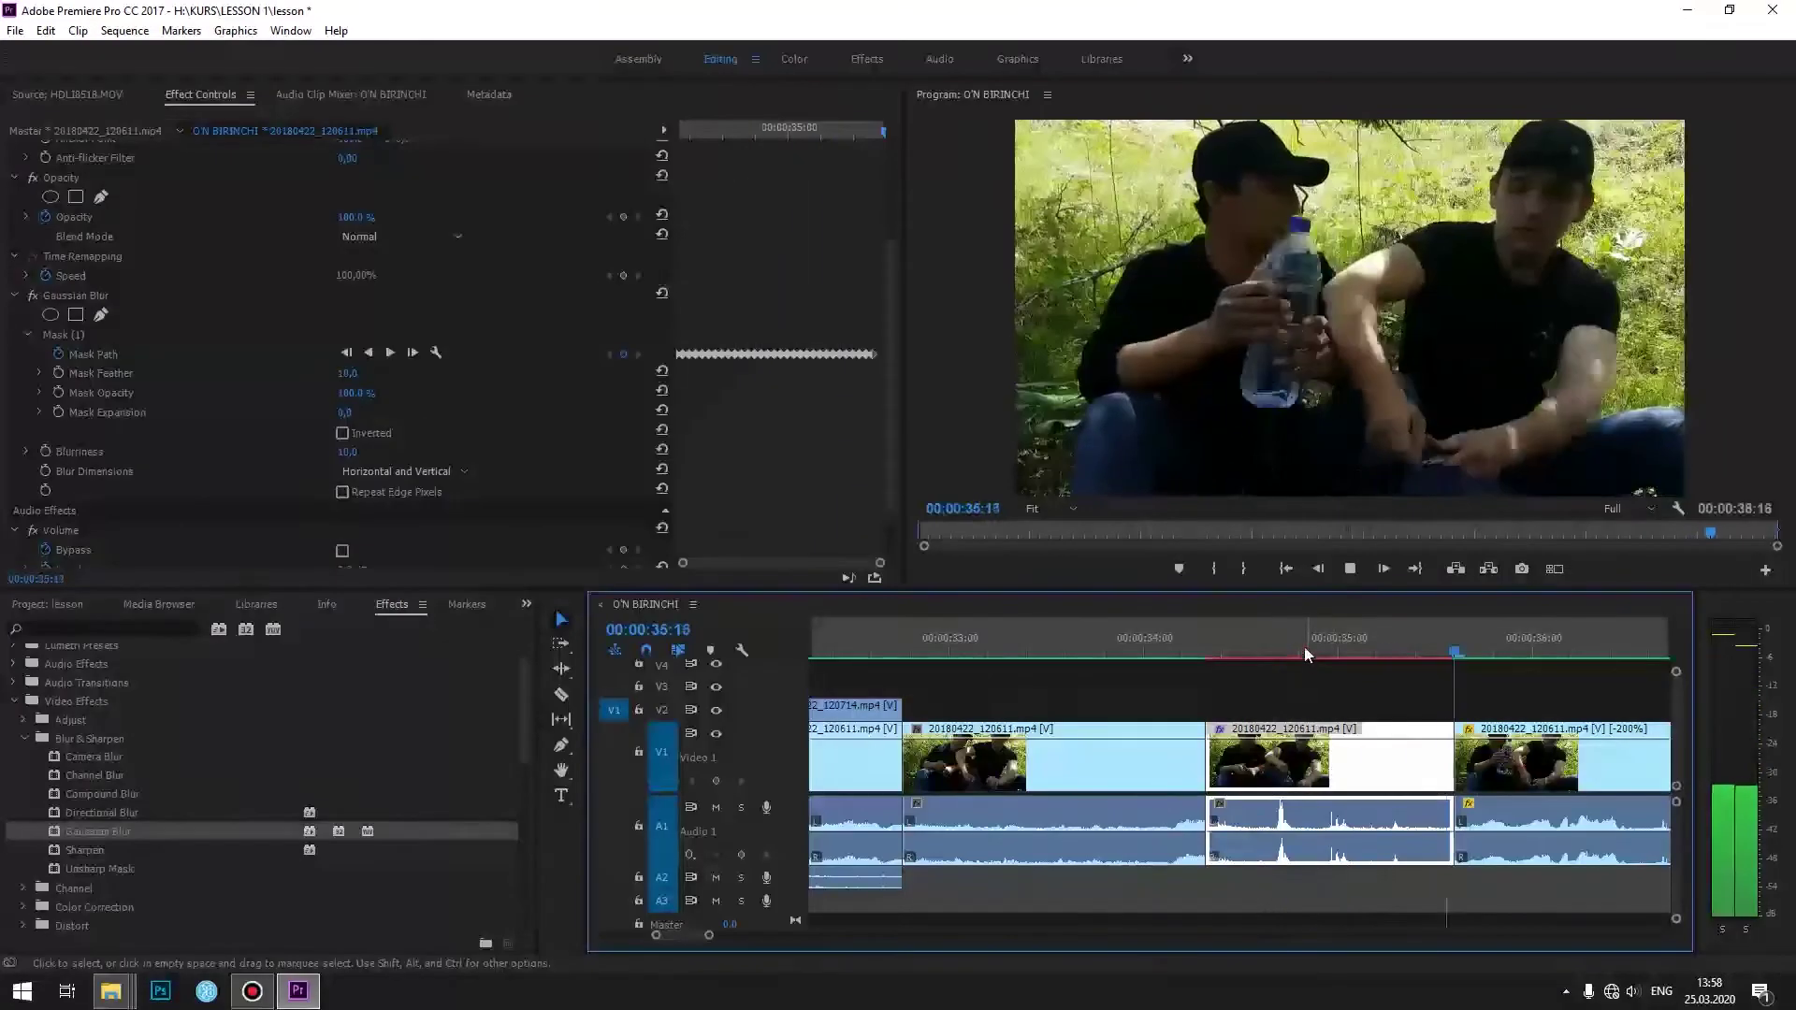
left_click(1300, 652)
key("Left")
key("Left")
left_click_drag(1303, 652, 1346, 652)
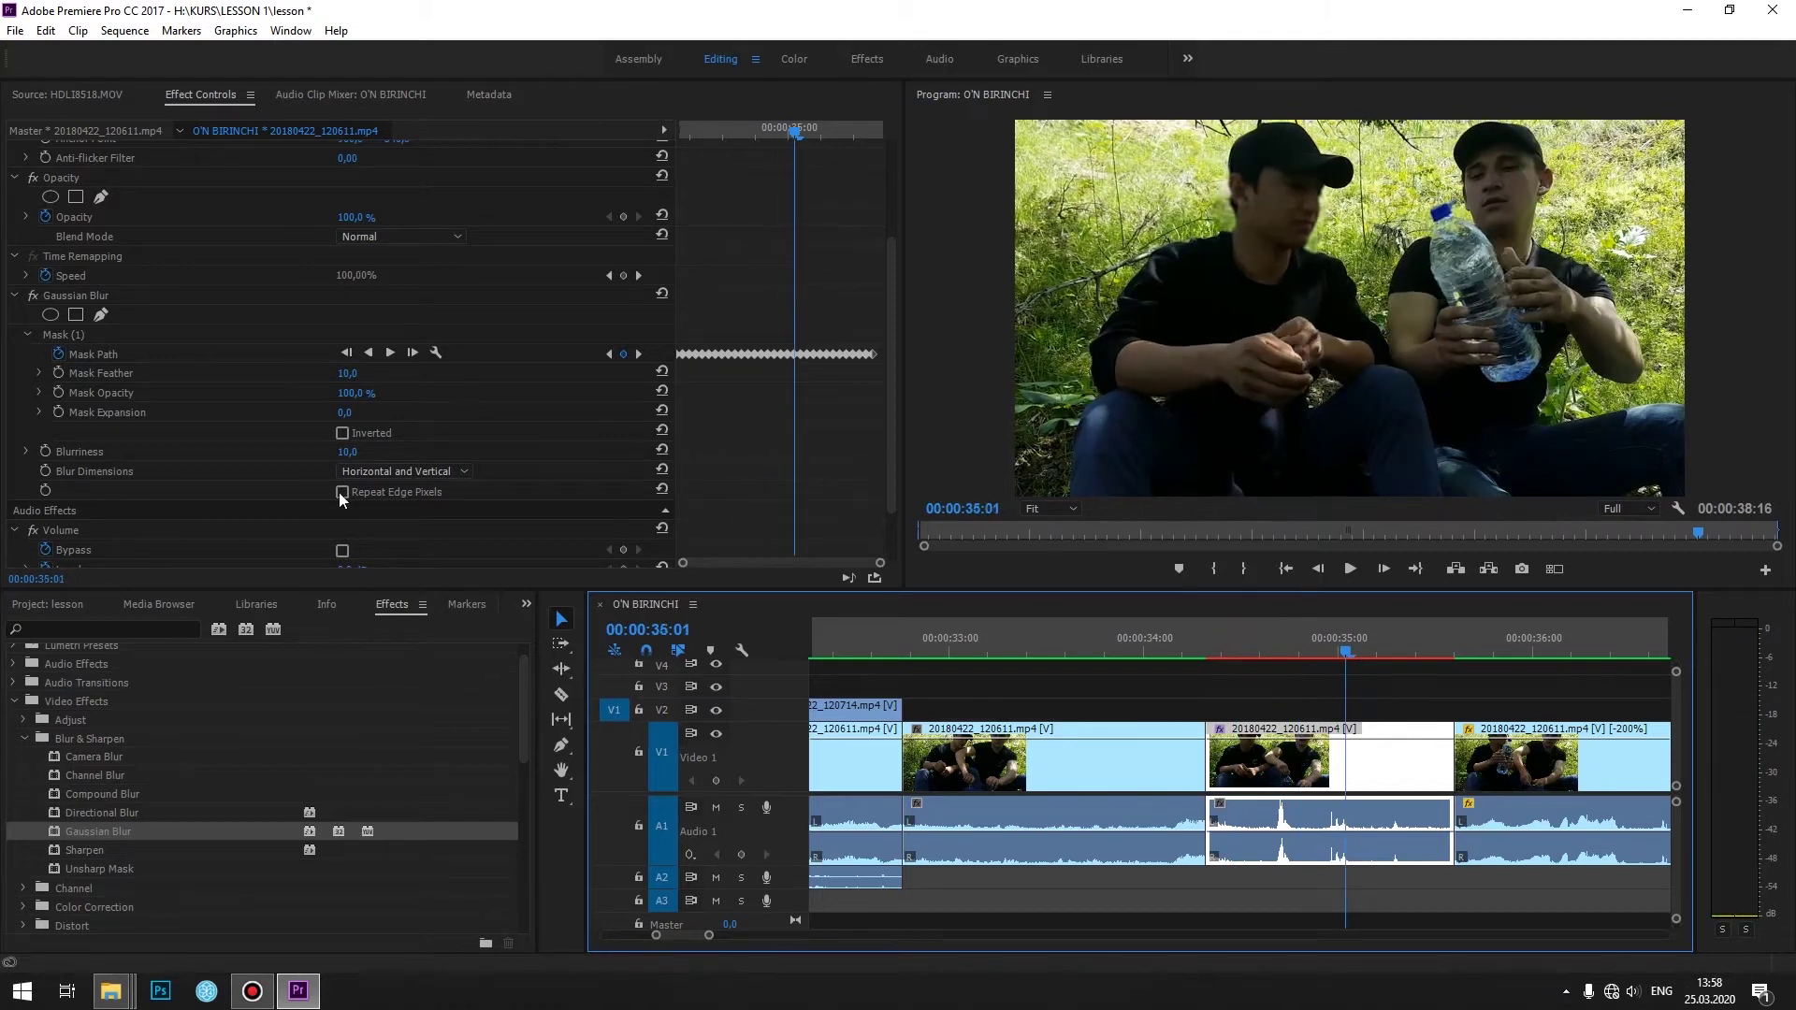
left_click_drag(347, 452, 370, 451)
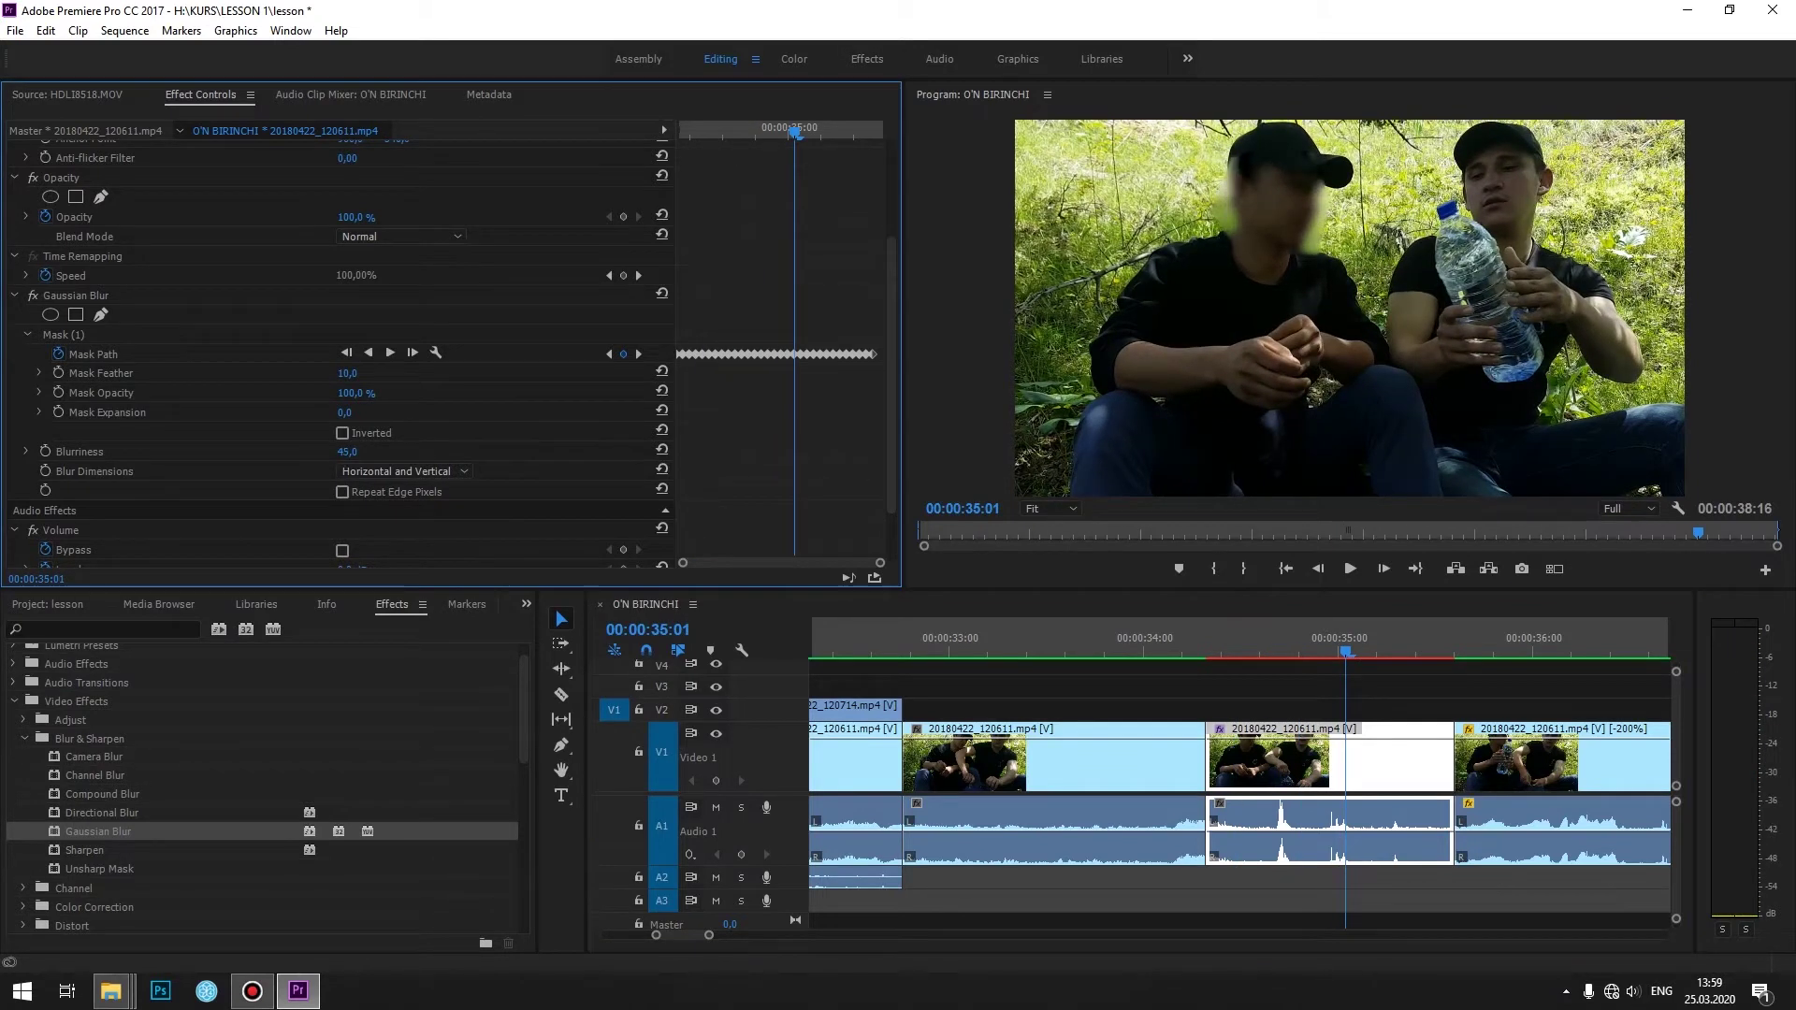
left_click(1239, 652)
left_click_drag(340, 380, 351, 380)
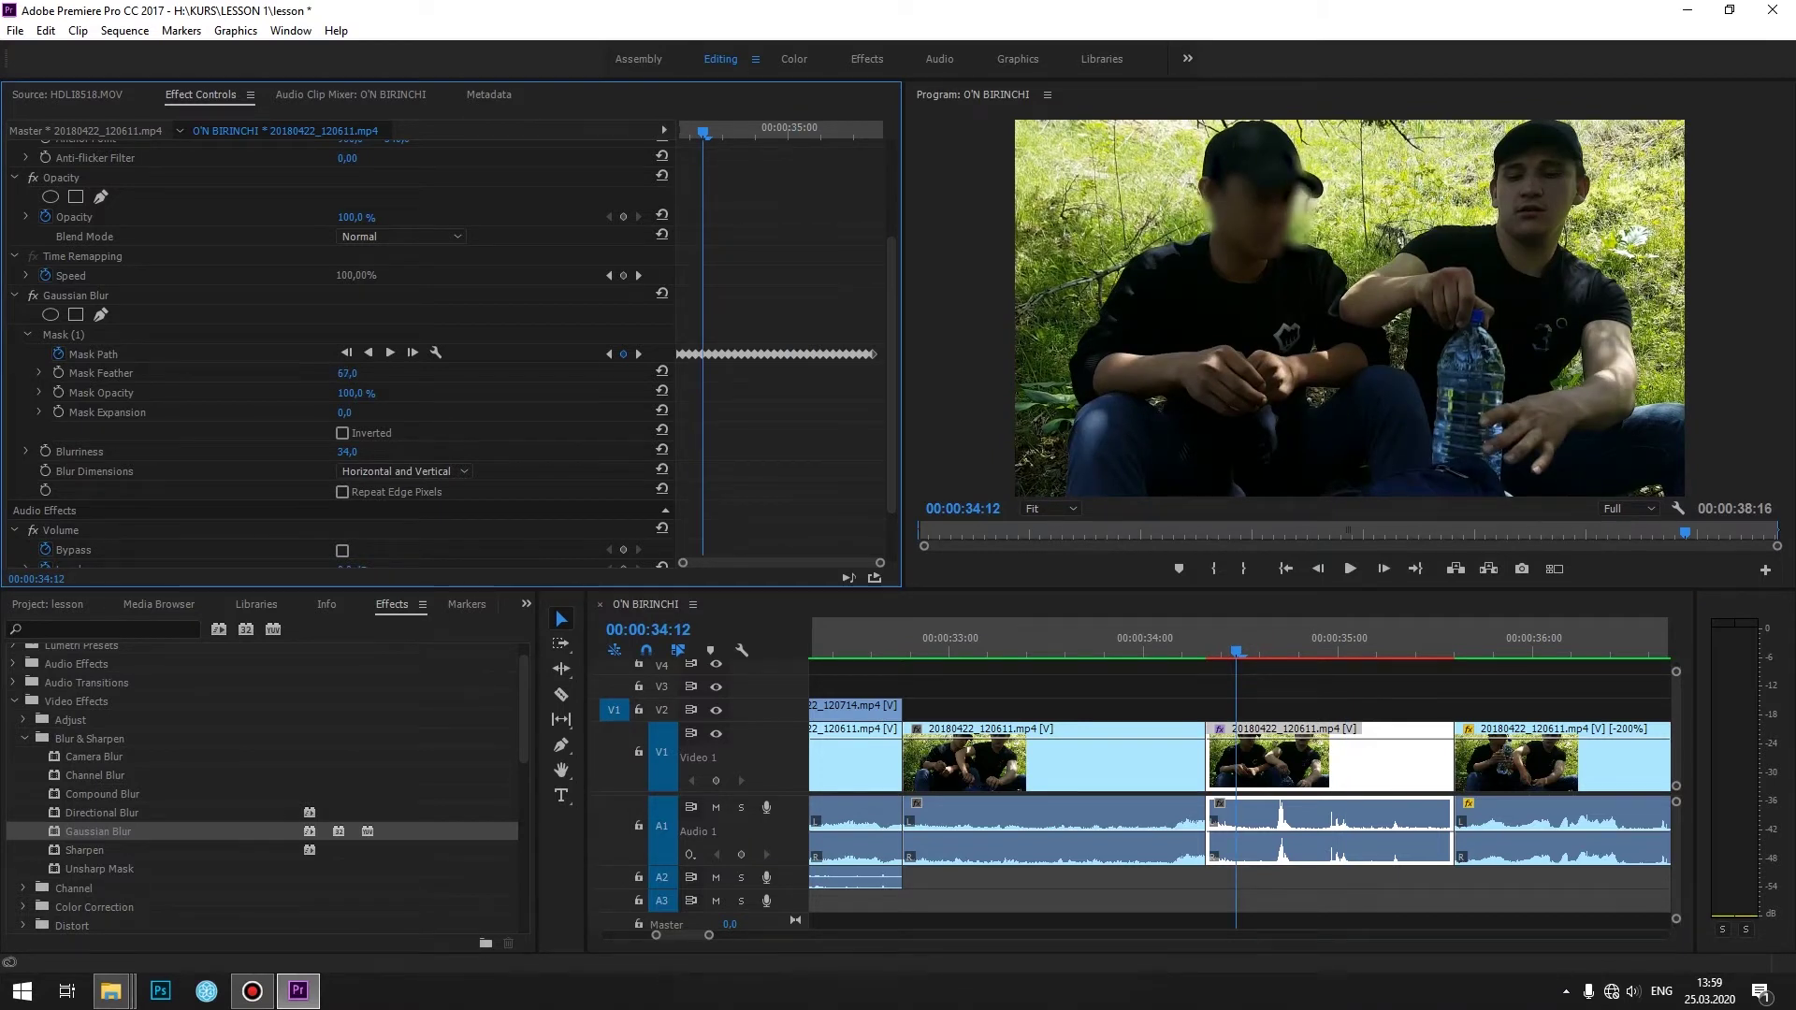
left_click_drag(347, 372, 337, 372)
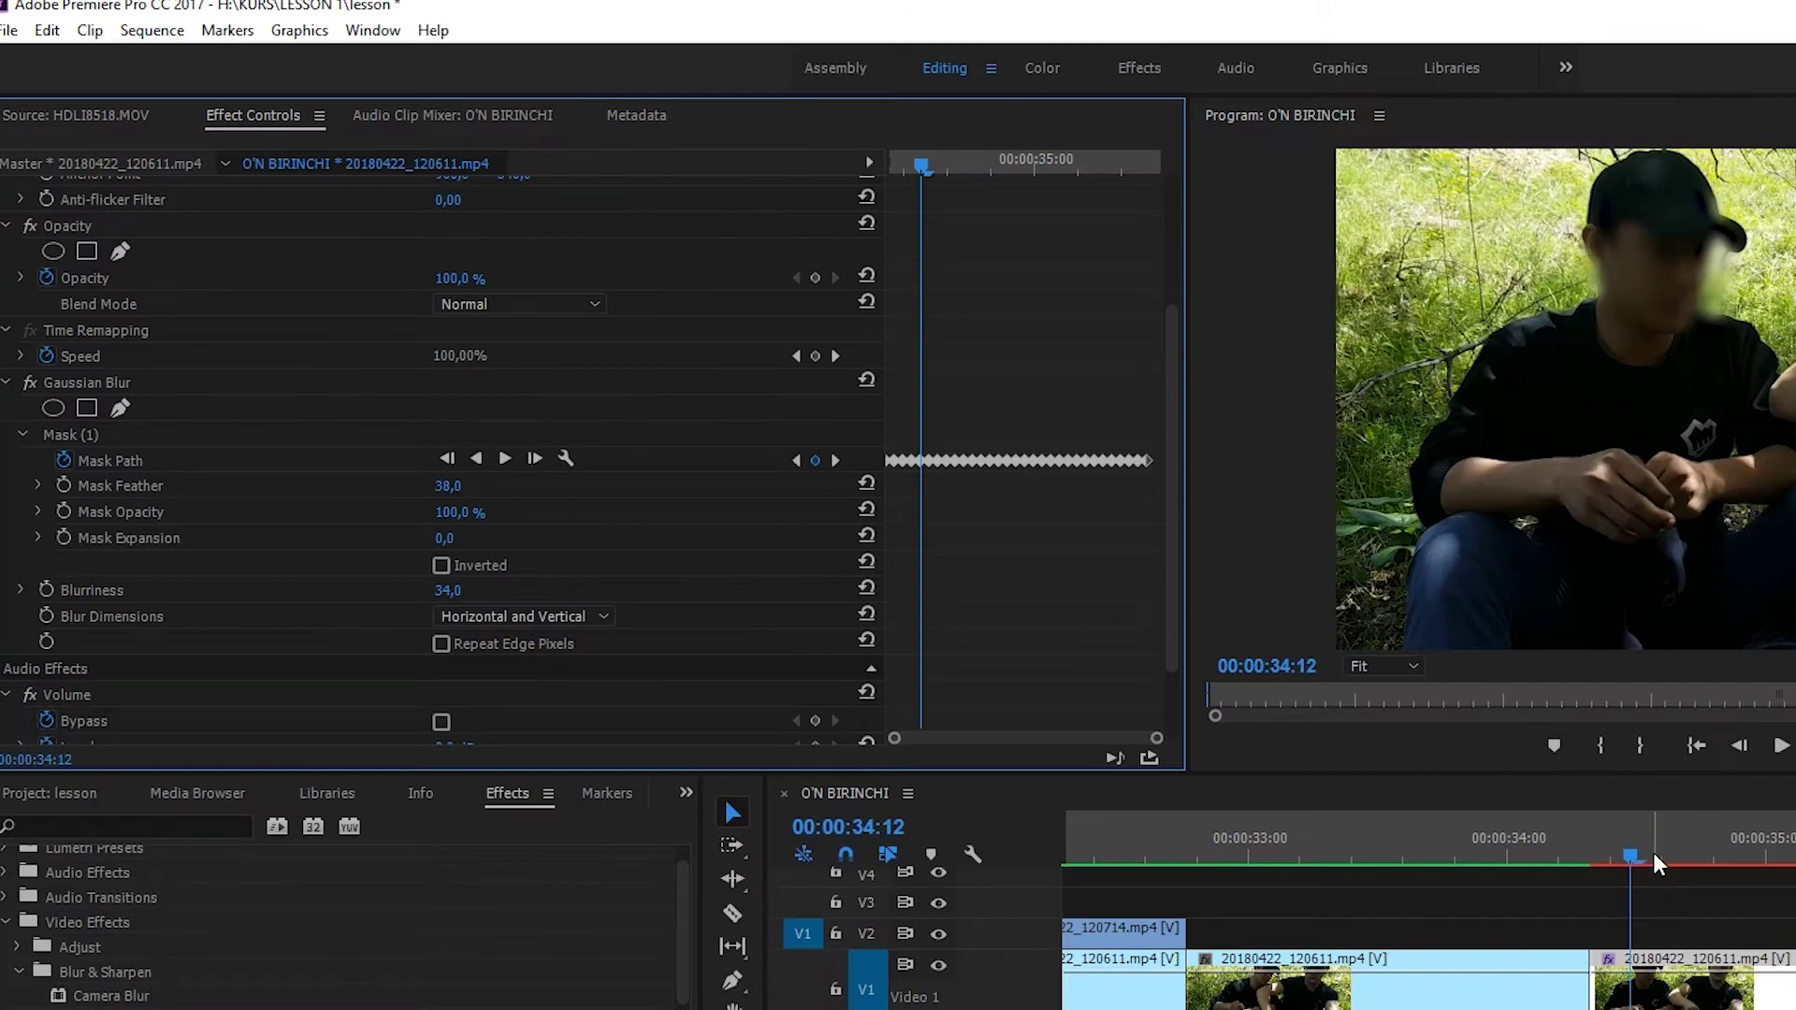
mouse_move(1654, 856)
left_mouse_down()
mouse_move(1795, 866)
mouse_move(1725, 856)
left_mouse_up()
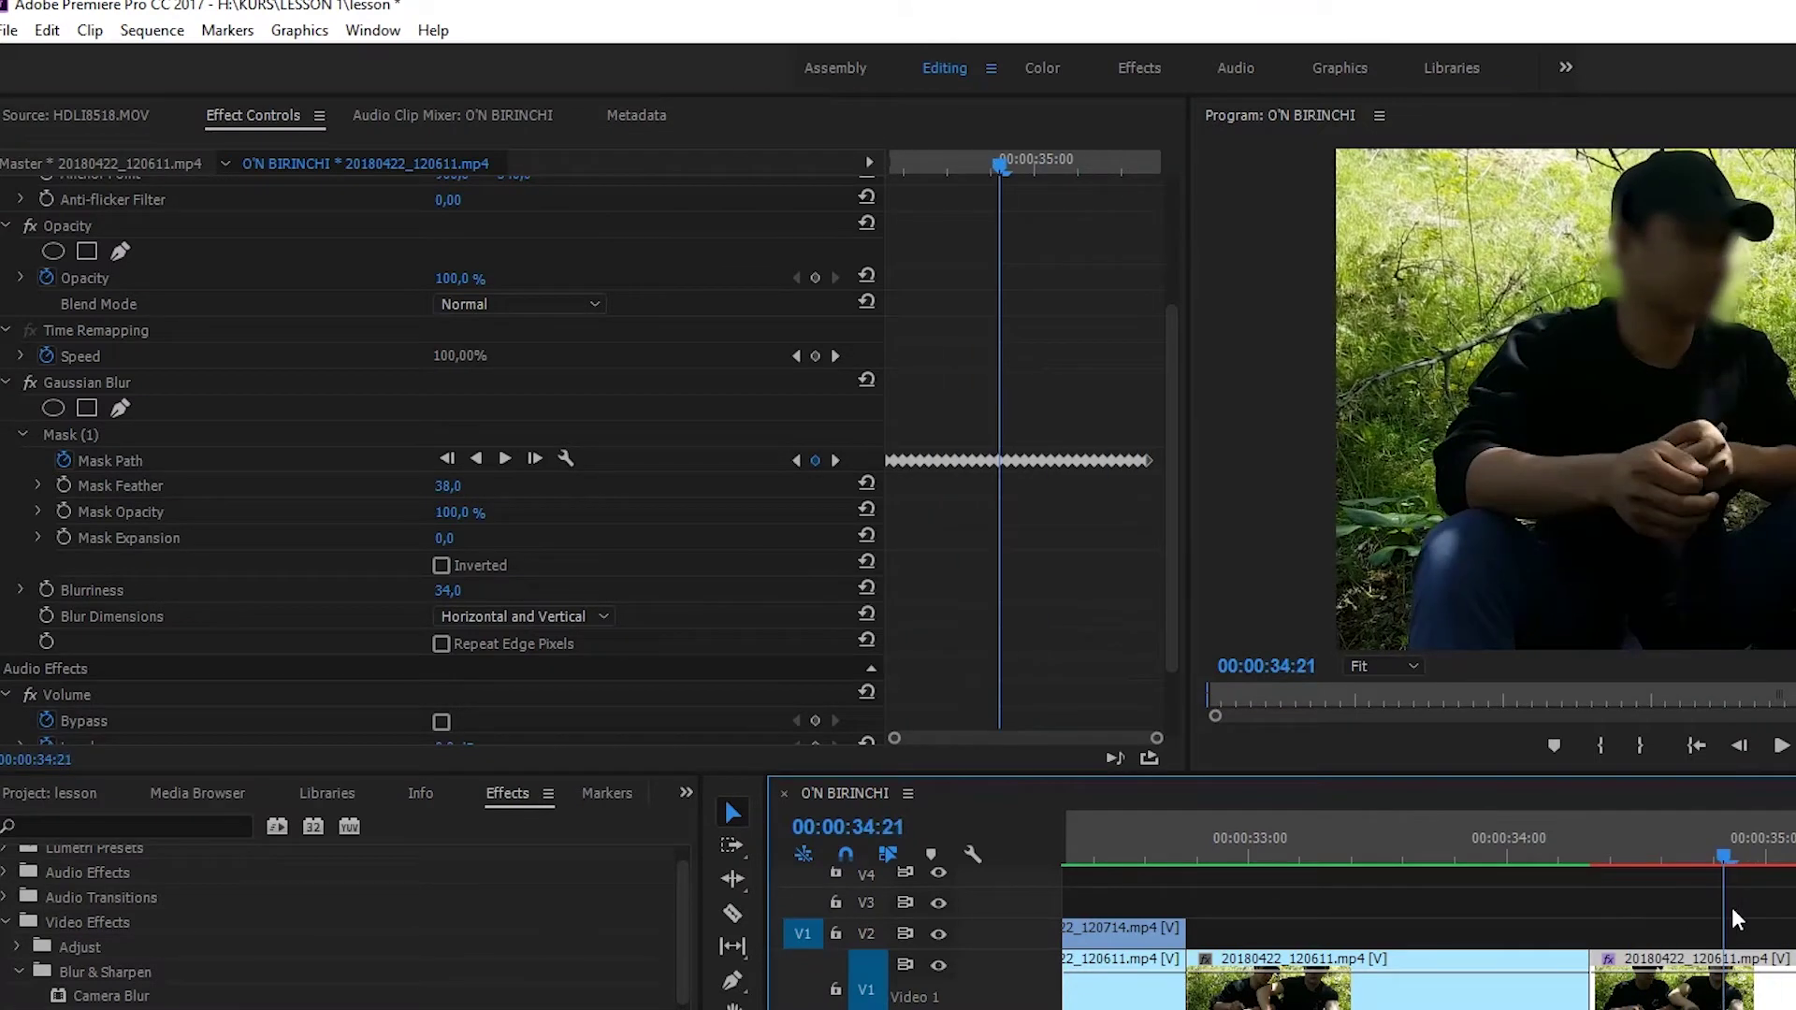
- Widen the feather to 103,3 with the Program monitor handle and rotate the mask around the face
left_click(78, 442)
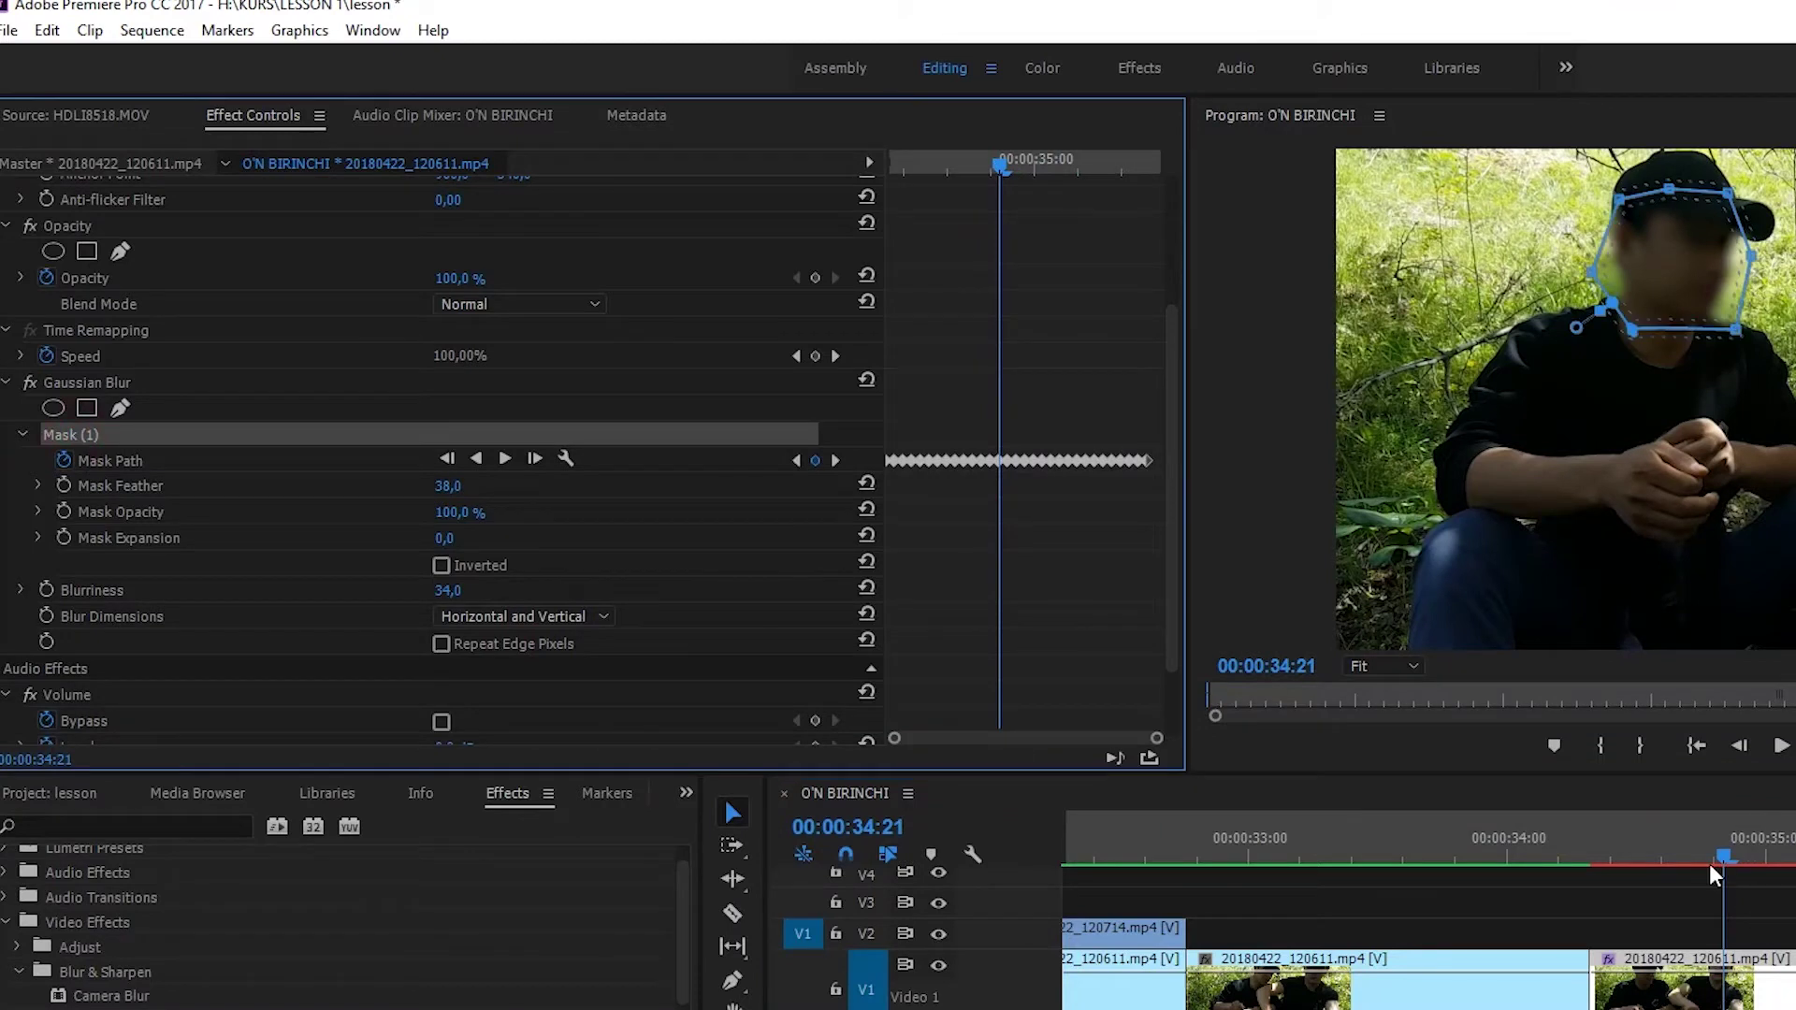
left_click(1736, 859)
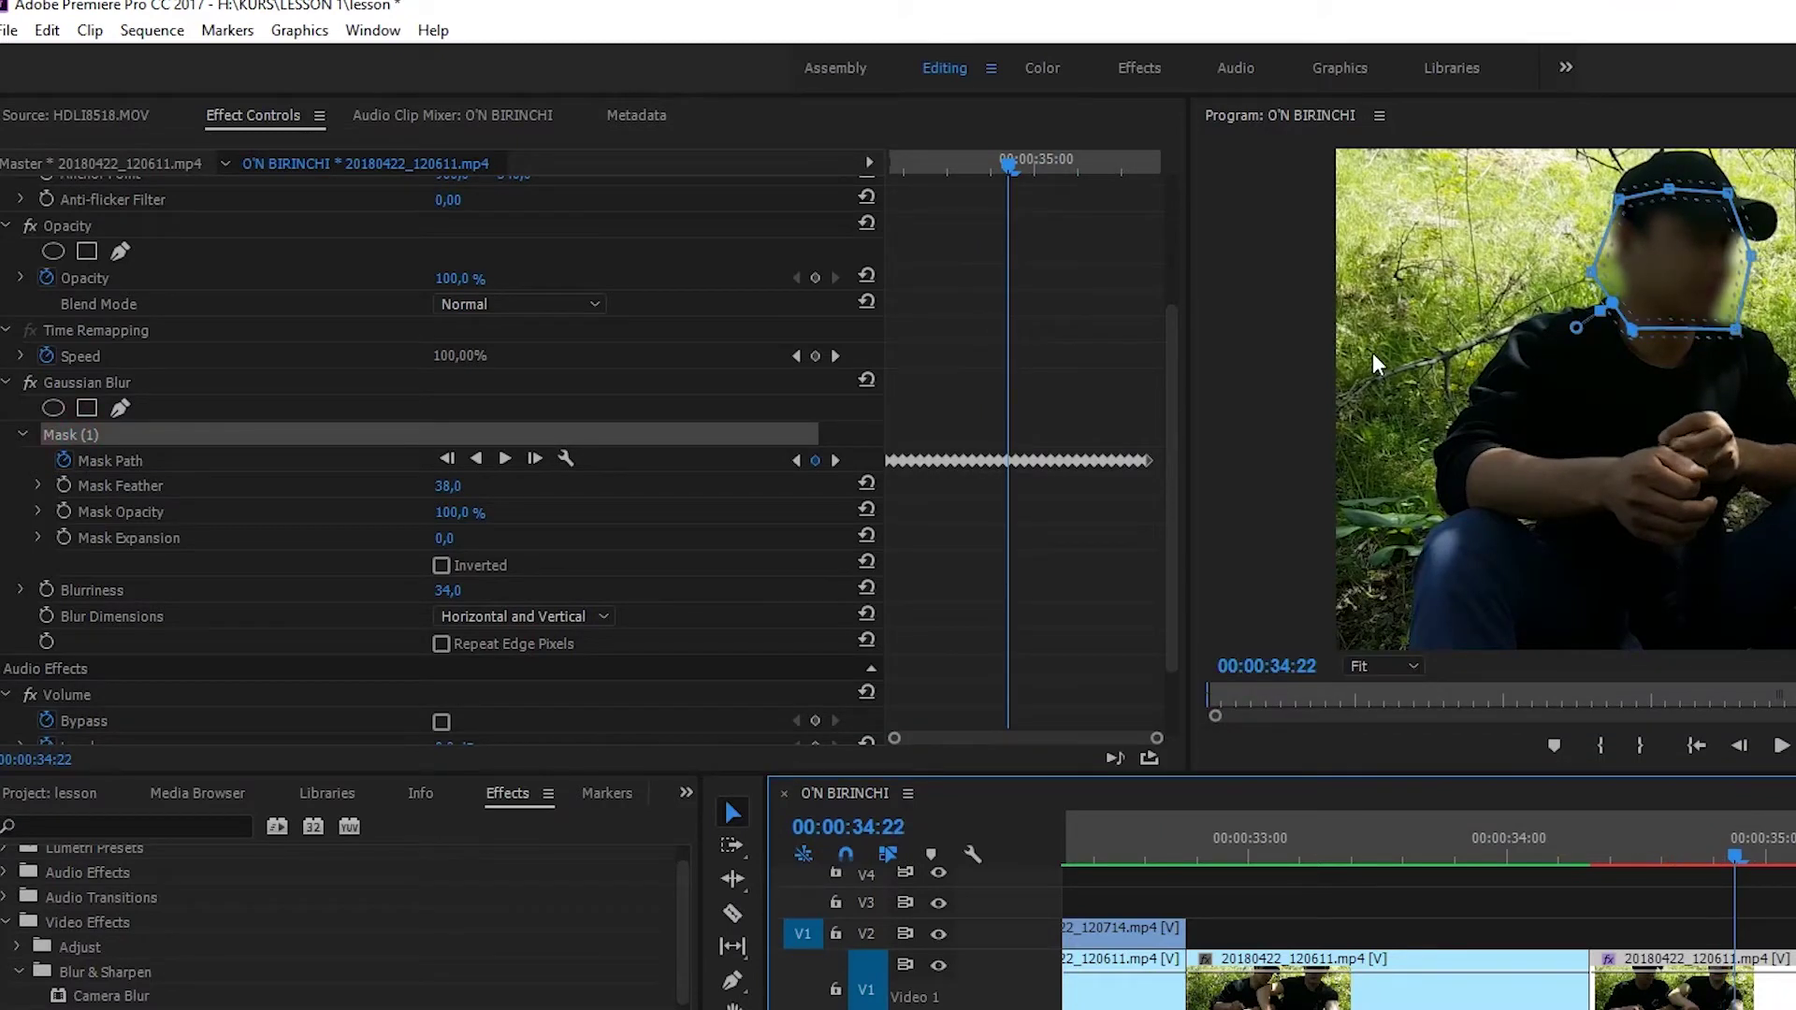
left_click_drag(1574, 330, 1562, 342)
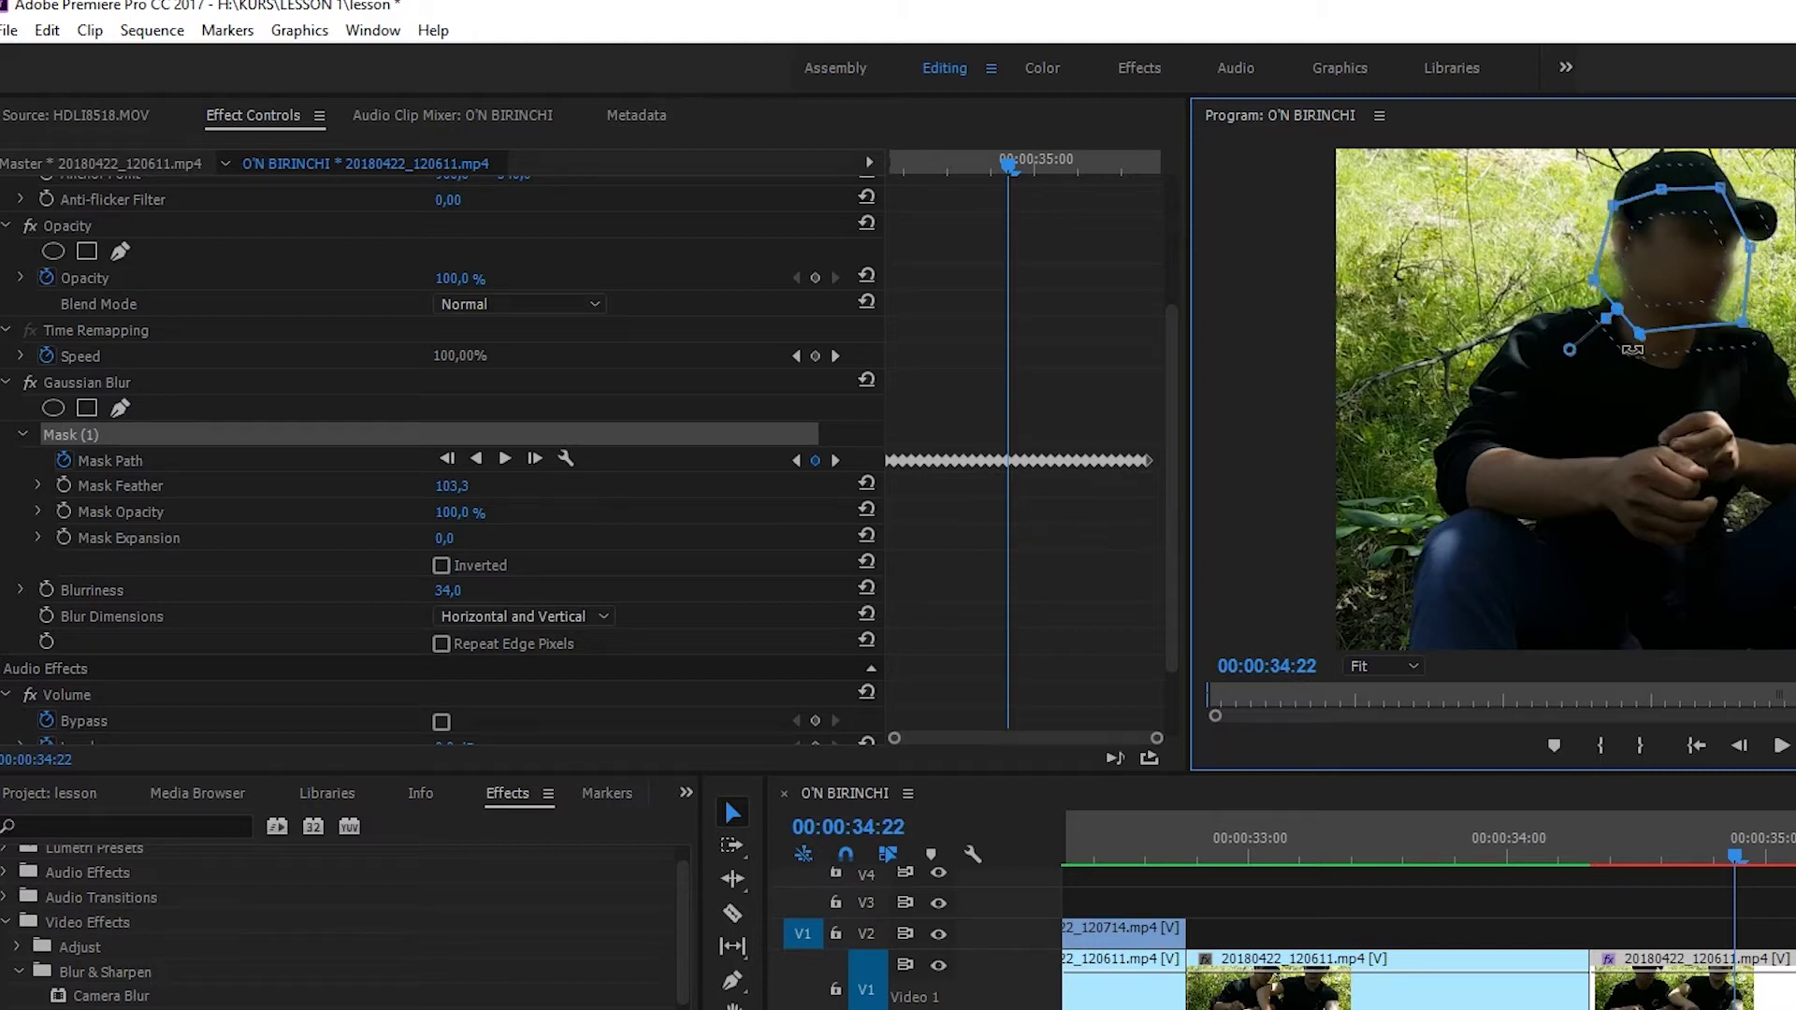
left_click_drag(1558, 336, 1515, 298)
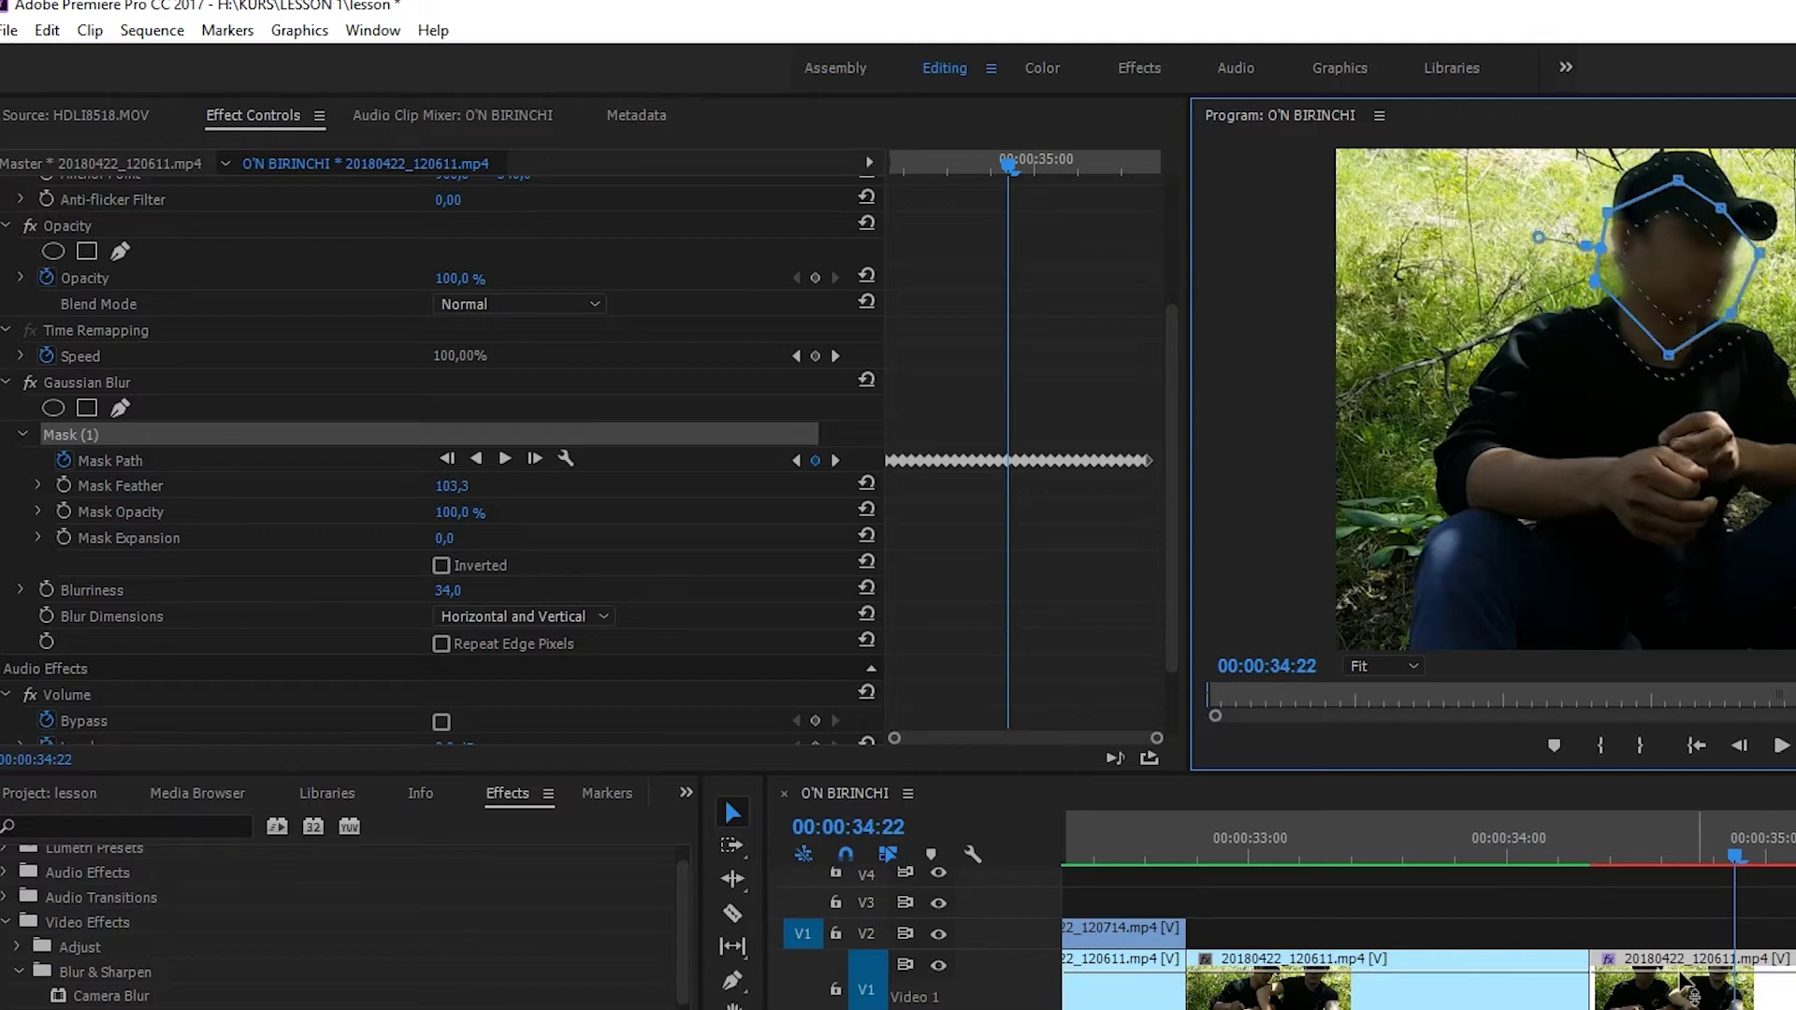
left_click(1623, 853)
left_click(1672, 885)
- Review the blurred face, then delete Gaussian Blur from the middle clip and collapse Blur & Sharpen
key("space")
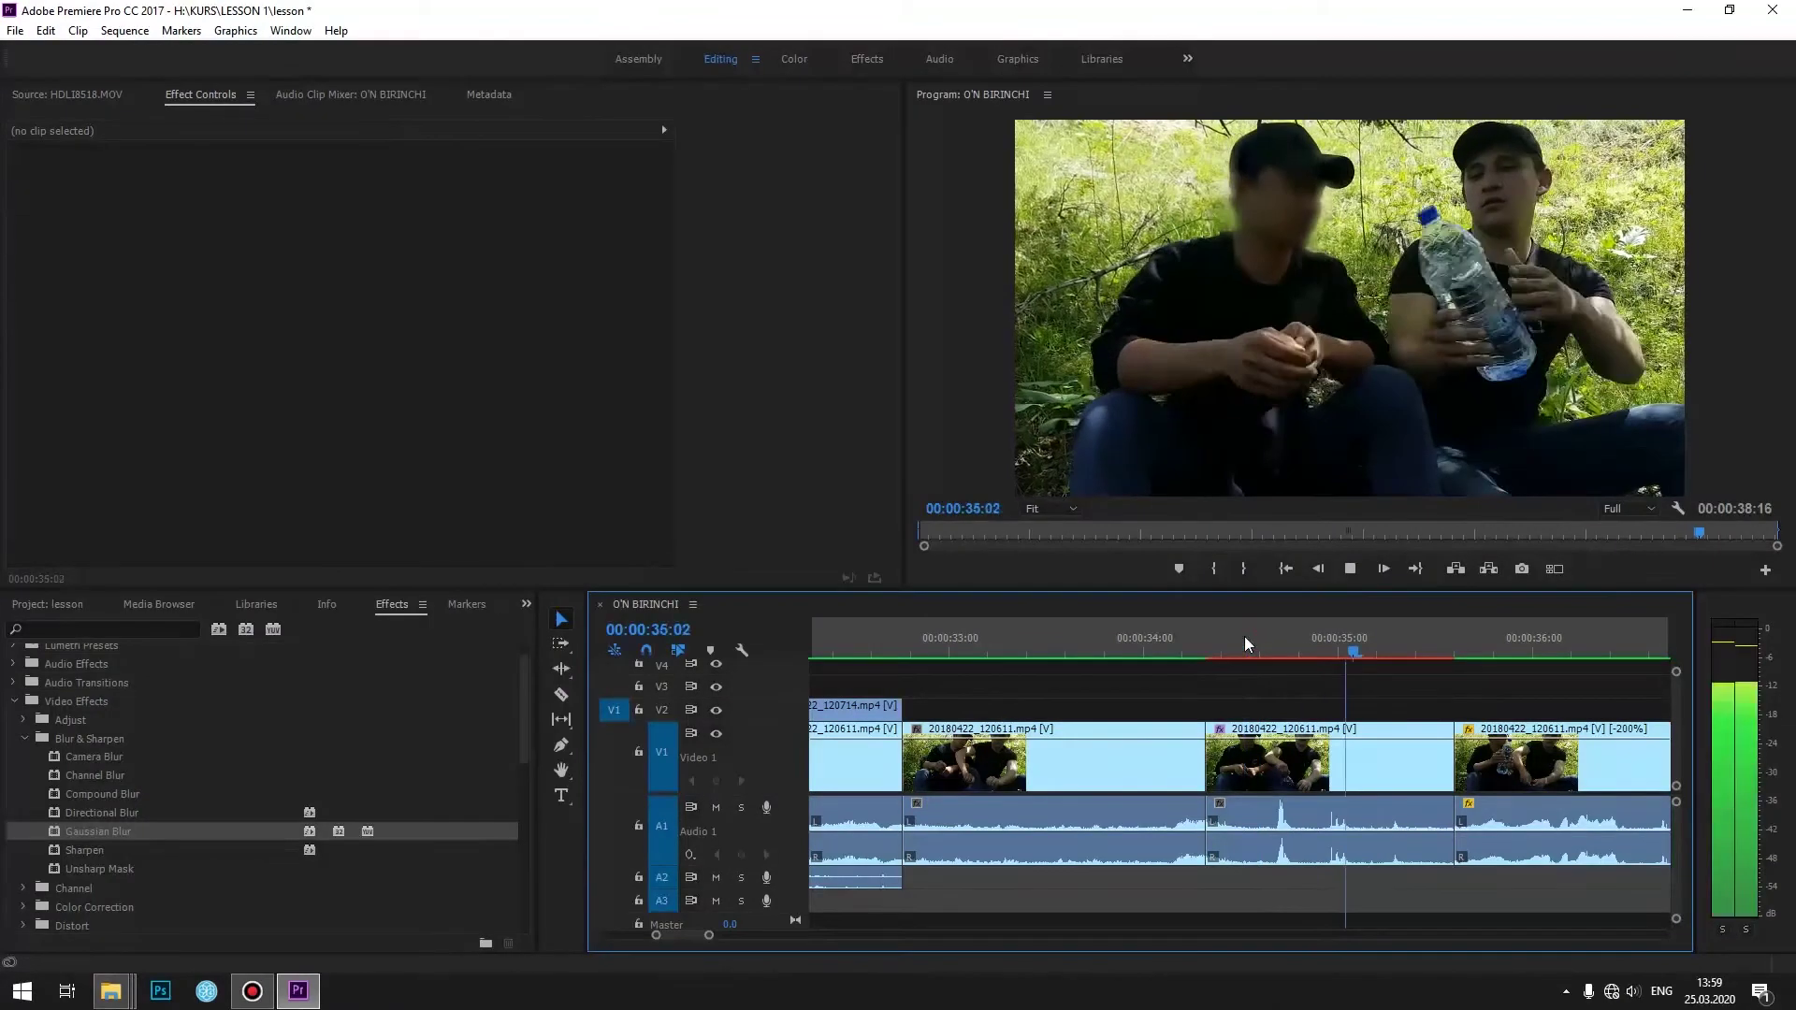
left_click(1245, 644)
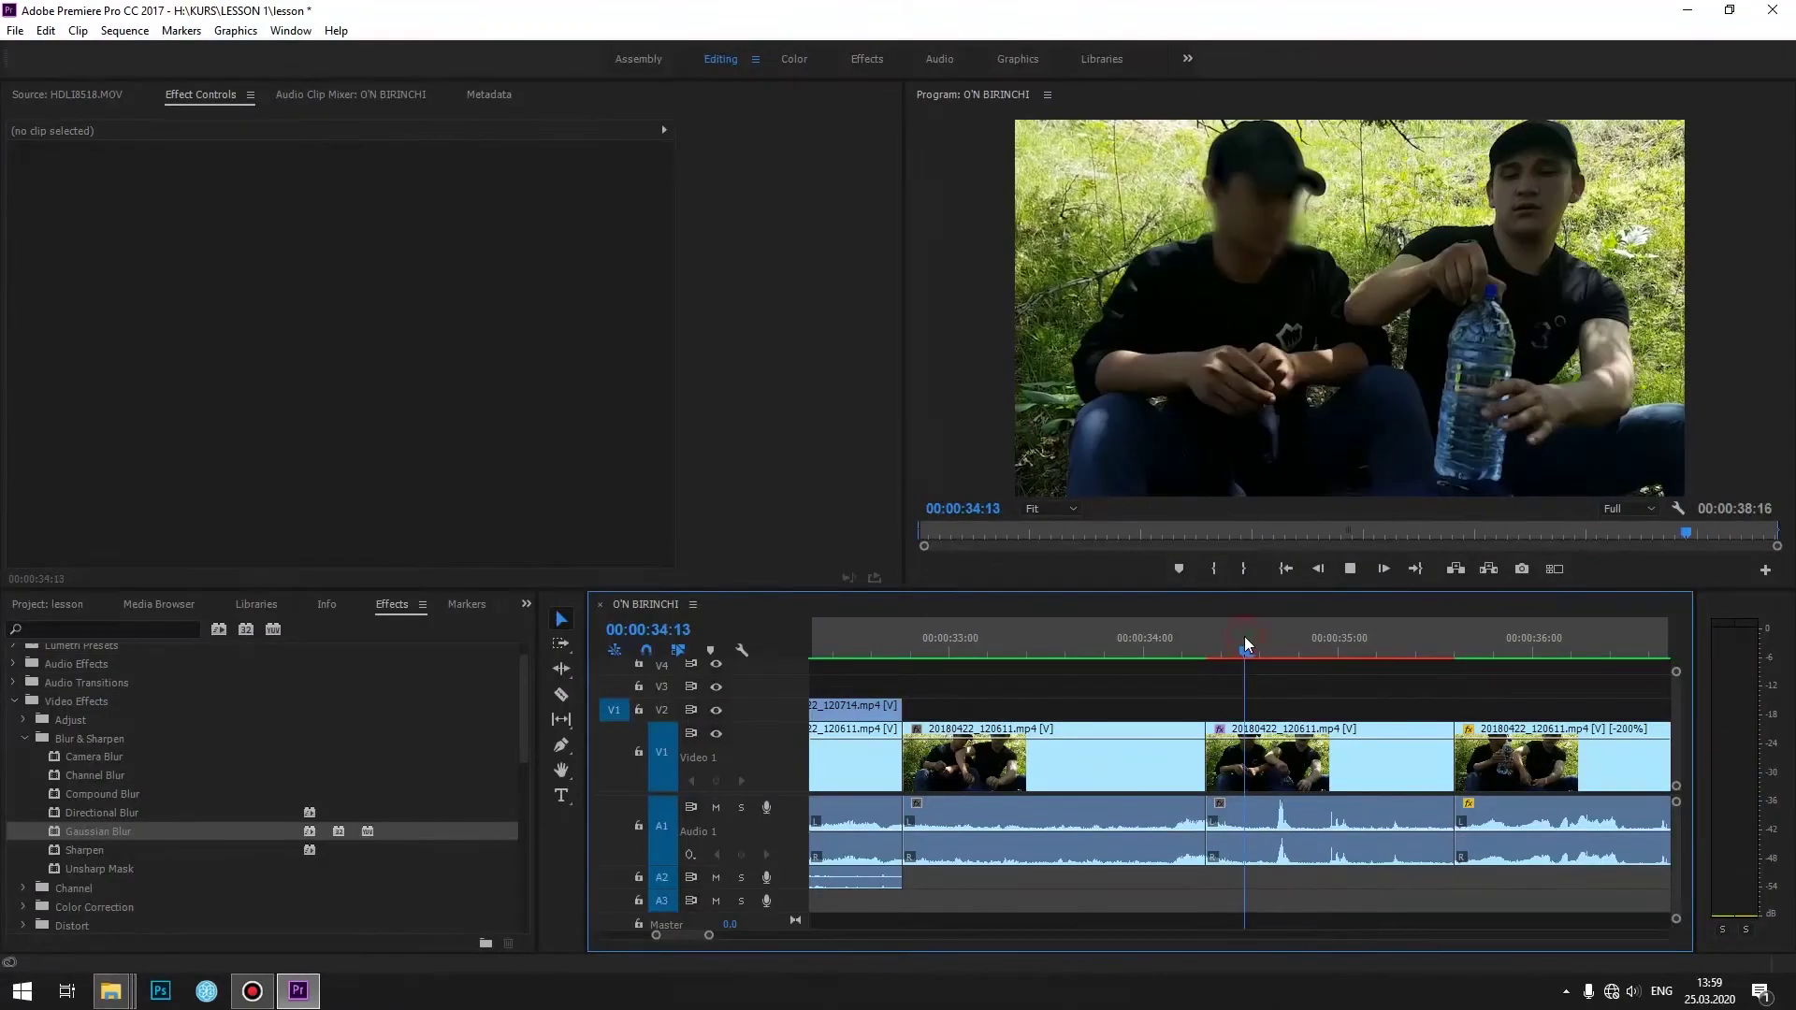
left_click(1254, 758)
left_click(75, 450)
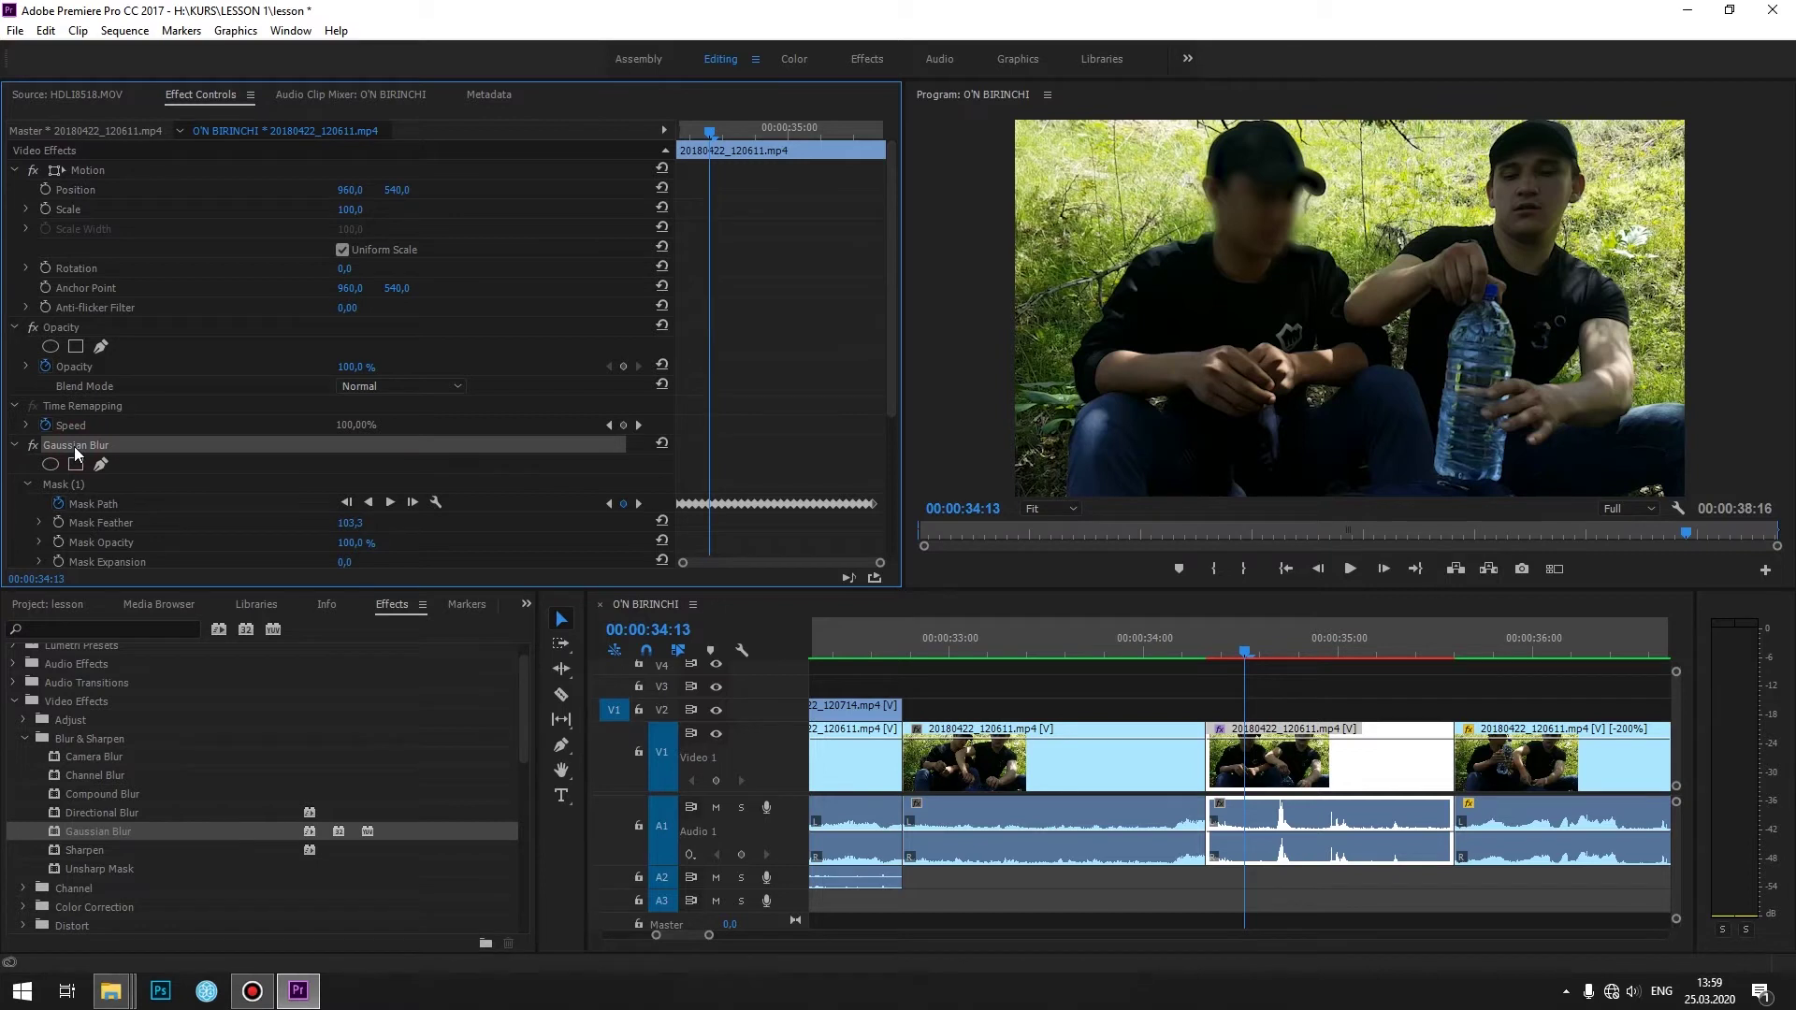
key("Delete")
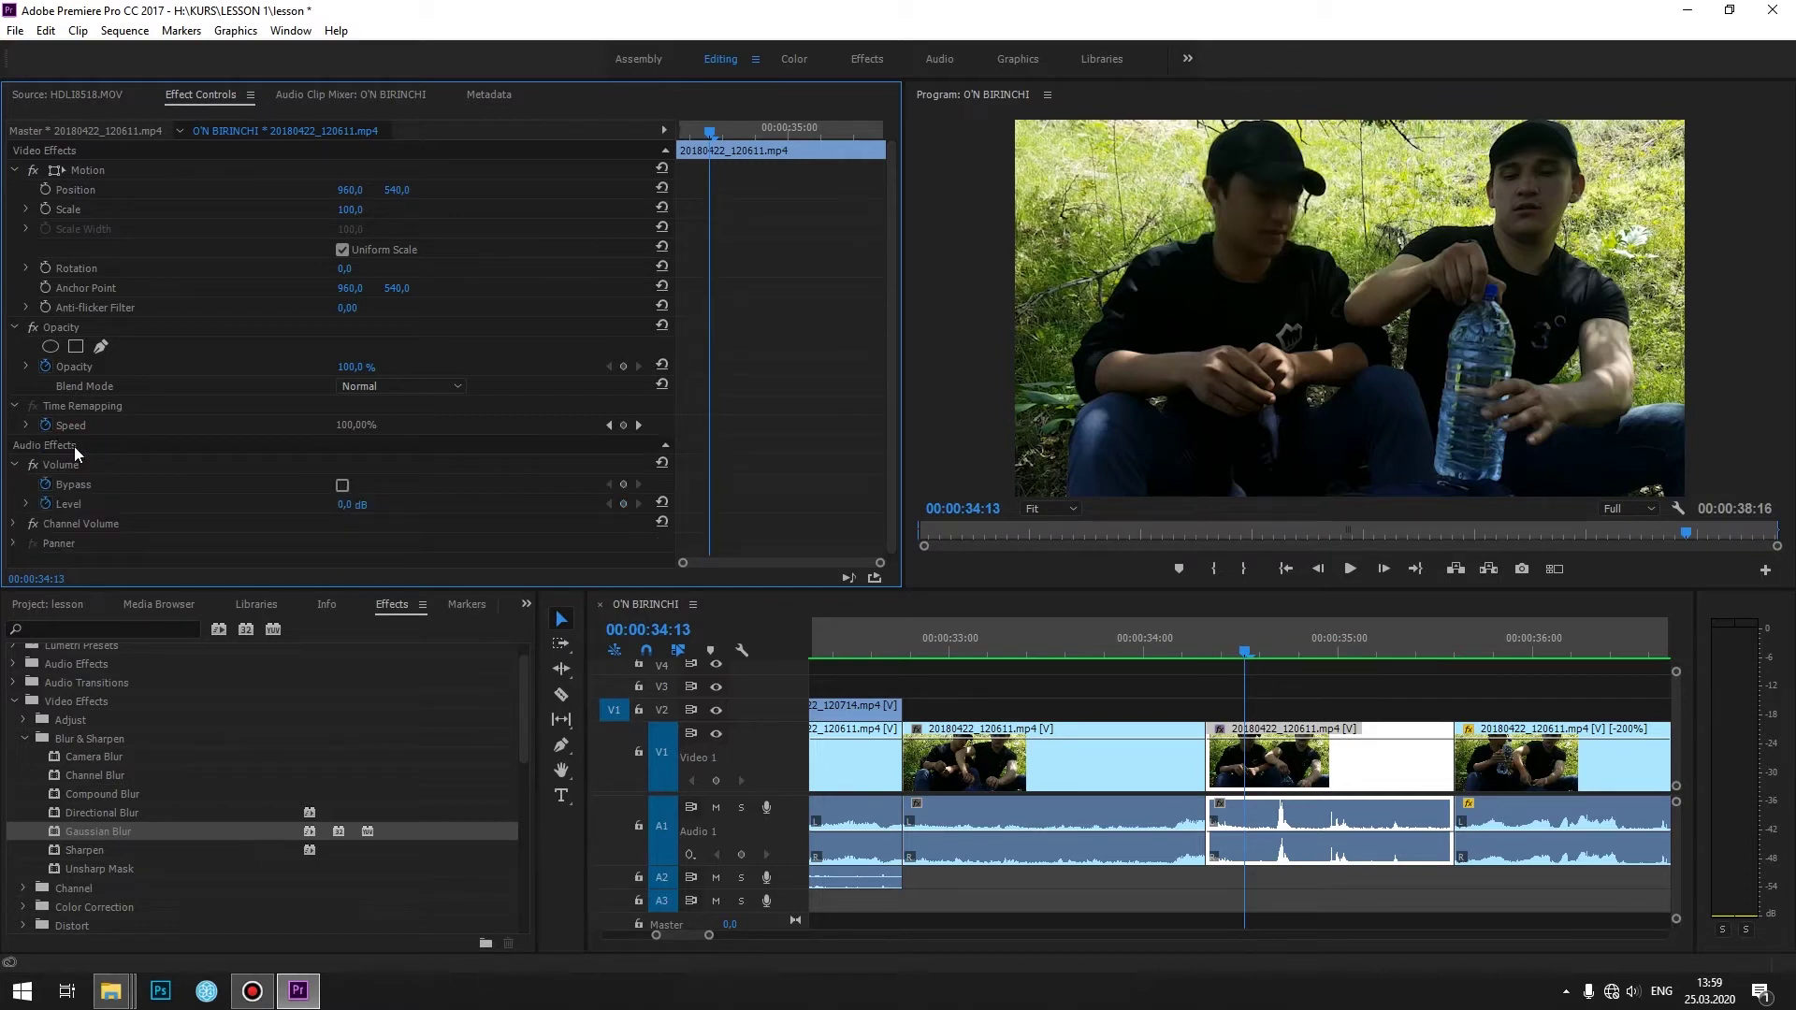
left_click(23, 739)
- Show Blend With Original and cycle Invert's Channel through Red, Green, Blue and Hue, ending on RGB
left_click(22, 739)
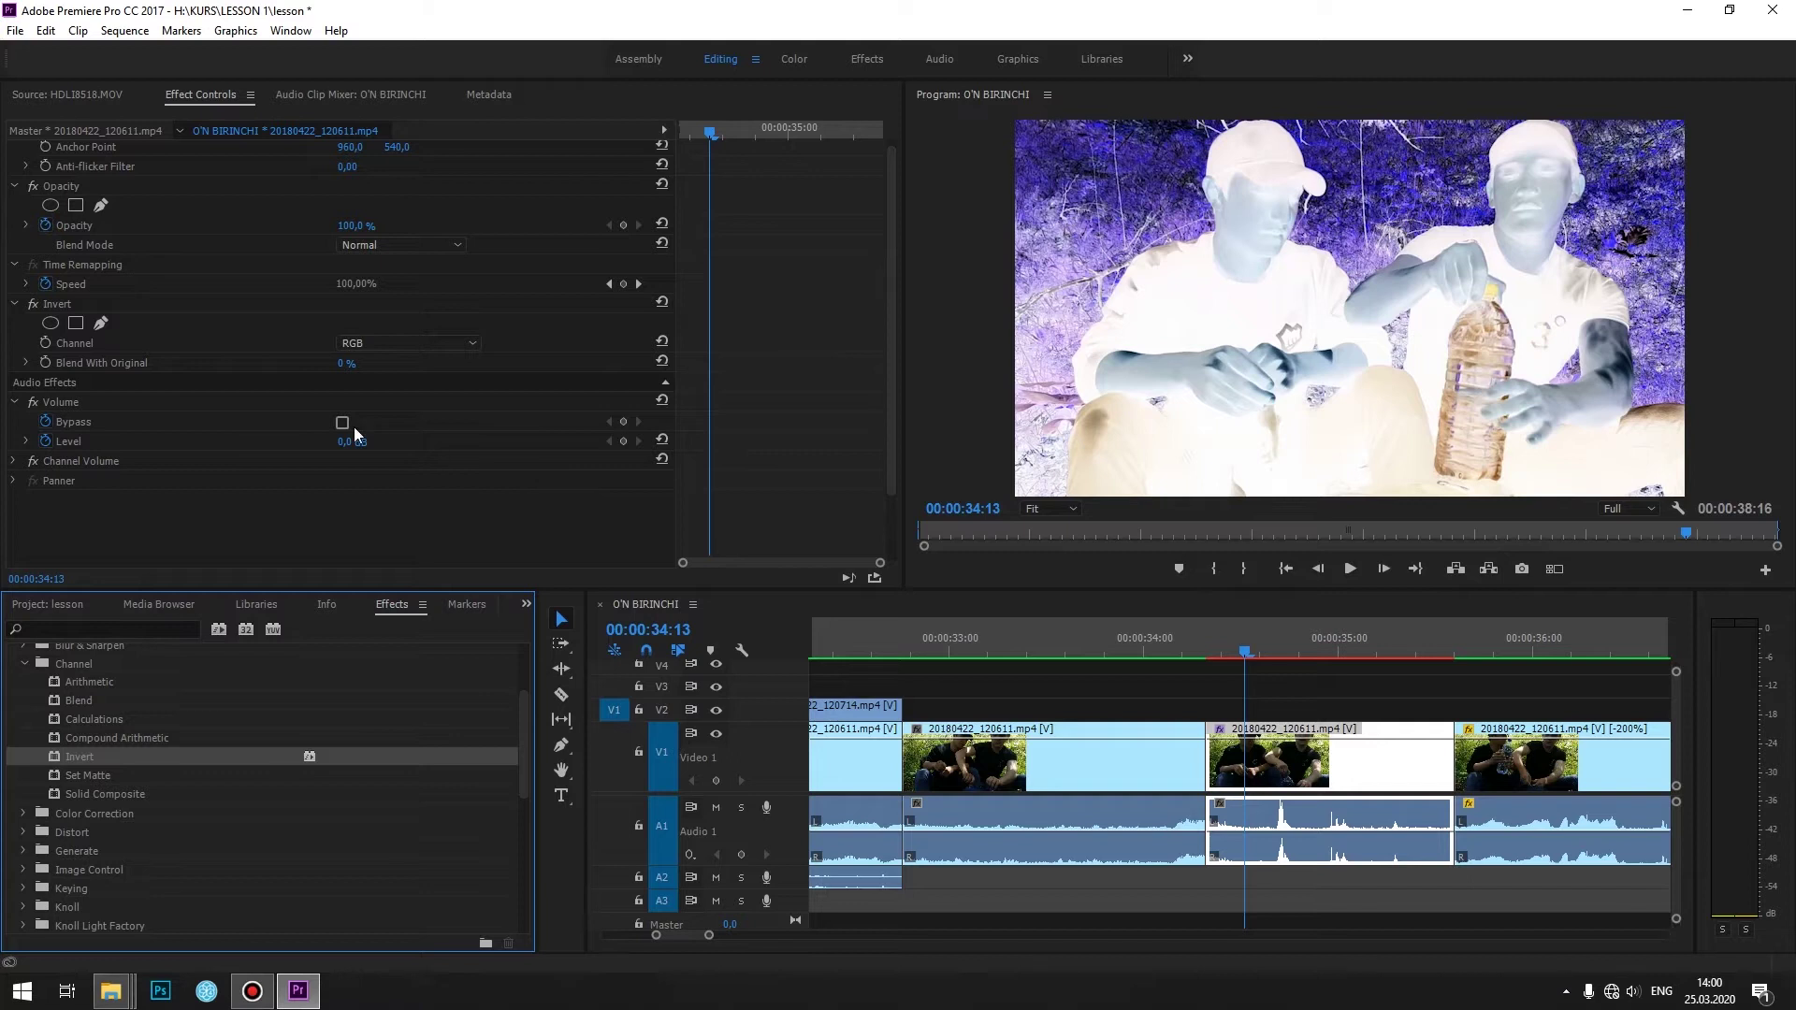
left_click(23, 363)
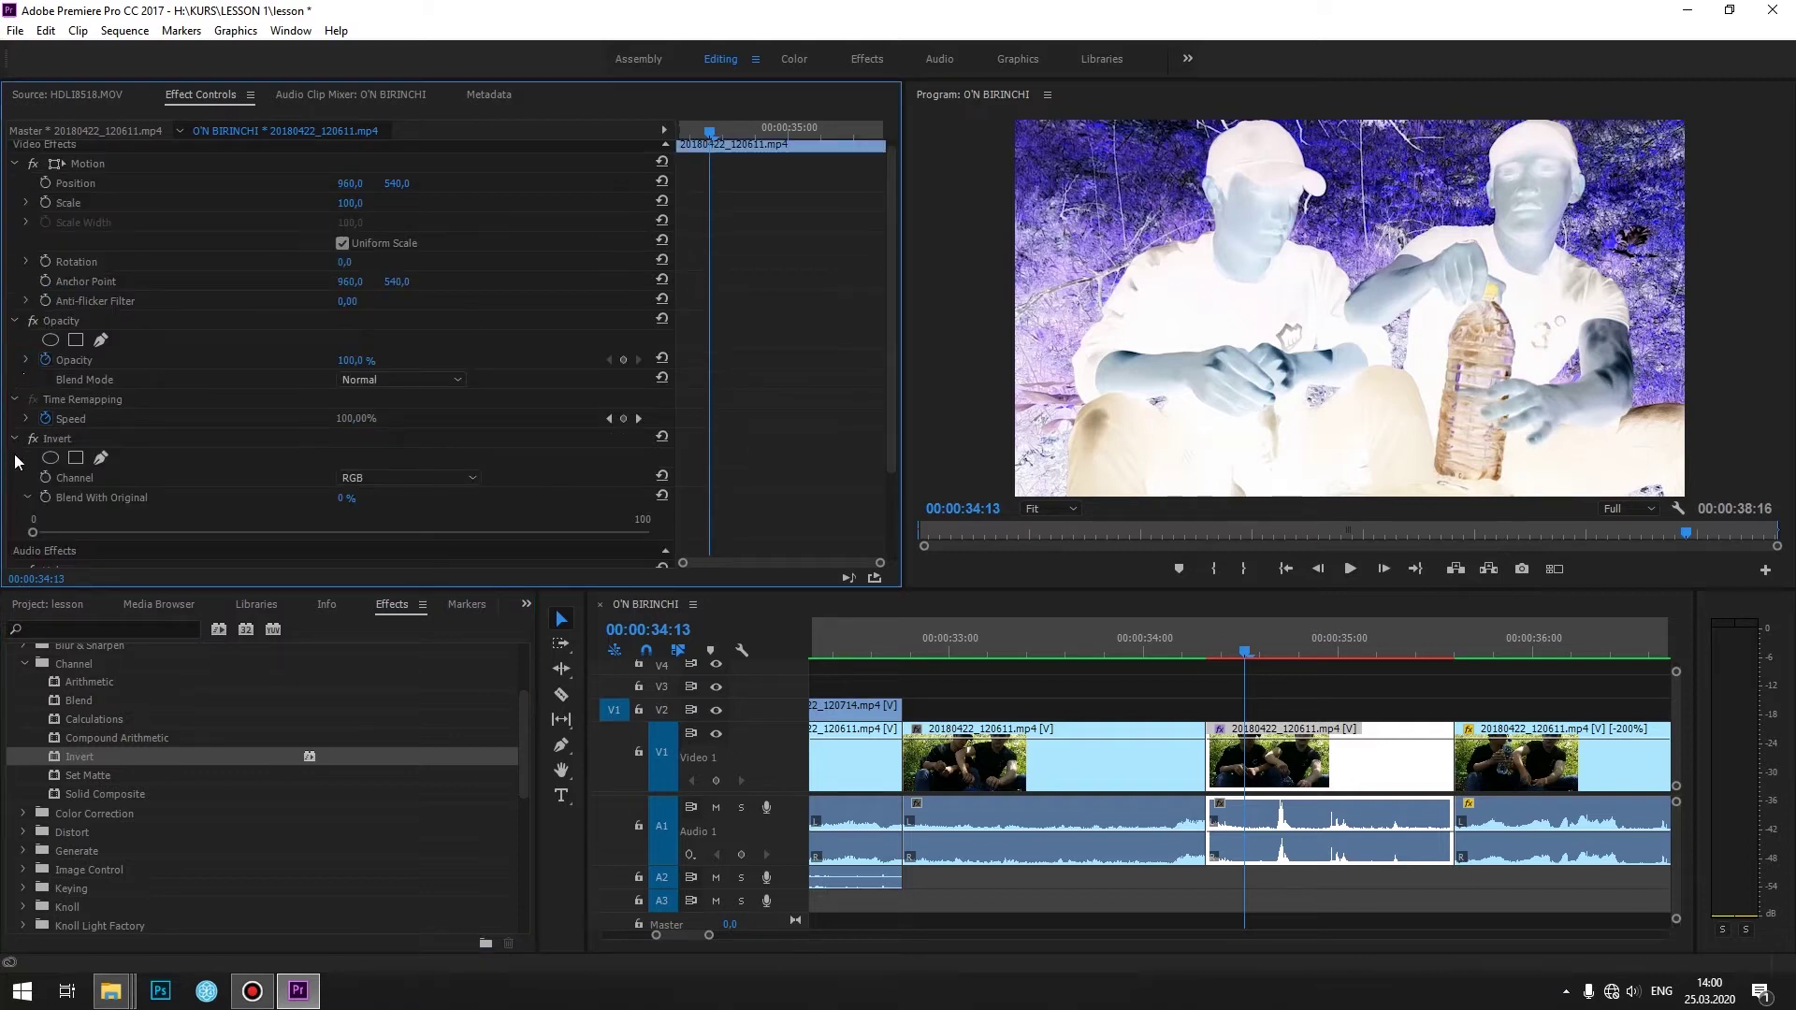
left_click(27, 498)
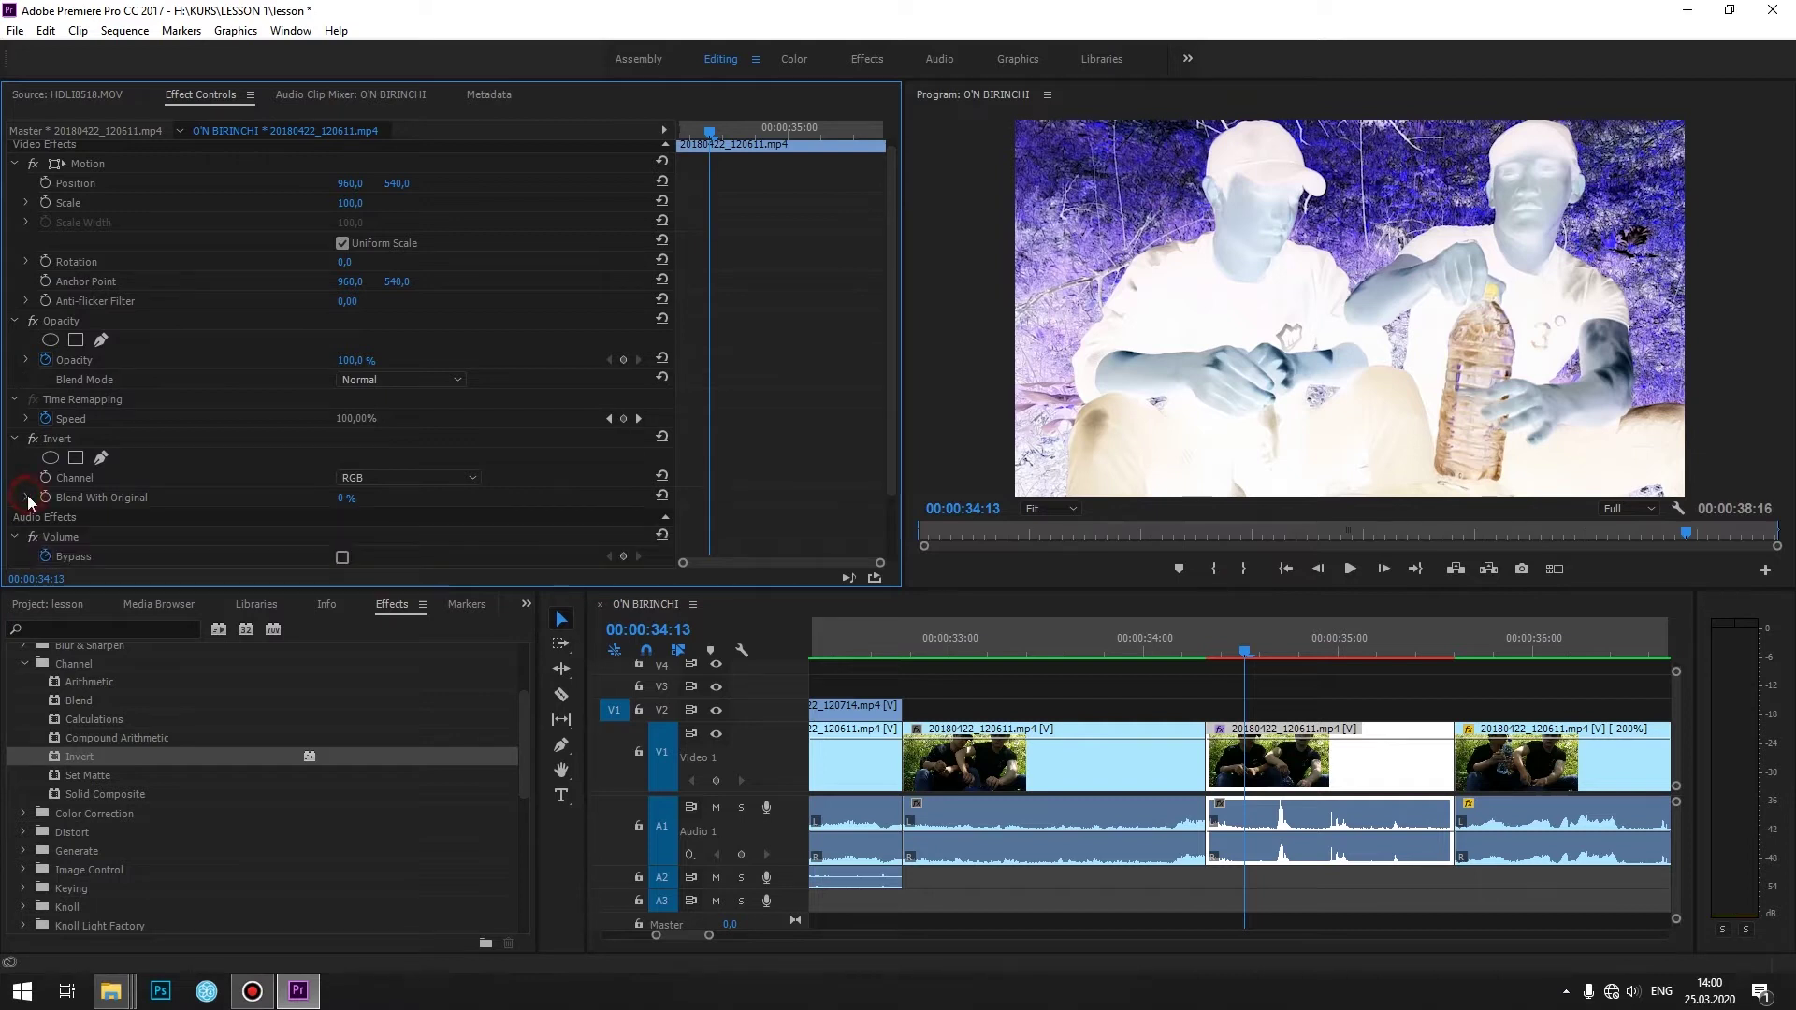
left_click(360, 476)
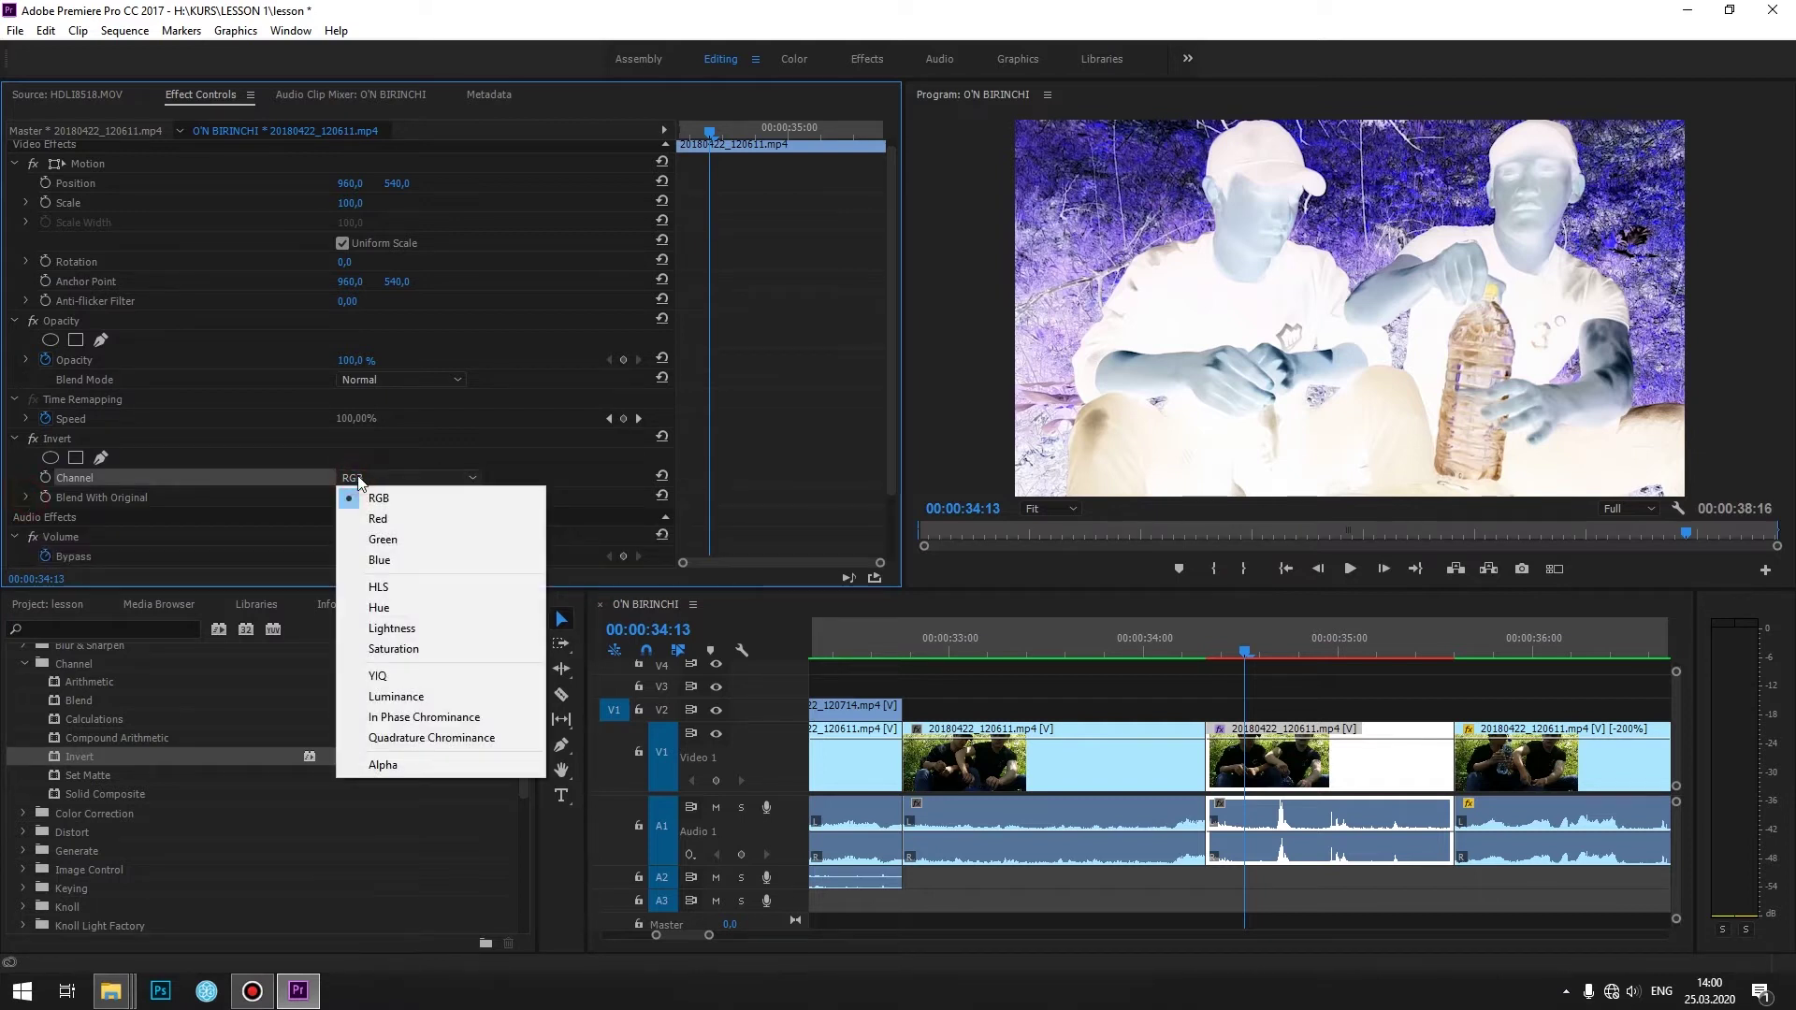
left_click(382, 520)
left_click(361, 477)
left_click(390, 543)
left_click(369, 478)
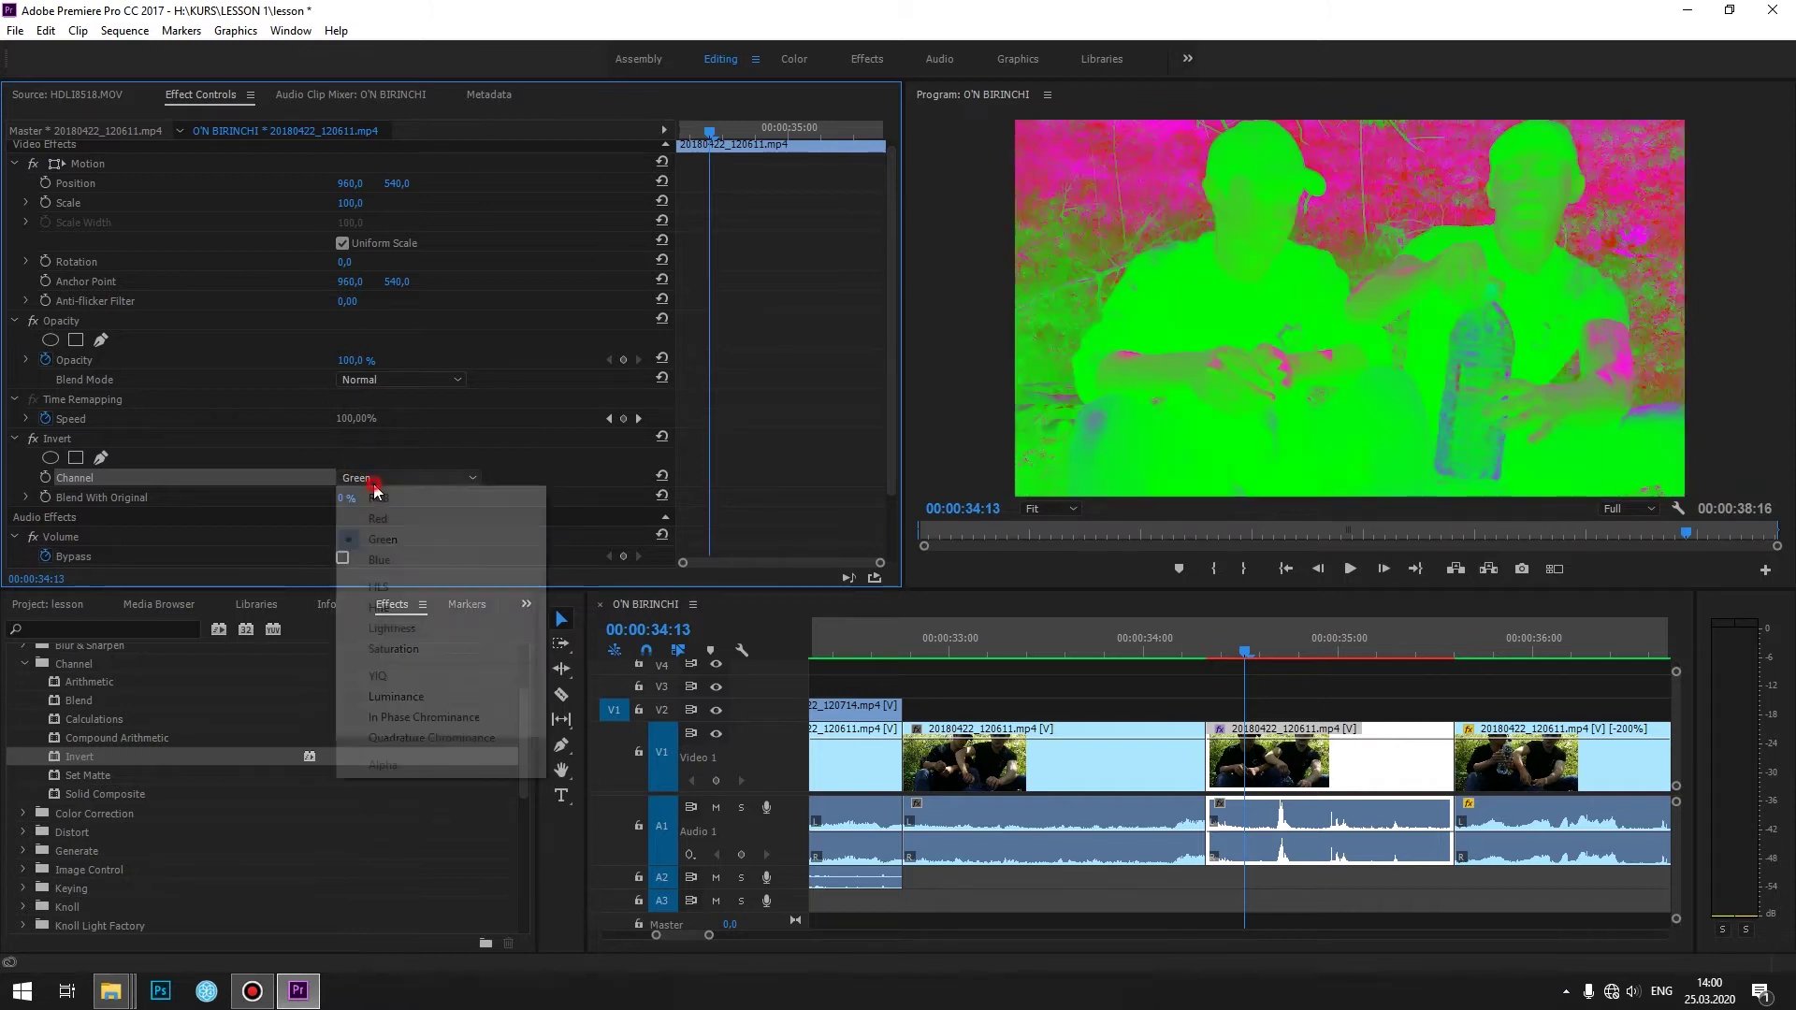
left_click(381, 561)
left_click(380, 480)
left_click(410, 607)
left_click(388, 479)
left_click(393, 487)
- Preview the inverted shot, then delete the Invert effect from the middle clip at 00:00:34:14
left_click(1269, 652)
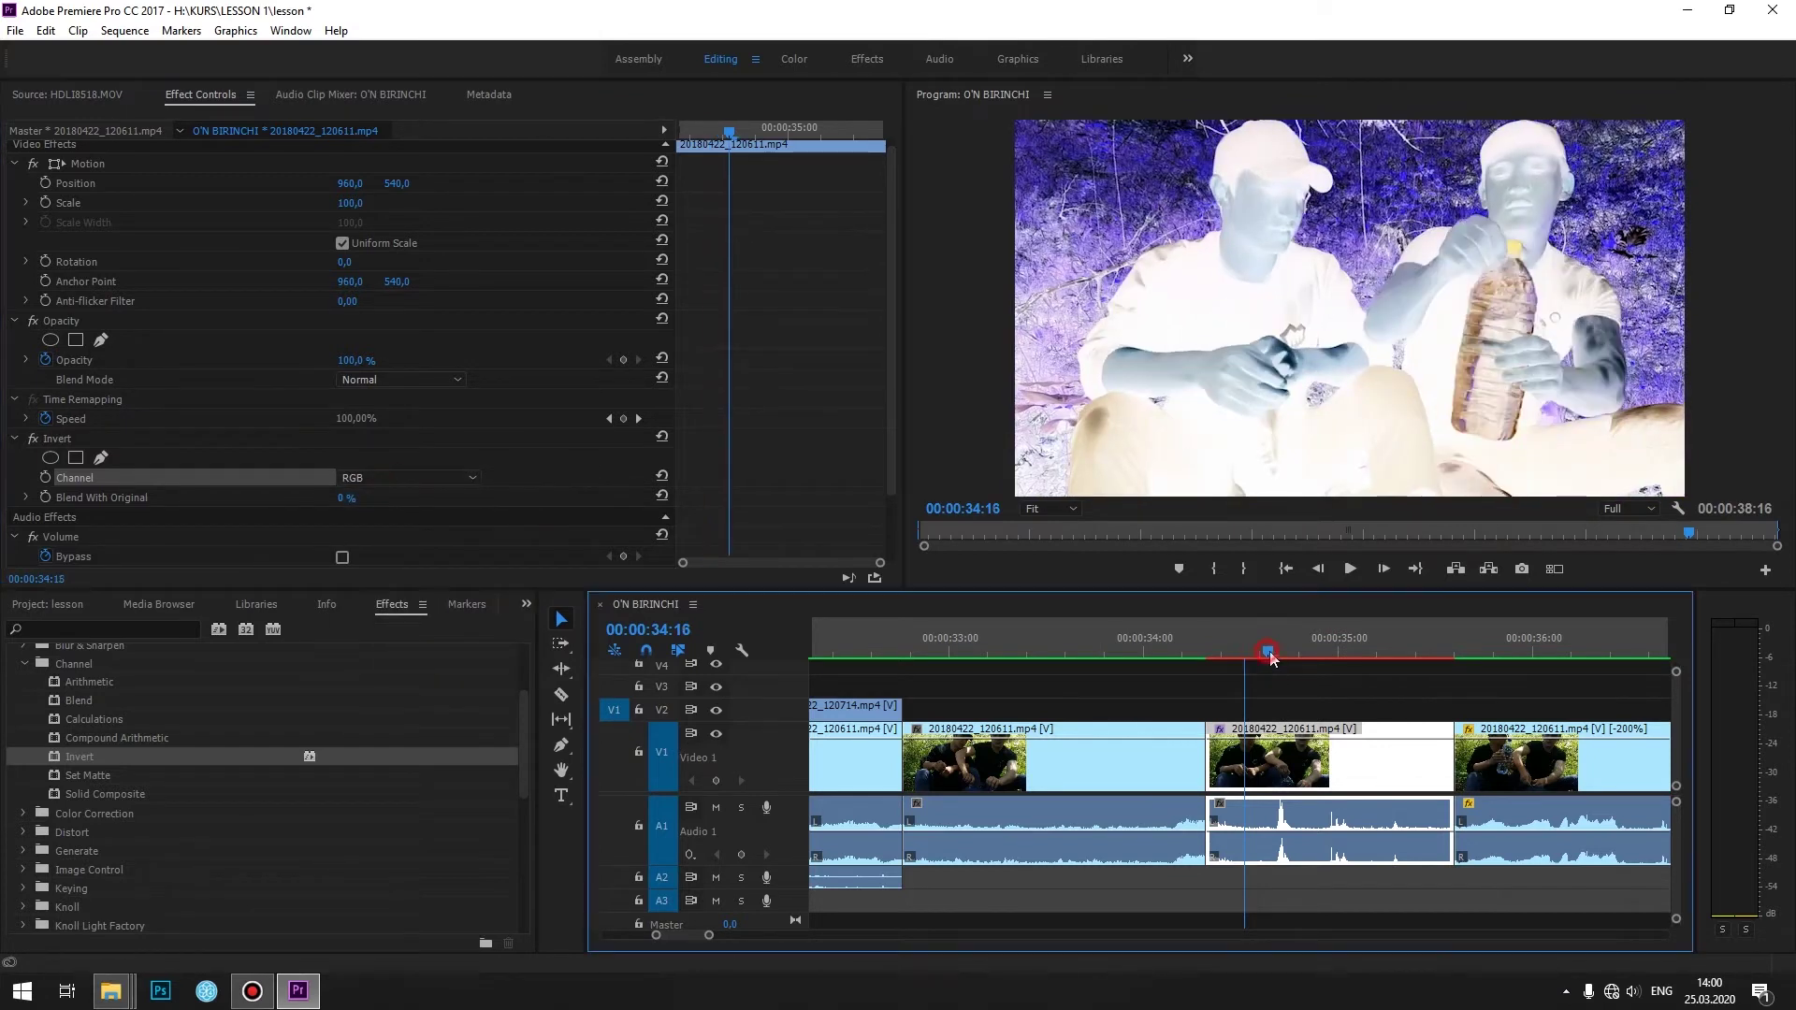
left_click_drag(1239, 699, 1346, 700)
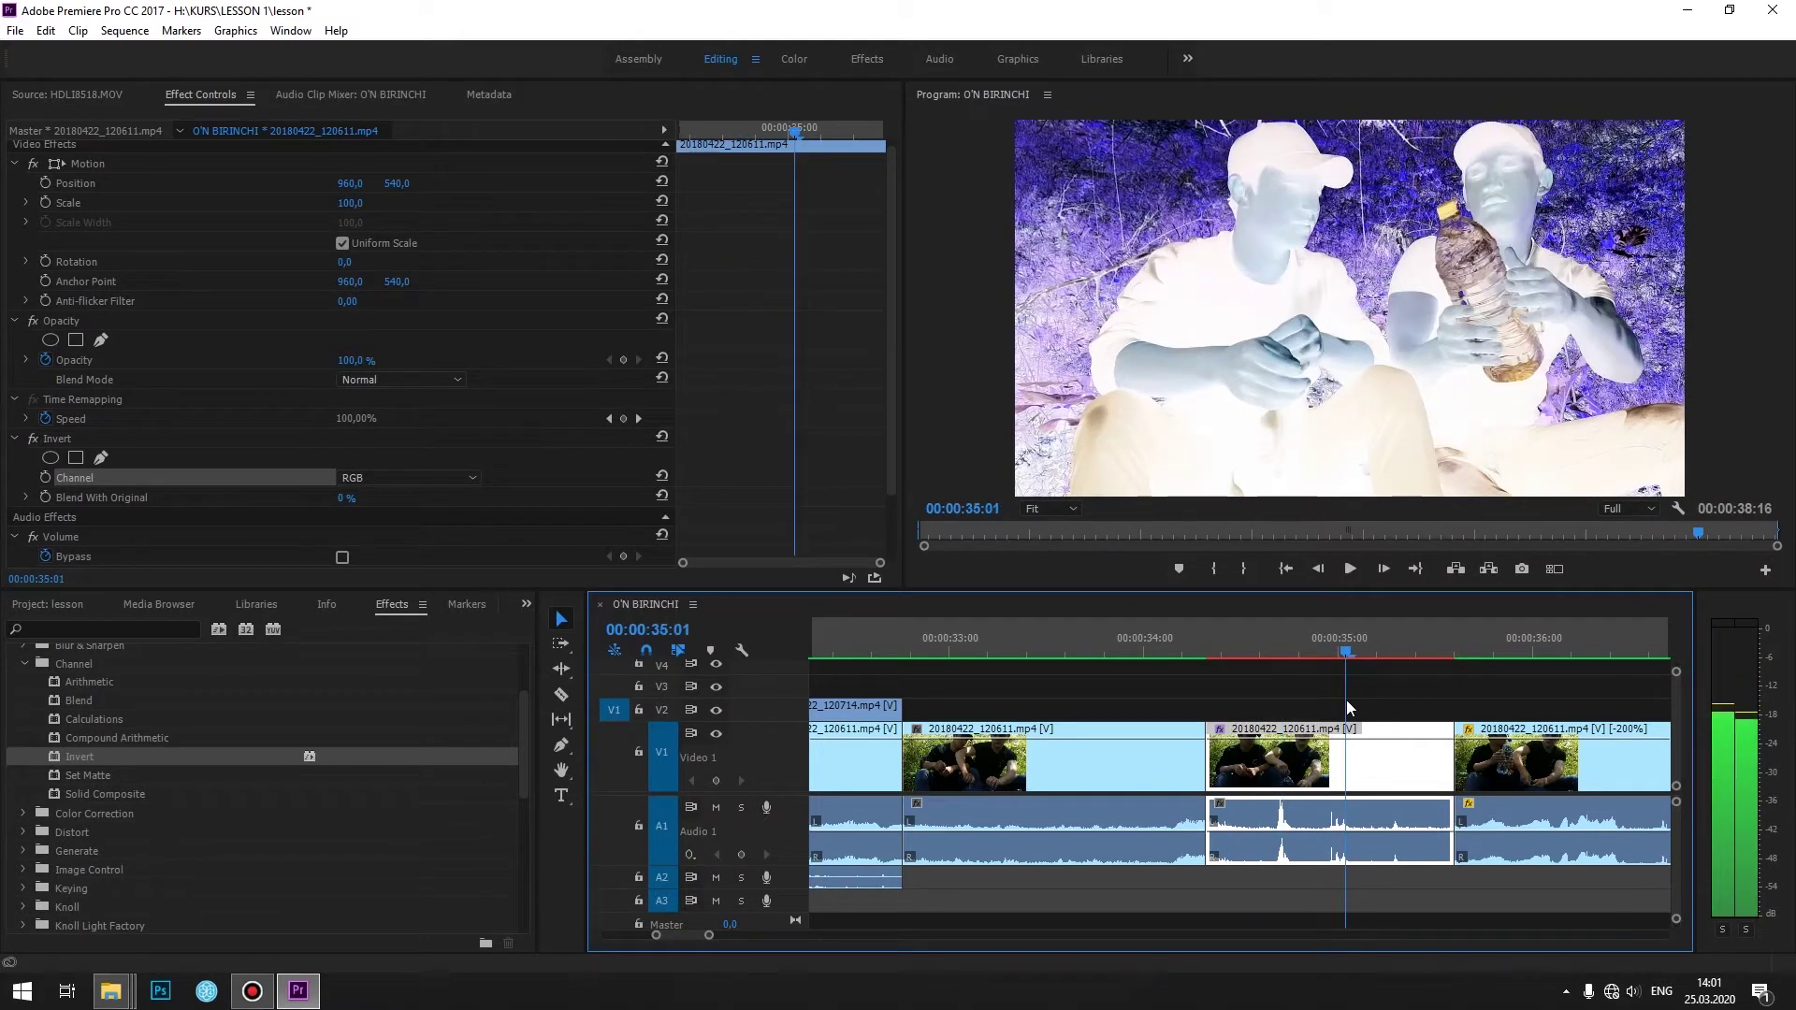
left_click(1254, 652)
left_click(1255, 784)
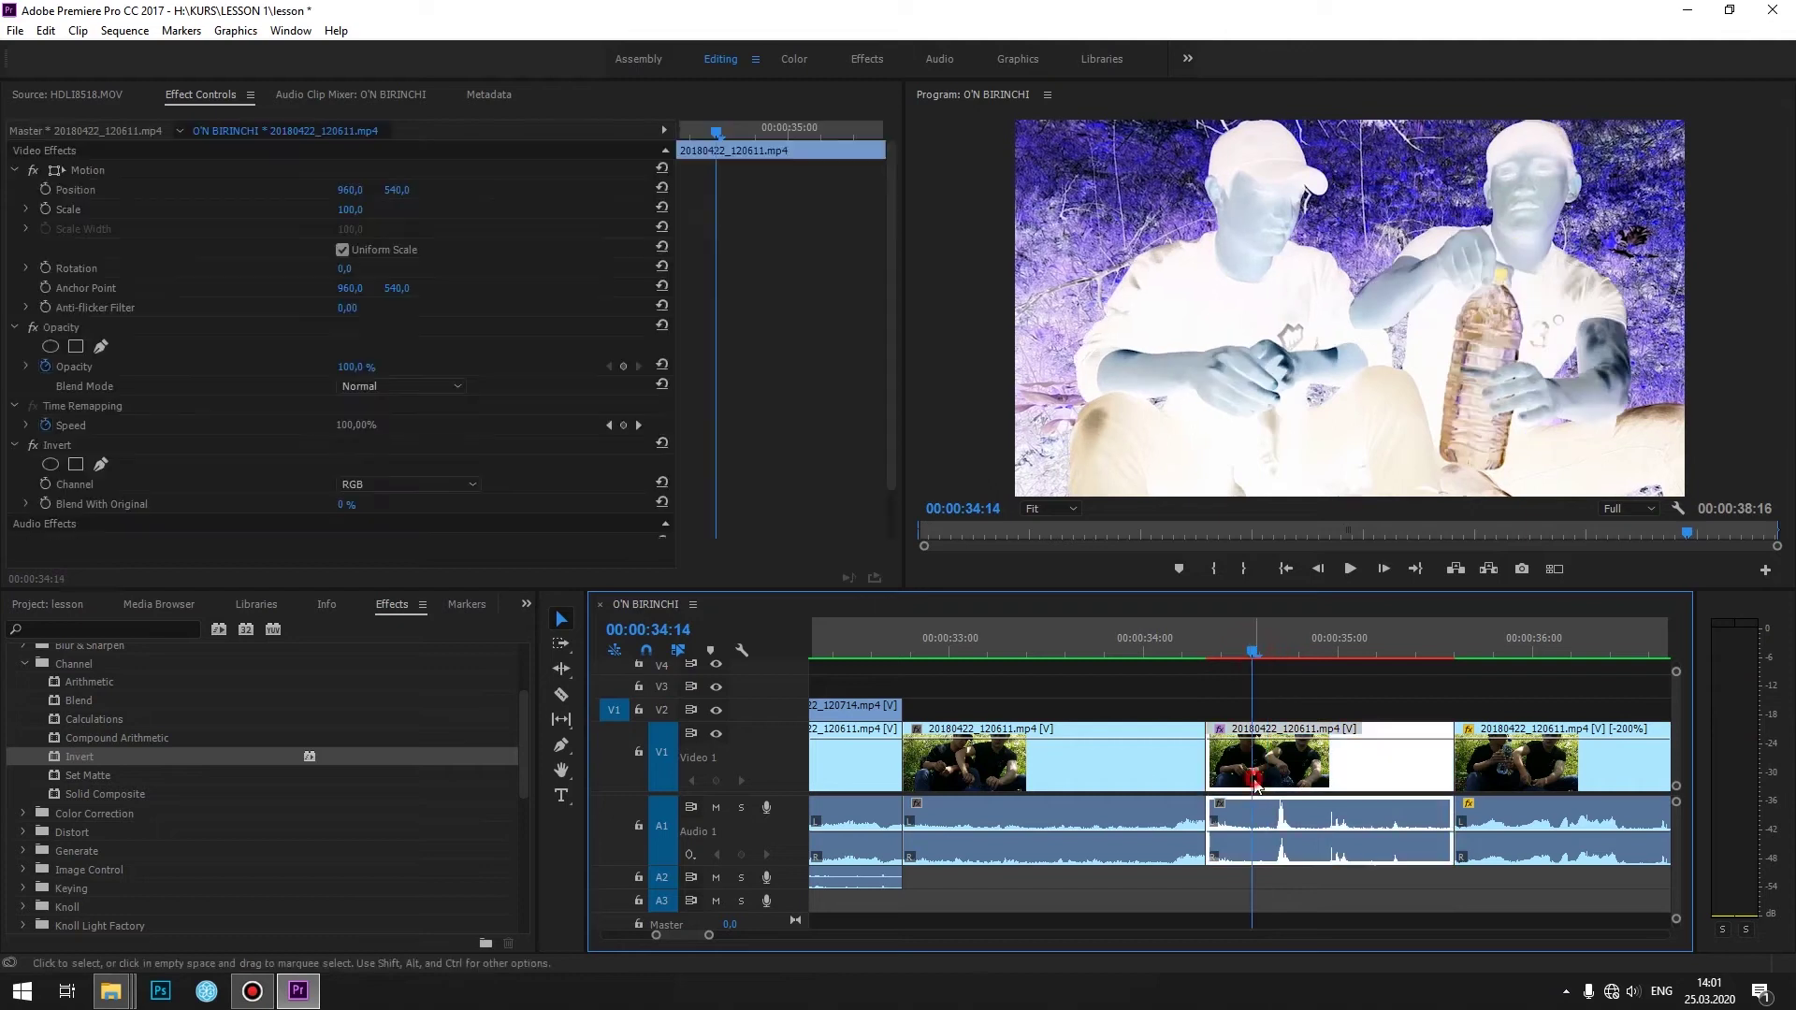
left_click(62, 447)
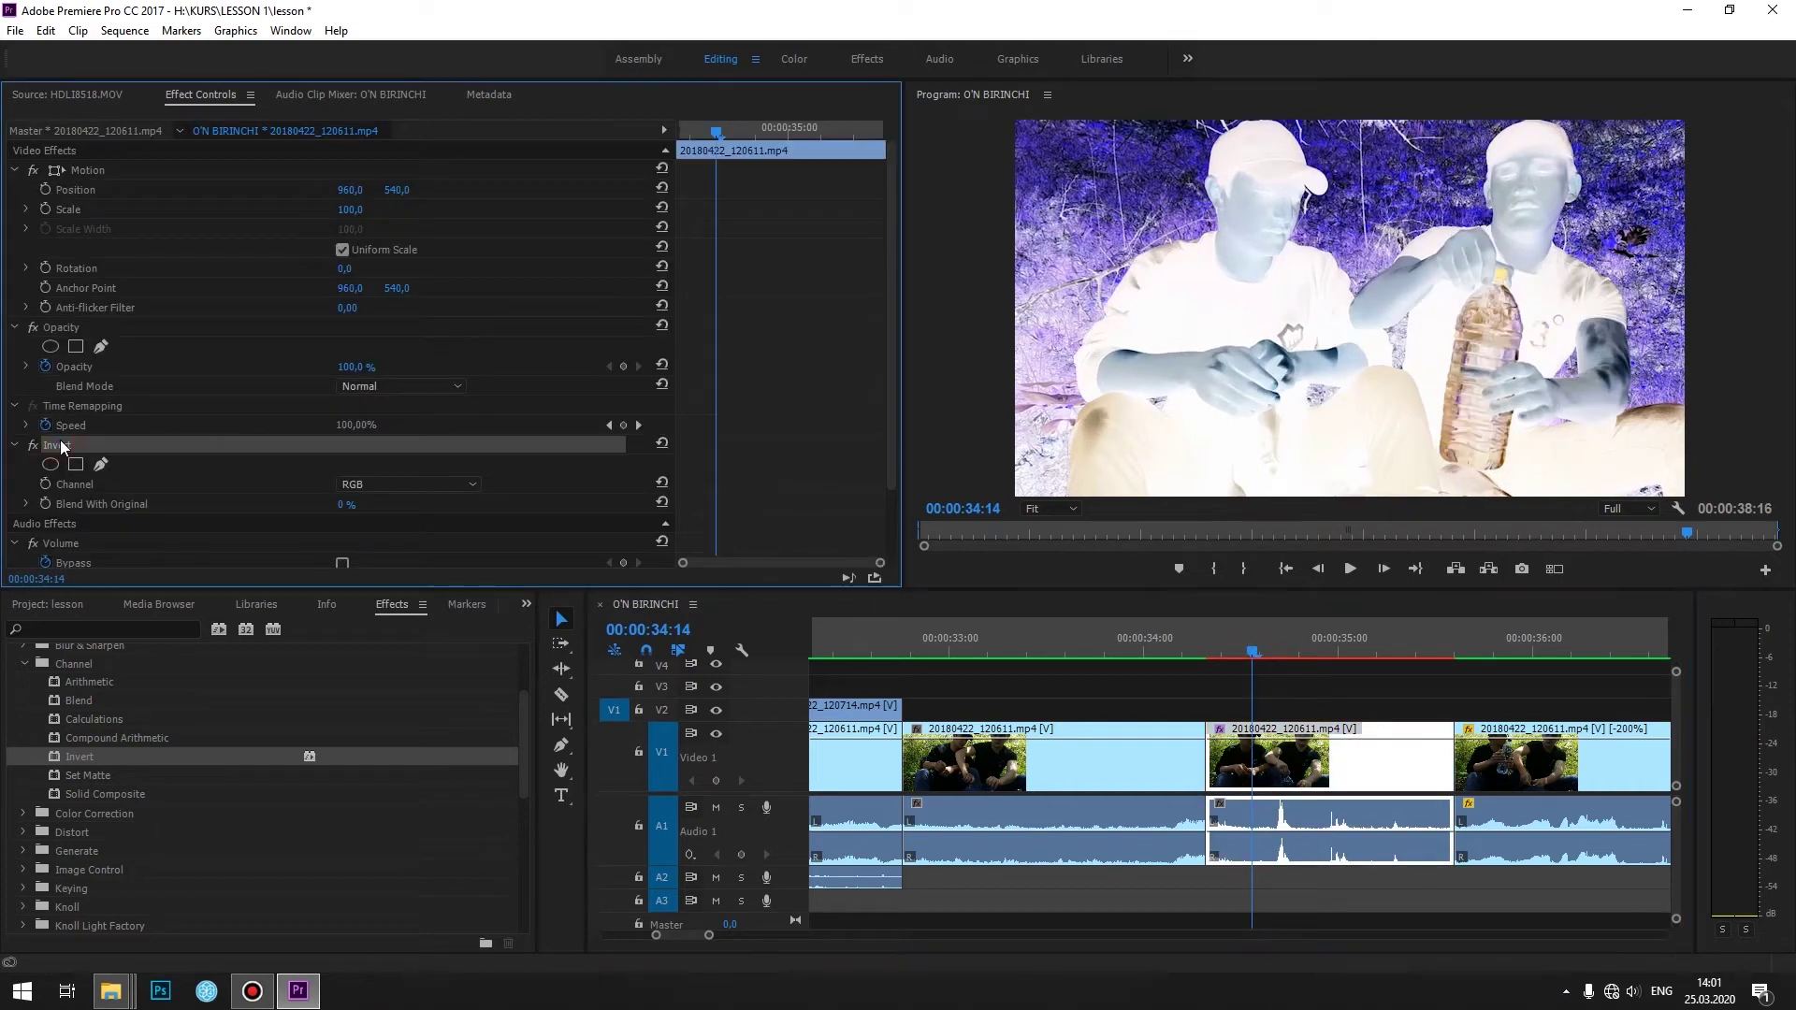
key("Delete")
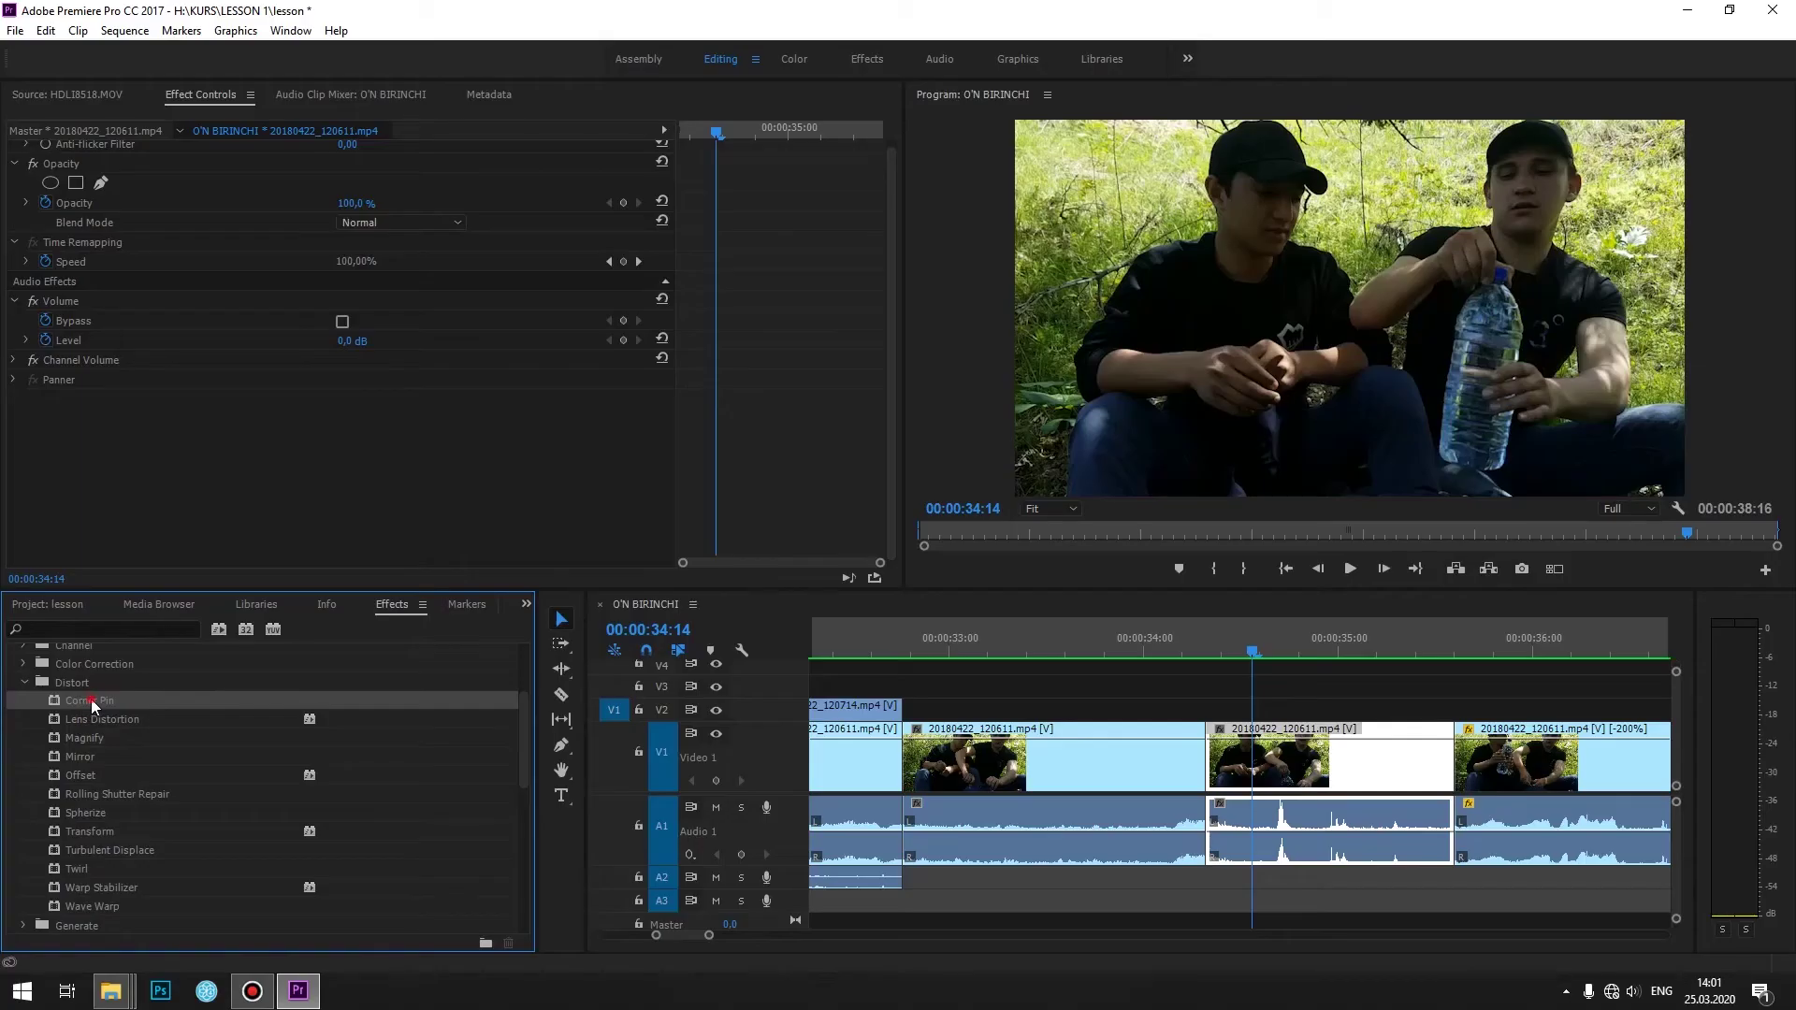
- Apply Corner Pin to the middle clip and pull its top-left and top-right corners inward
left_click_drag(89, 700, 1263, 758)
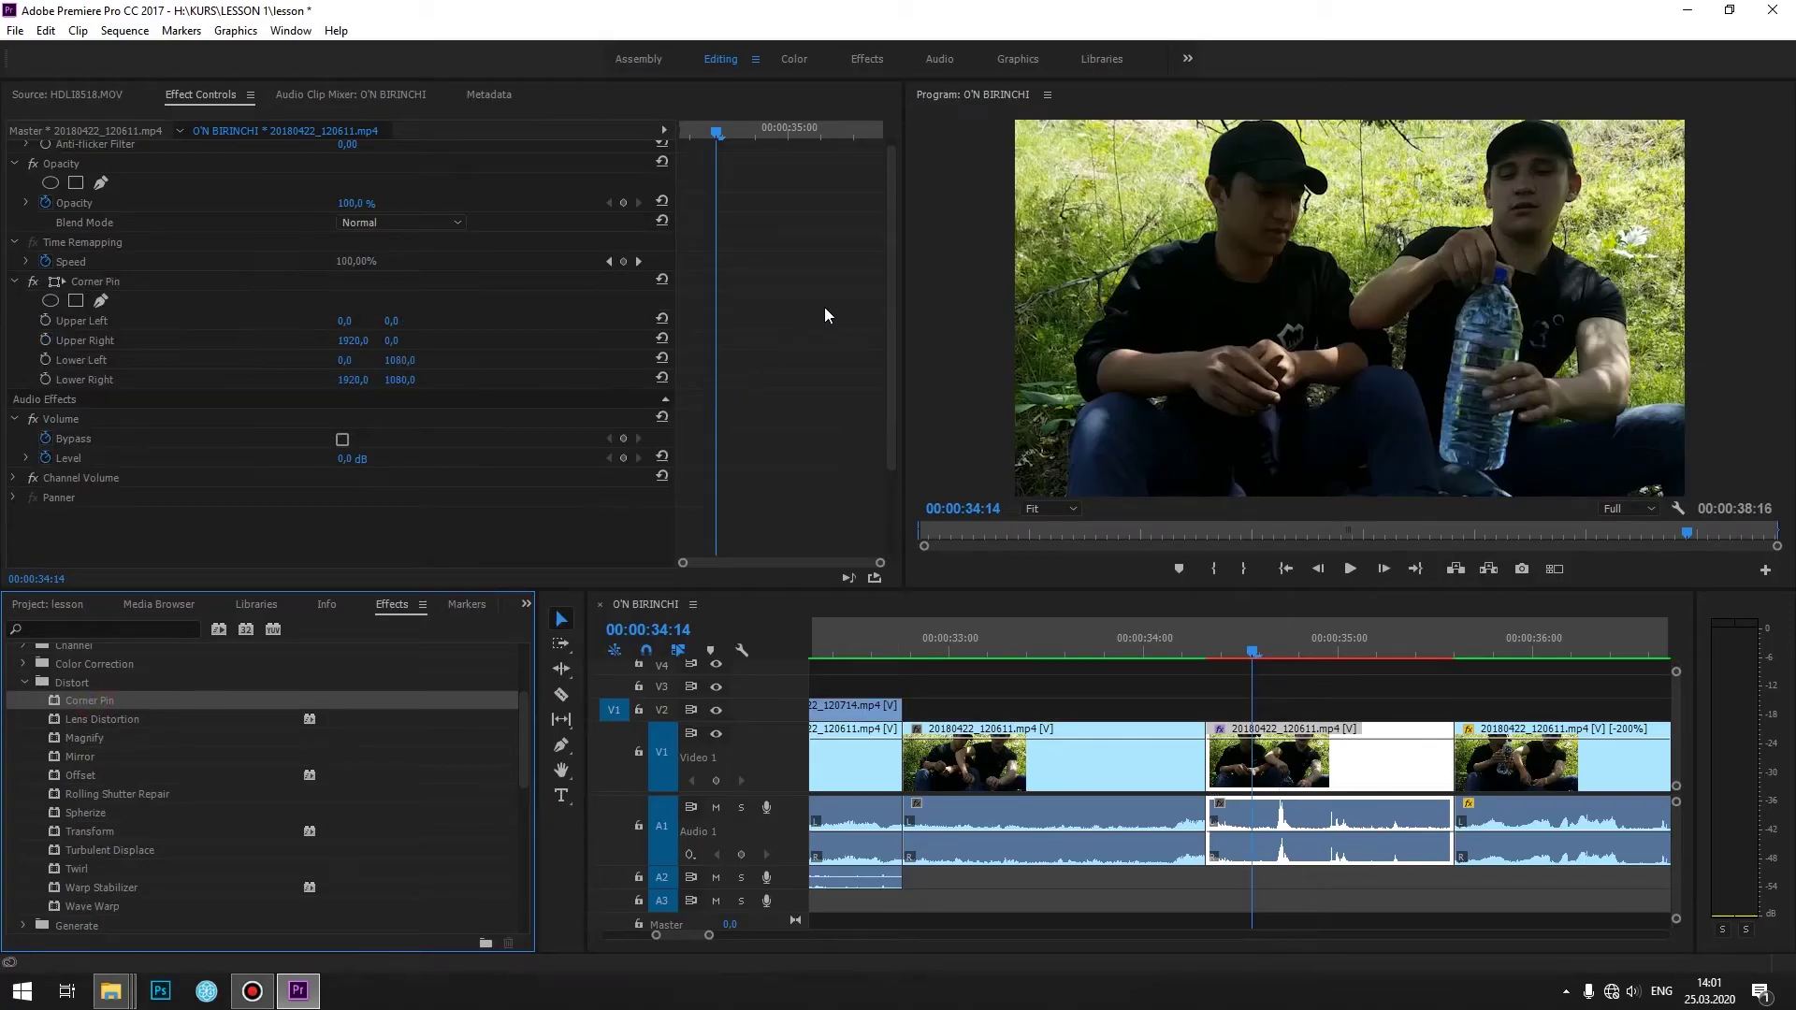
left_click(104, 282)
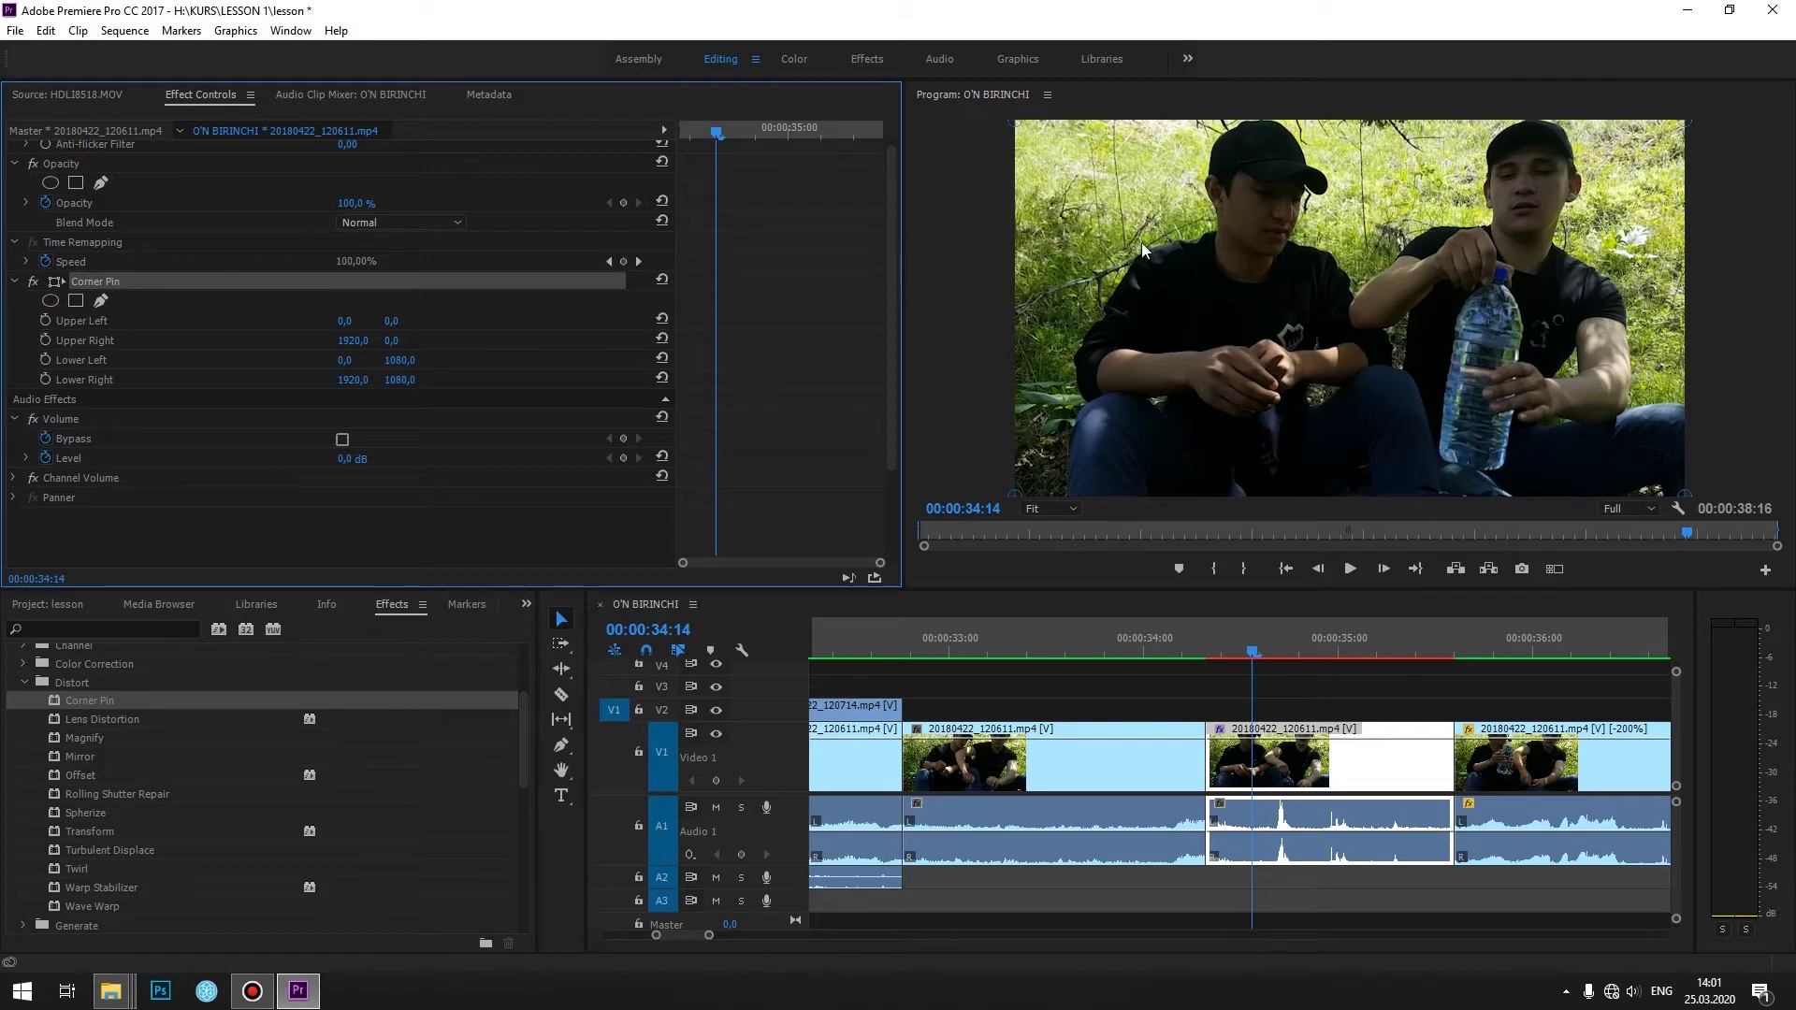
left_click_drag(1017, 129, 1082, 169)
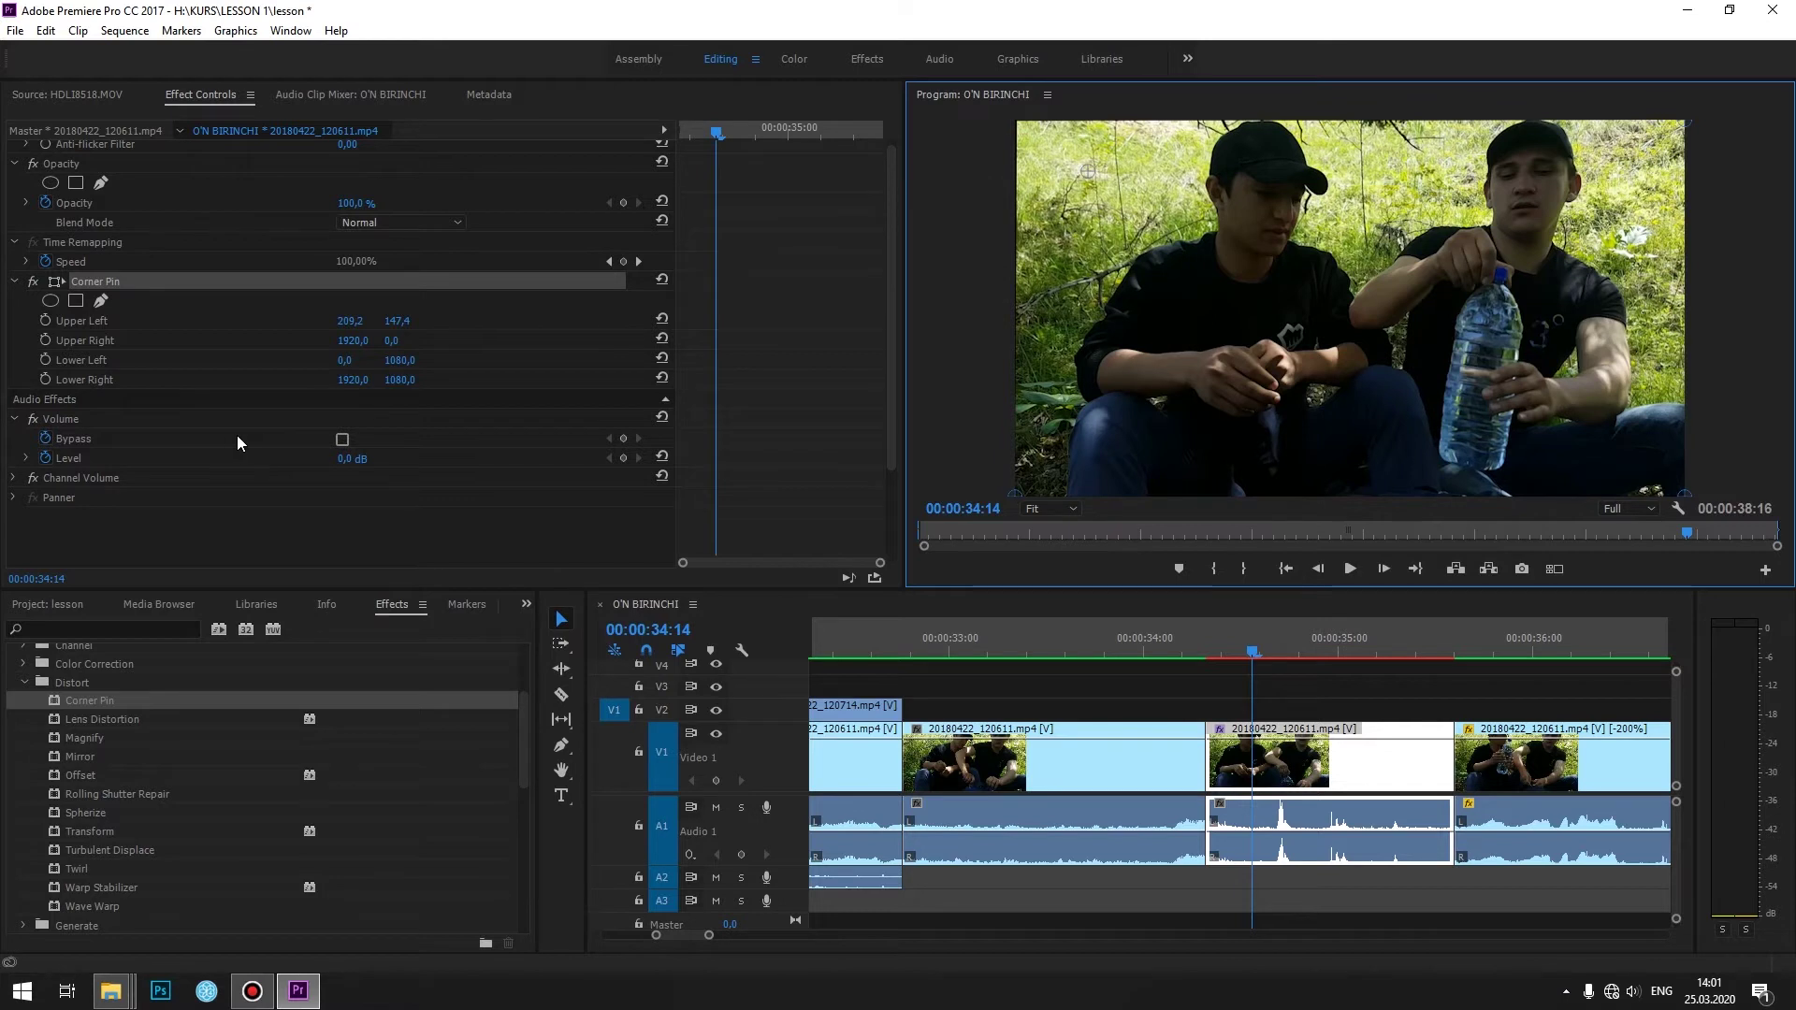
left_click_drag(1687, 120, 1674, 138)
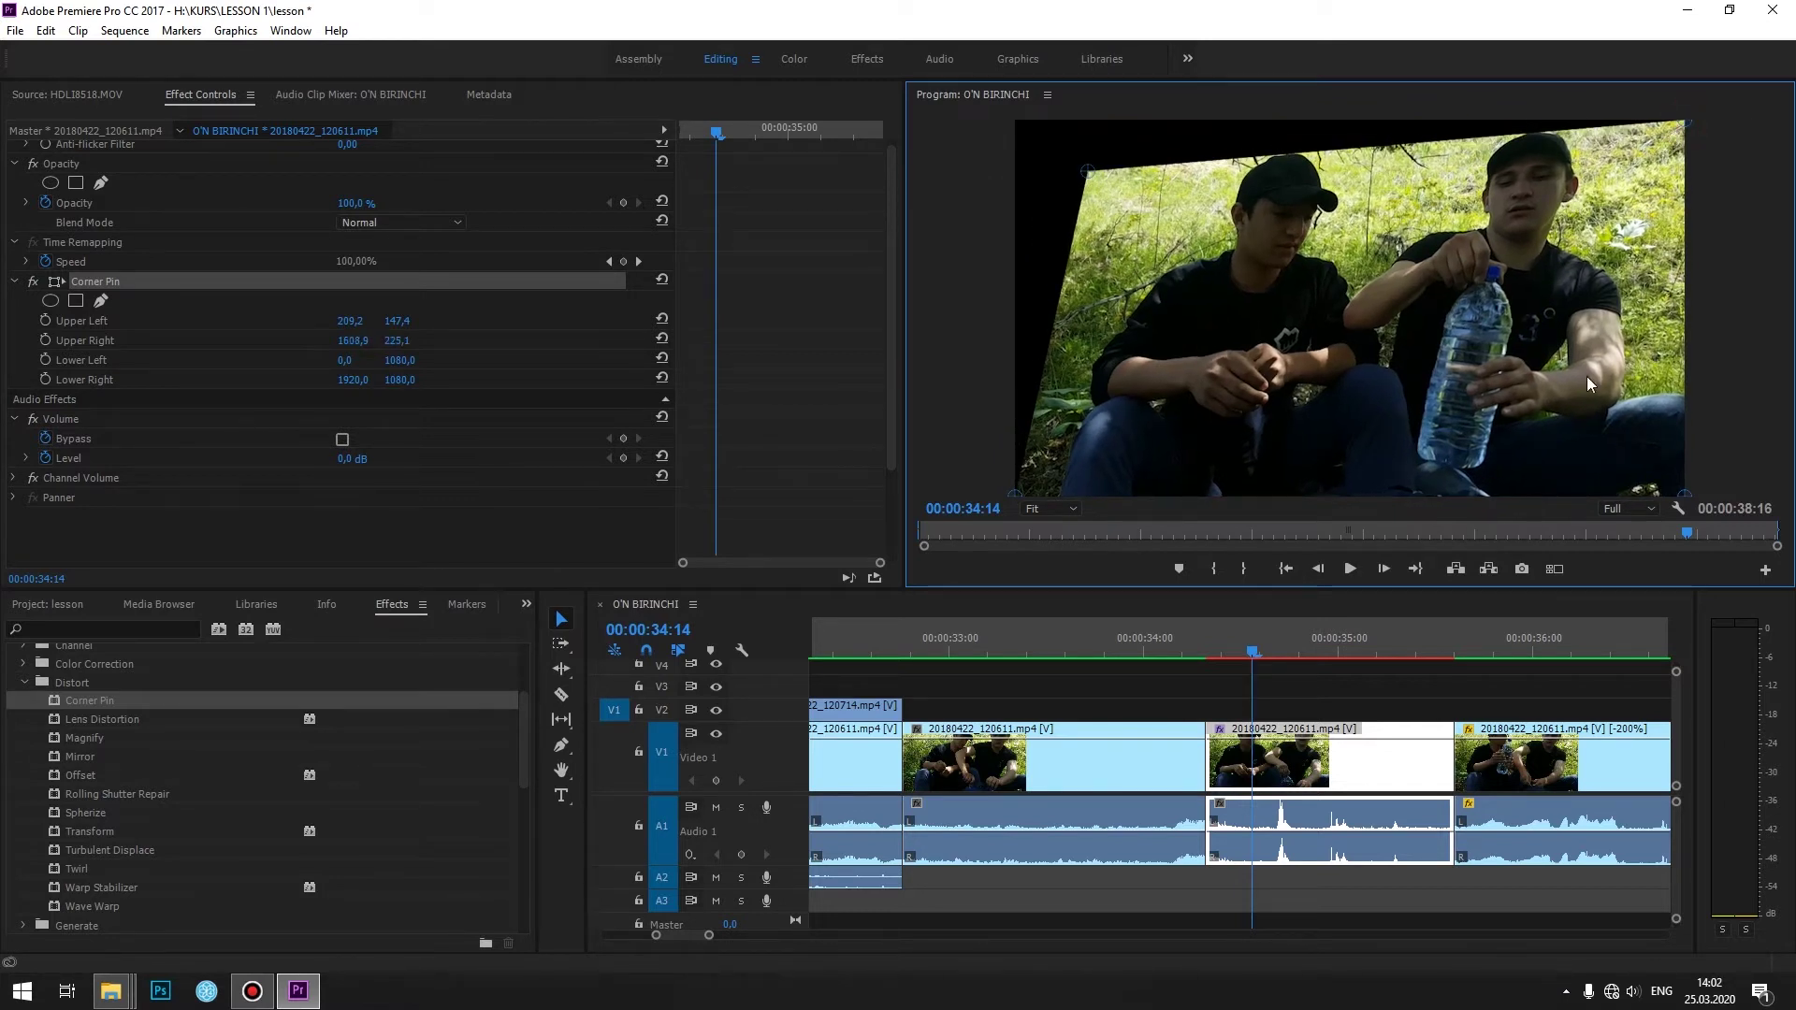
- Set preview resolution to 1/2, pull both bottom corners inward, and play the result
left_click(1624, 517)
left_click(1635, 556)
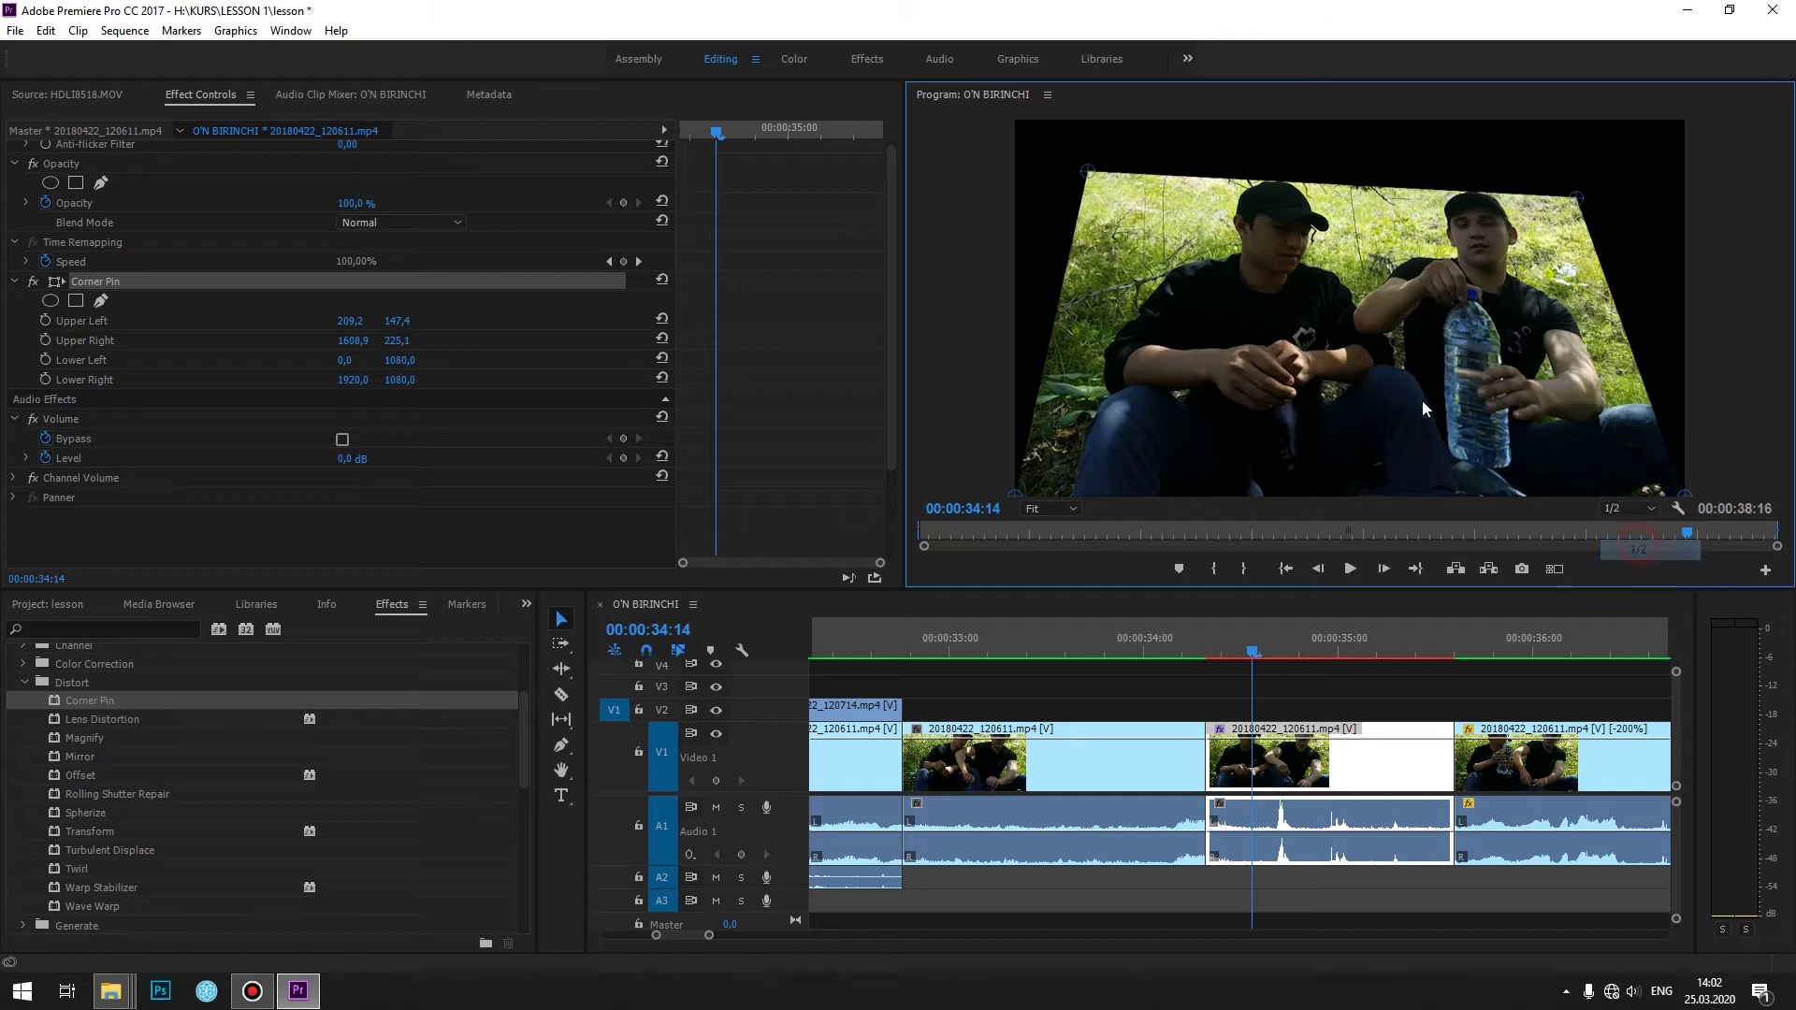
left_click_drag(1014, 497, 1029, 465)
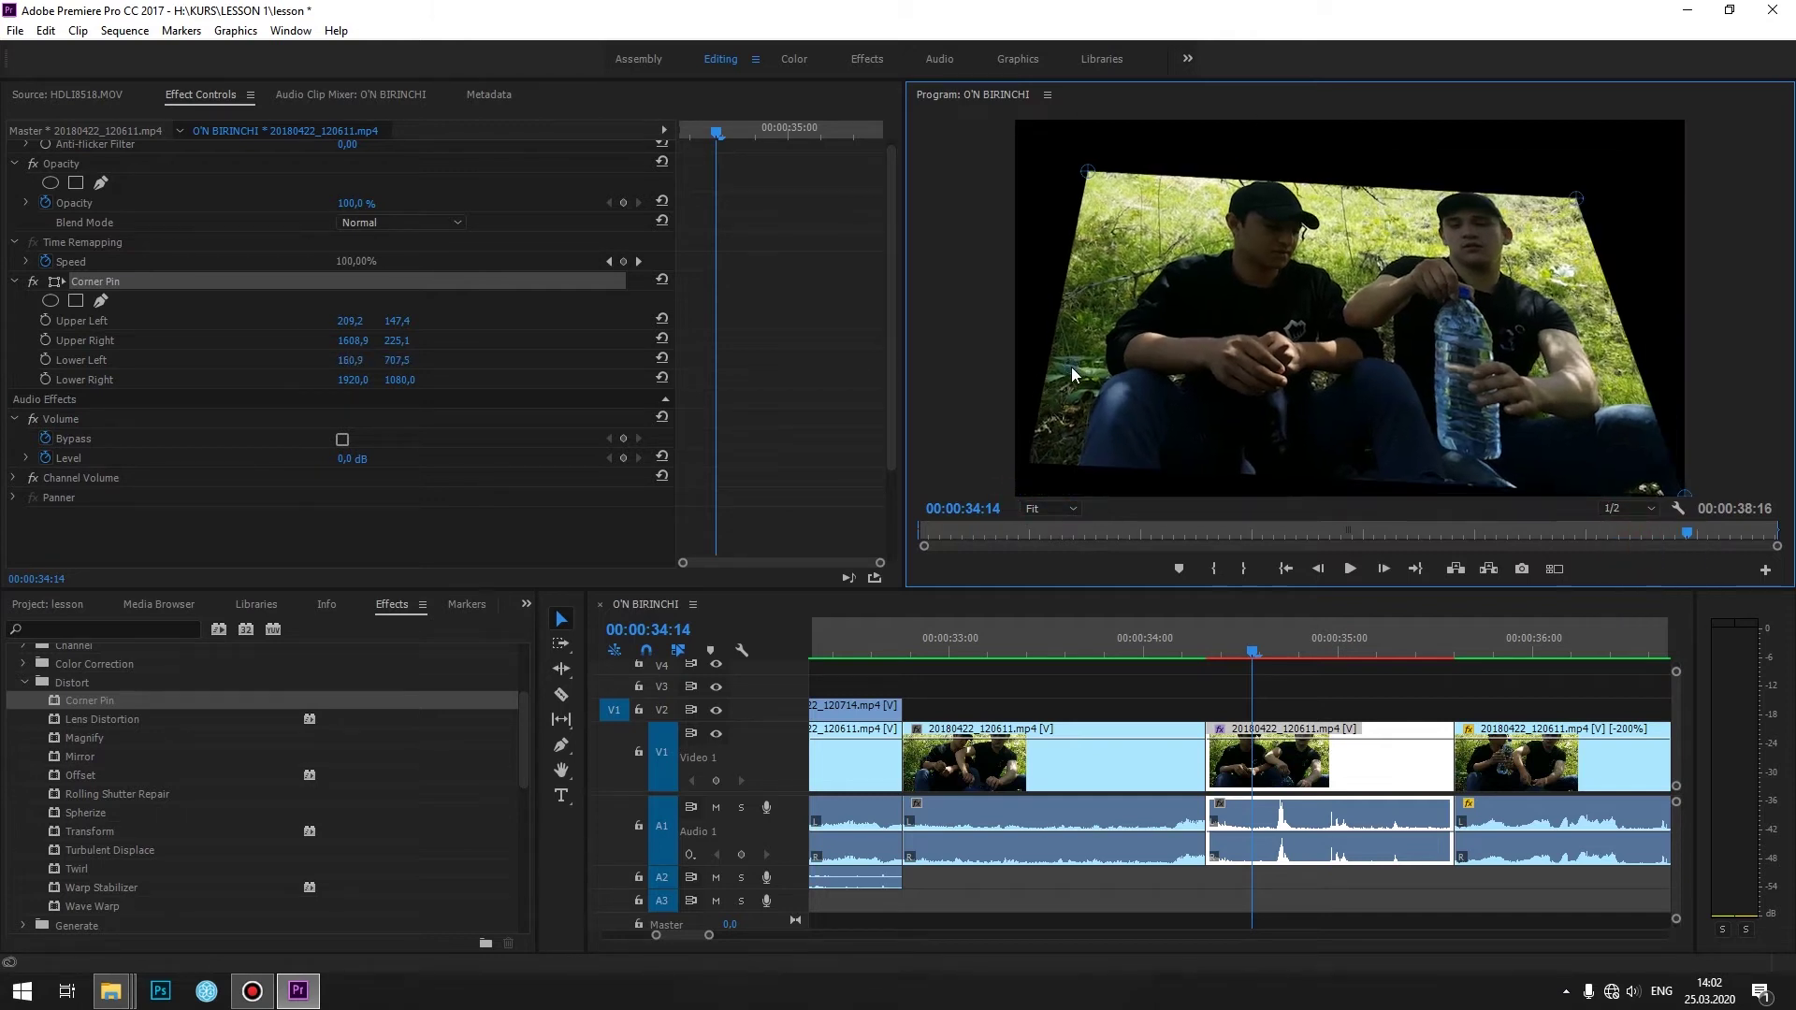
left_click_drag(1688, 490, 1586, 451)
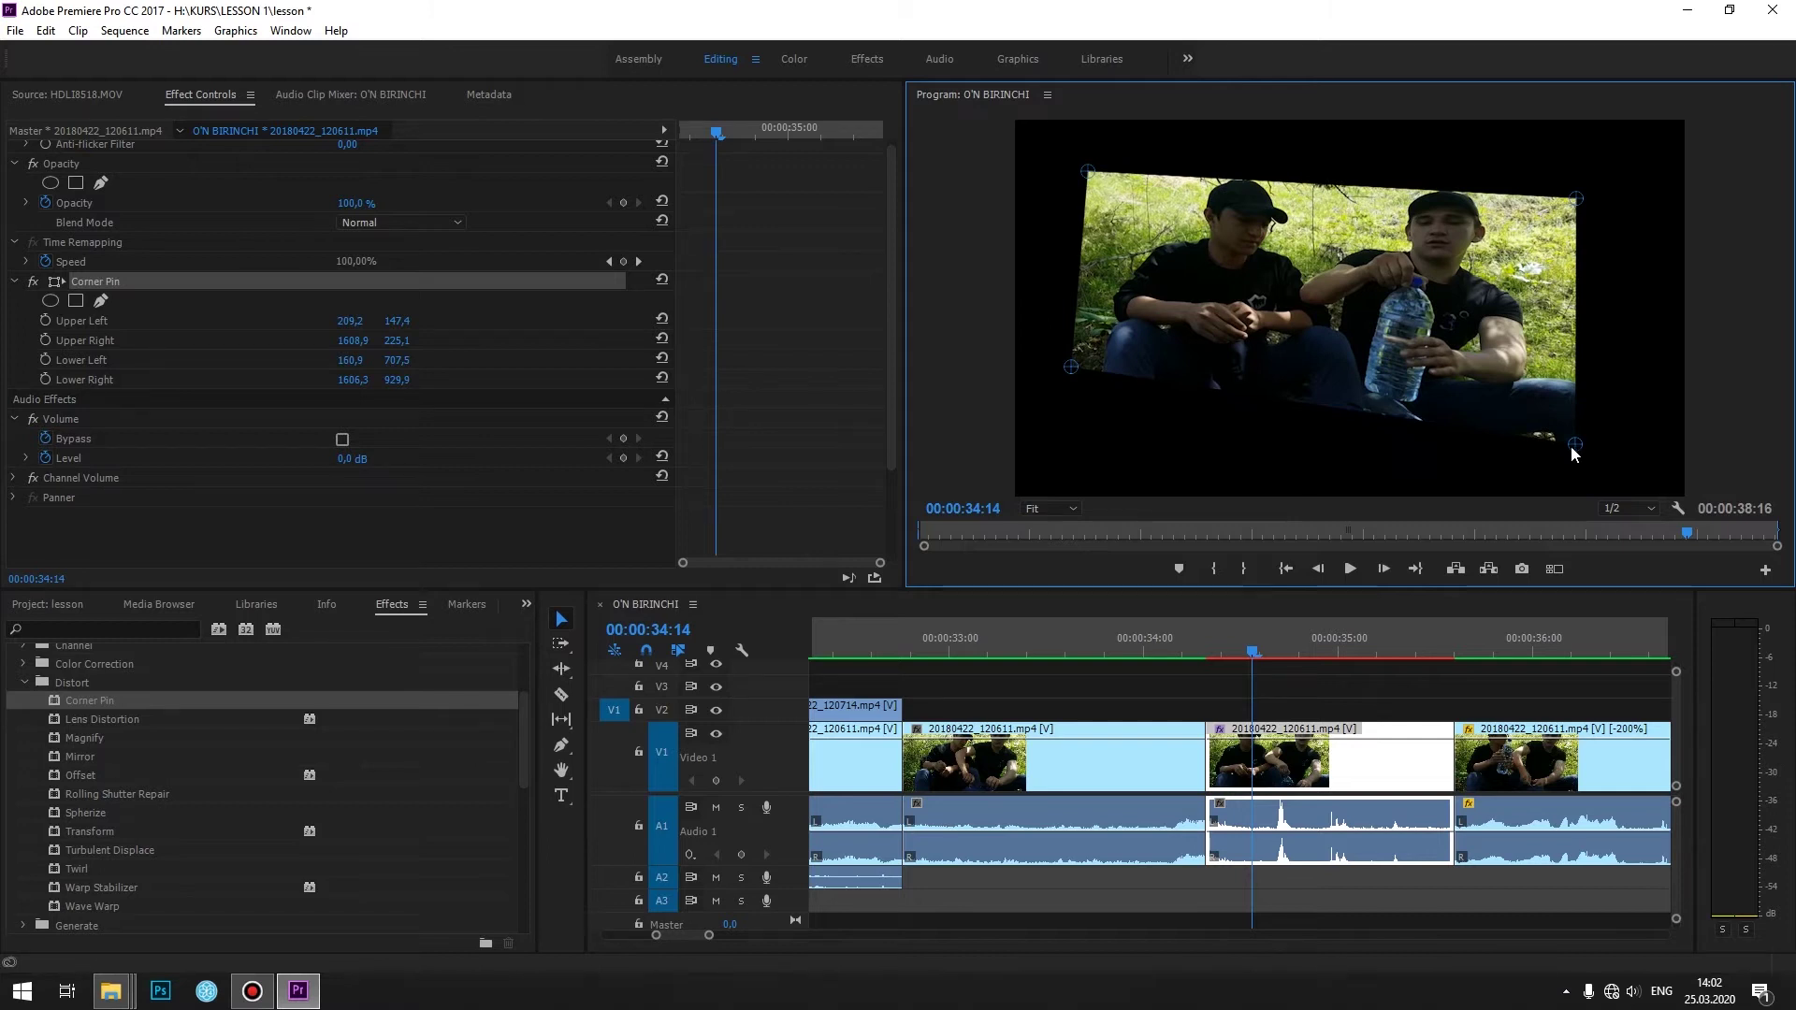
left_click(1283, 699)
key("space")
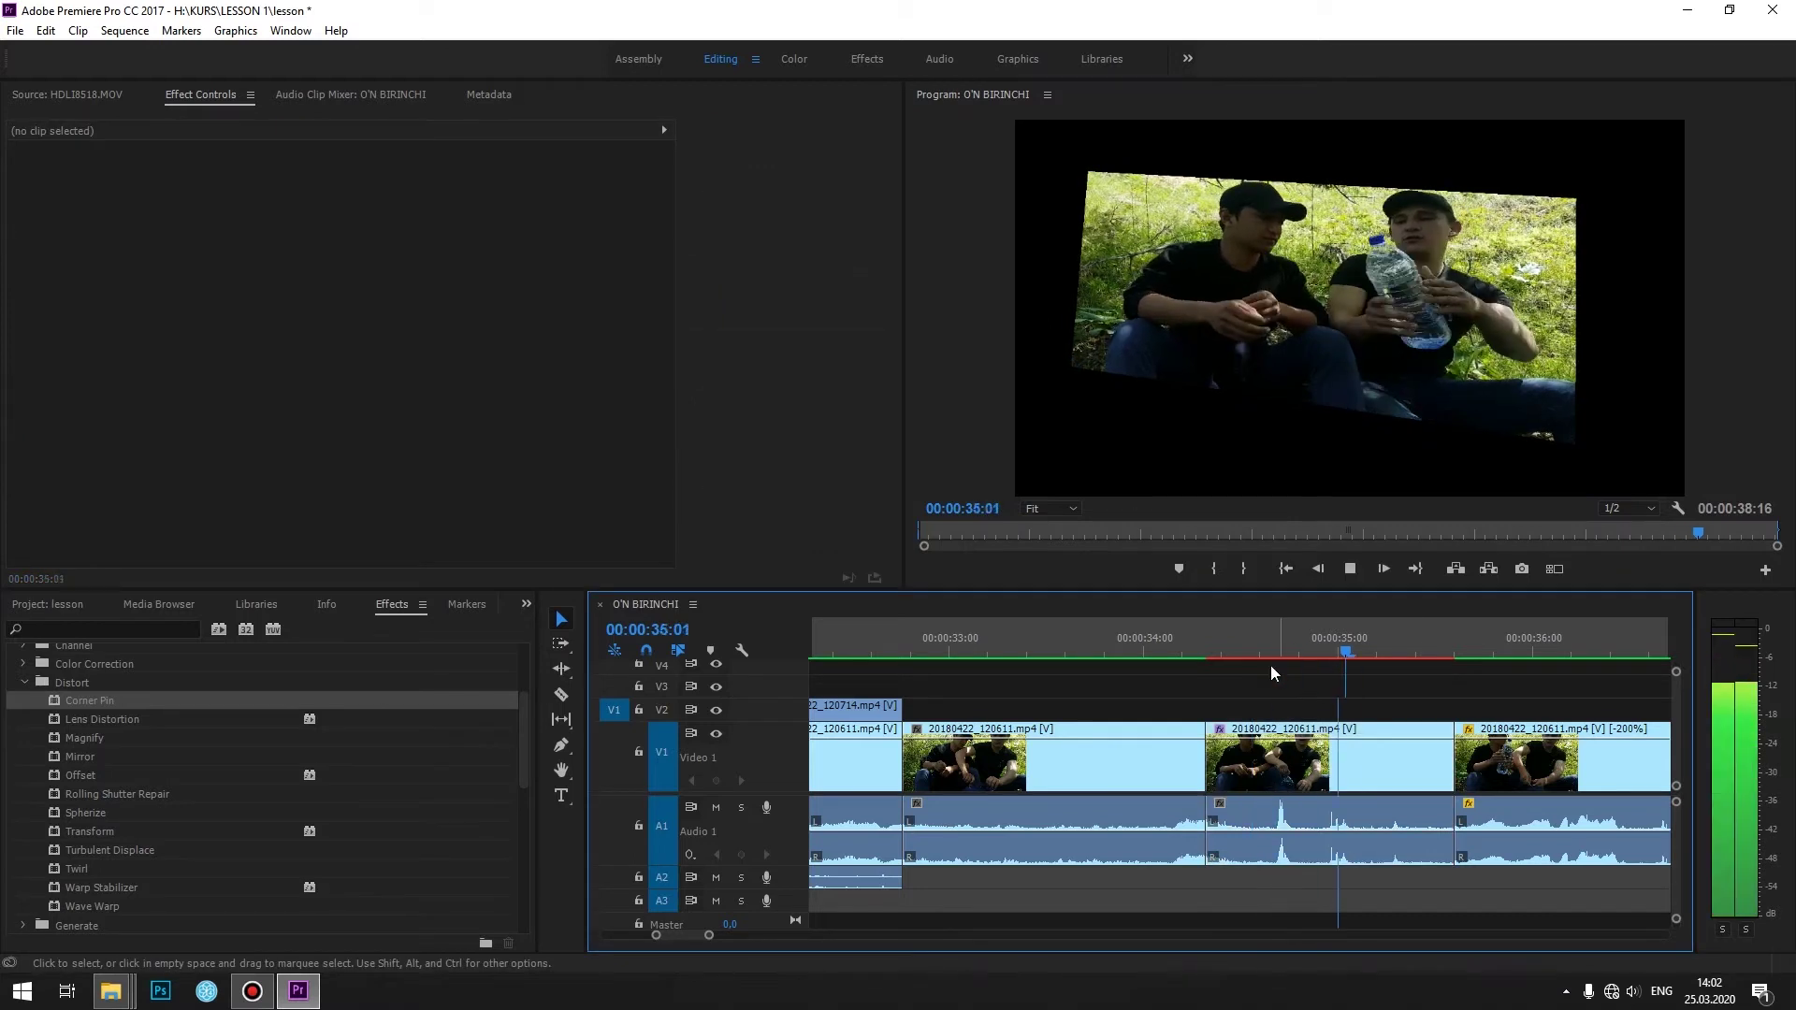
- Stop at 00:00:34:15, reselect the middle clip and shift the Corner Pin top-left corner further right
left_click(1261, 639)
left_click(1263, 757)
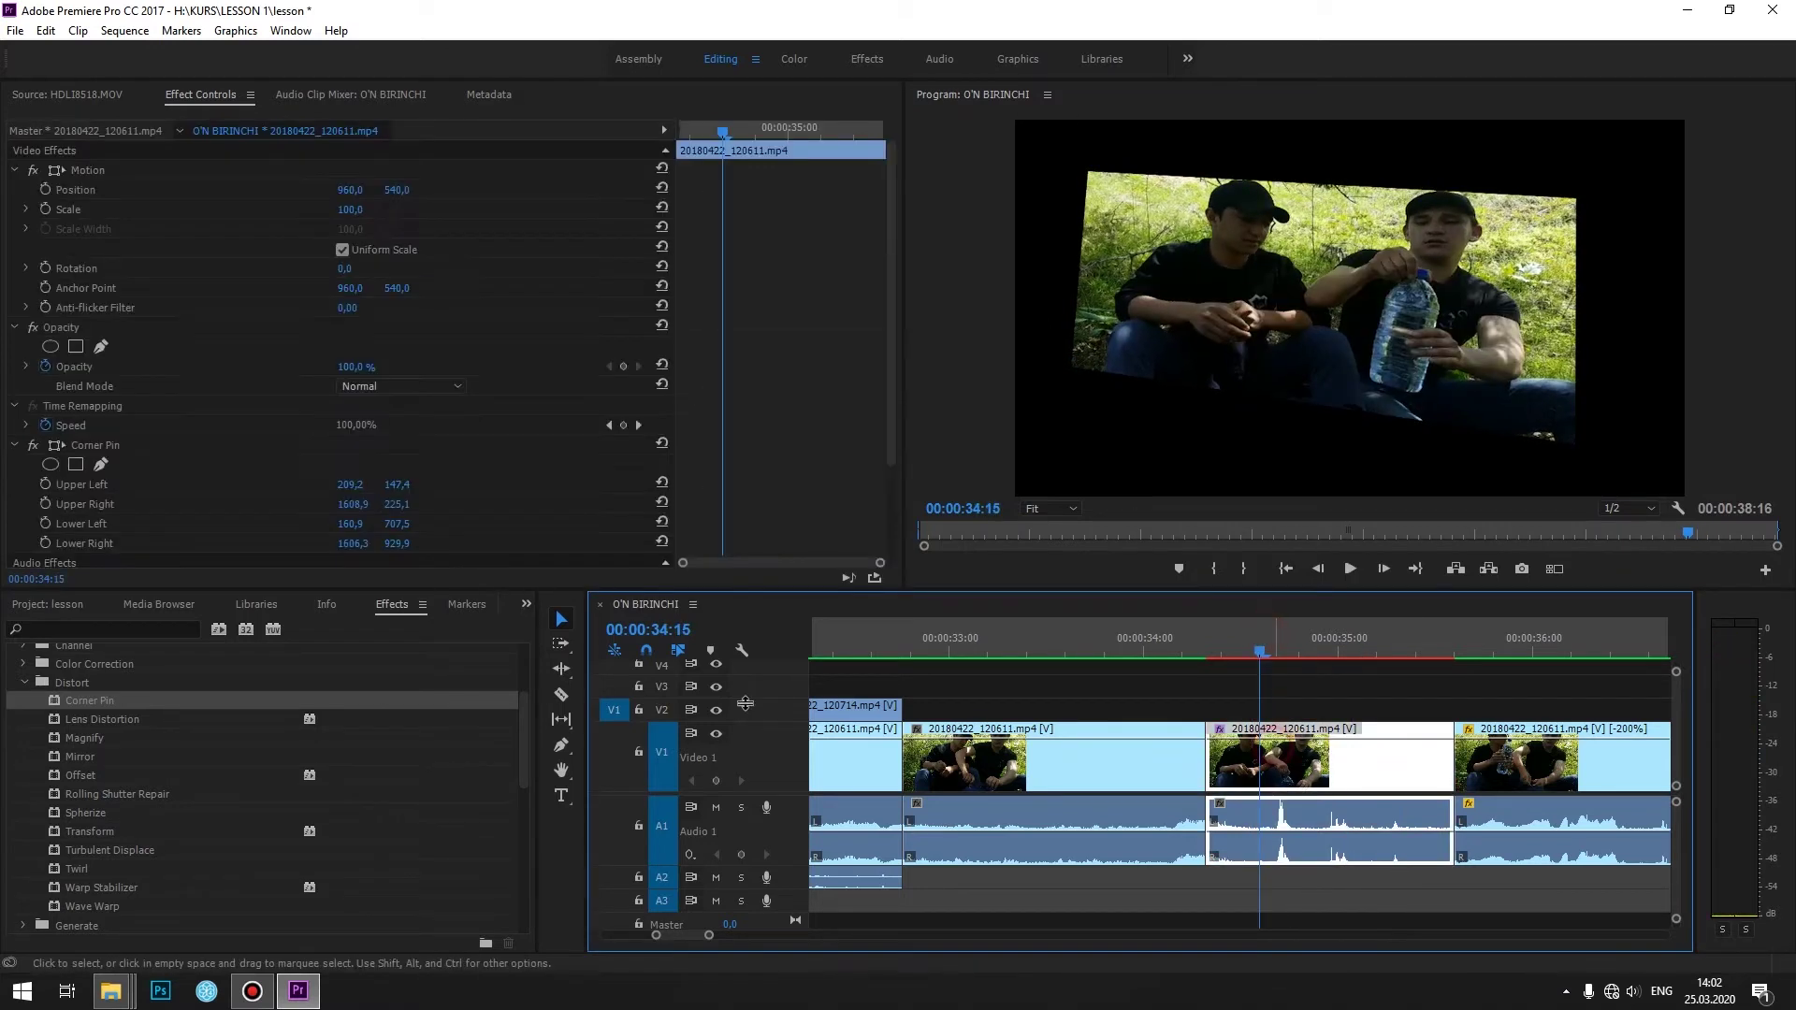
scroll(278, 458, "down", 1)
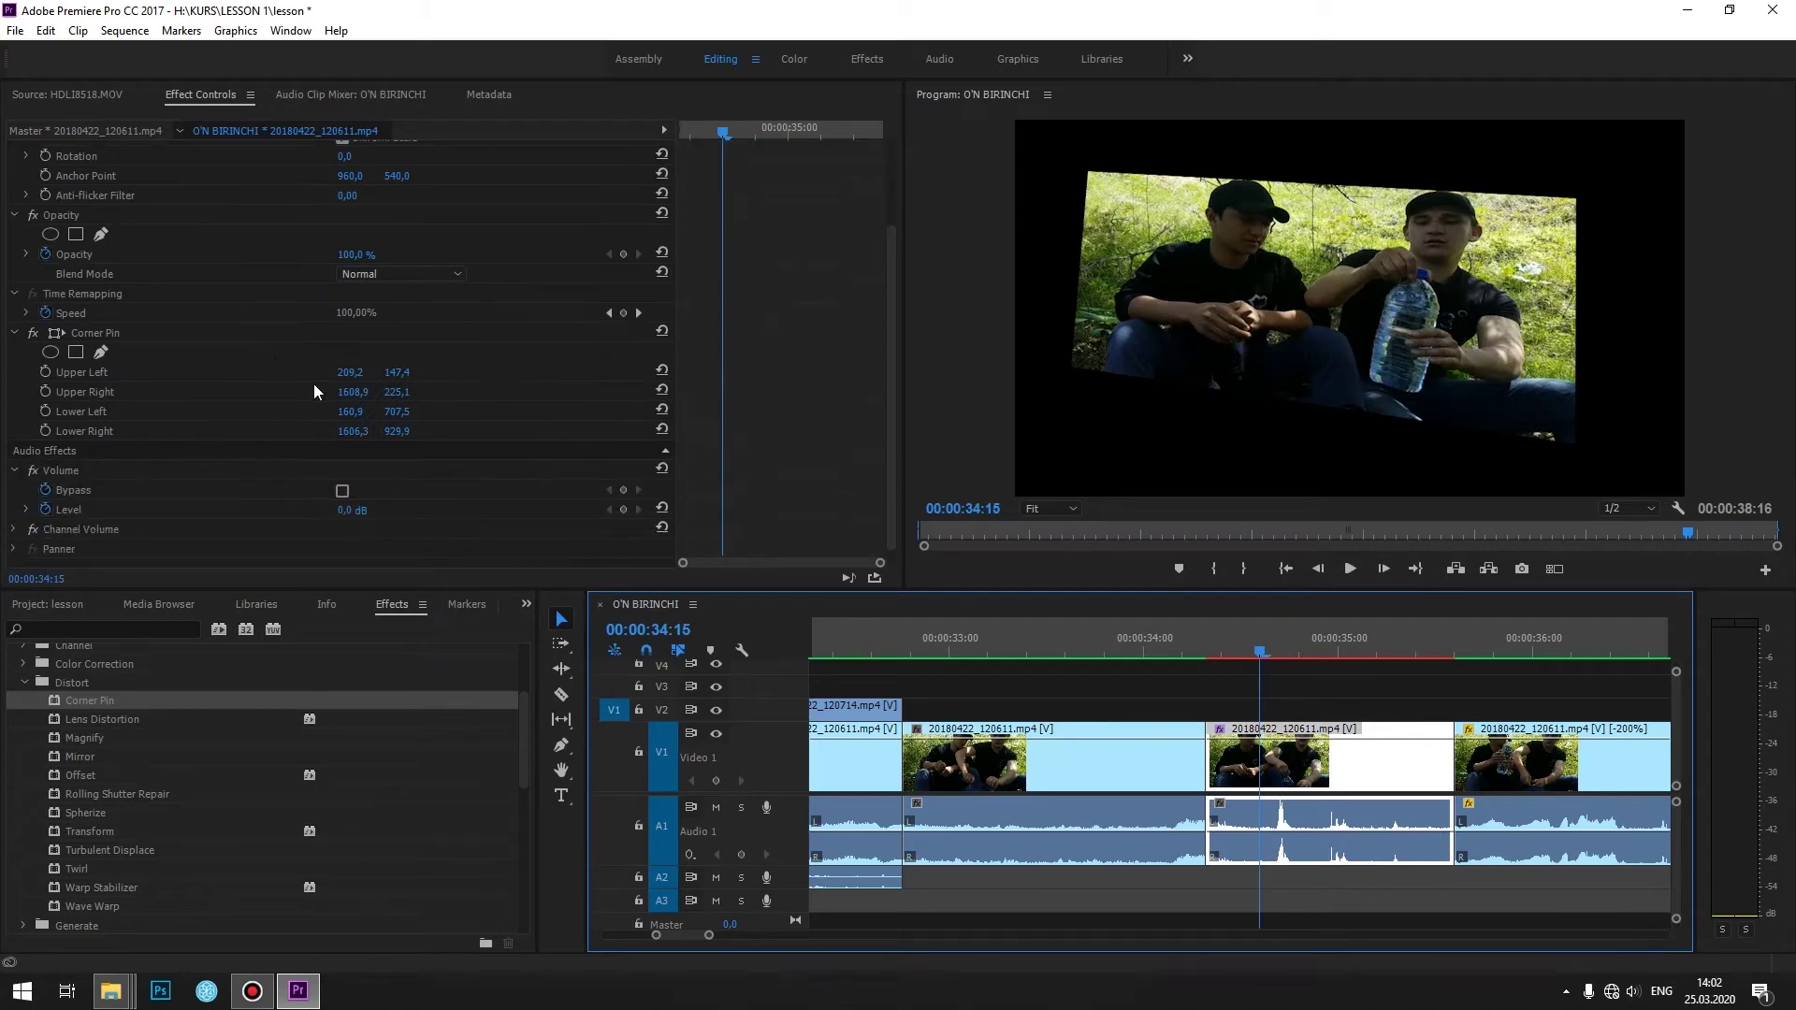
mouse_move(341, 373)
left_mouse_down()
mouse_move(599, 372)
mouse_move(547, 373)
left_mouse_up()
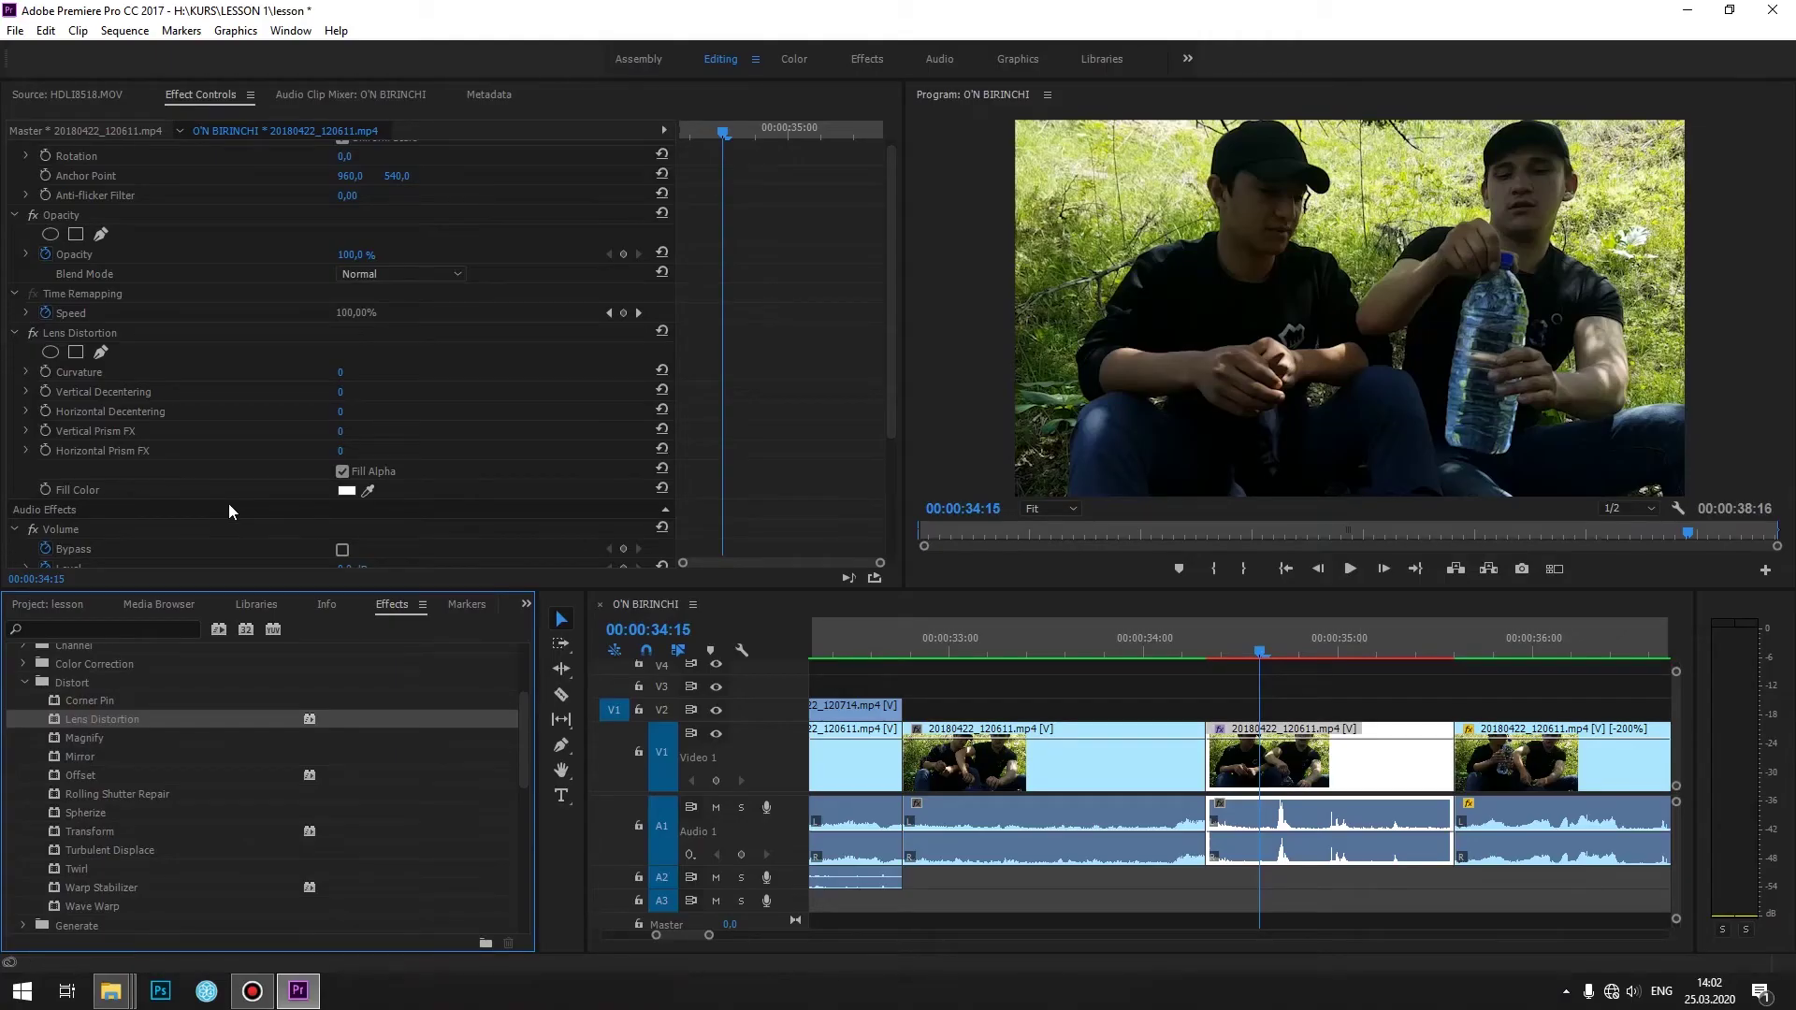
- Set Lens Distortion to Vertical Decentering 4, Horizontal Decentering -11, Vertical Prism FX -27, and a black fill
mouse_move(339, 392)
left_mouse_down()
mouse_move(428, 392)
mouse_move(338, 419)
mouse_move(391, 419)
left_mouse_up()
mouse_move(342, 412)
left_mouse_down()
mouse_move(249, 432)
mouse_move(405, 432)
mouse_move(413, 451)
mouse_move(142, 451)
left_mouse_up()
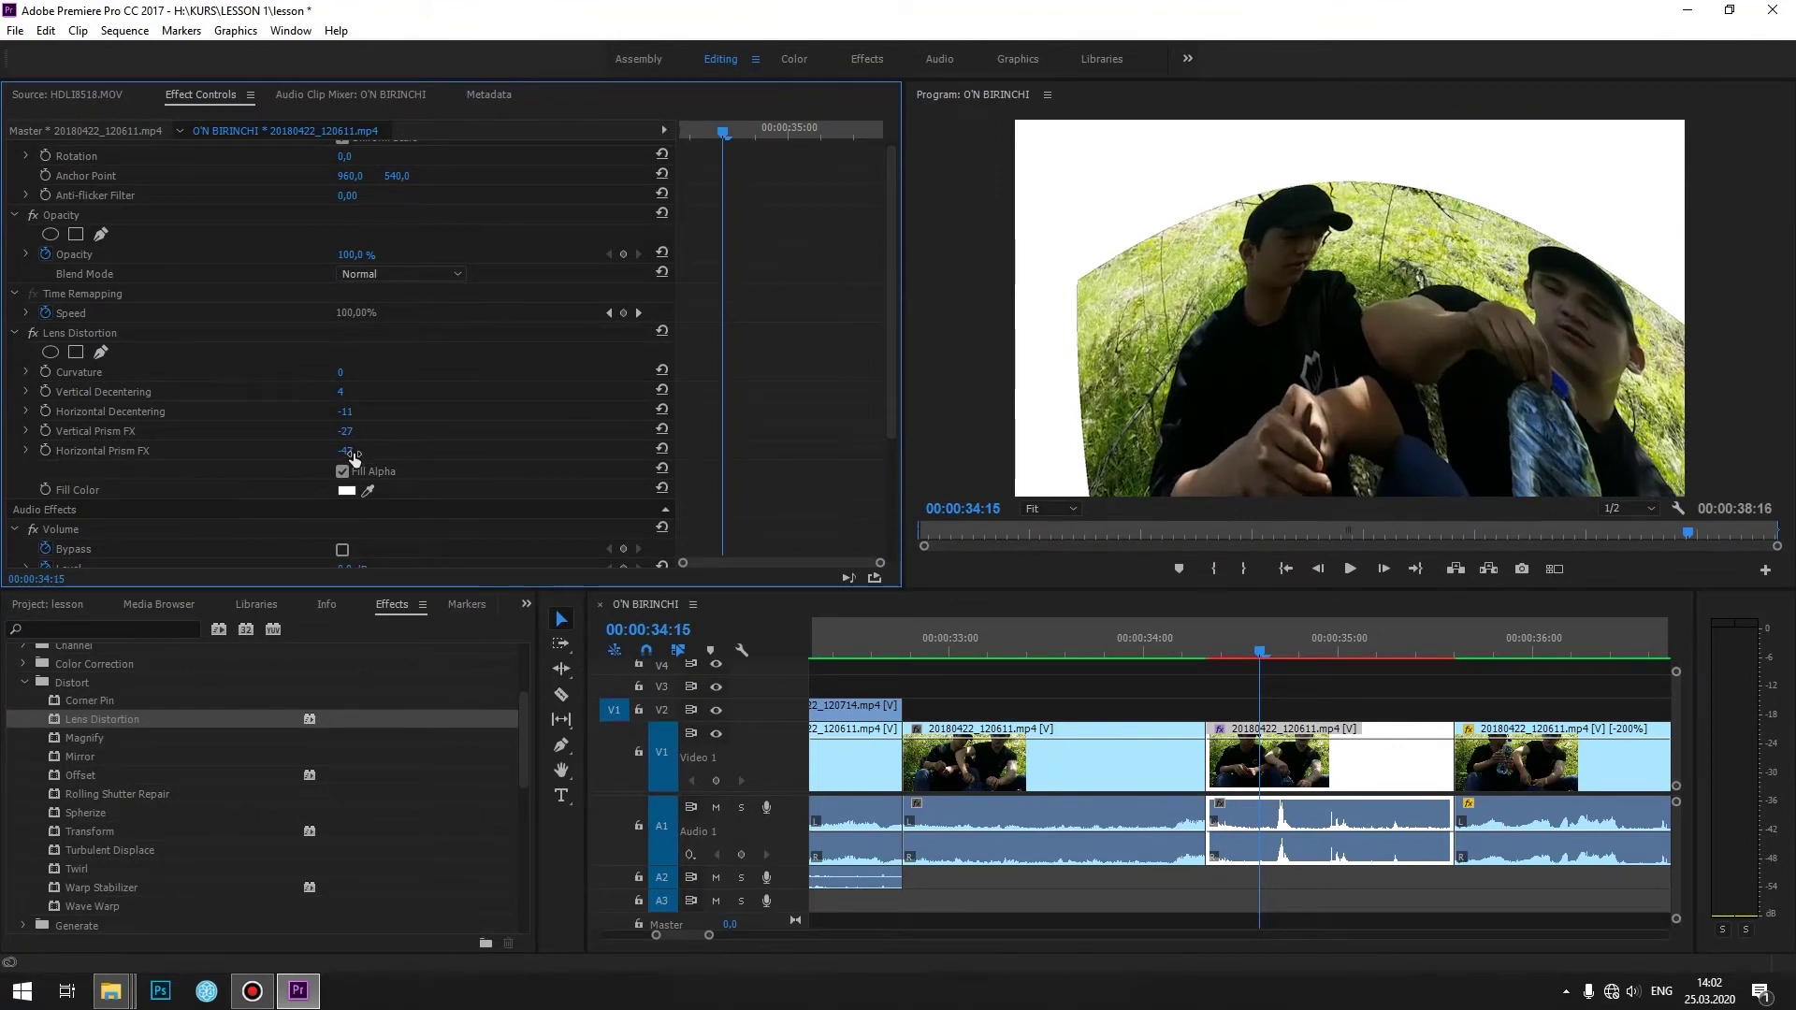
left_click_drag(342, 451, 402, 451)
left_click(346, 490)
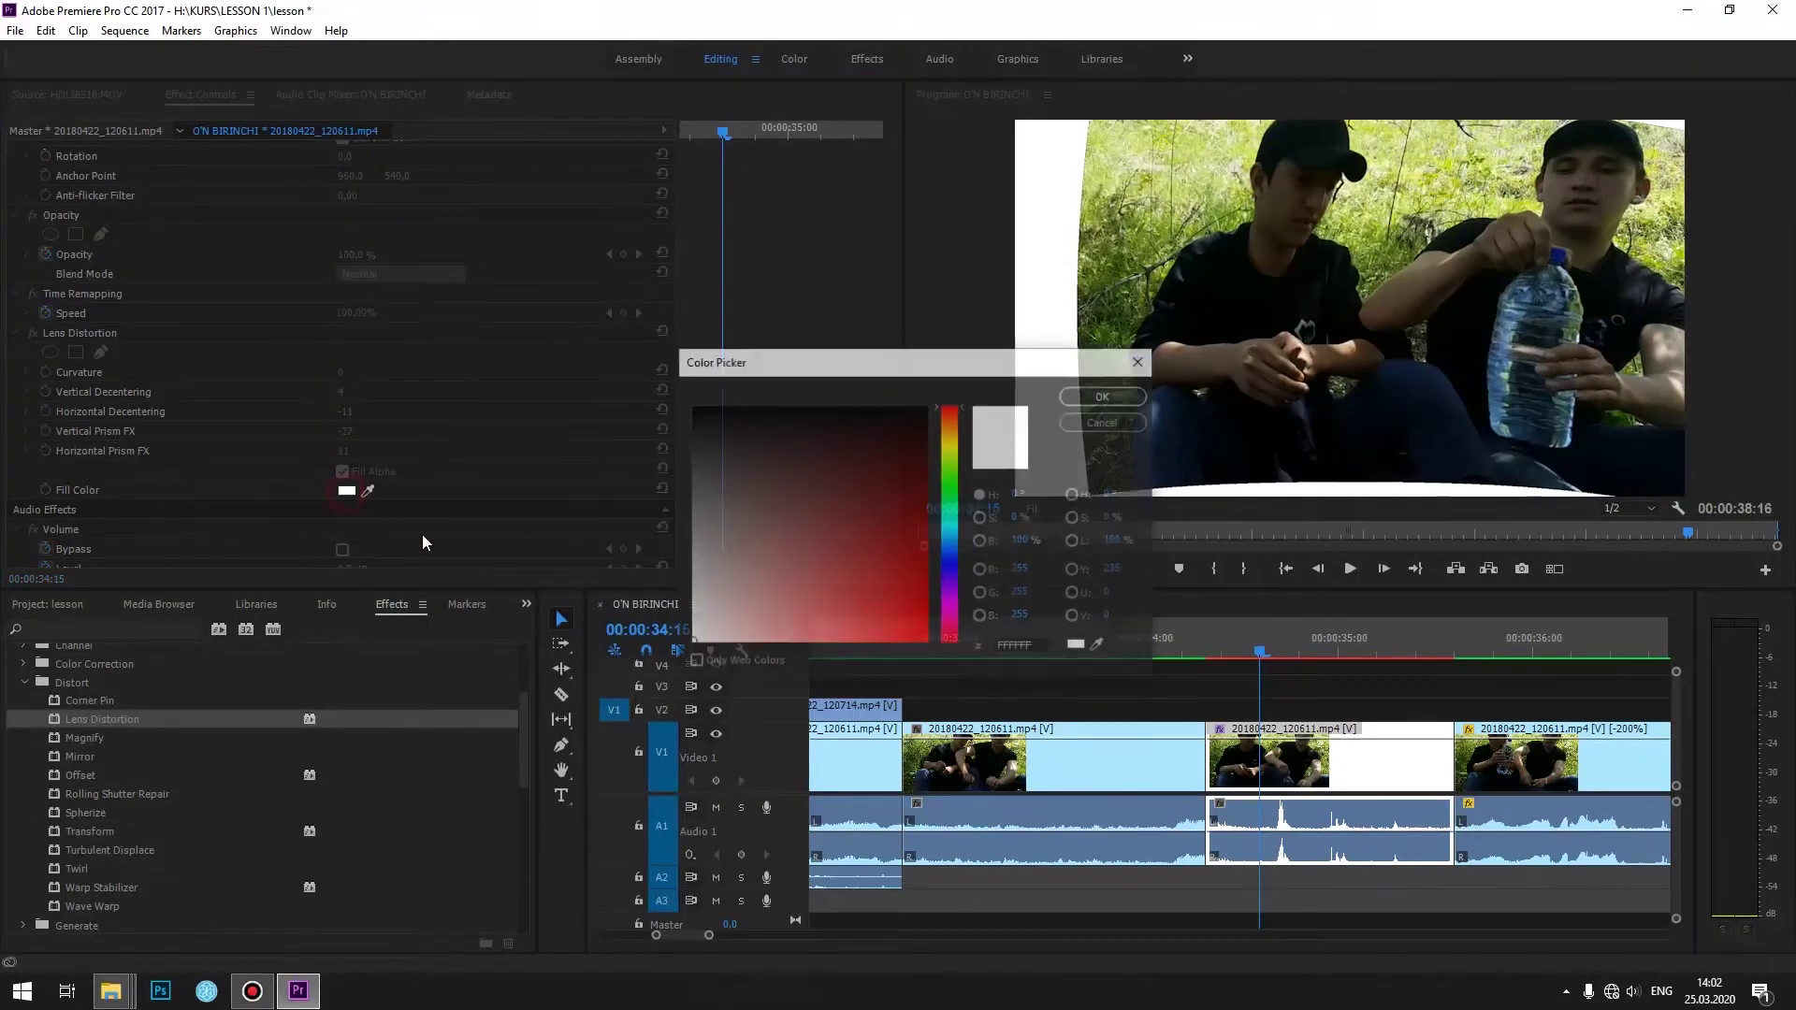
left_click_drag(825, 588, 919, 426)
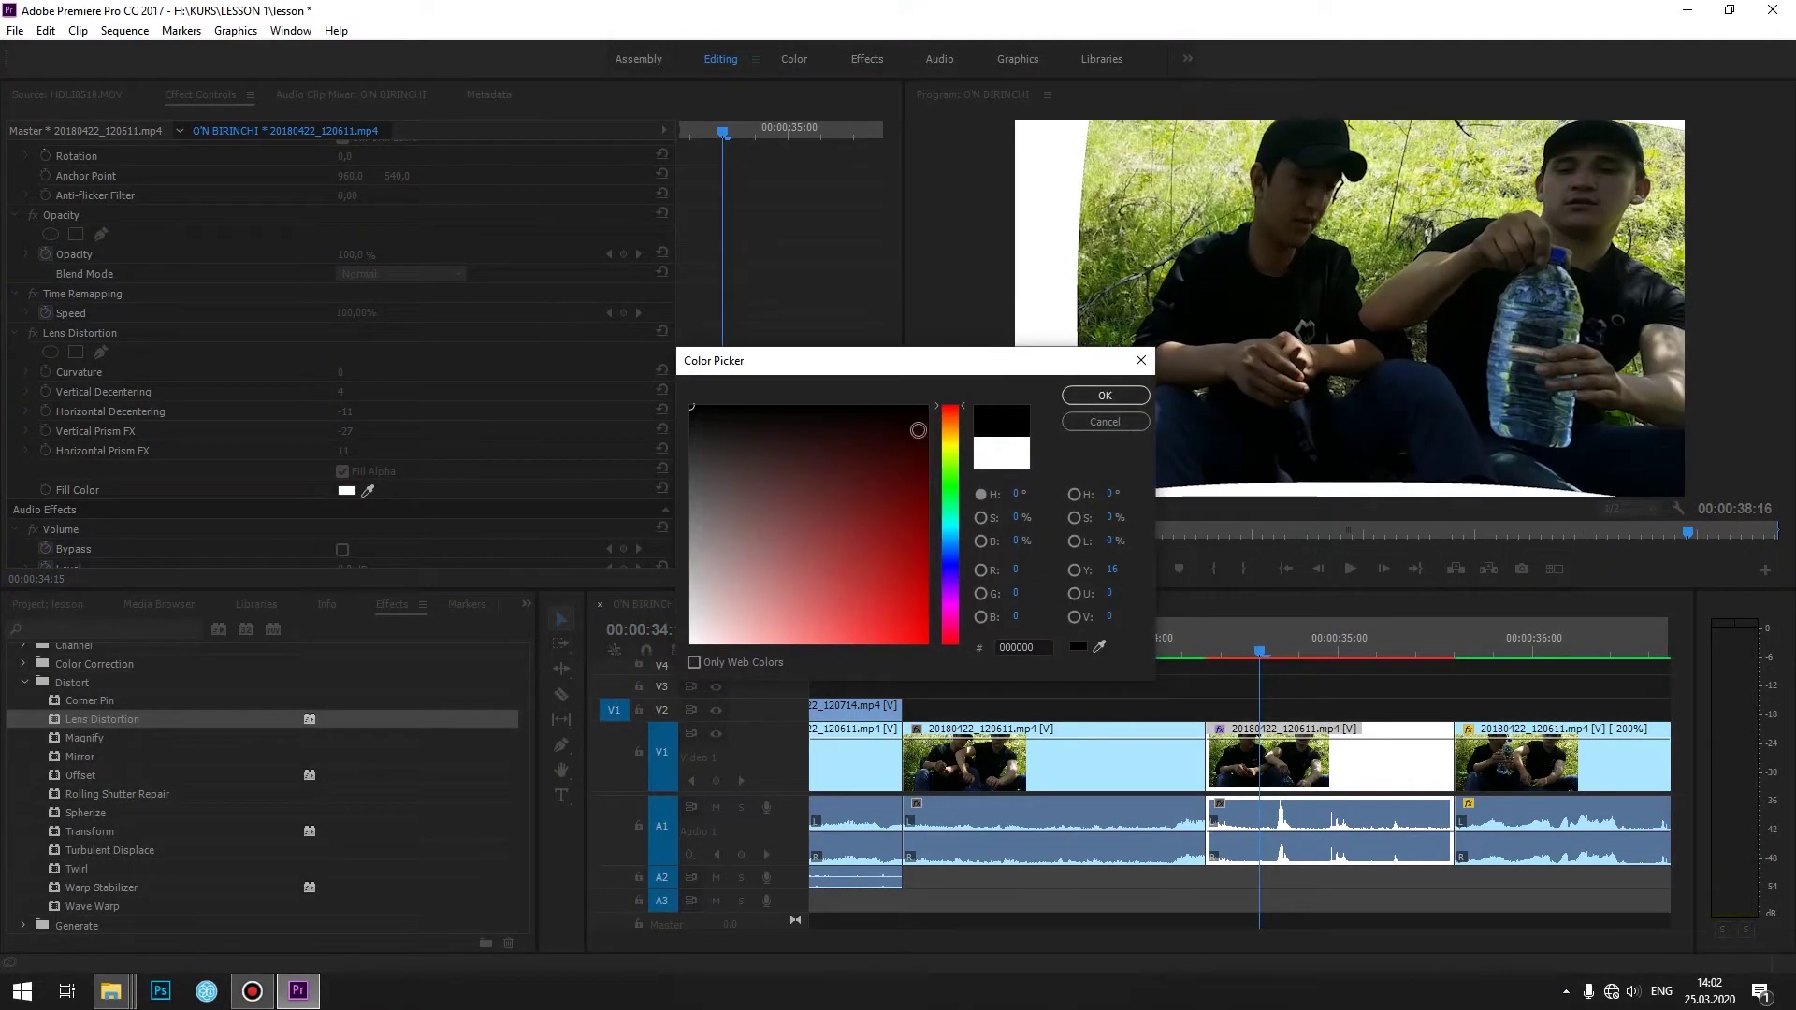
left_click(1105, 394)
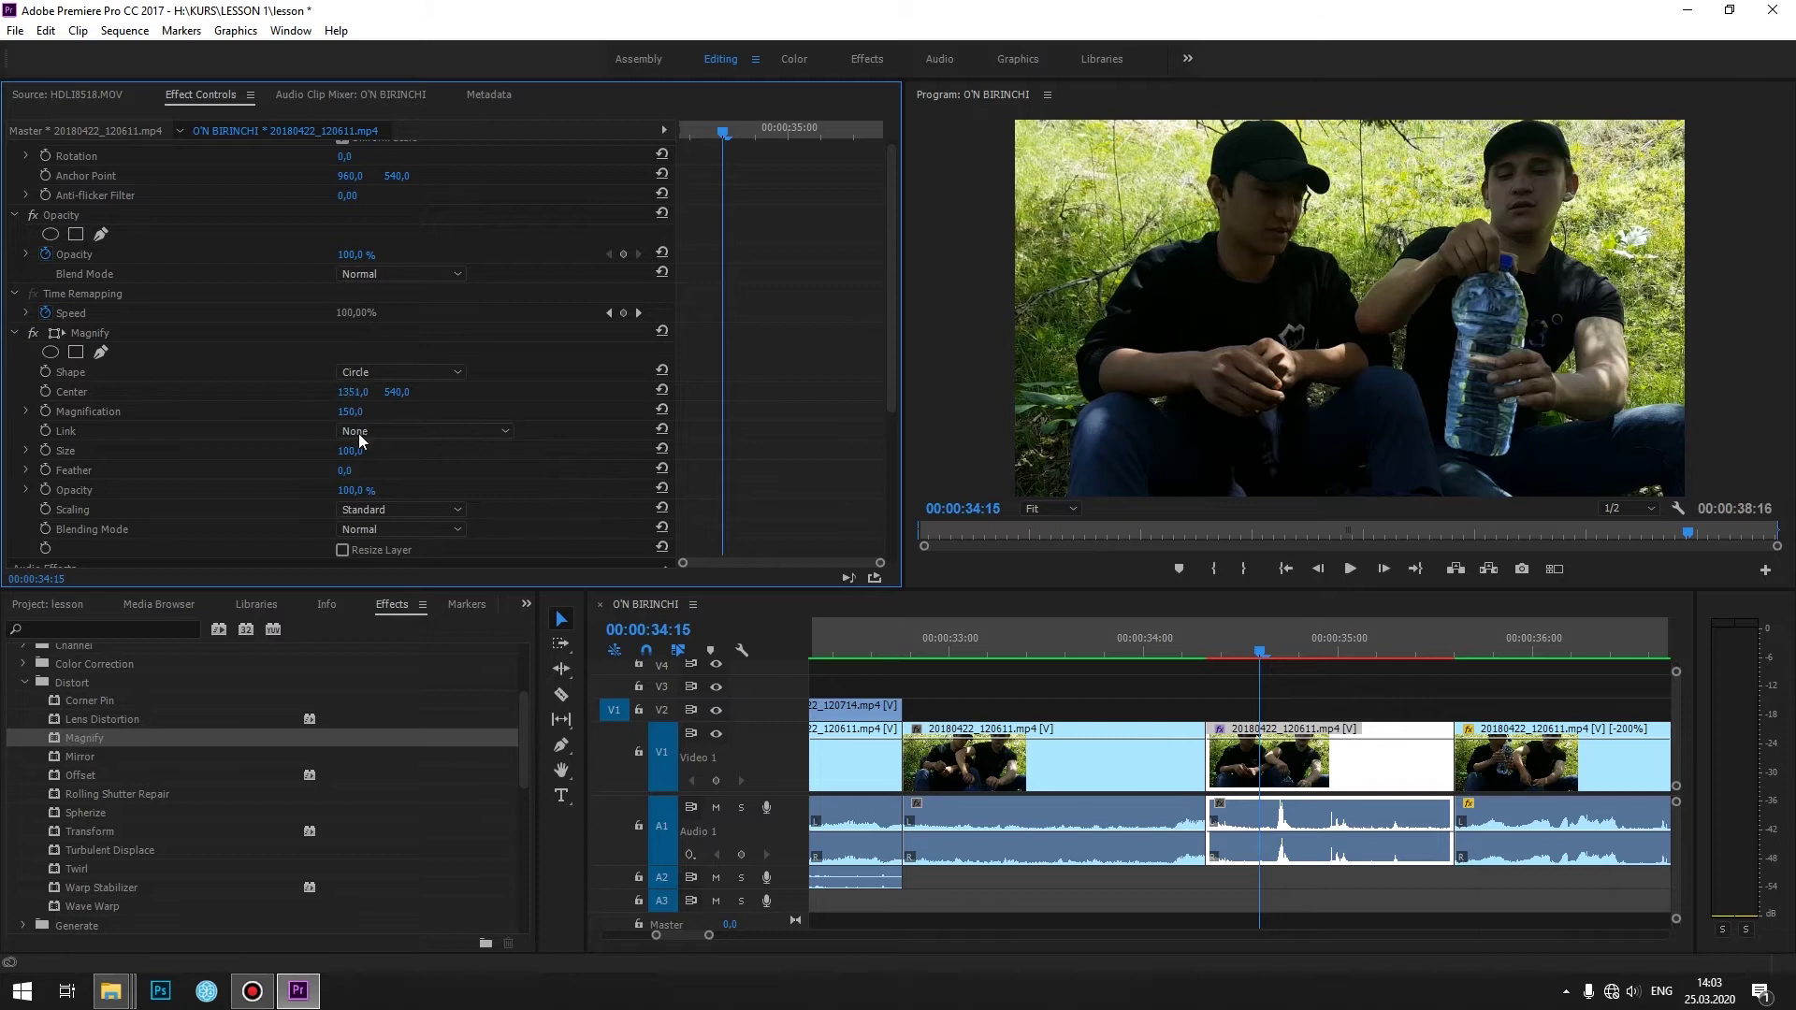
- Move the Magnify center onto the right man's face, trying a Square shape before returning to Circle
left_click_drag(396, 391, 279, 391)
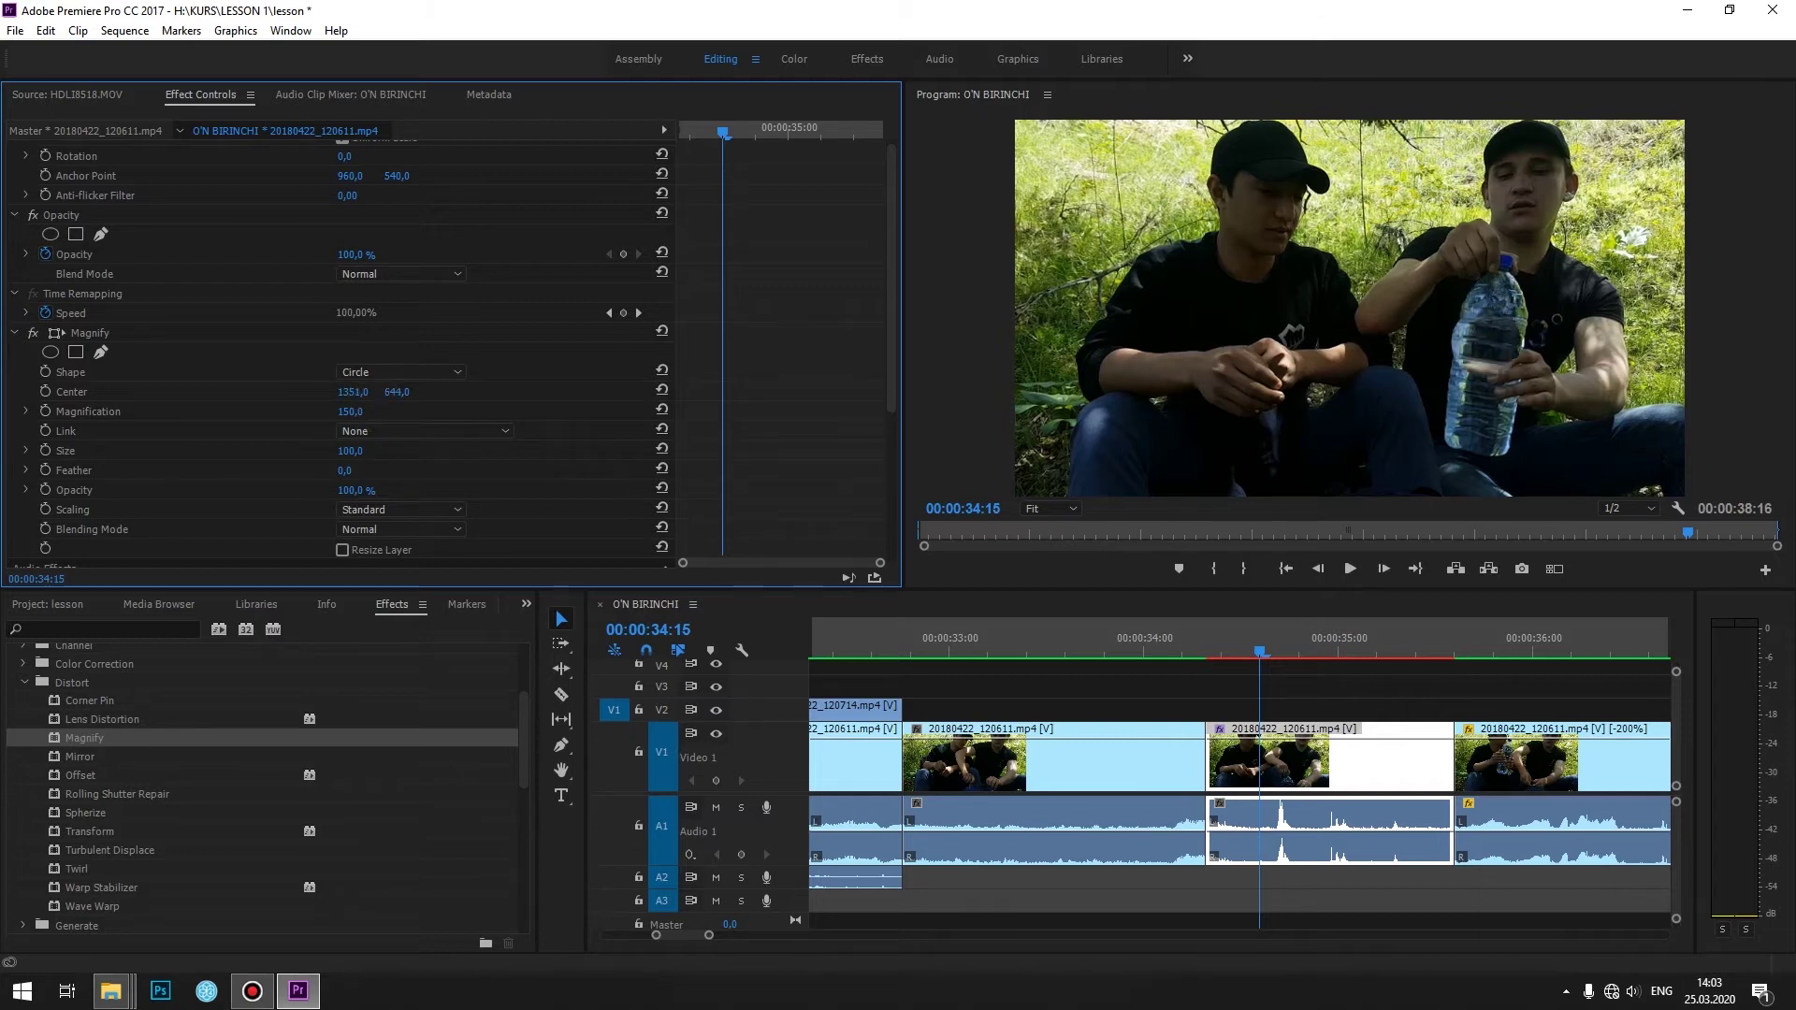
mouse_move(396, 391)
left_mouse_down()
mouse_move(280, 391)
mouse_move(318, 432)
mouse_move(409, 391)
left_mouse_up()
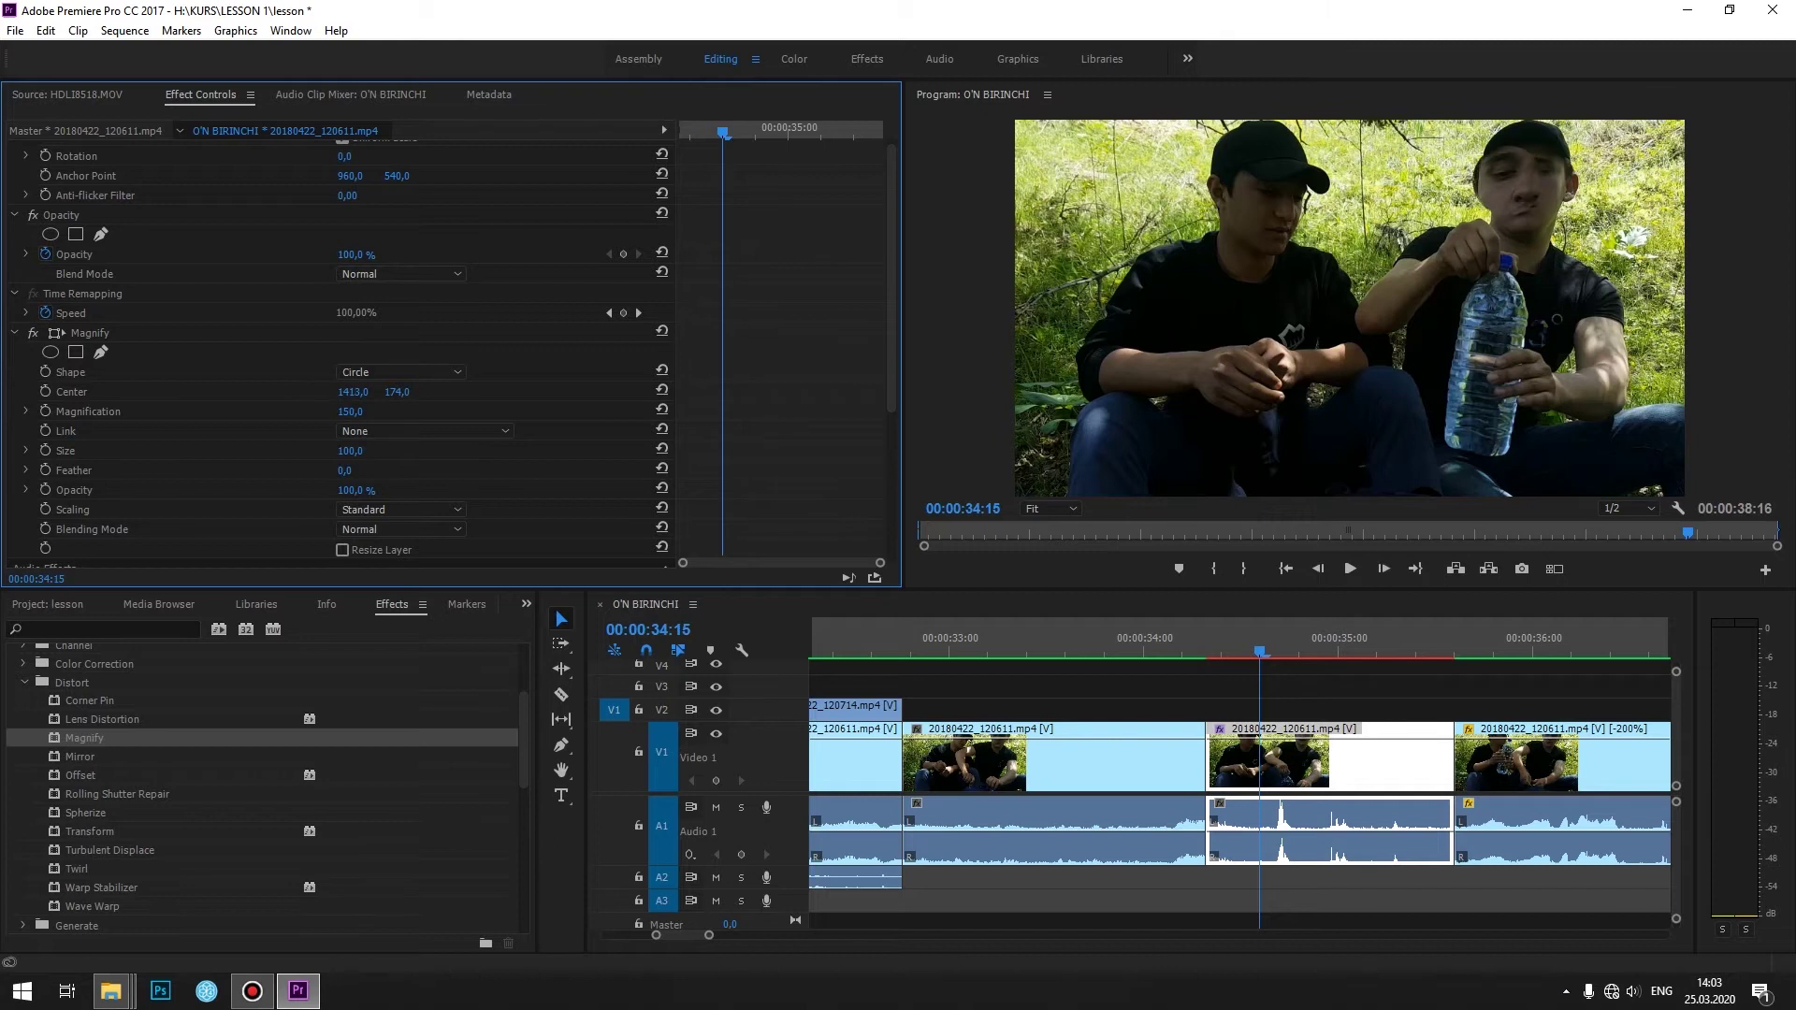
left_click(403, 372)
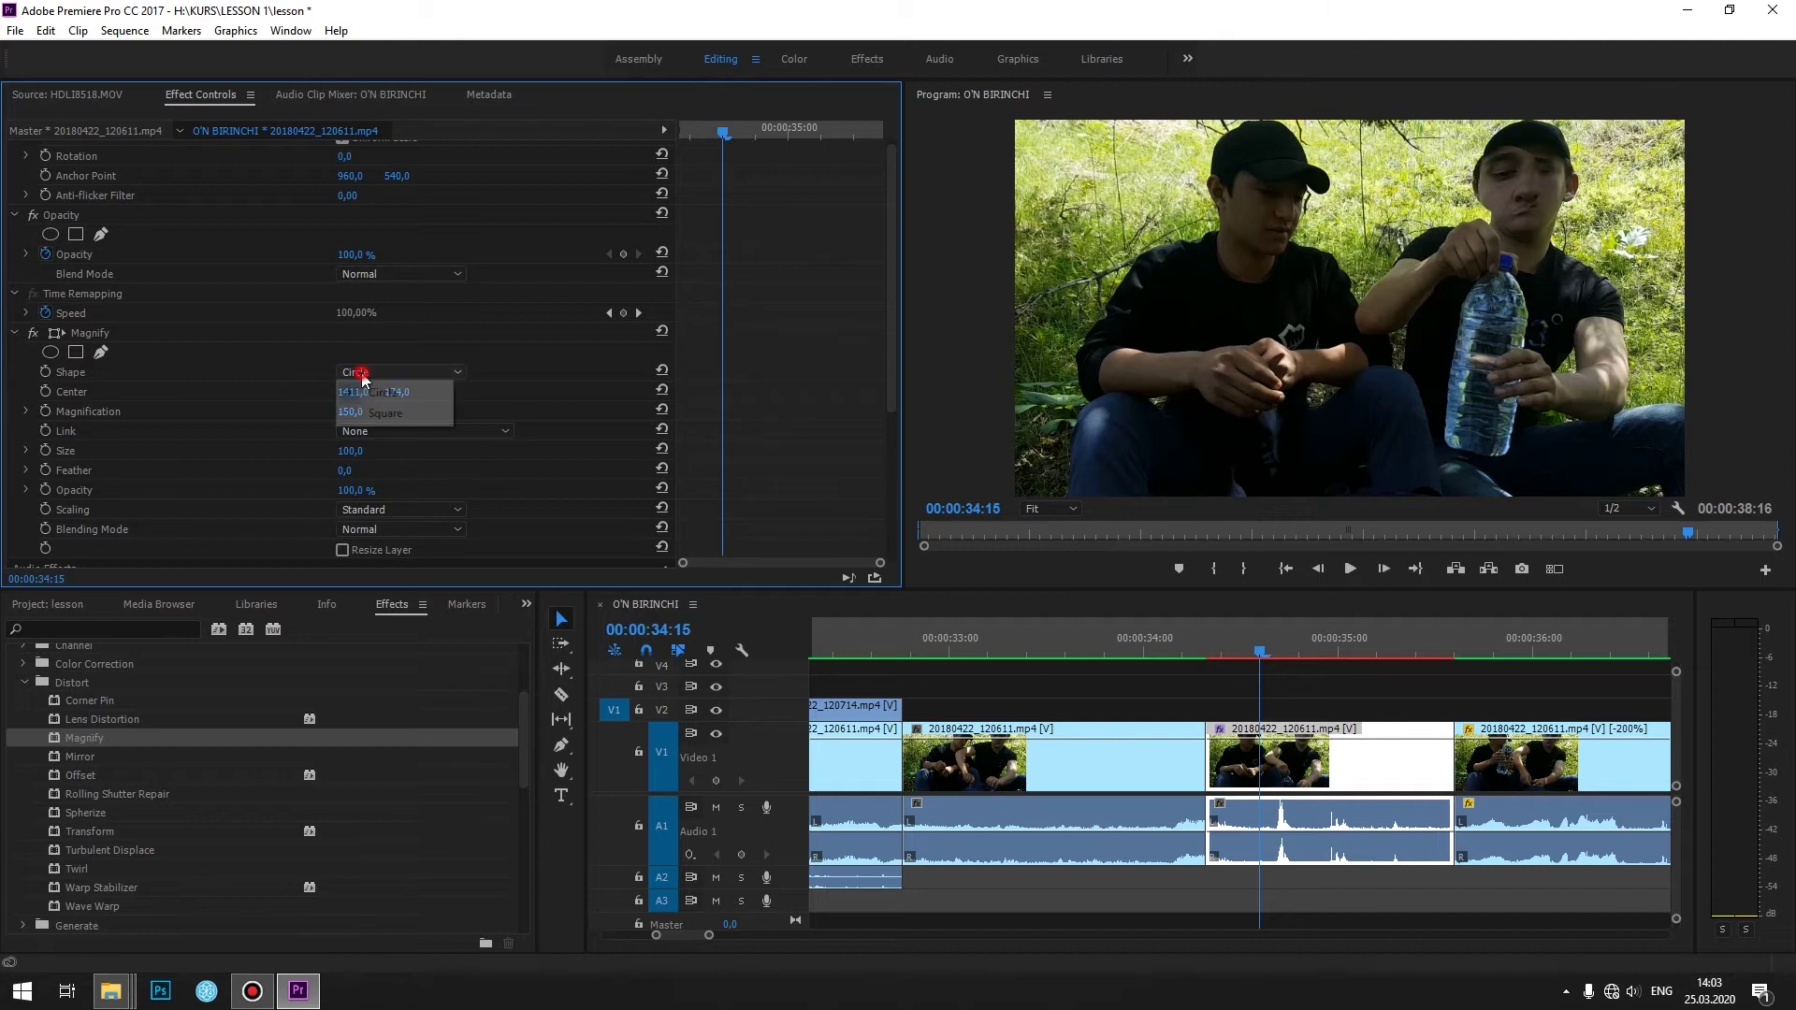
left_click(381, 414)
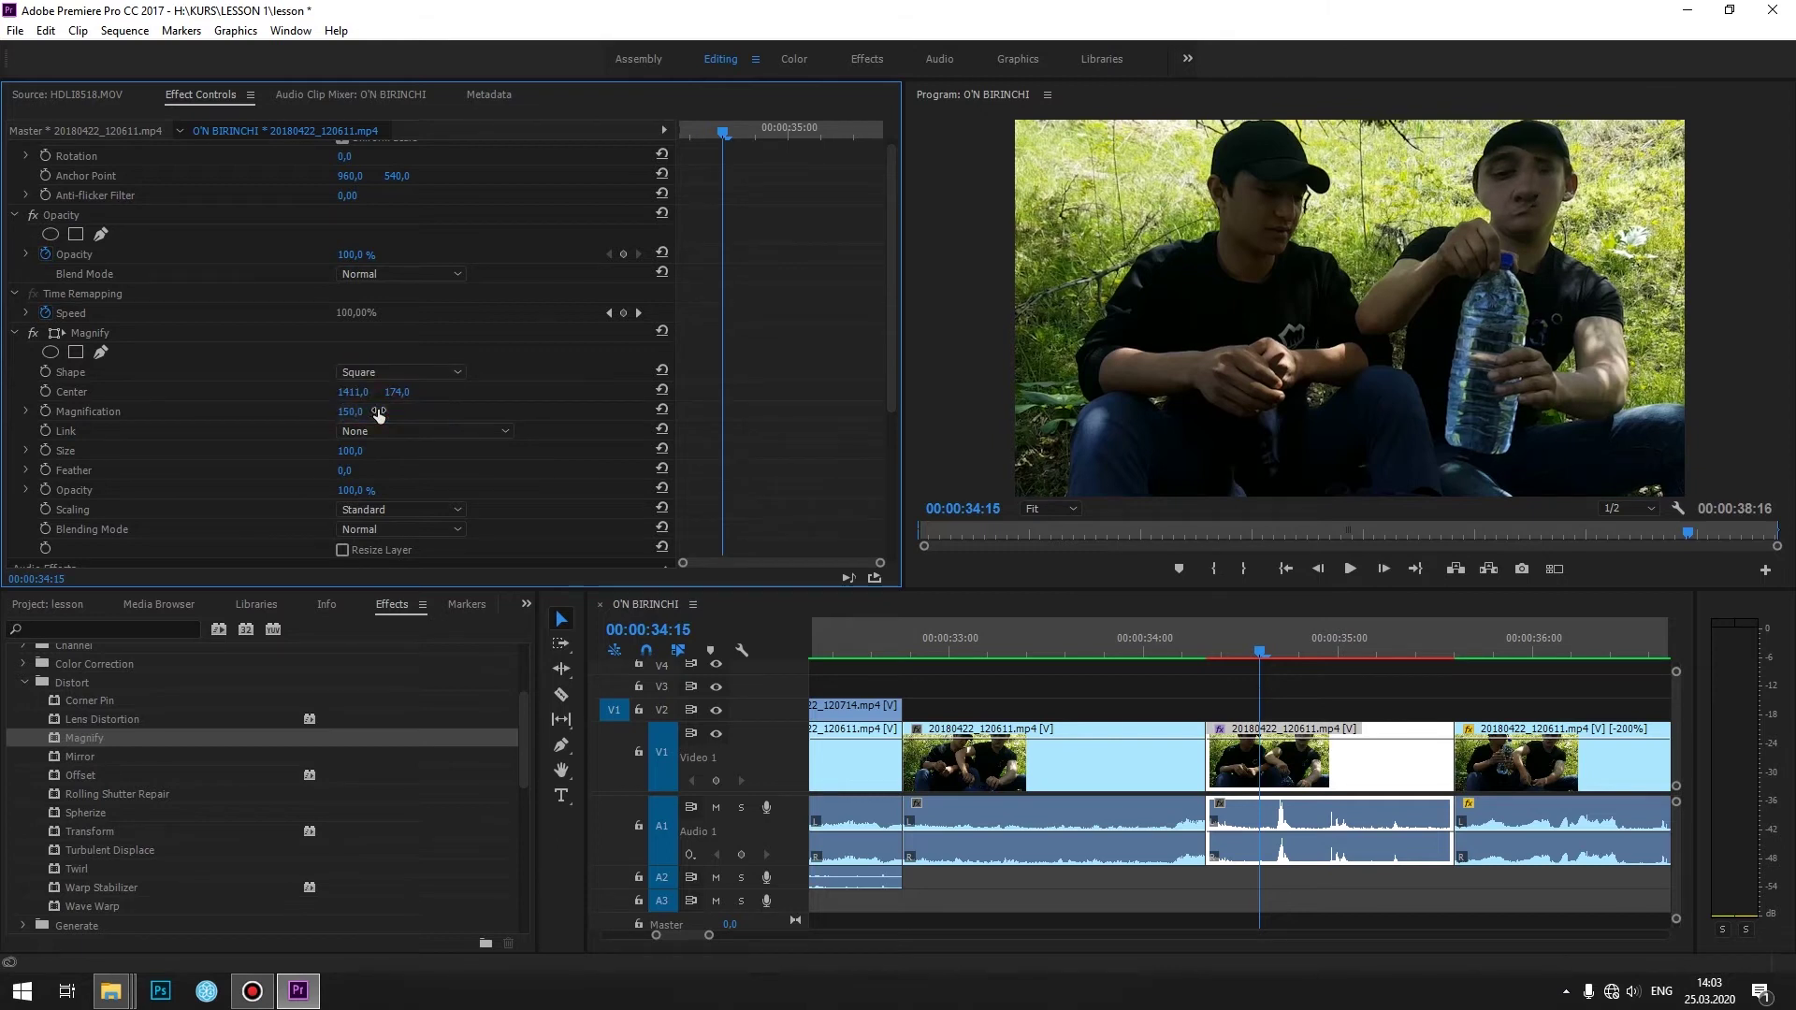
mouse_move(357, 397)
left_mouse_down()
mouse_move(300, 397)
mouse_move(410, 392)
left_mouse_up()
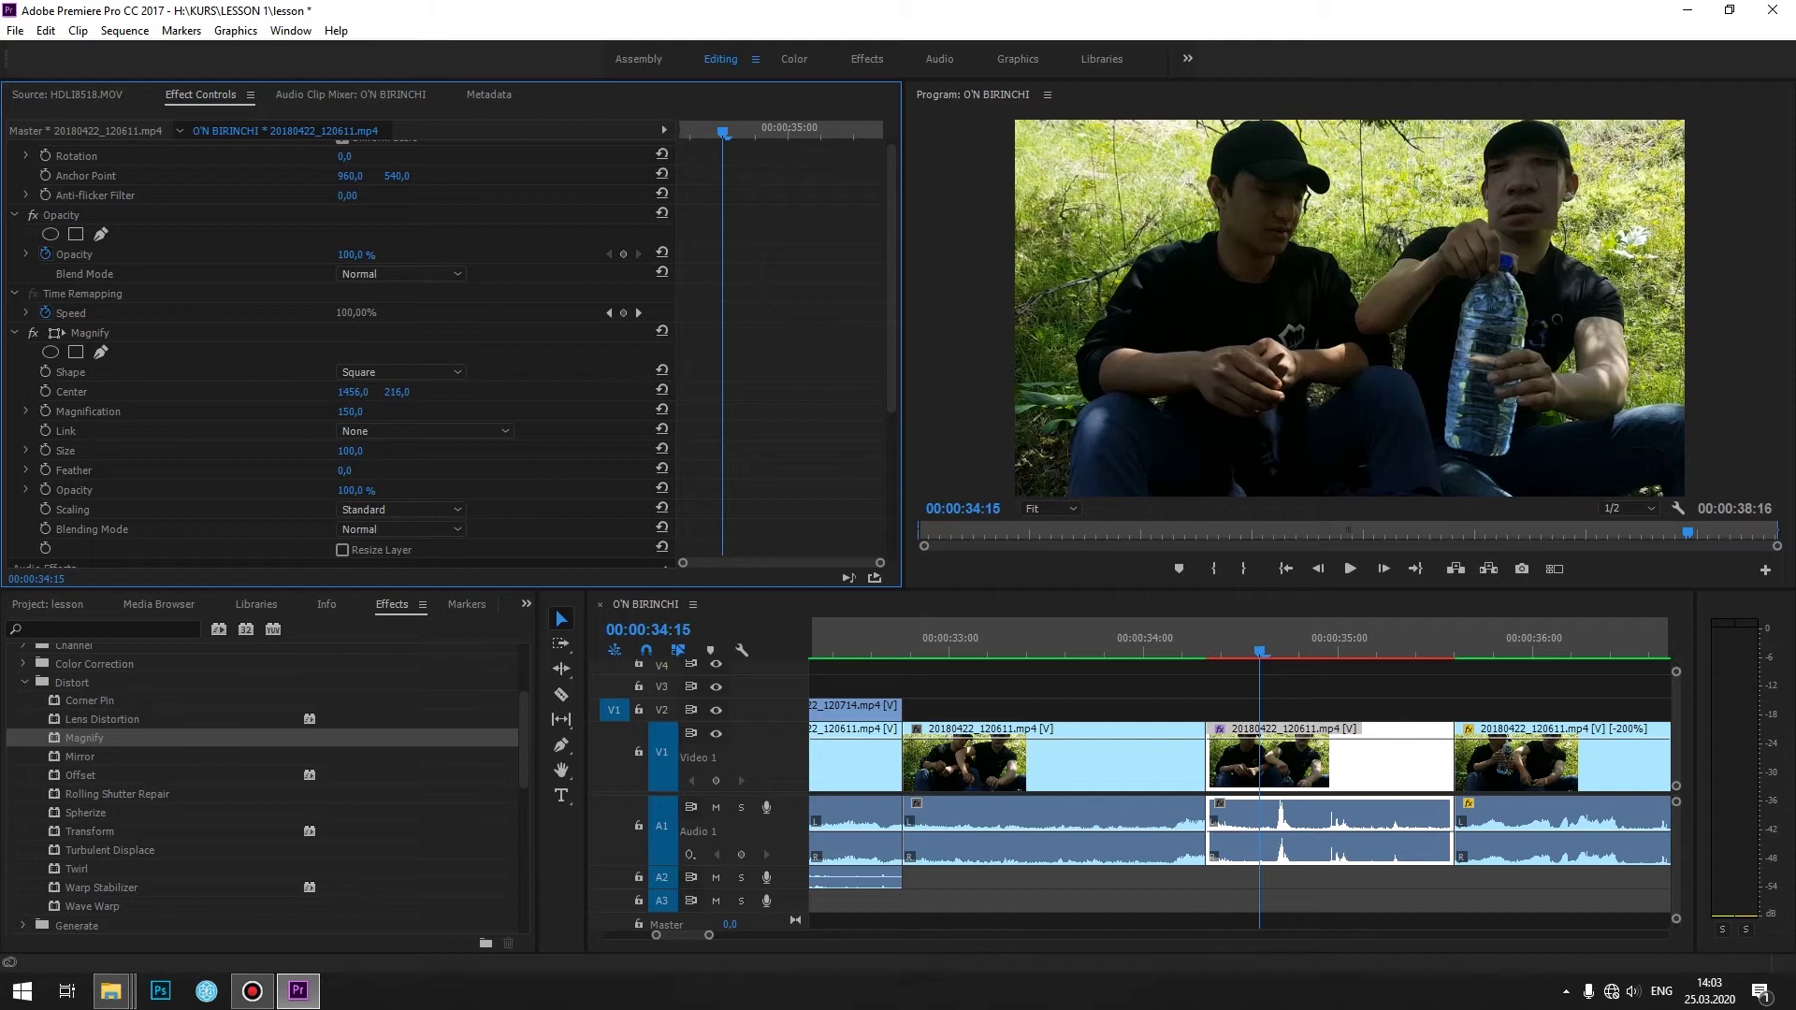
left_click(354, 372)
left_click(375, 395)
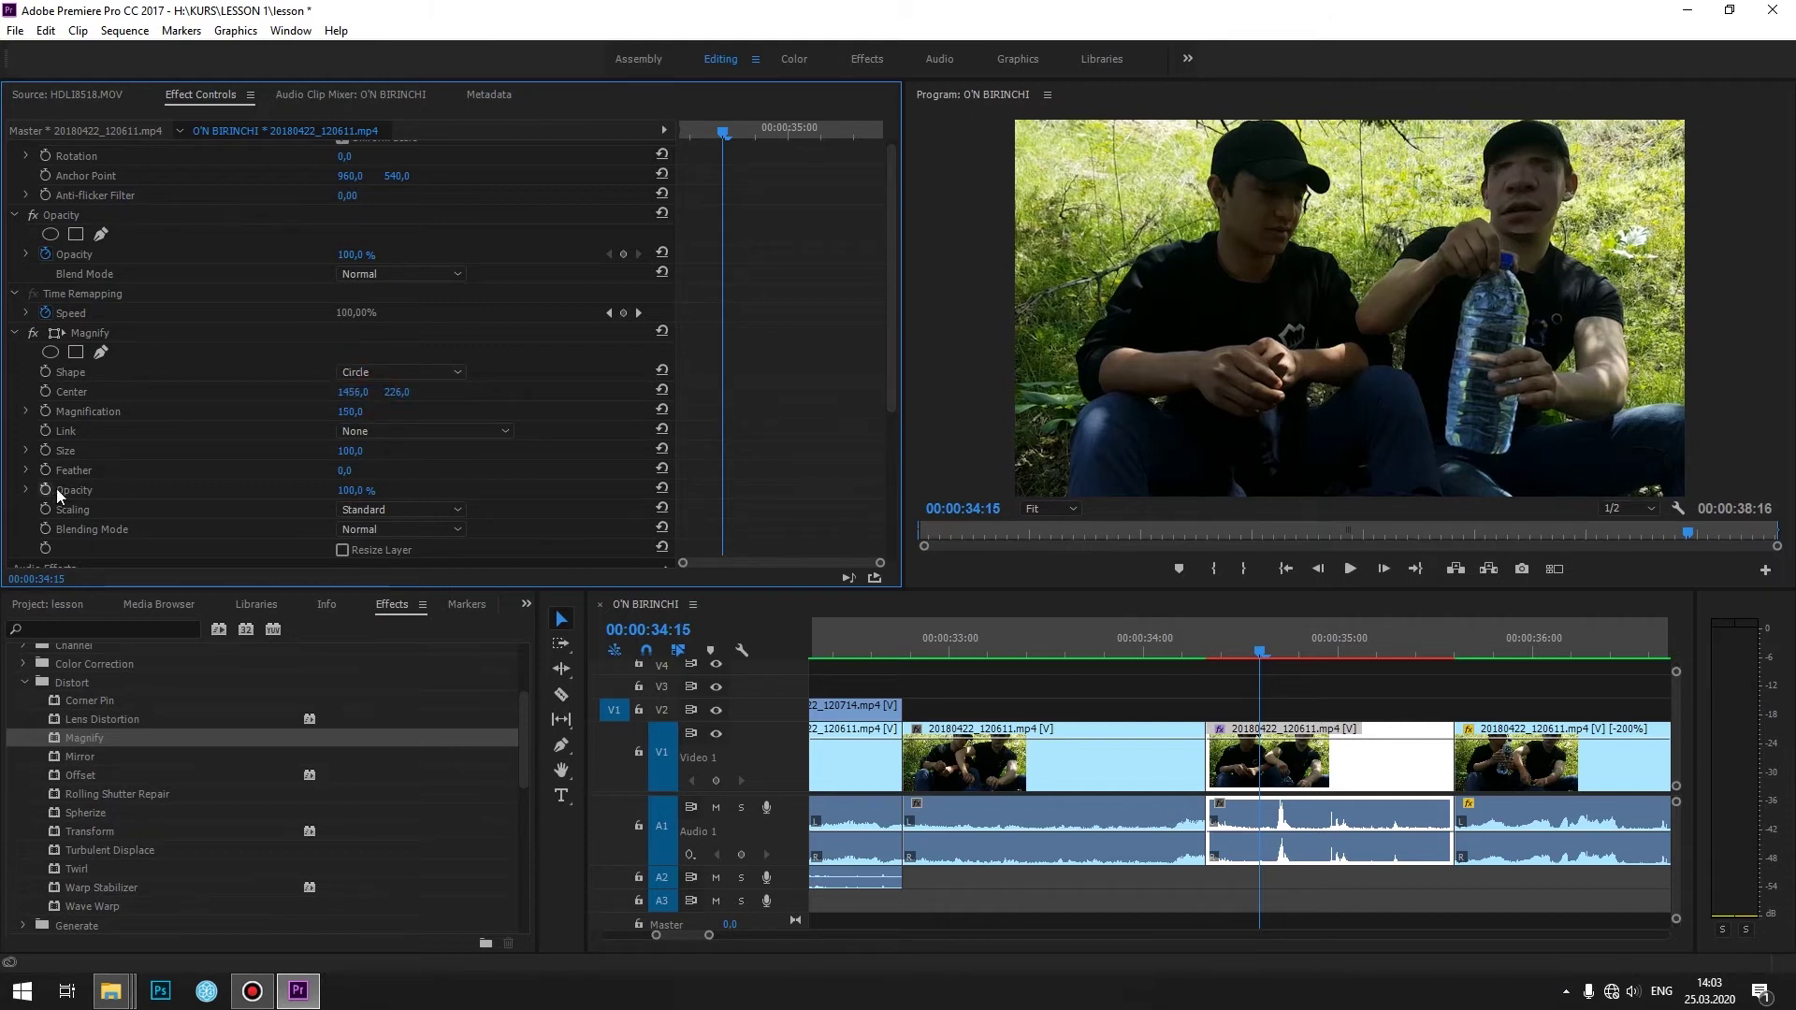
- Set Magnify Feather to 115 and test Opacity before restoring it to full
left_click_drag(344, 471, 481, 471)
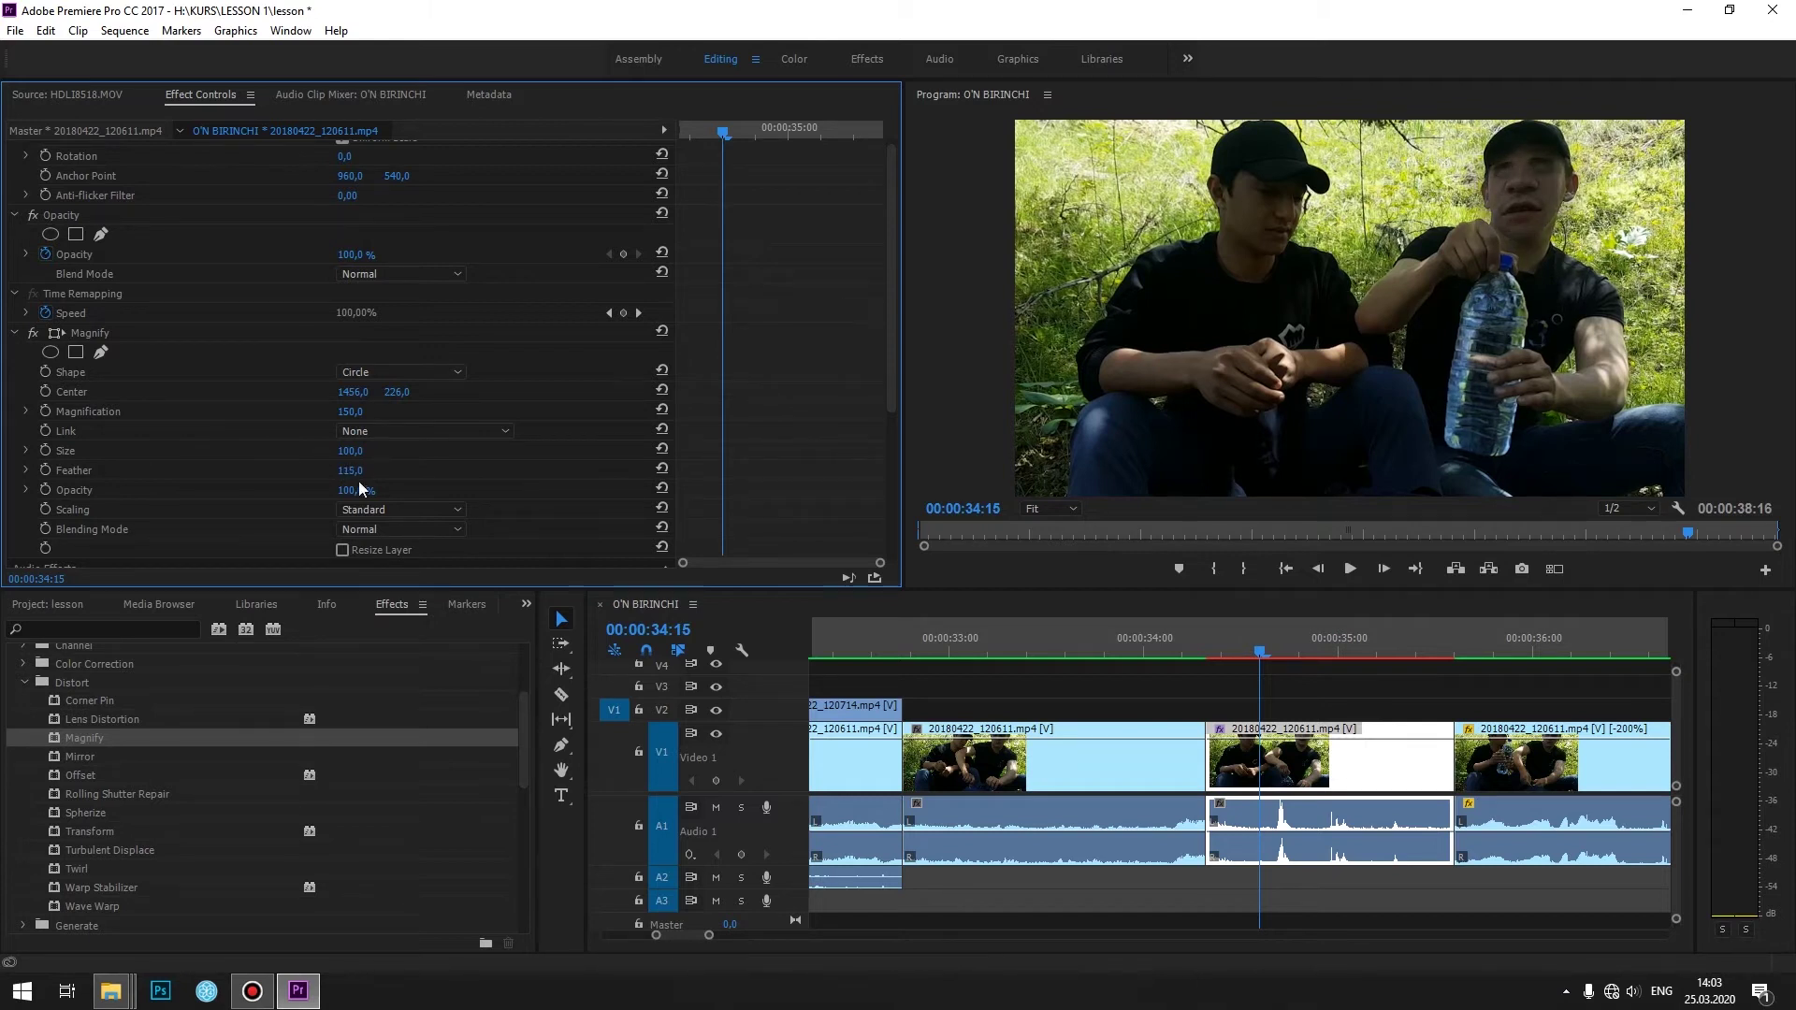
mouse_move(348, 490)
left_mouse_down()
mouse_move(281, 490)
mouse_move(299, 490)
left_mouse_up()
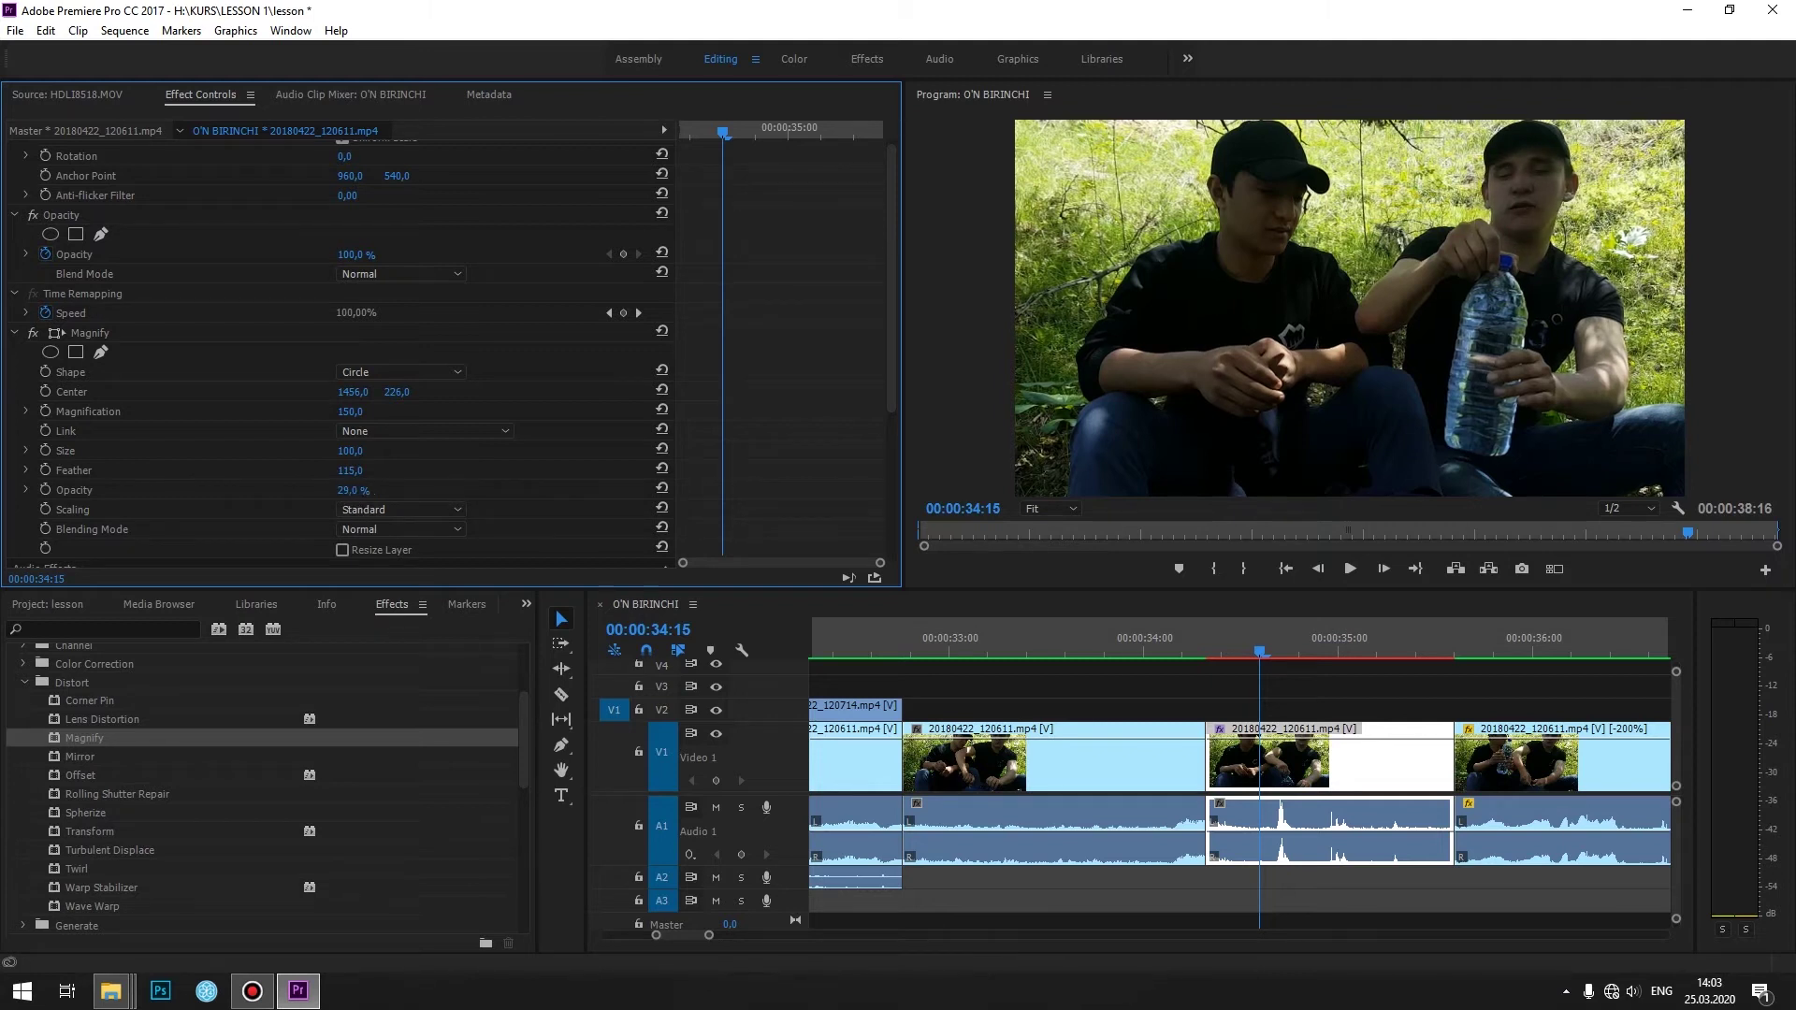
left_click_drag(348, 490, 389, 490)
scroll(282, 512, "down", 1)
scroll(283, 513, "down", 2)
scroll(283, 513, "down", 1)
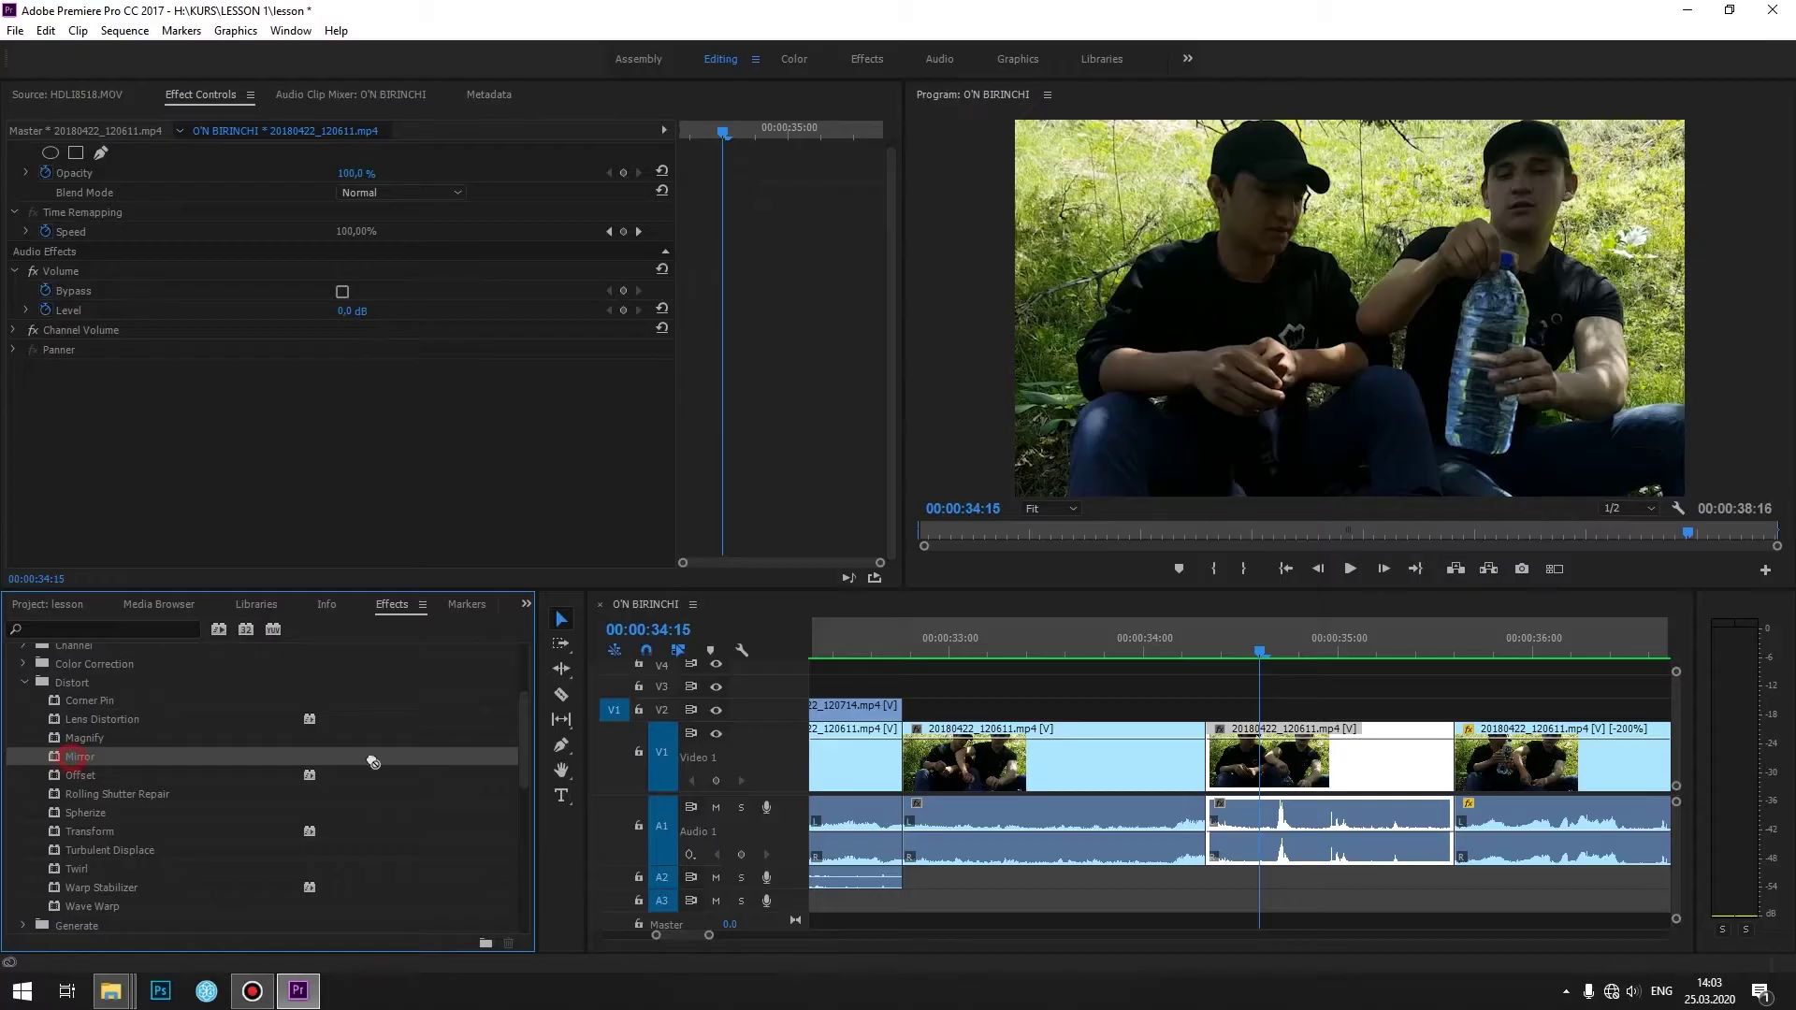
- Apply Mirror to the middle clip, set Reflection Angle to 90° and raise the Reflection Center
left_click_drag(368, 760, 1350, 754)
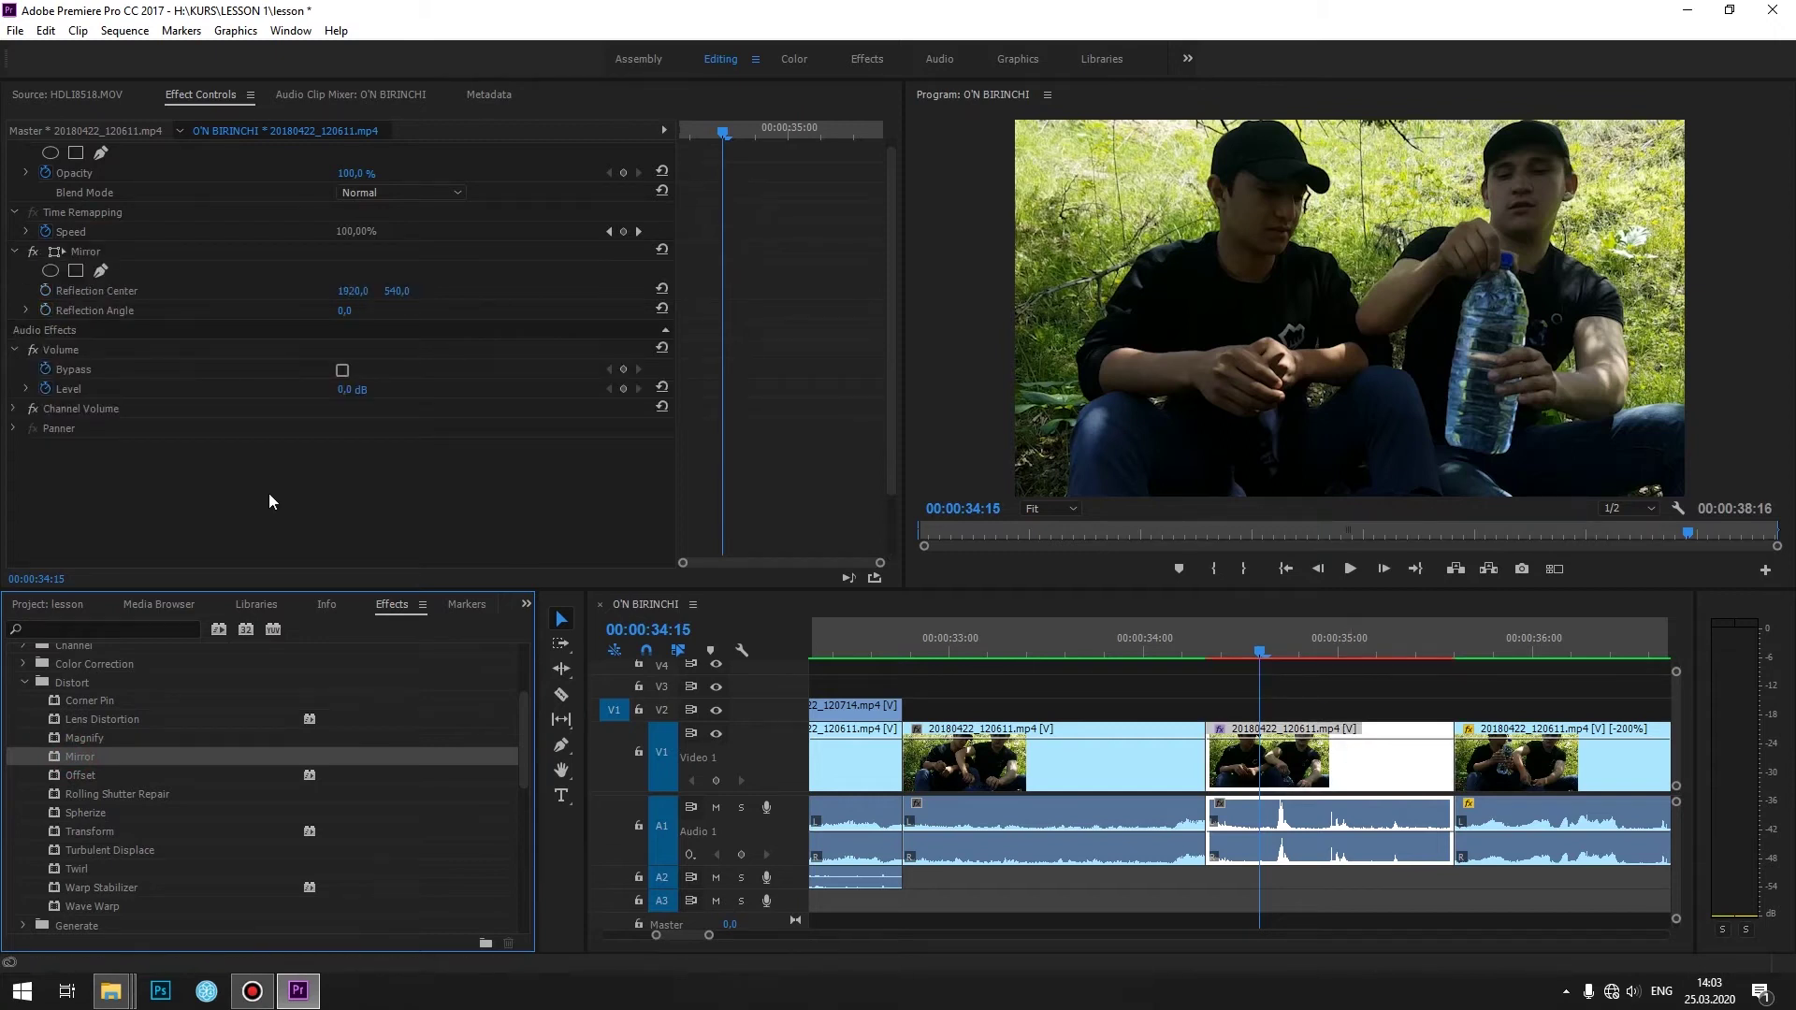
left_click(343, 310)
type("15")
key("Return")
left_click_drag(346, 311, 415, 311)
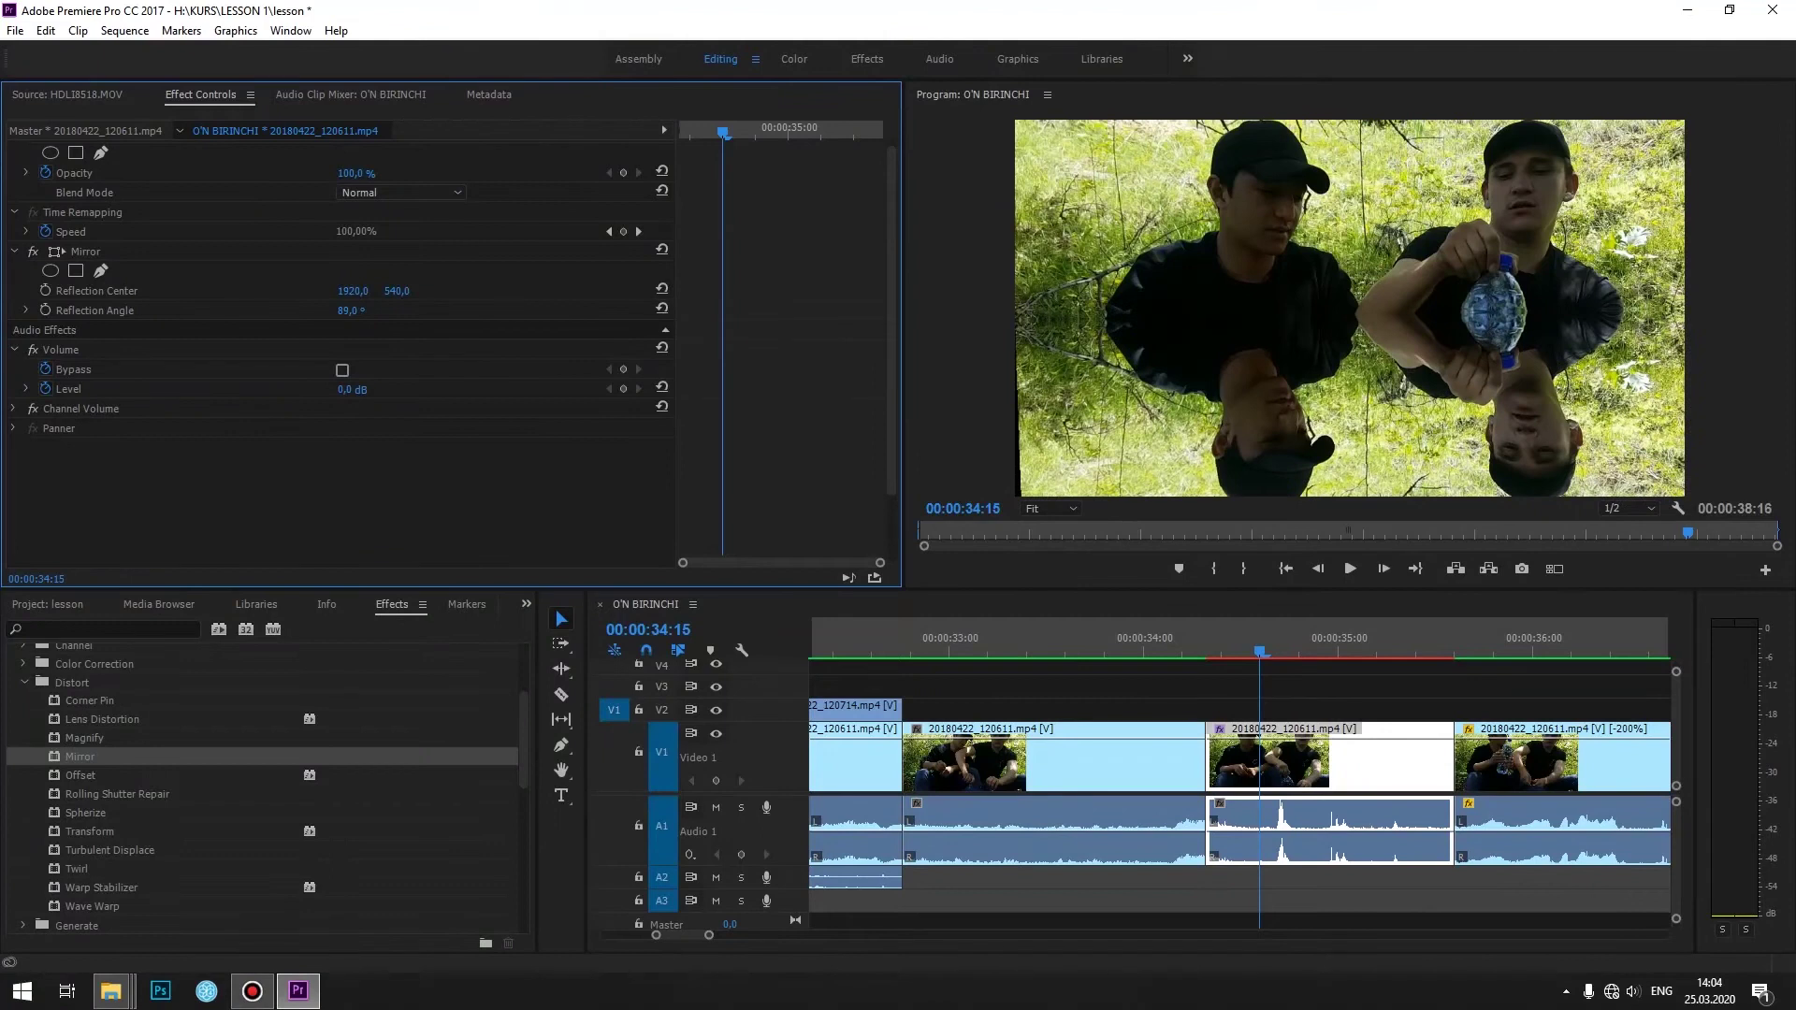
left_click(368, 310)
type("90")
left_click(449, 316)
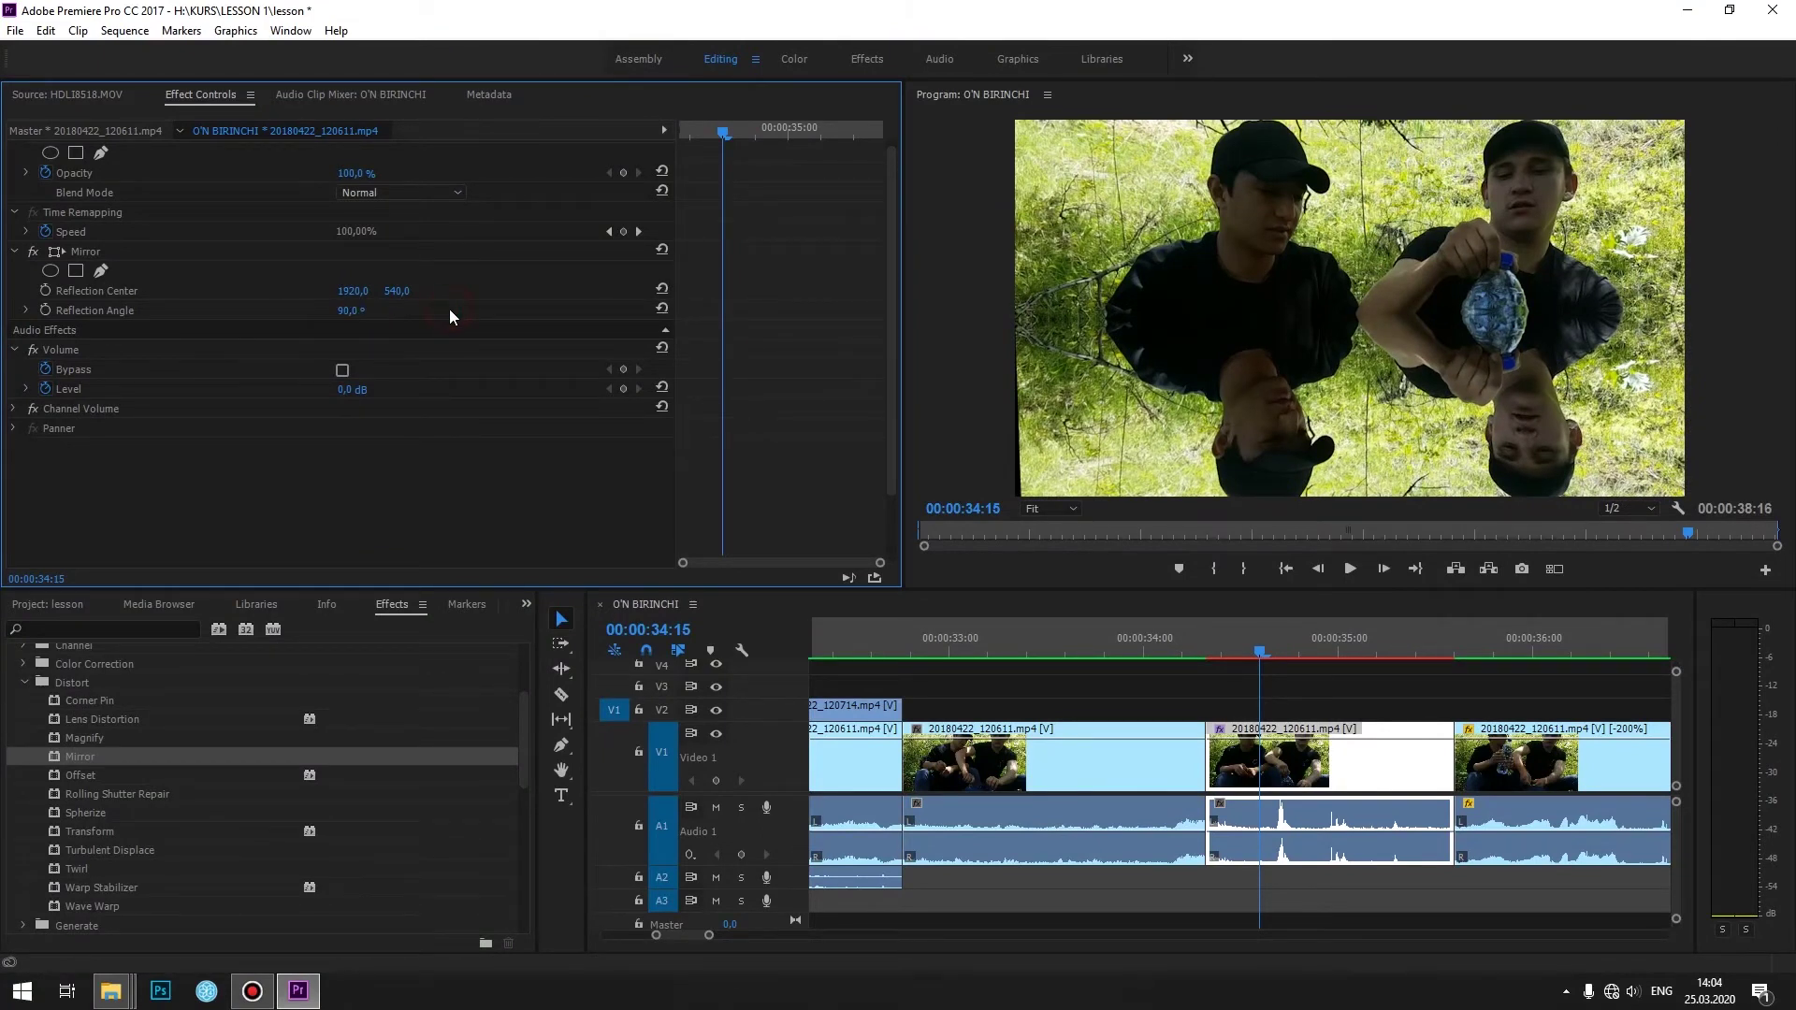
left_click_drag(396, 291, 356, 291)
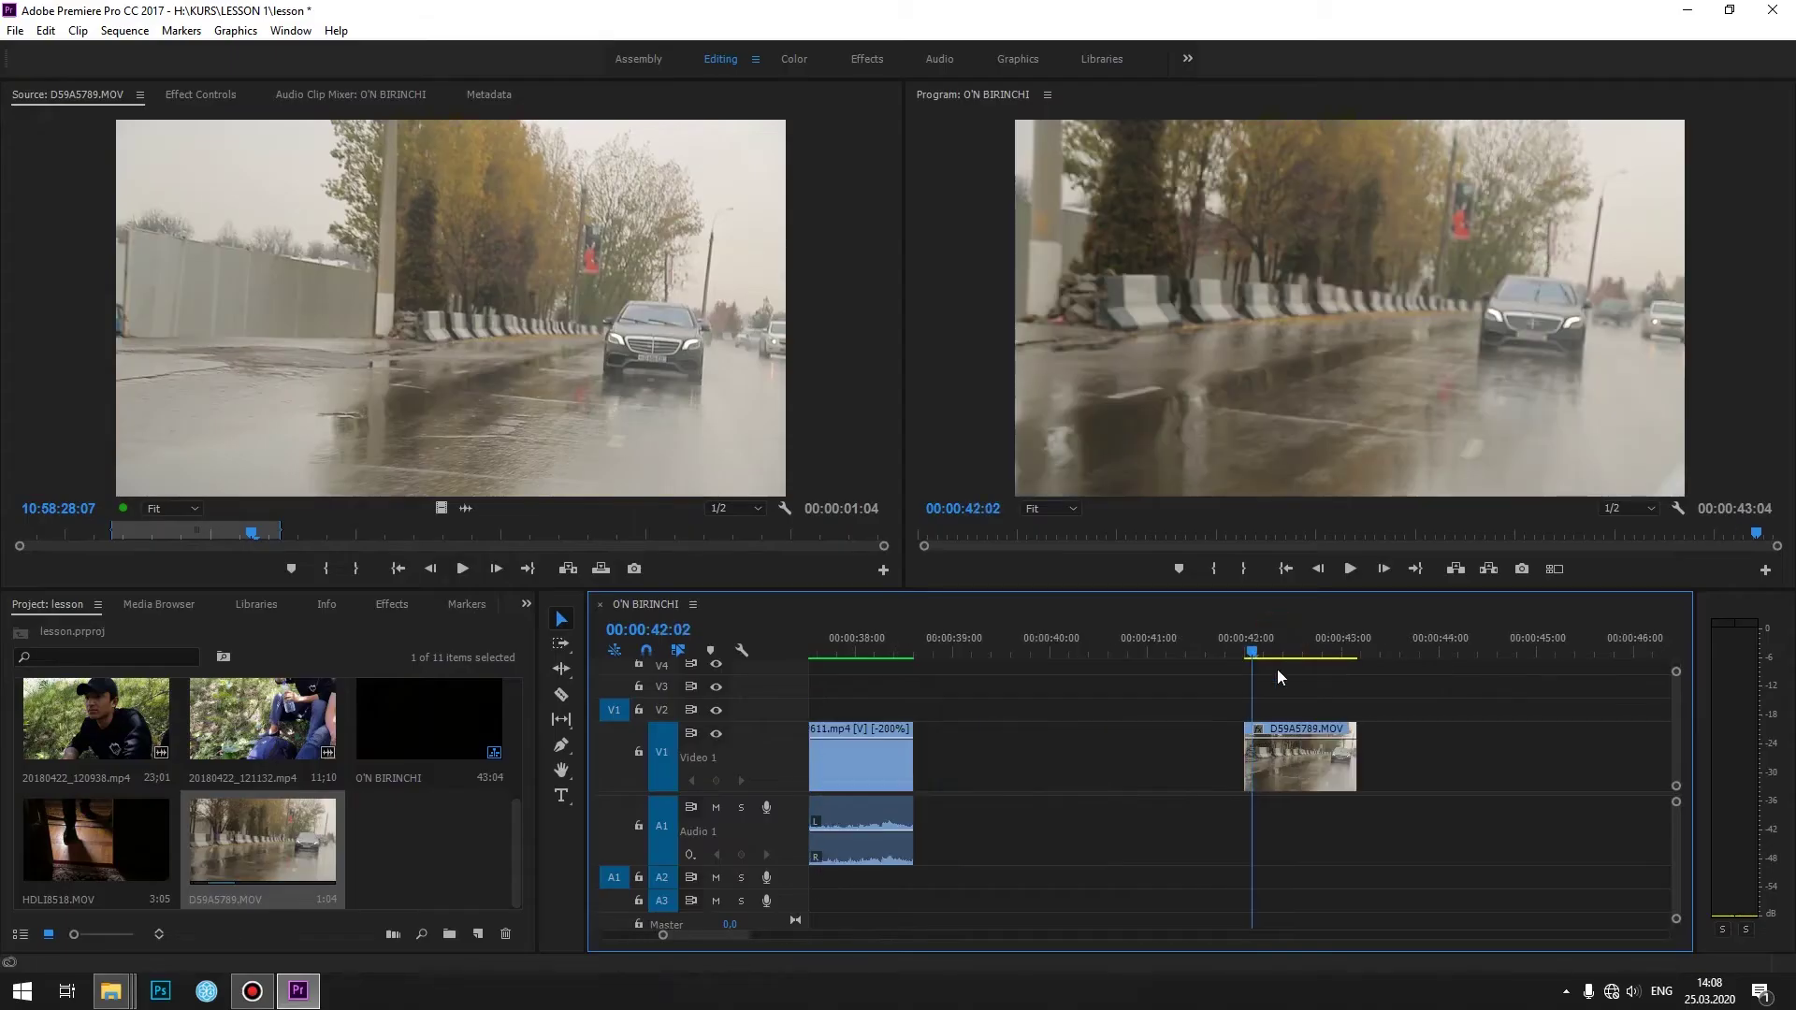
- Apply Warp Stabilizer from the Effects panel to the road clip DS9A5789.MOV
key("=")
key("=")
scroll(1255, 688, "down", 3)
left_click(1076, 781)
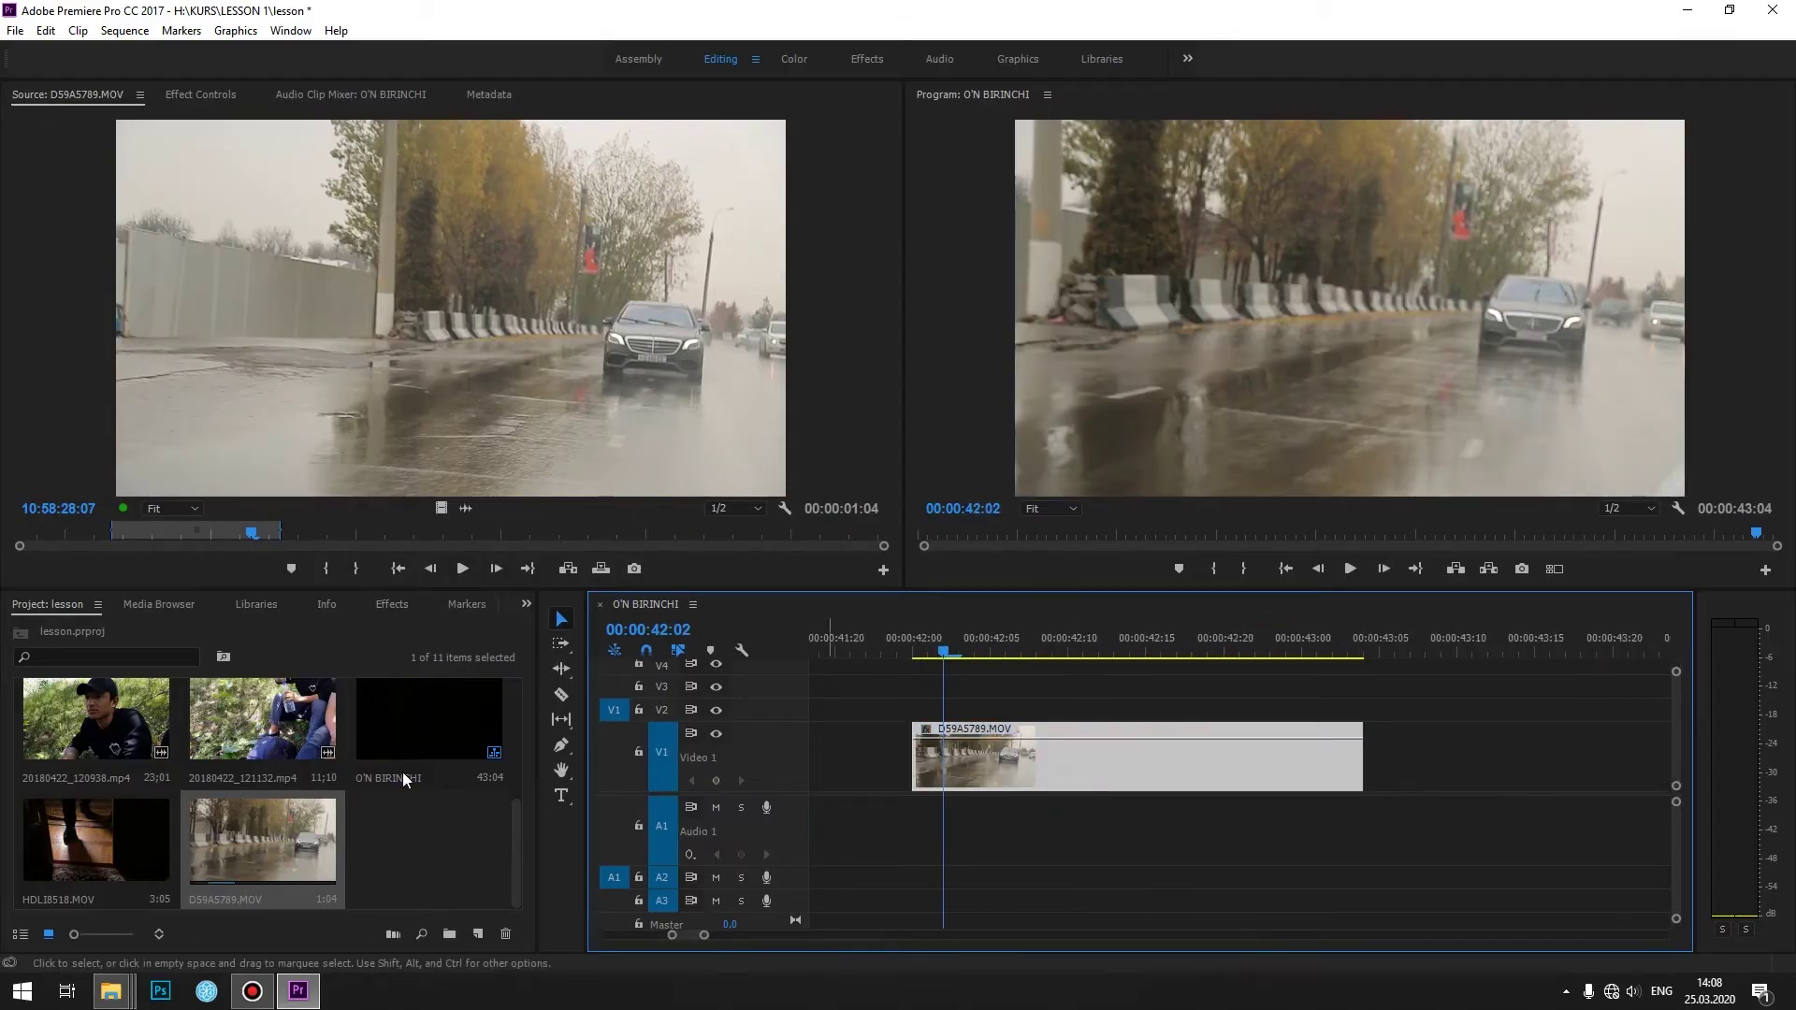
left_click(527, 604)
left_click(555, 709)
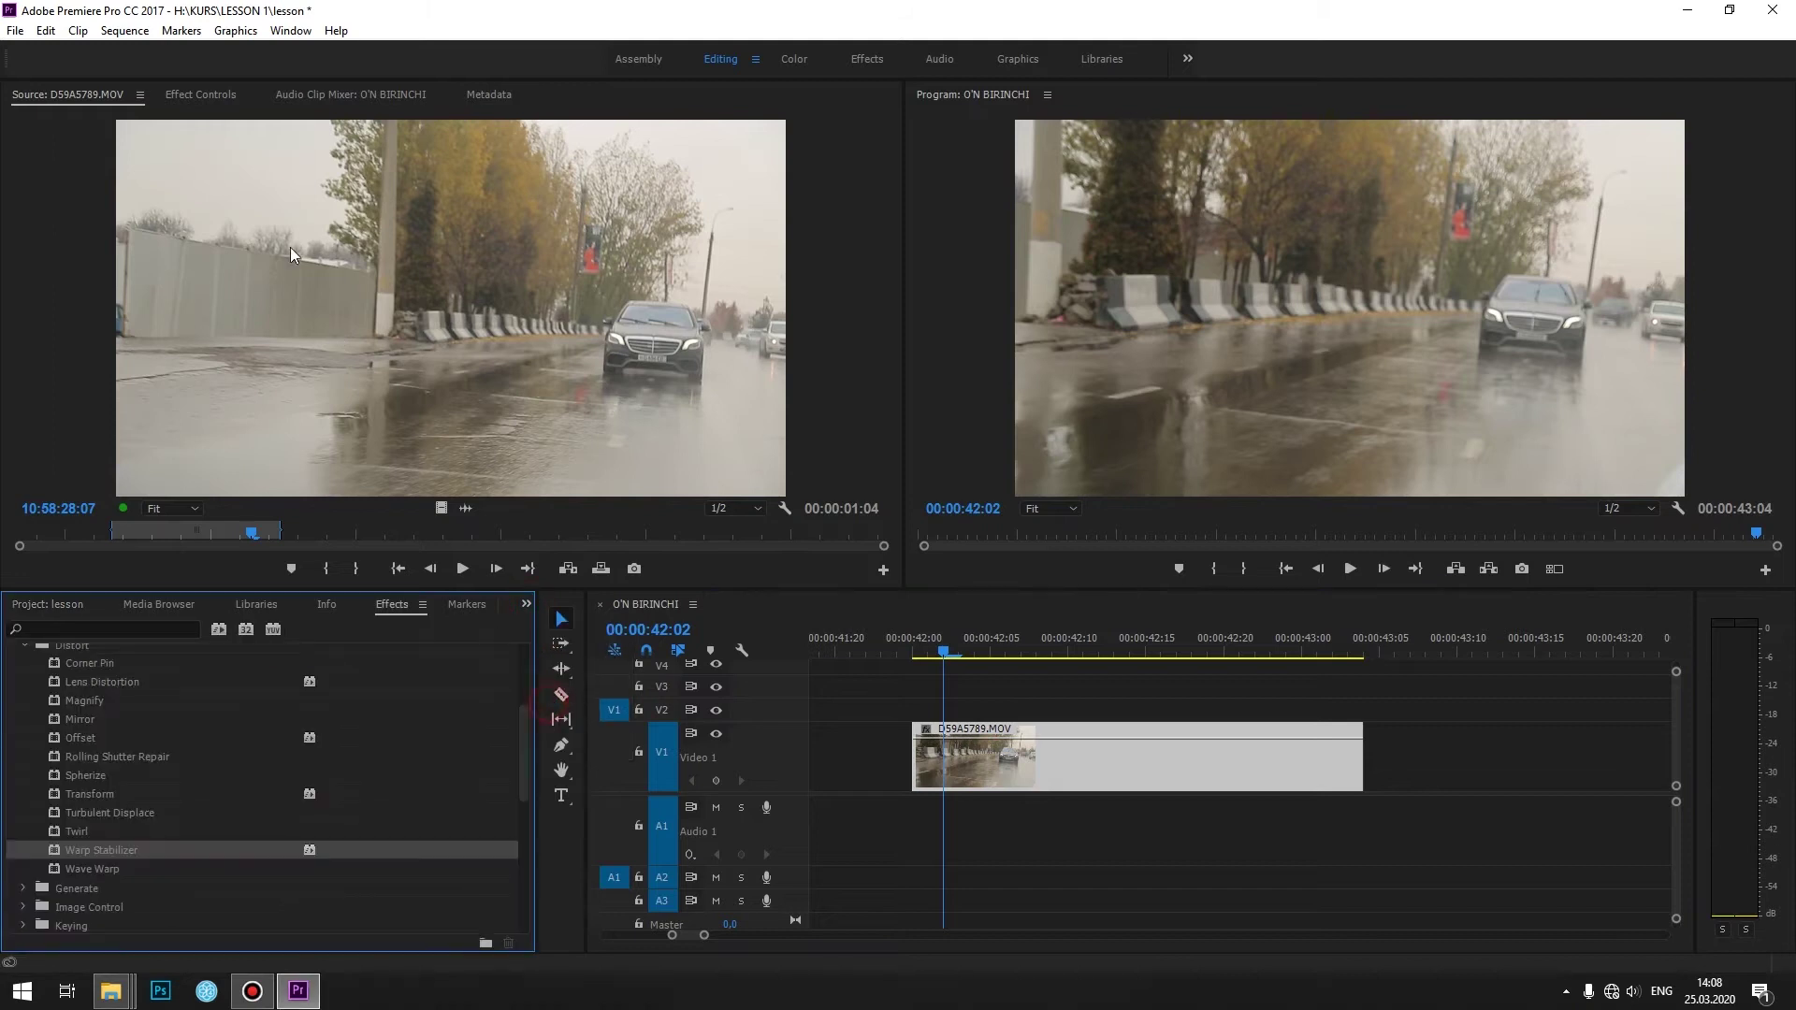
left_click(208, 95)
left_click_drag(109, 848, 968, 771)
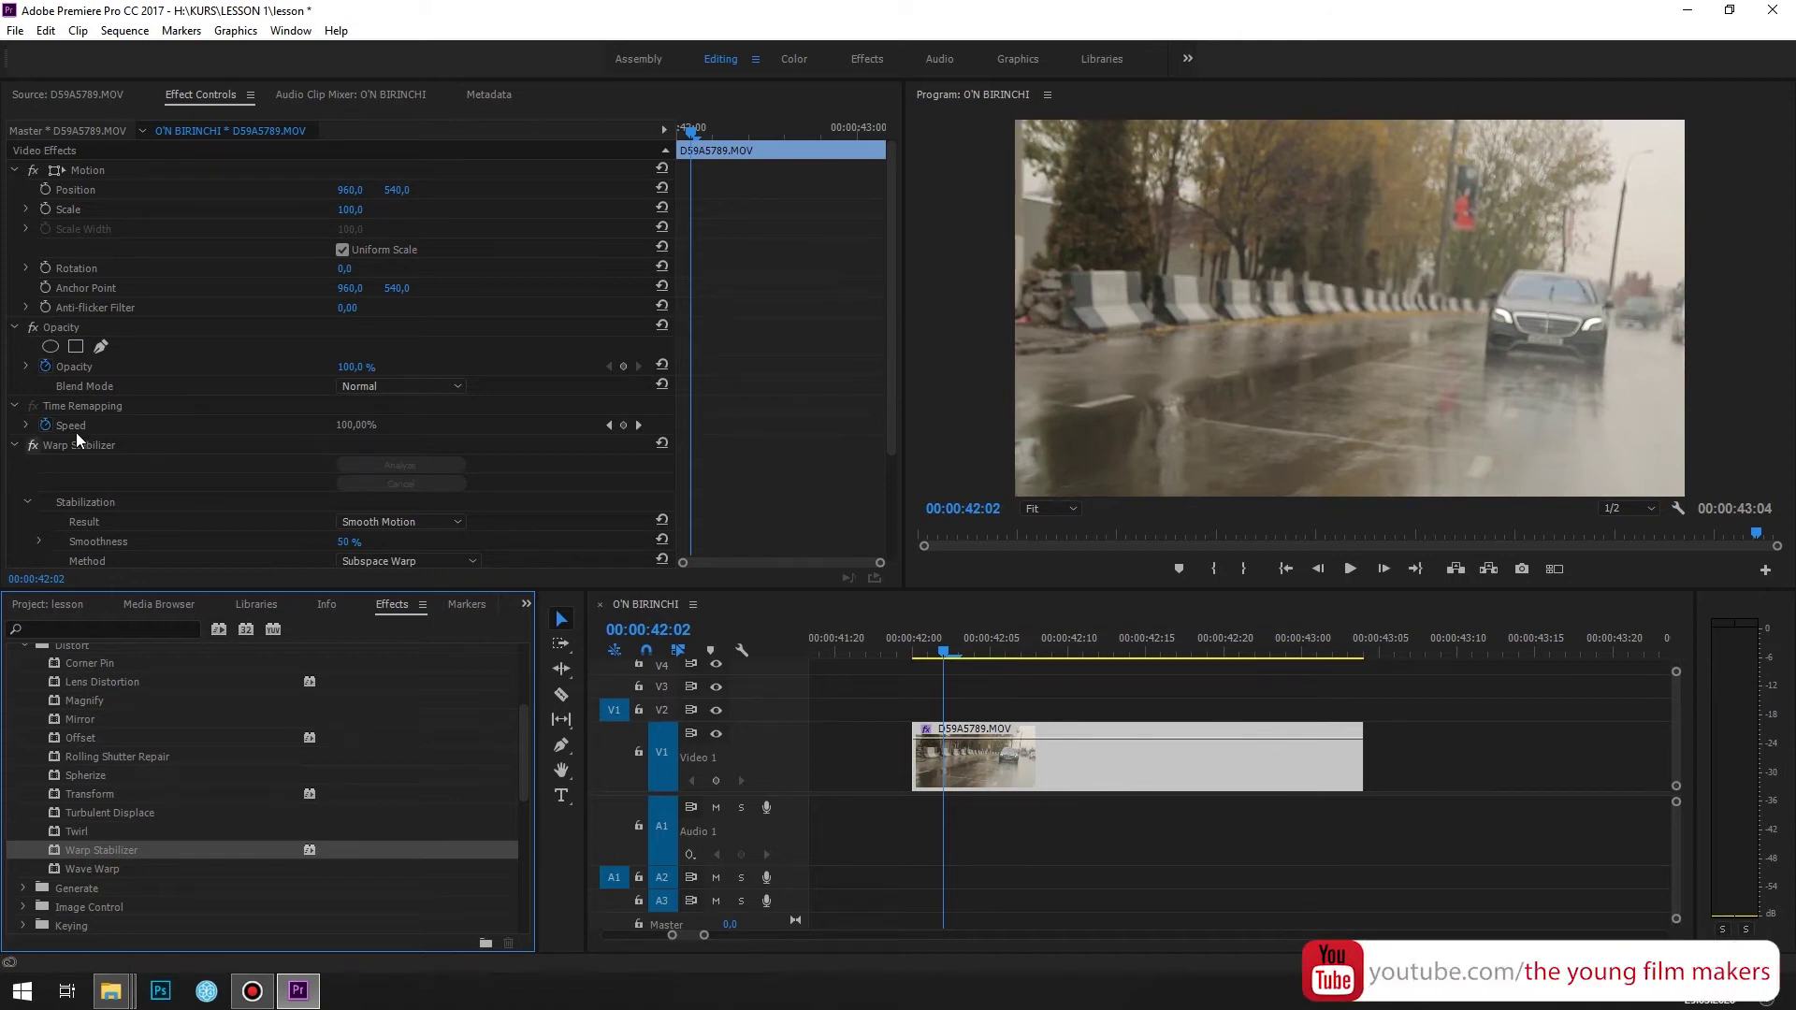
left_click(75, 442)
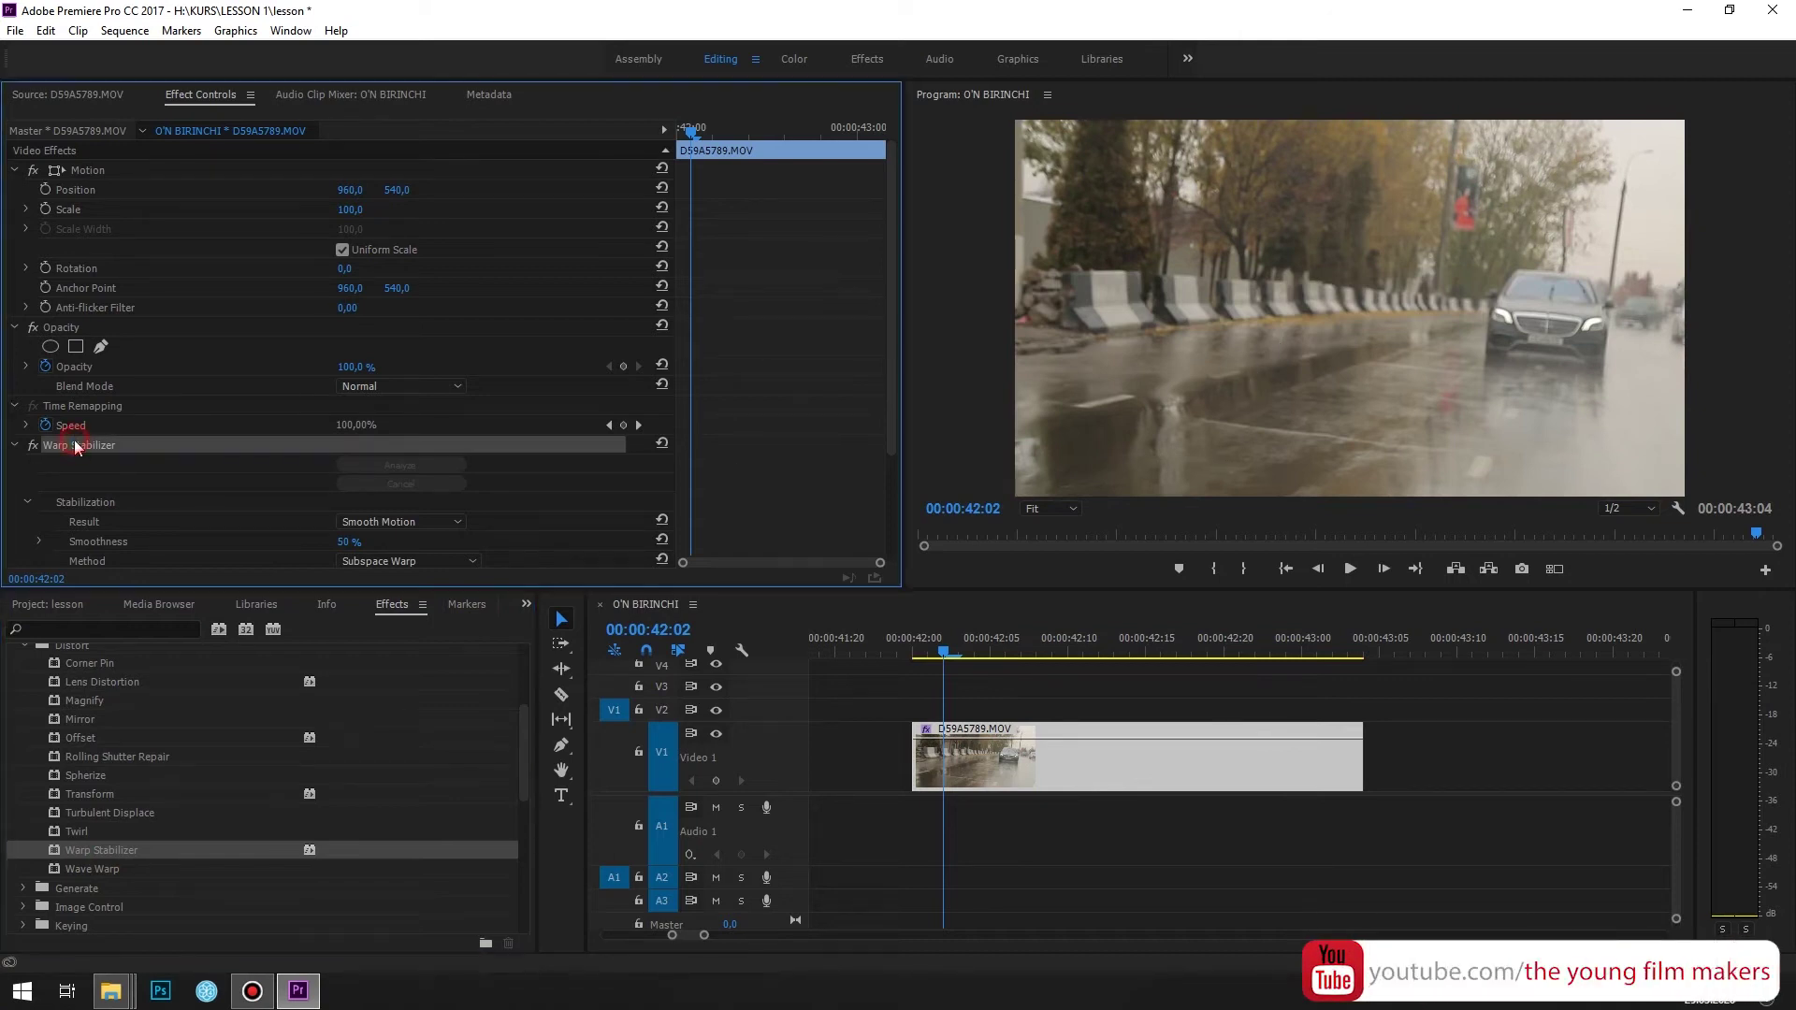
scroll(129, 455, "down", 1)
scroll(130, 454, "down", 2)
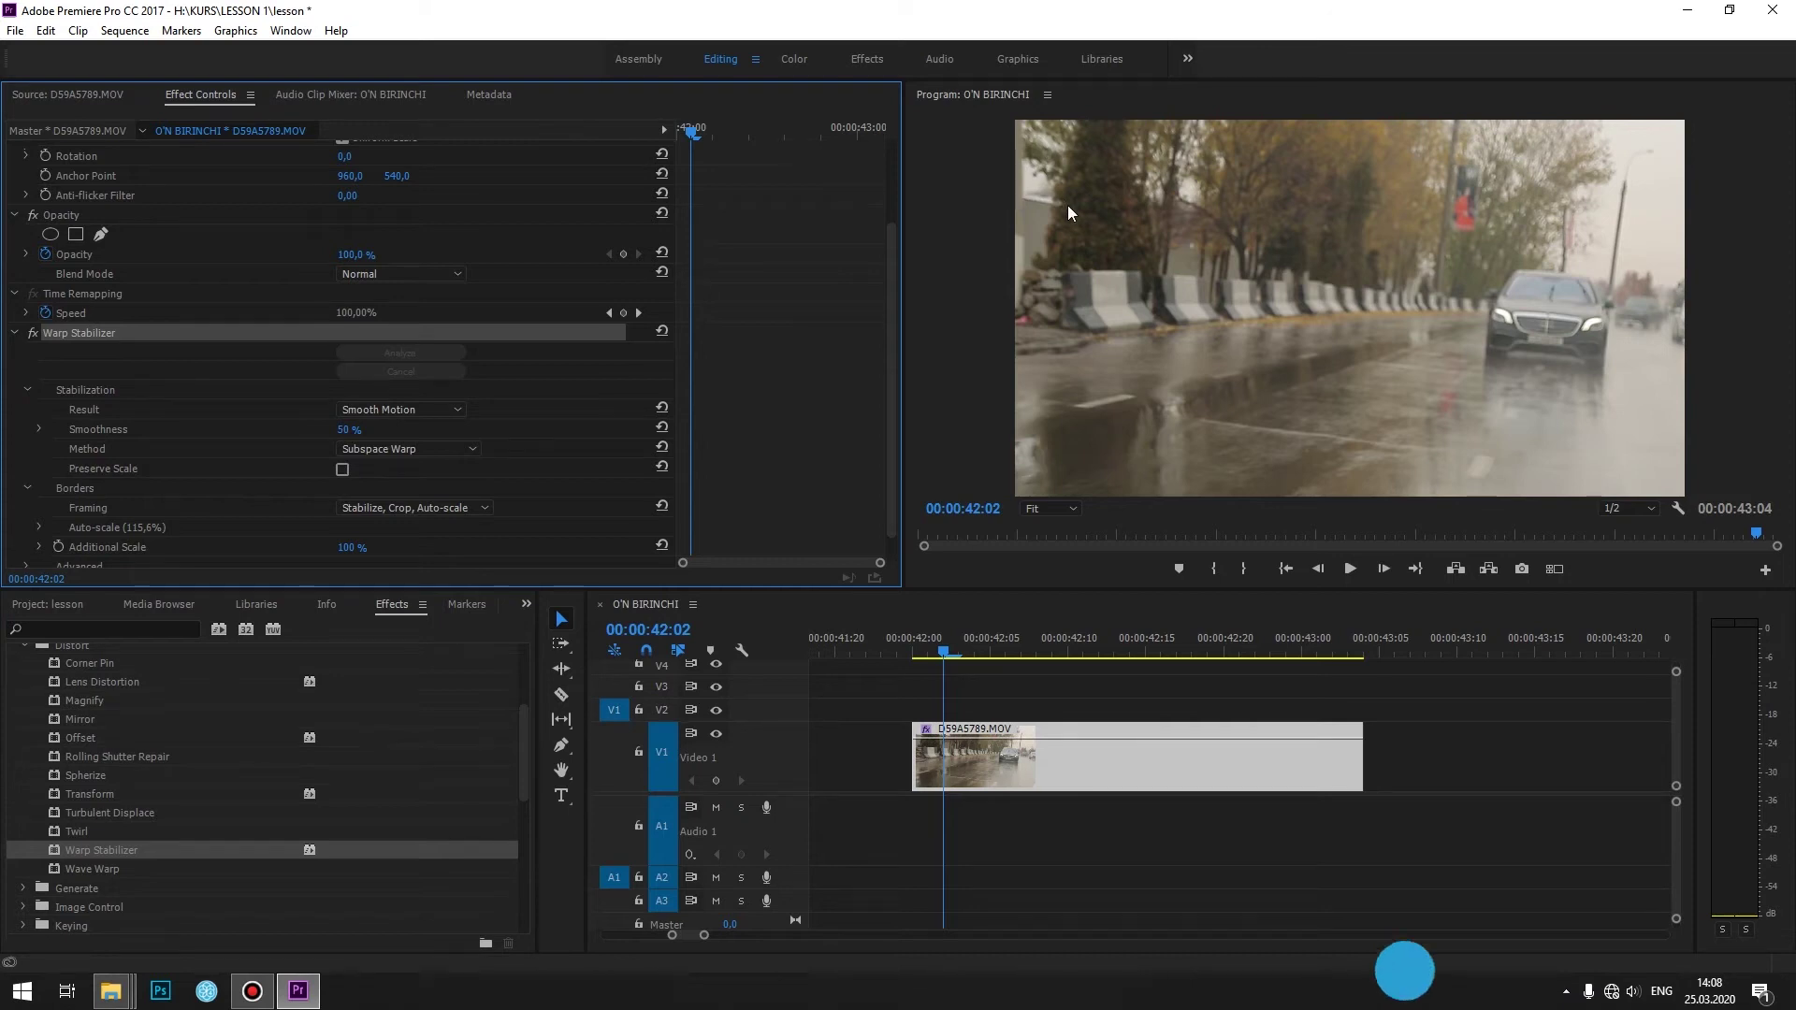
- Play the road clip and compare it with Warp Stabilizer switched off and back on
left_click(1001, 684)
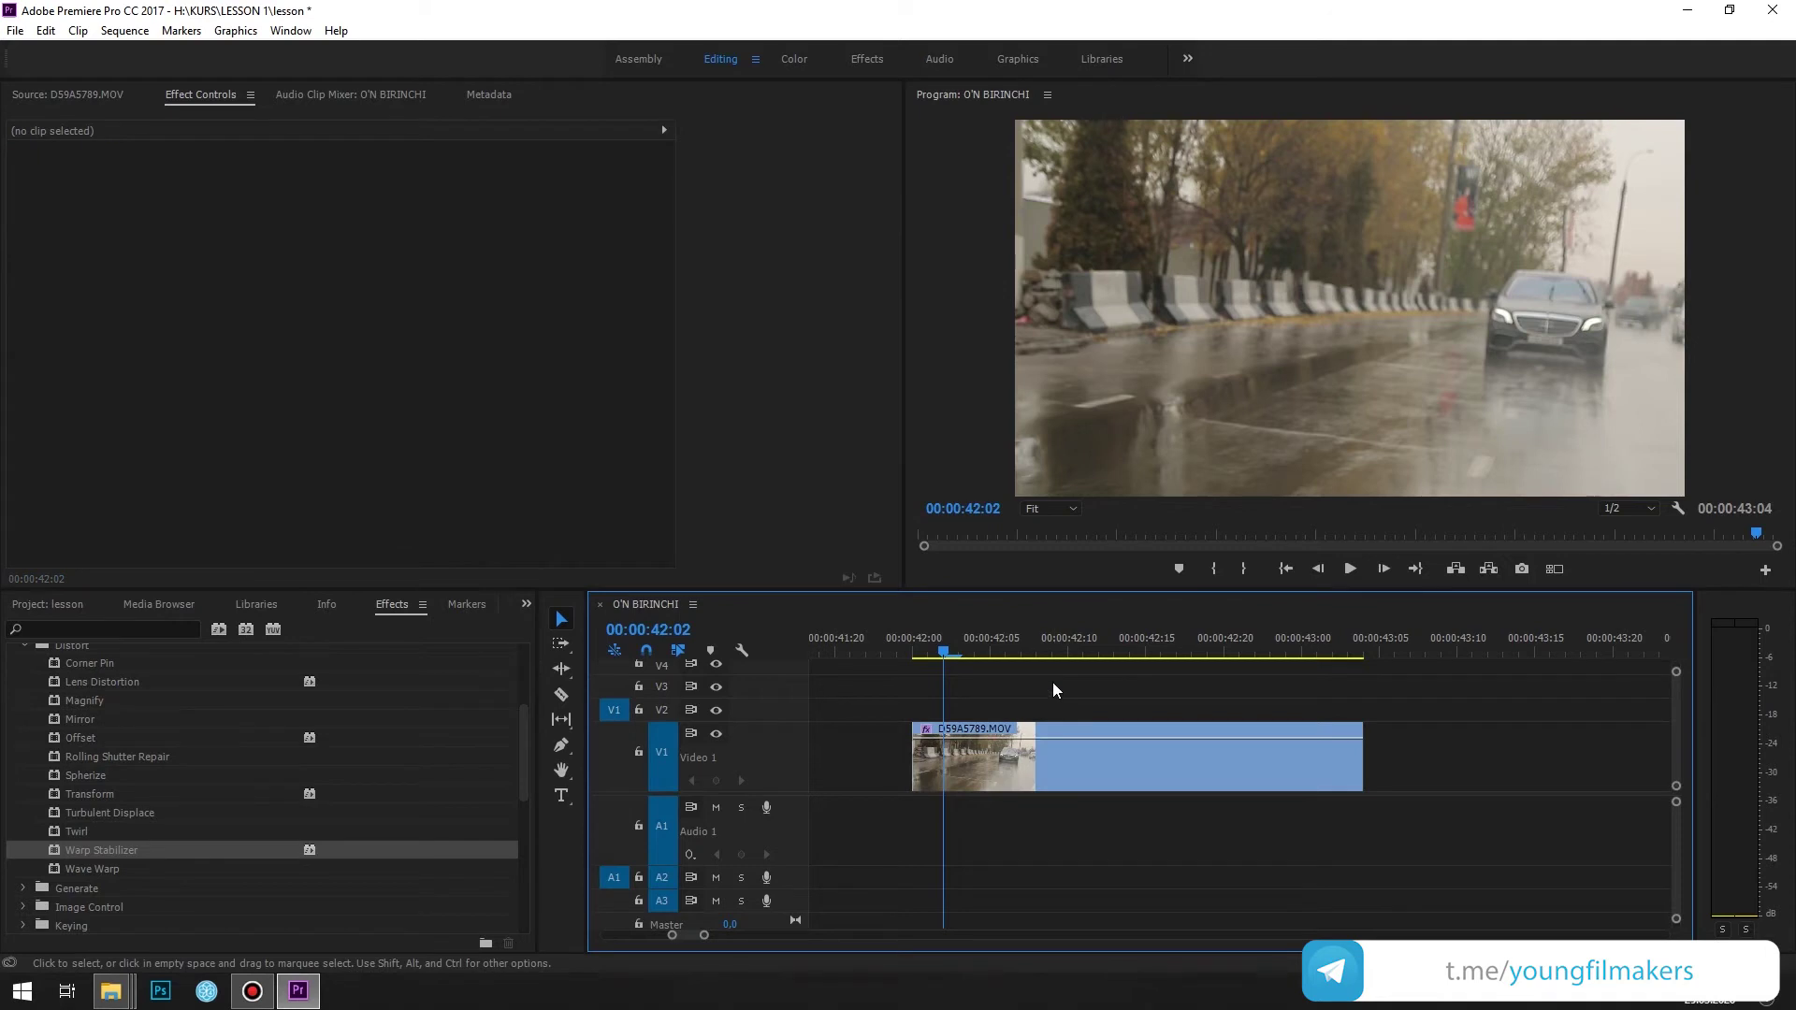
key("space")
left_click(945, 640)
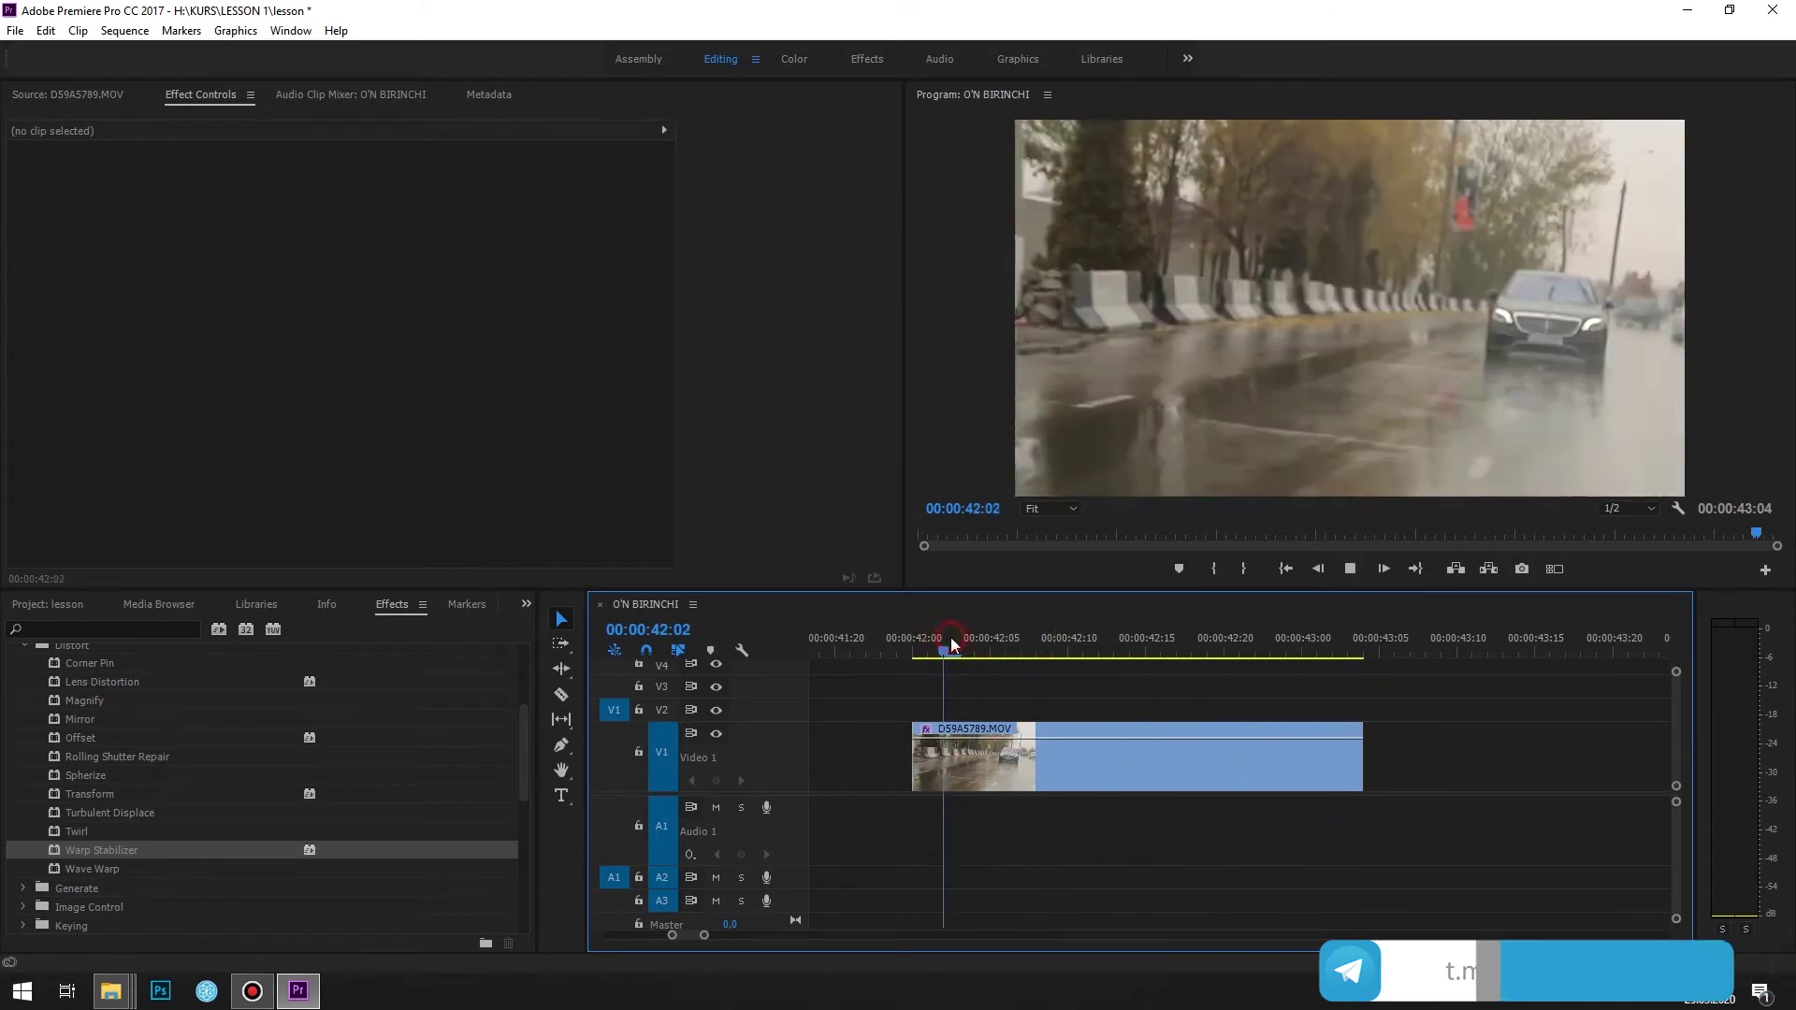
left_click(951, 637)
left_click(1029, 781)
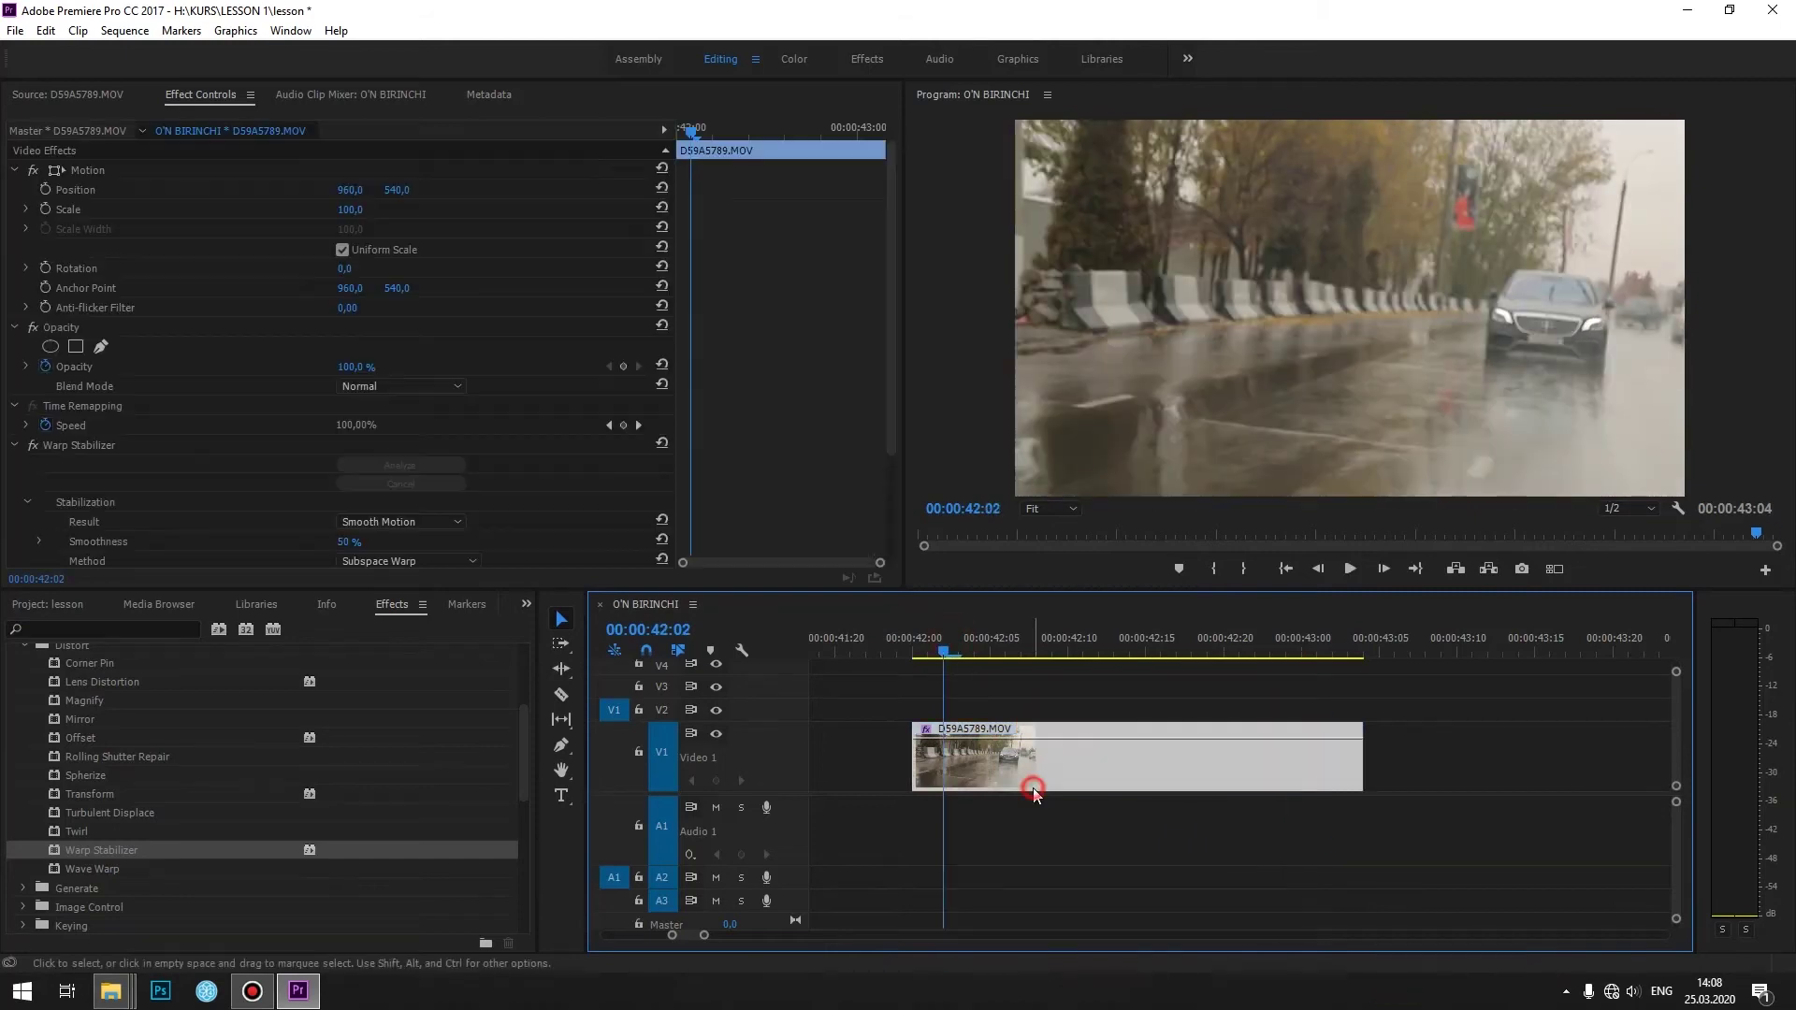
left_click(34, 448)
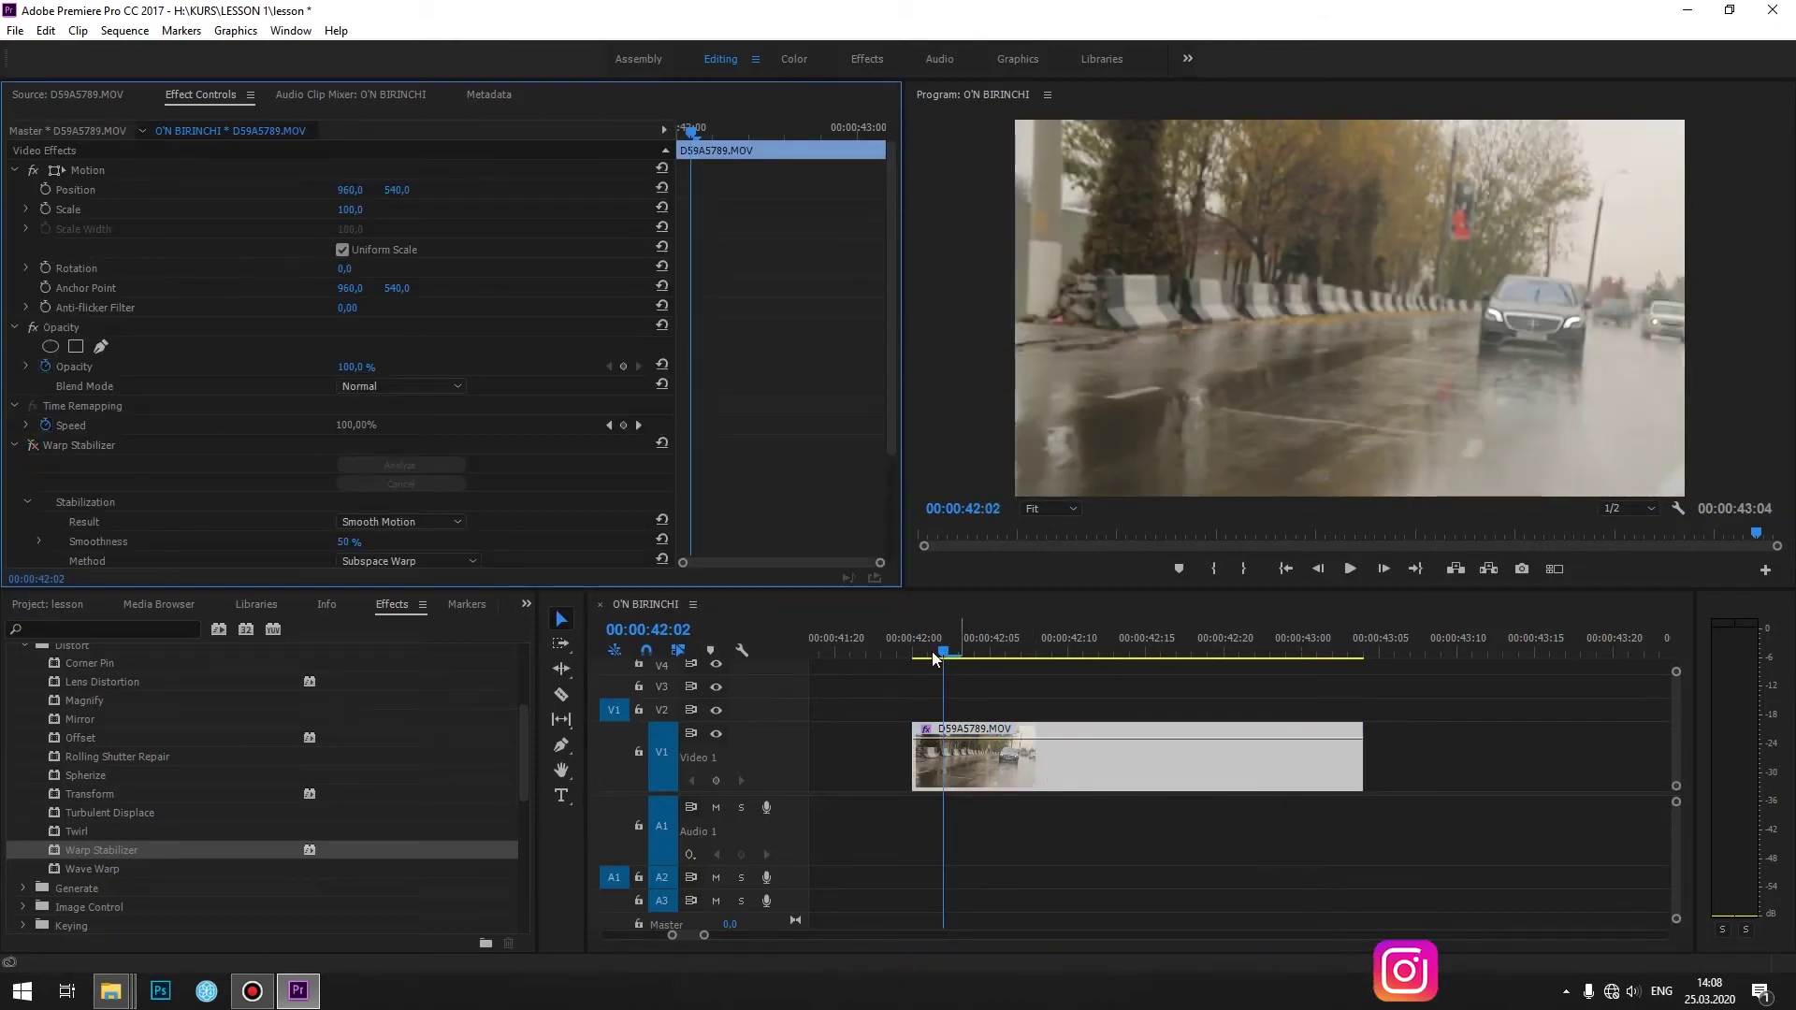
left_click(32, 448)
key("space")
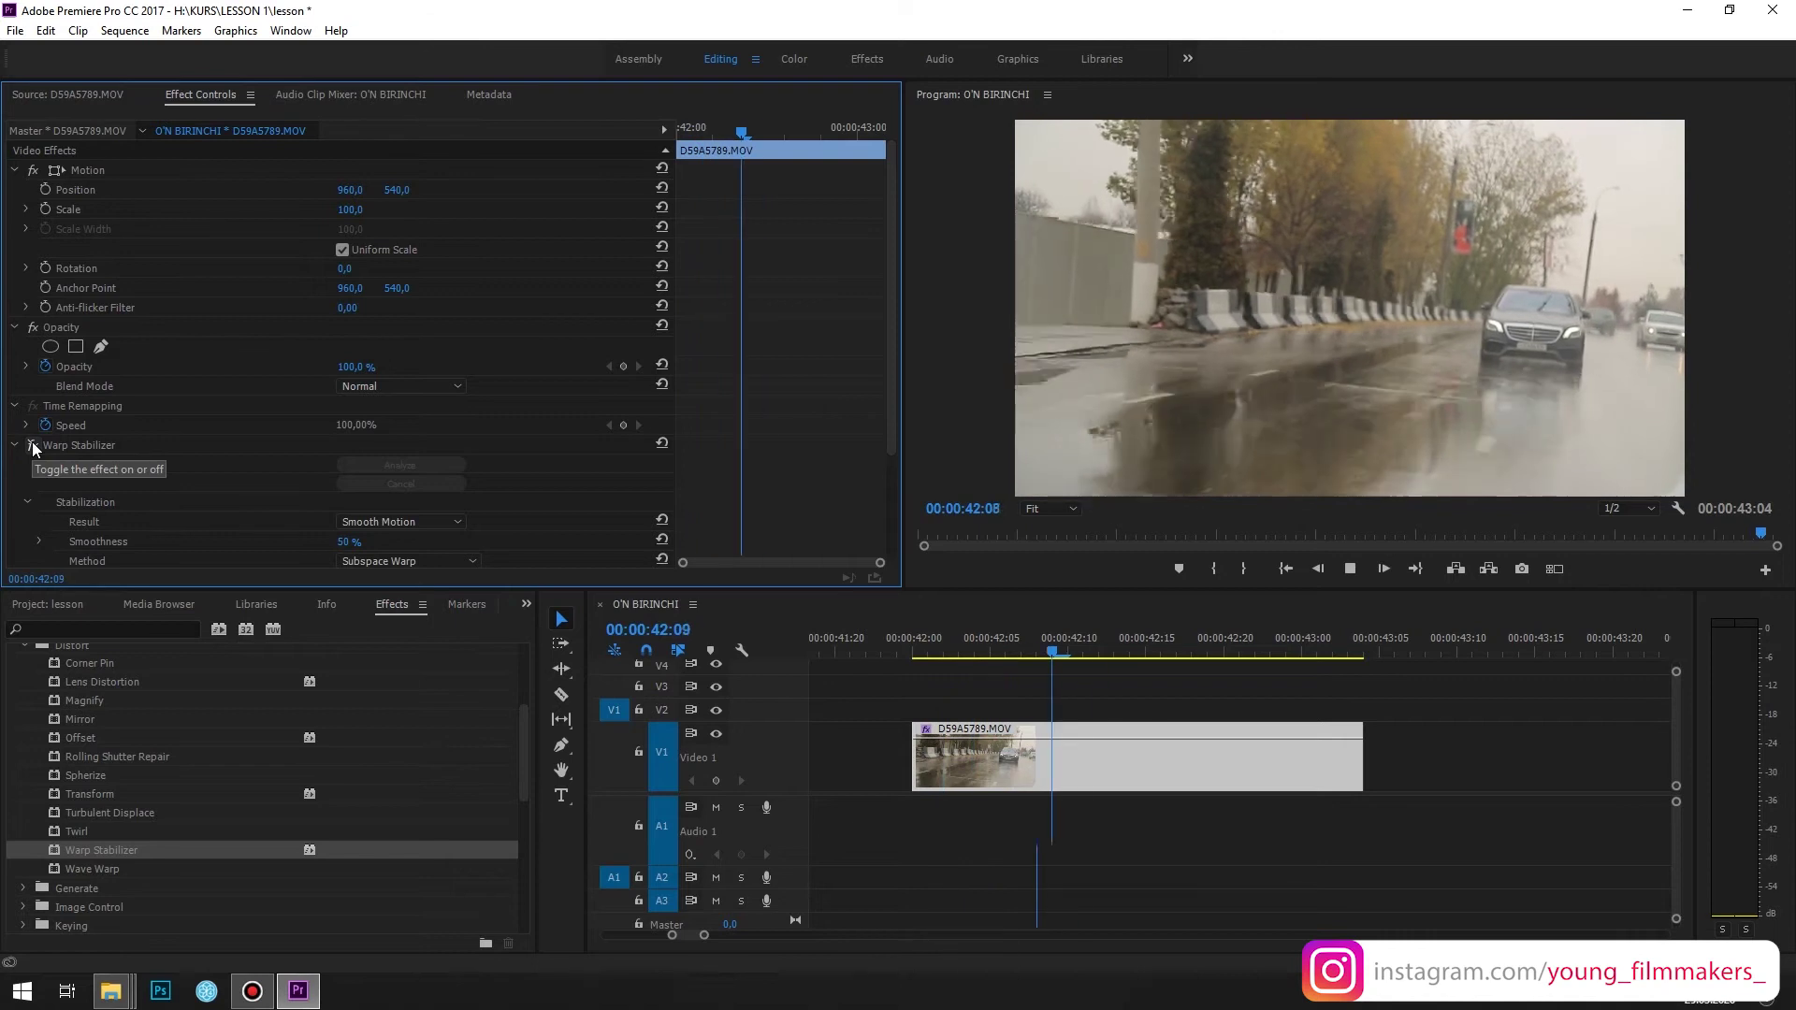
left_click(927, 644)
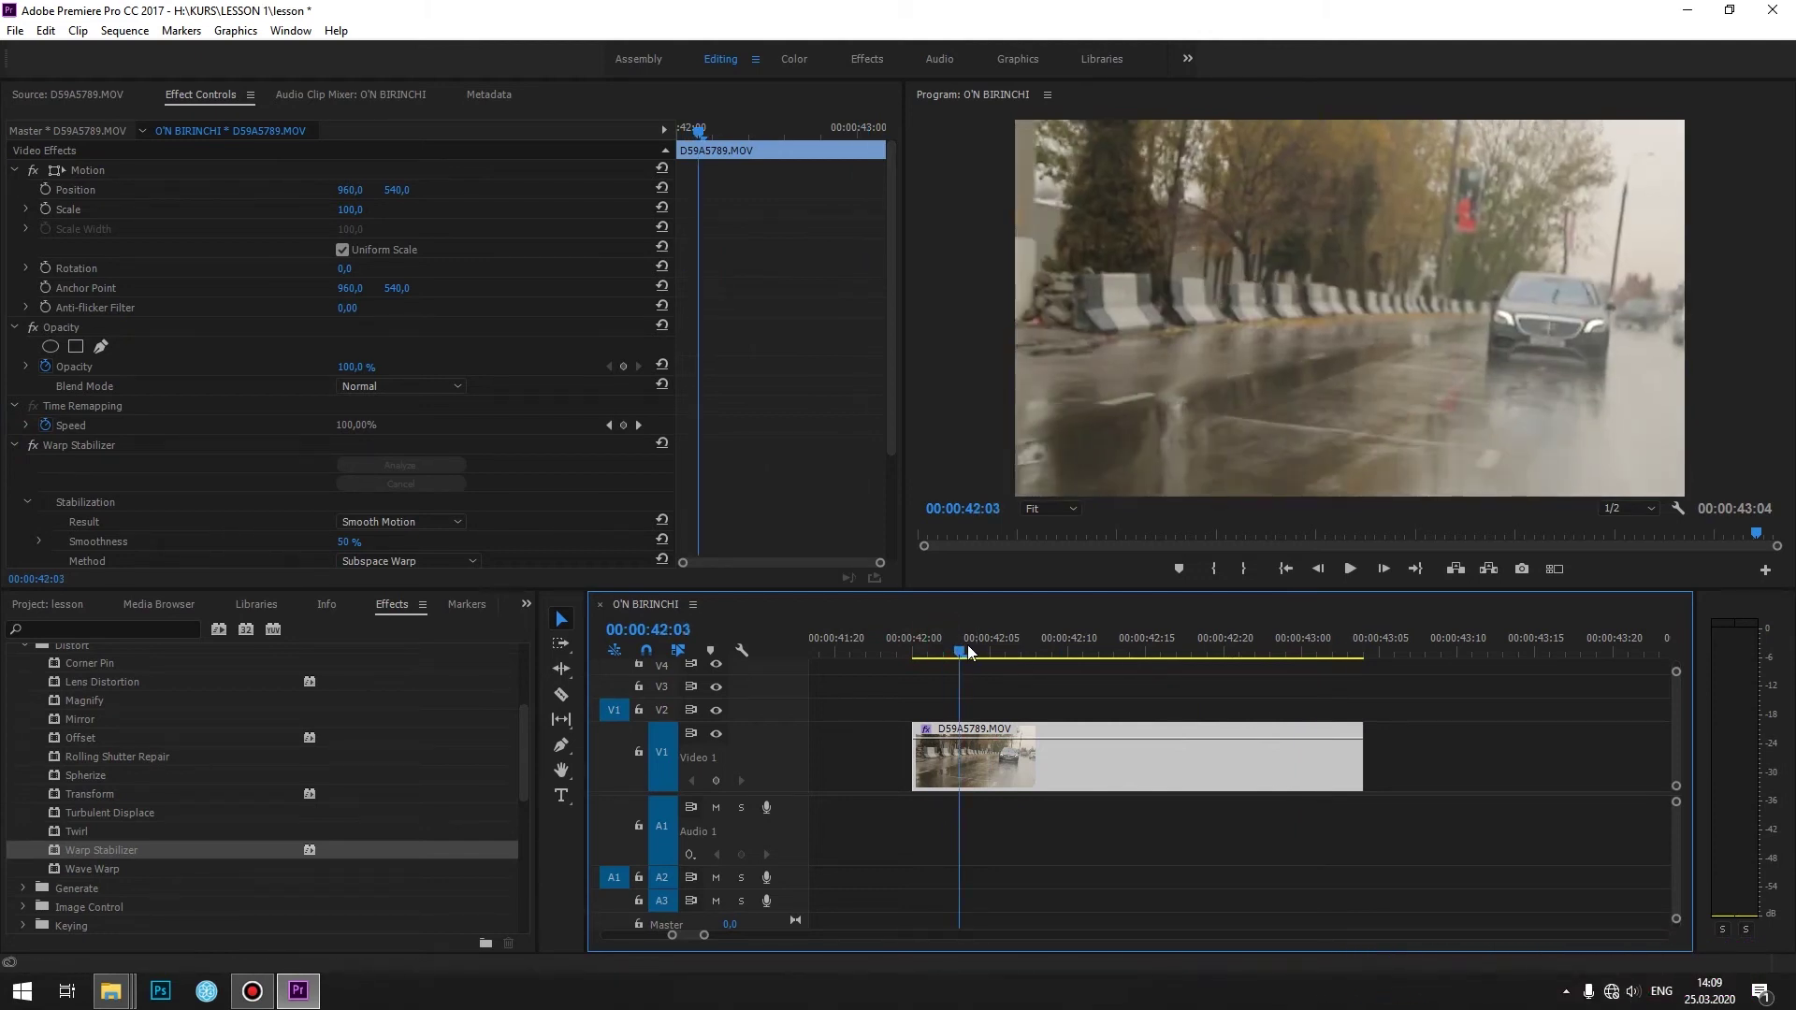
- Scrub to 42:17 and inspect the Warp Stabilizer Framing options without changing them
mouse_move(969, 652)
left_mouse_down()
mouse_move(1177, 701)
mouse_move(1162, 701)
left_mouse_up()
scroll(196, 493, "down", 3)
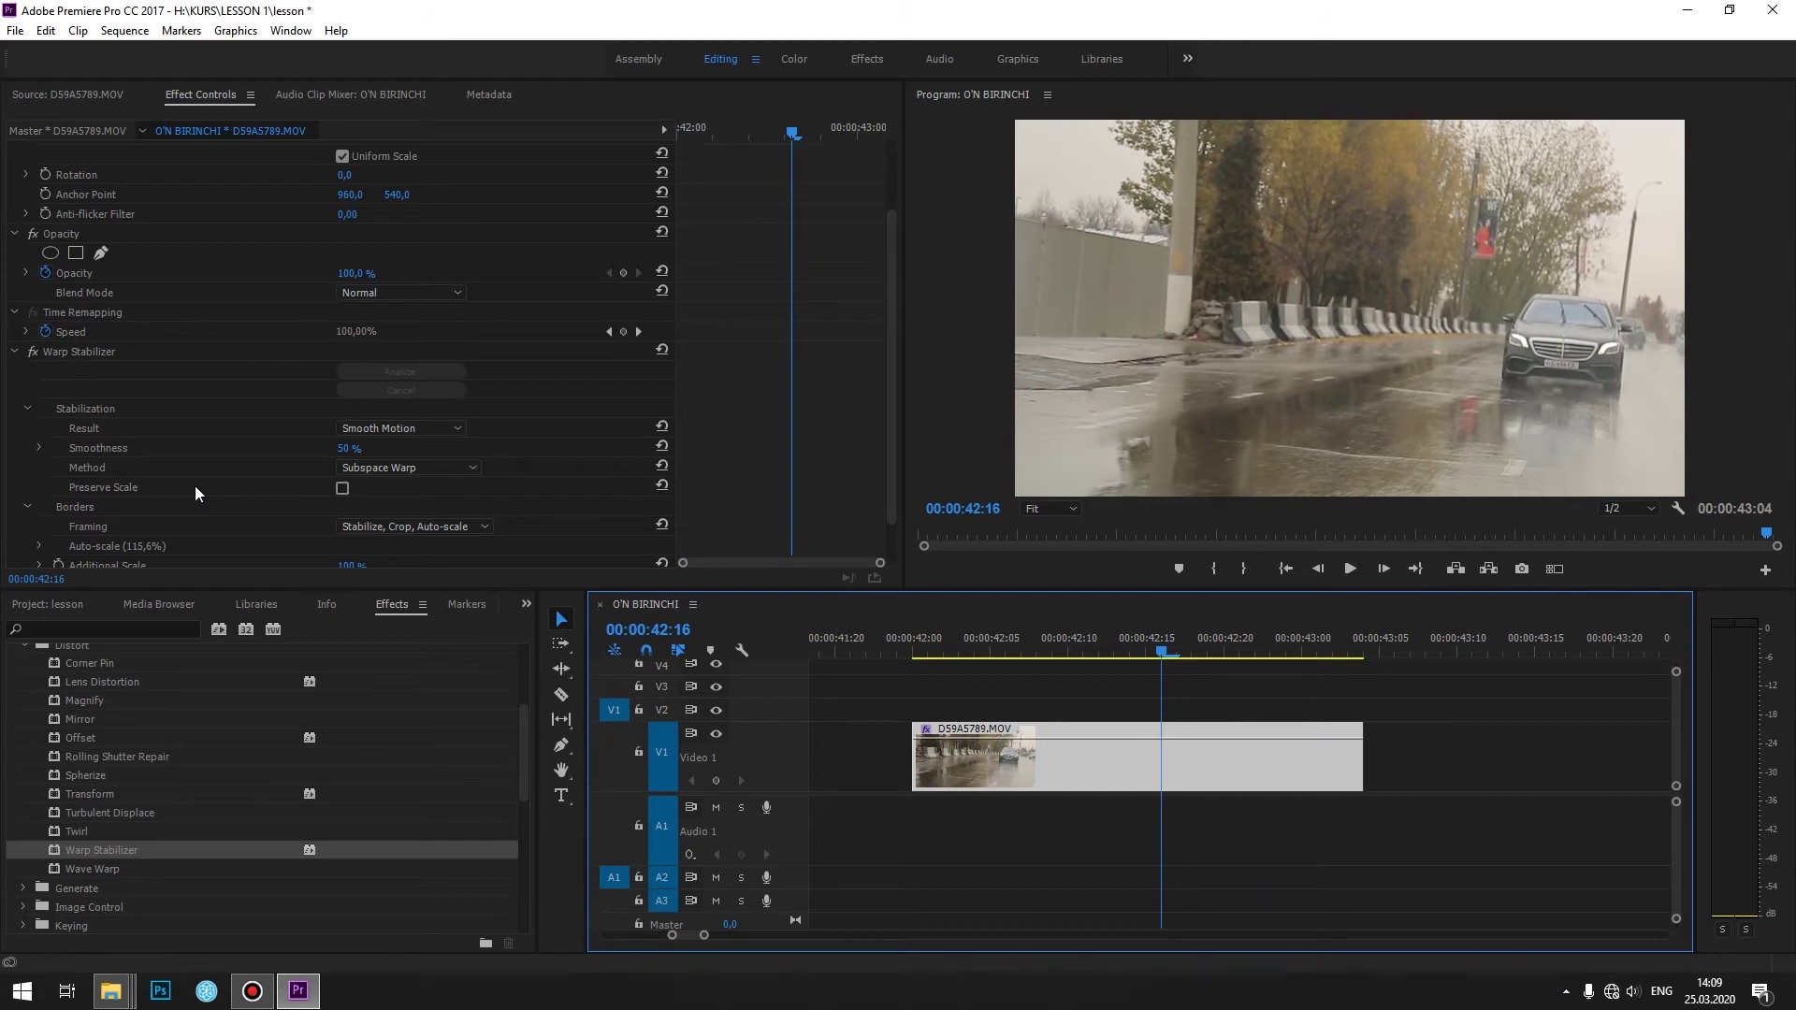
scroll(281, 490, "down", 1)
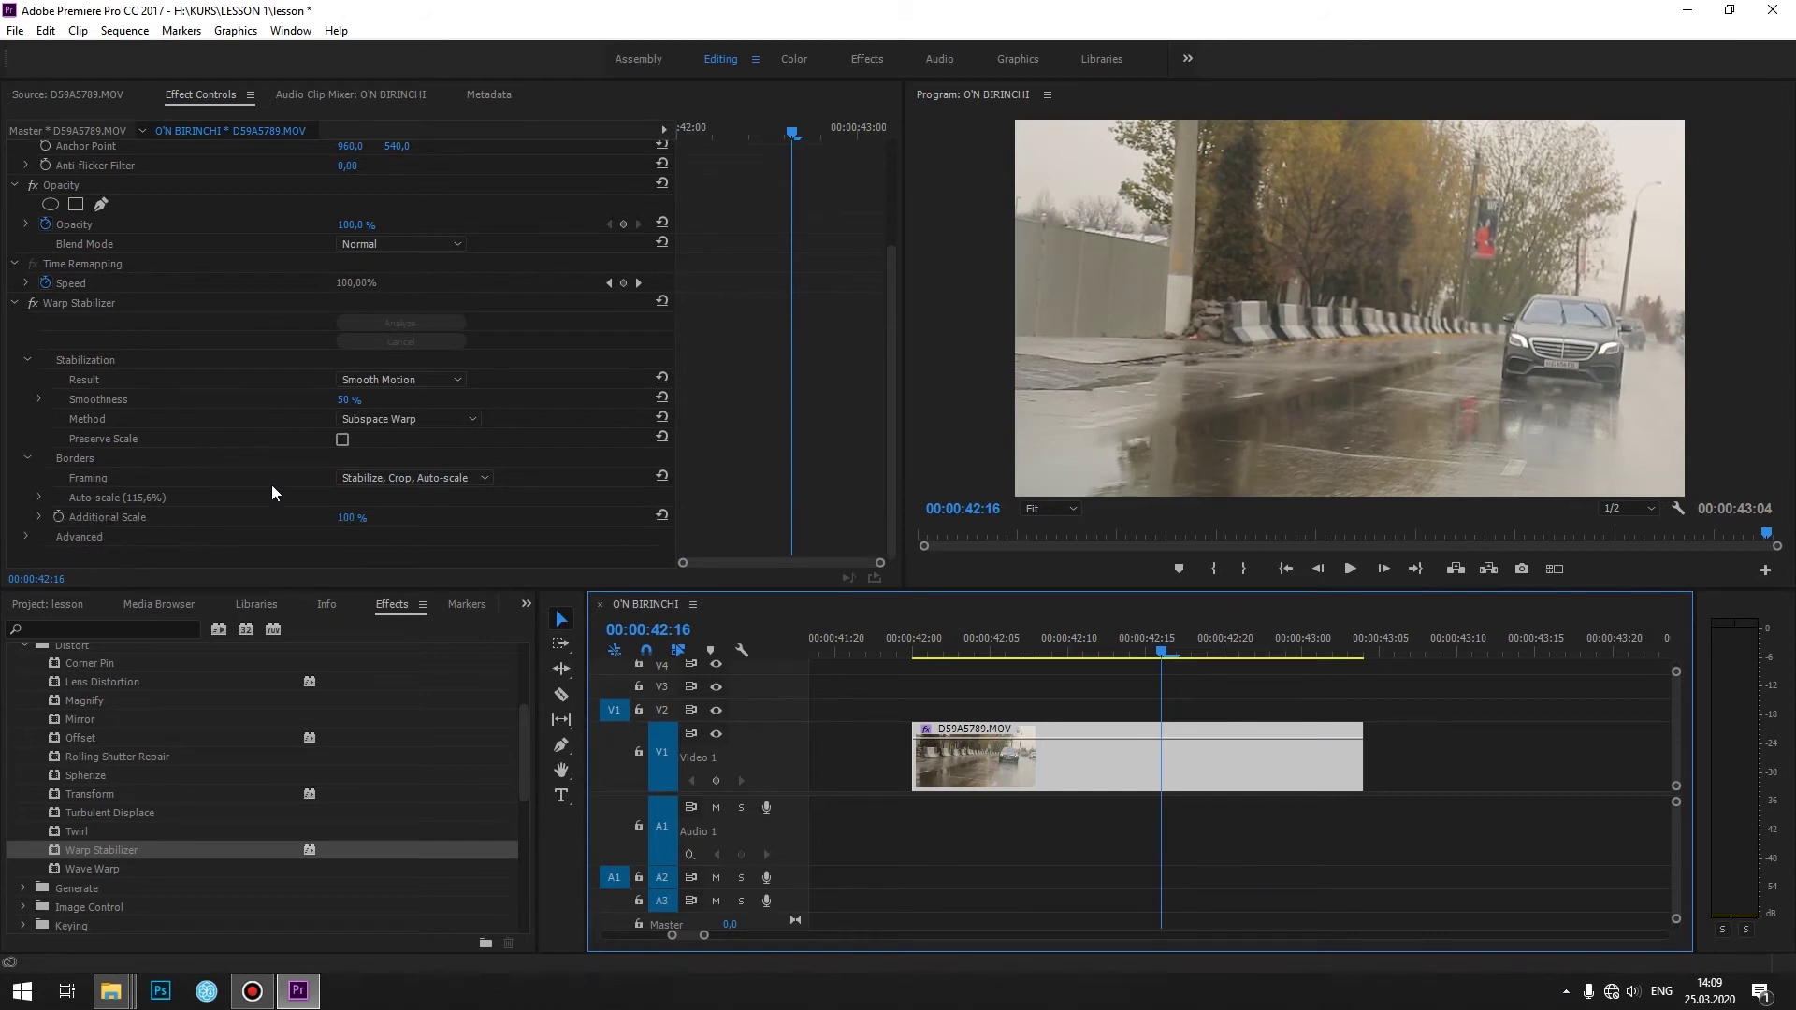
left_click(354, 478)
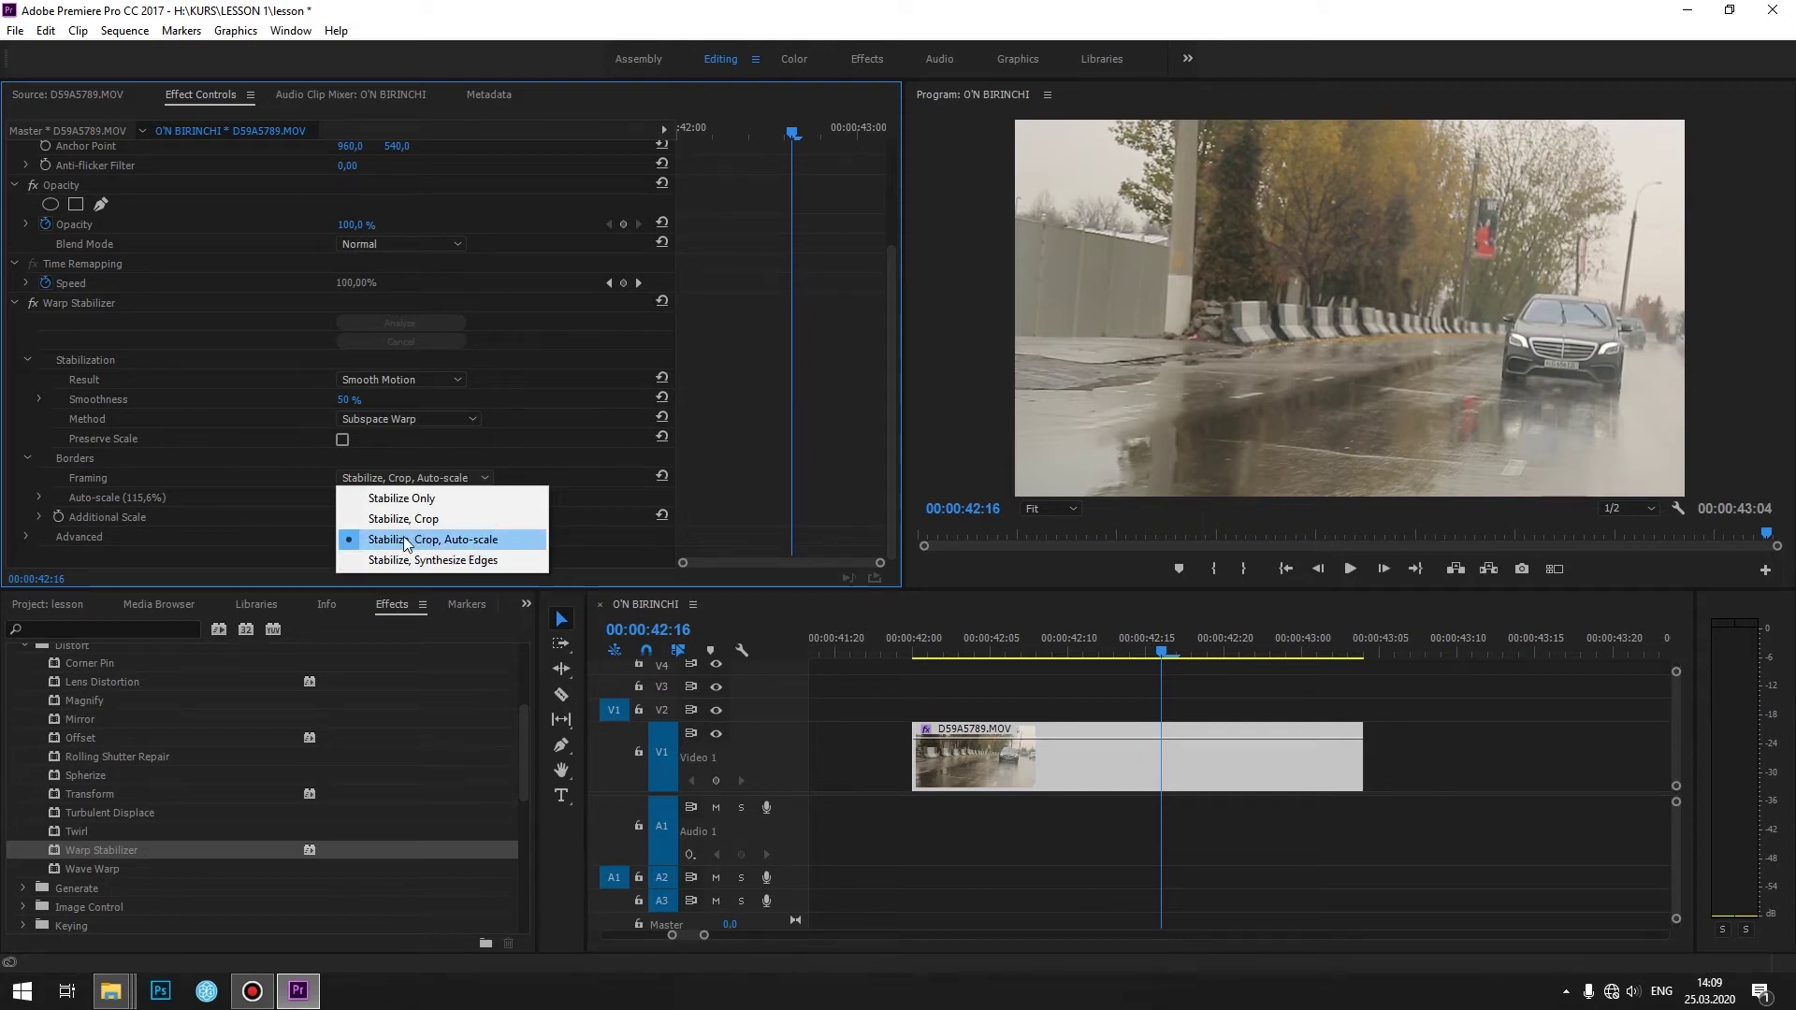
left_click(268, 463)
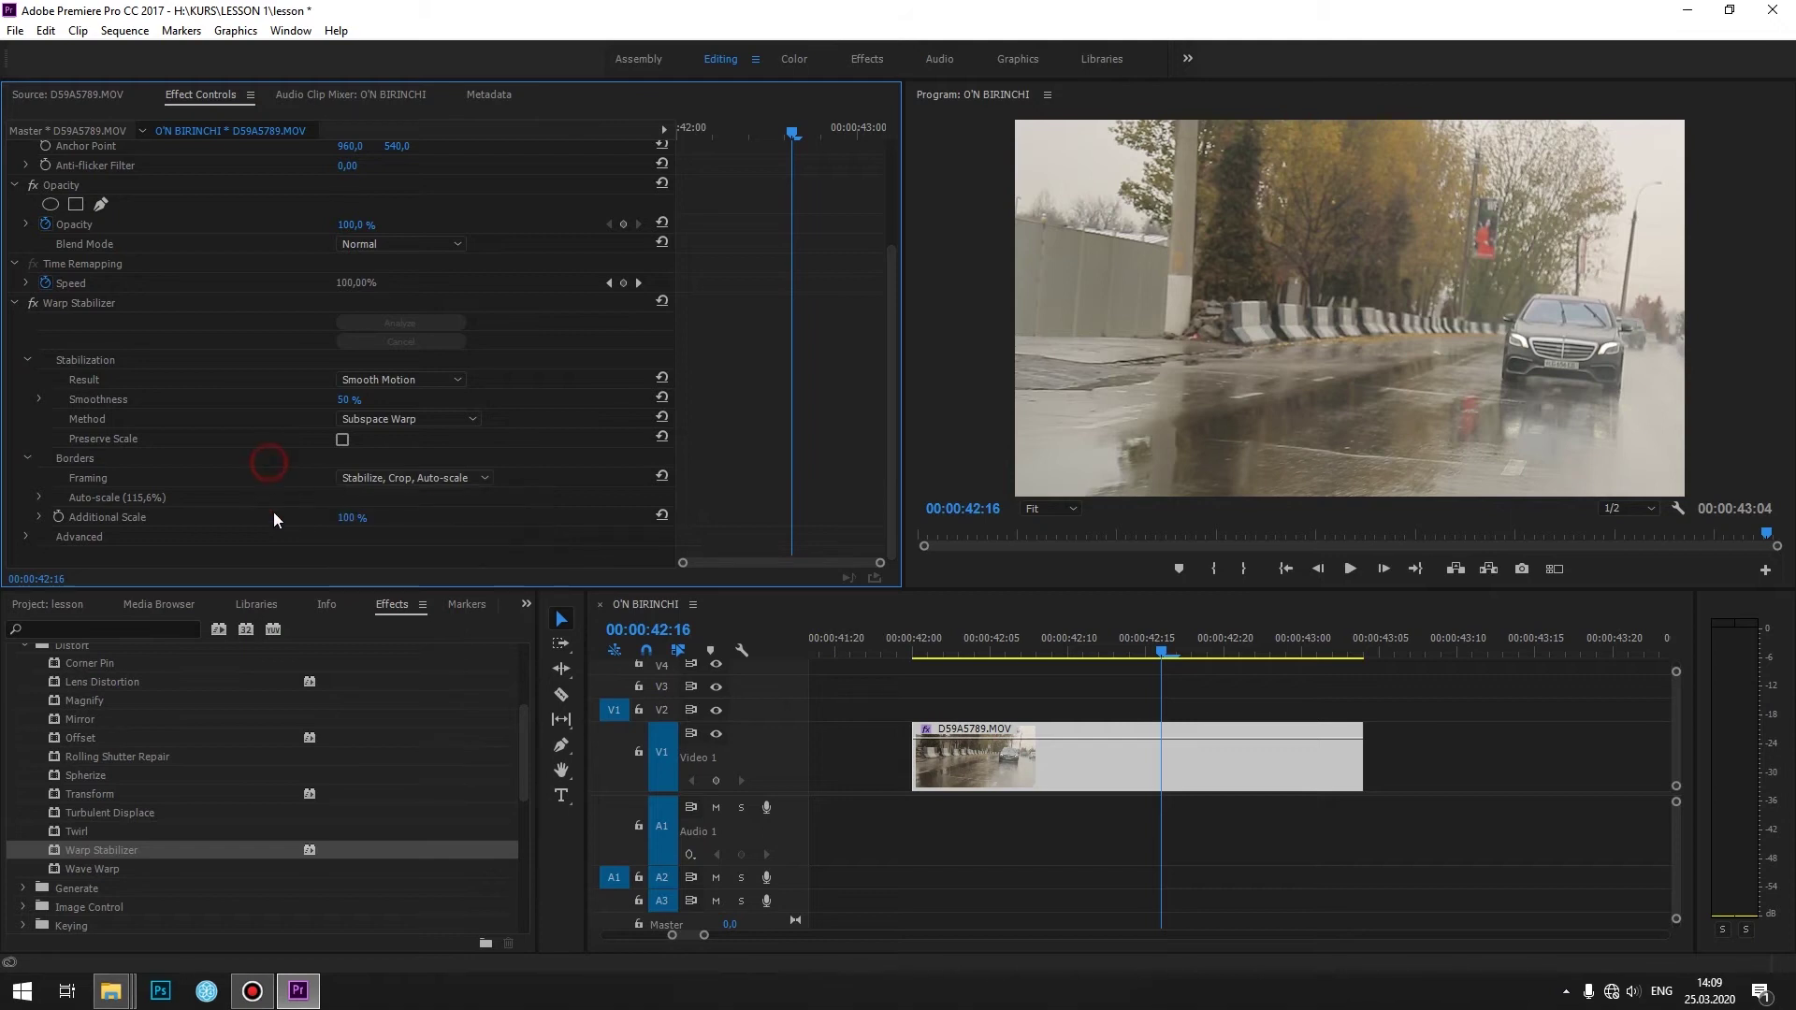
- Switch the stabilization Method to Position, Scale, Rotation and play the clip from 42:02
left_click(350, 419)
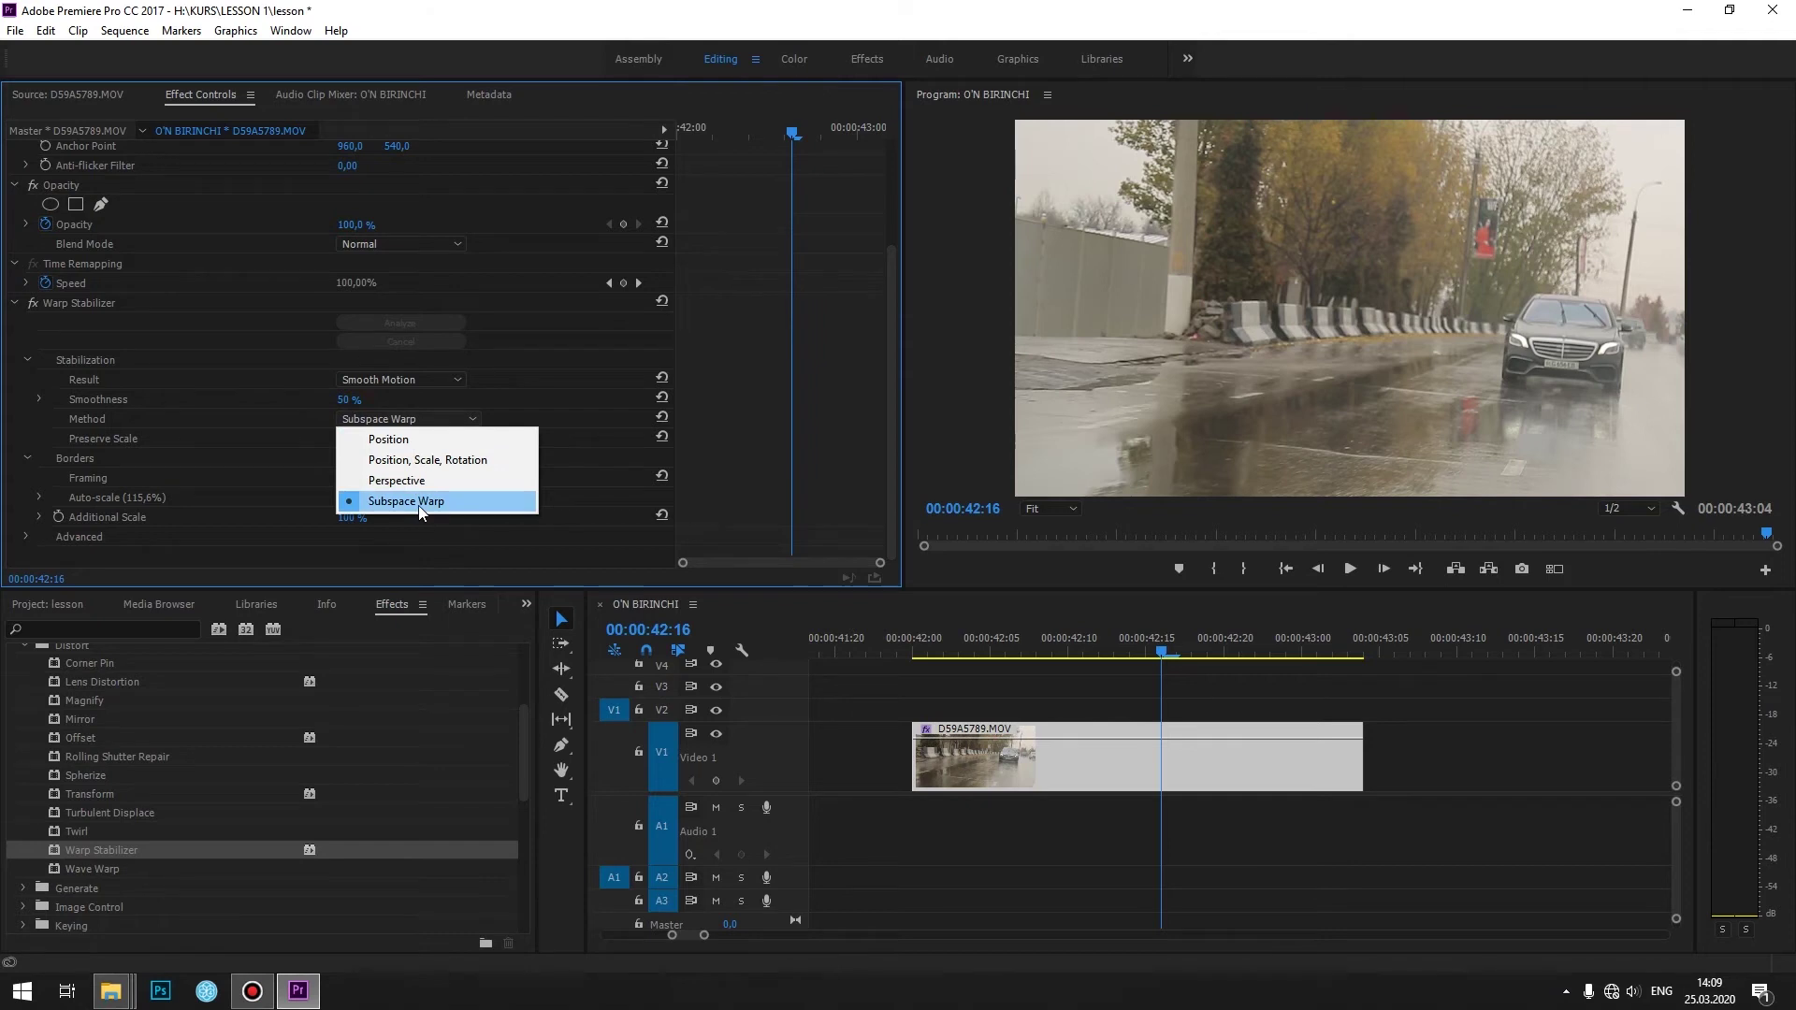
left_click(415, 460)
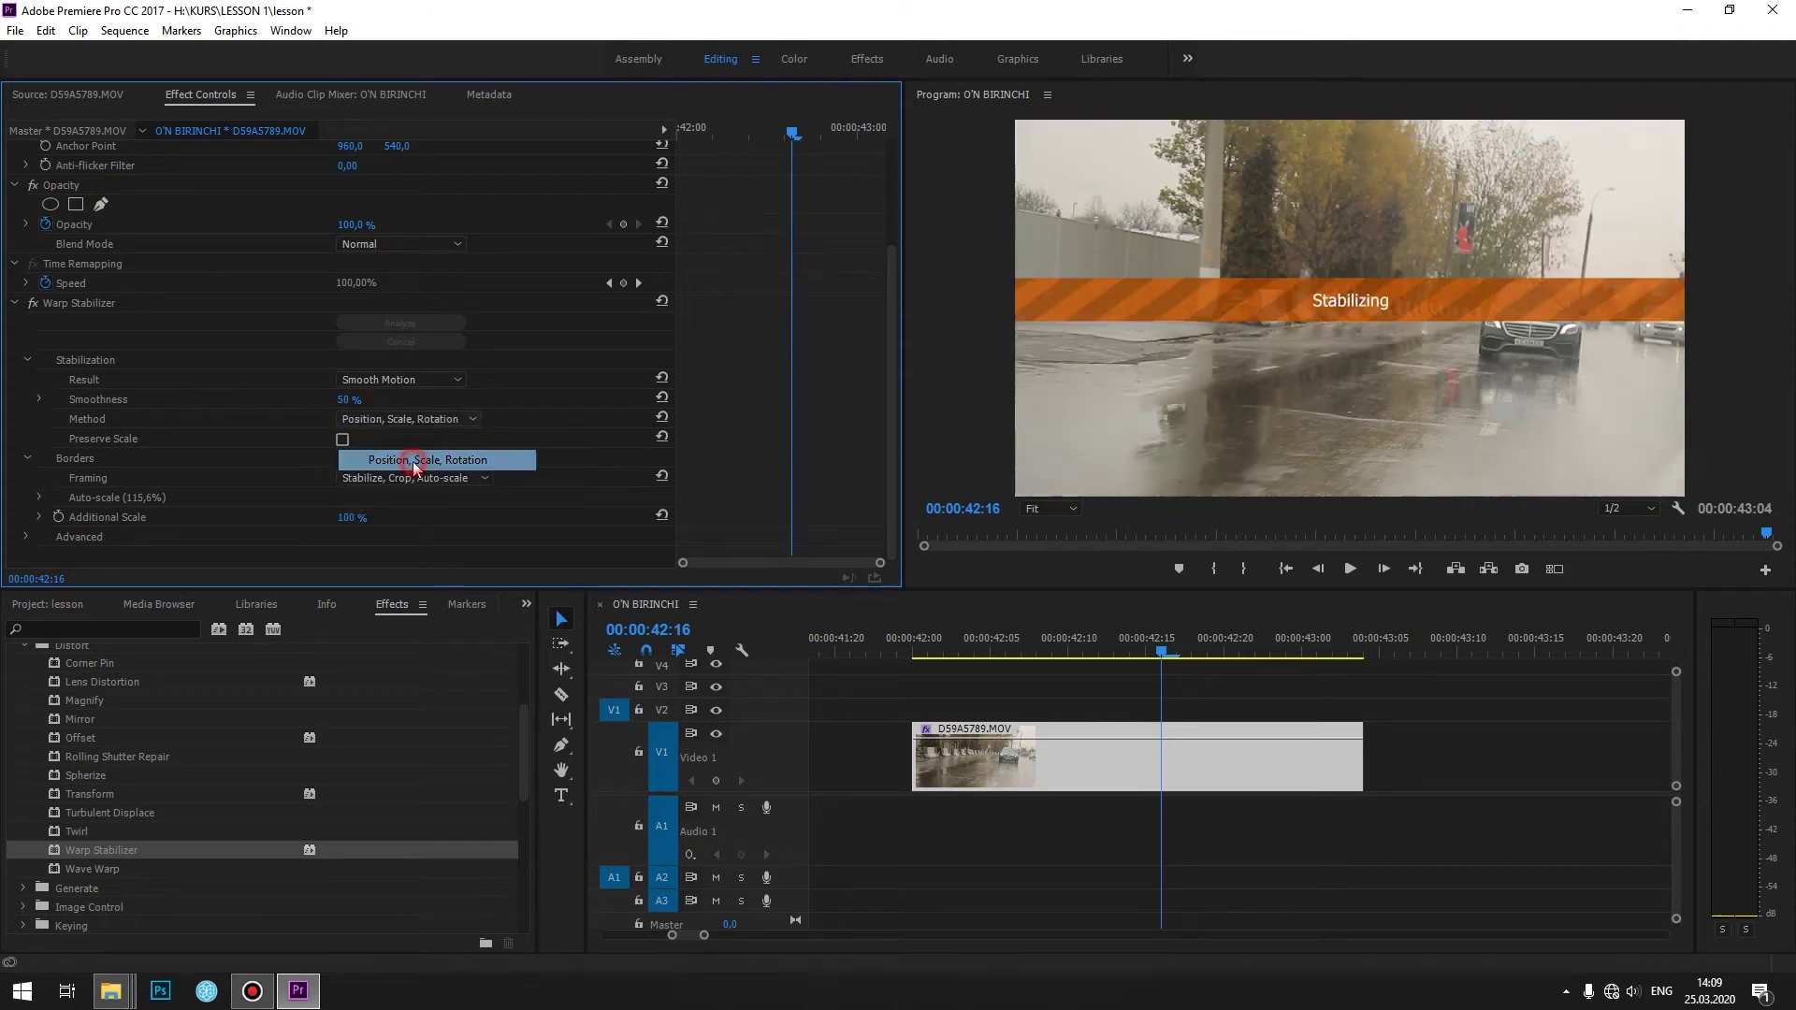
left_click(928, 651)
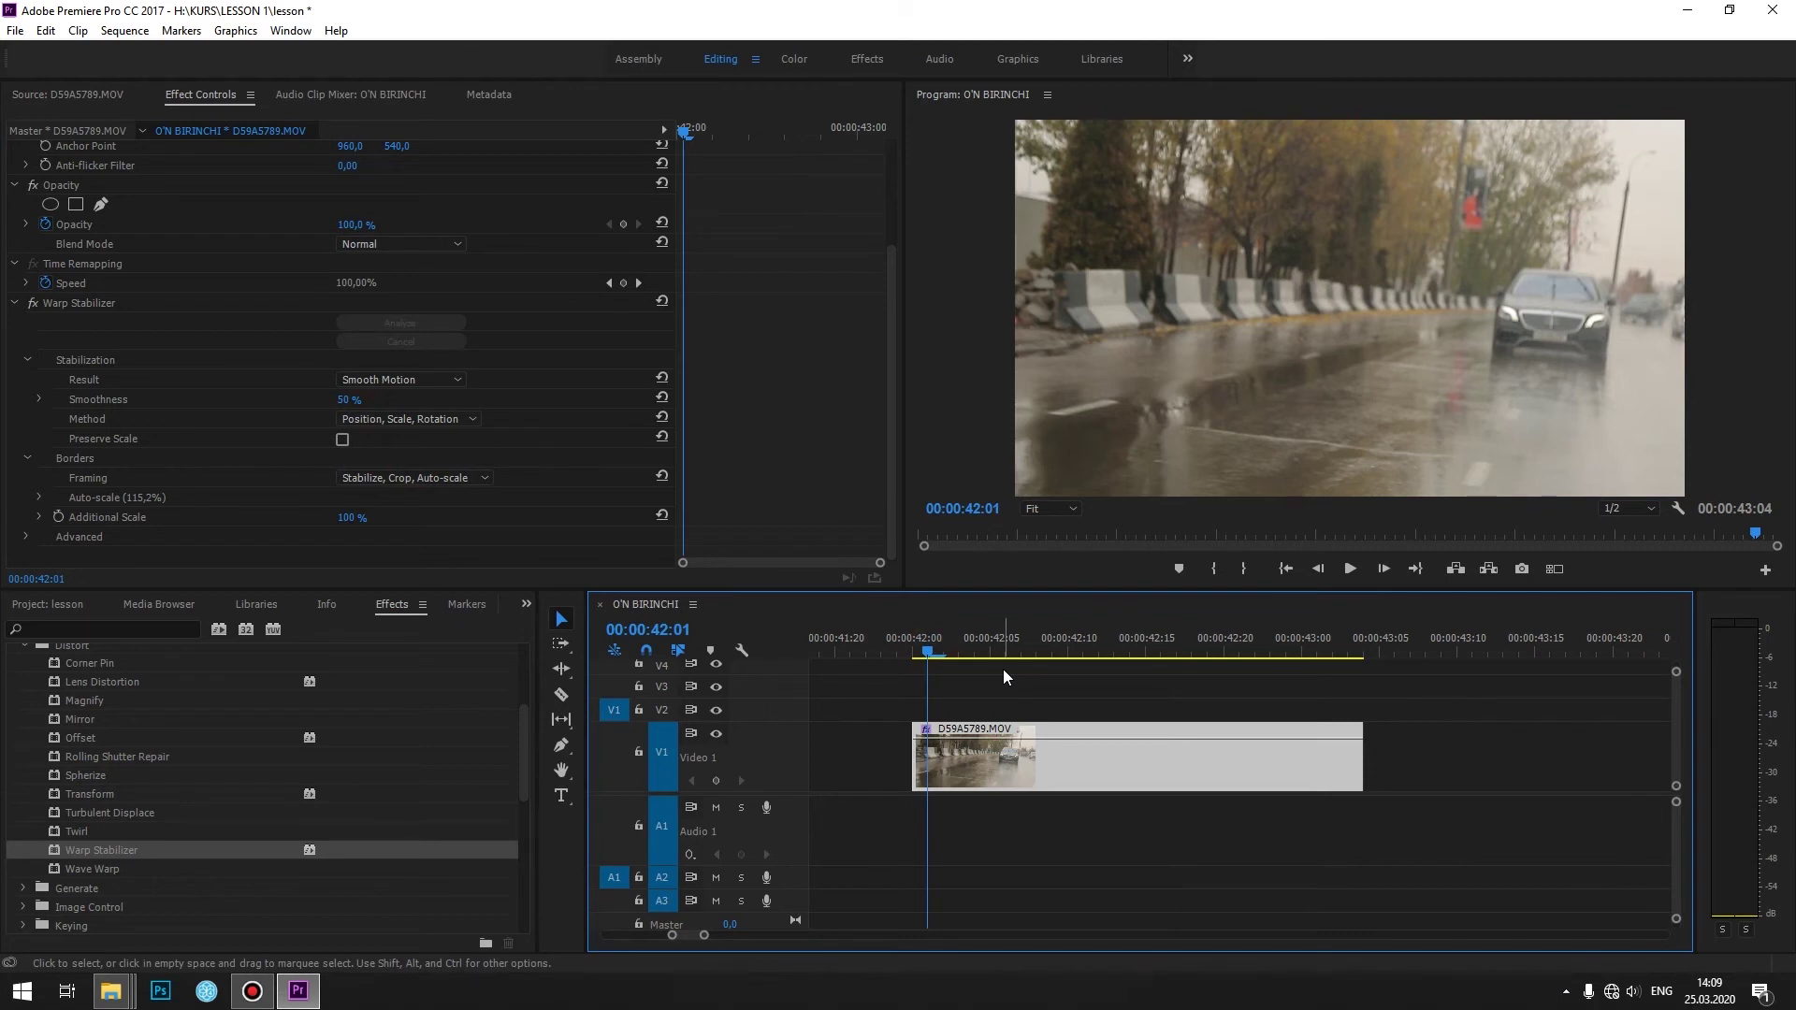
key("space")
left_click(945, 653)
left_click(946, 653)
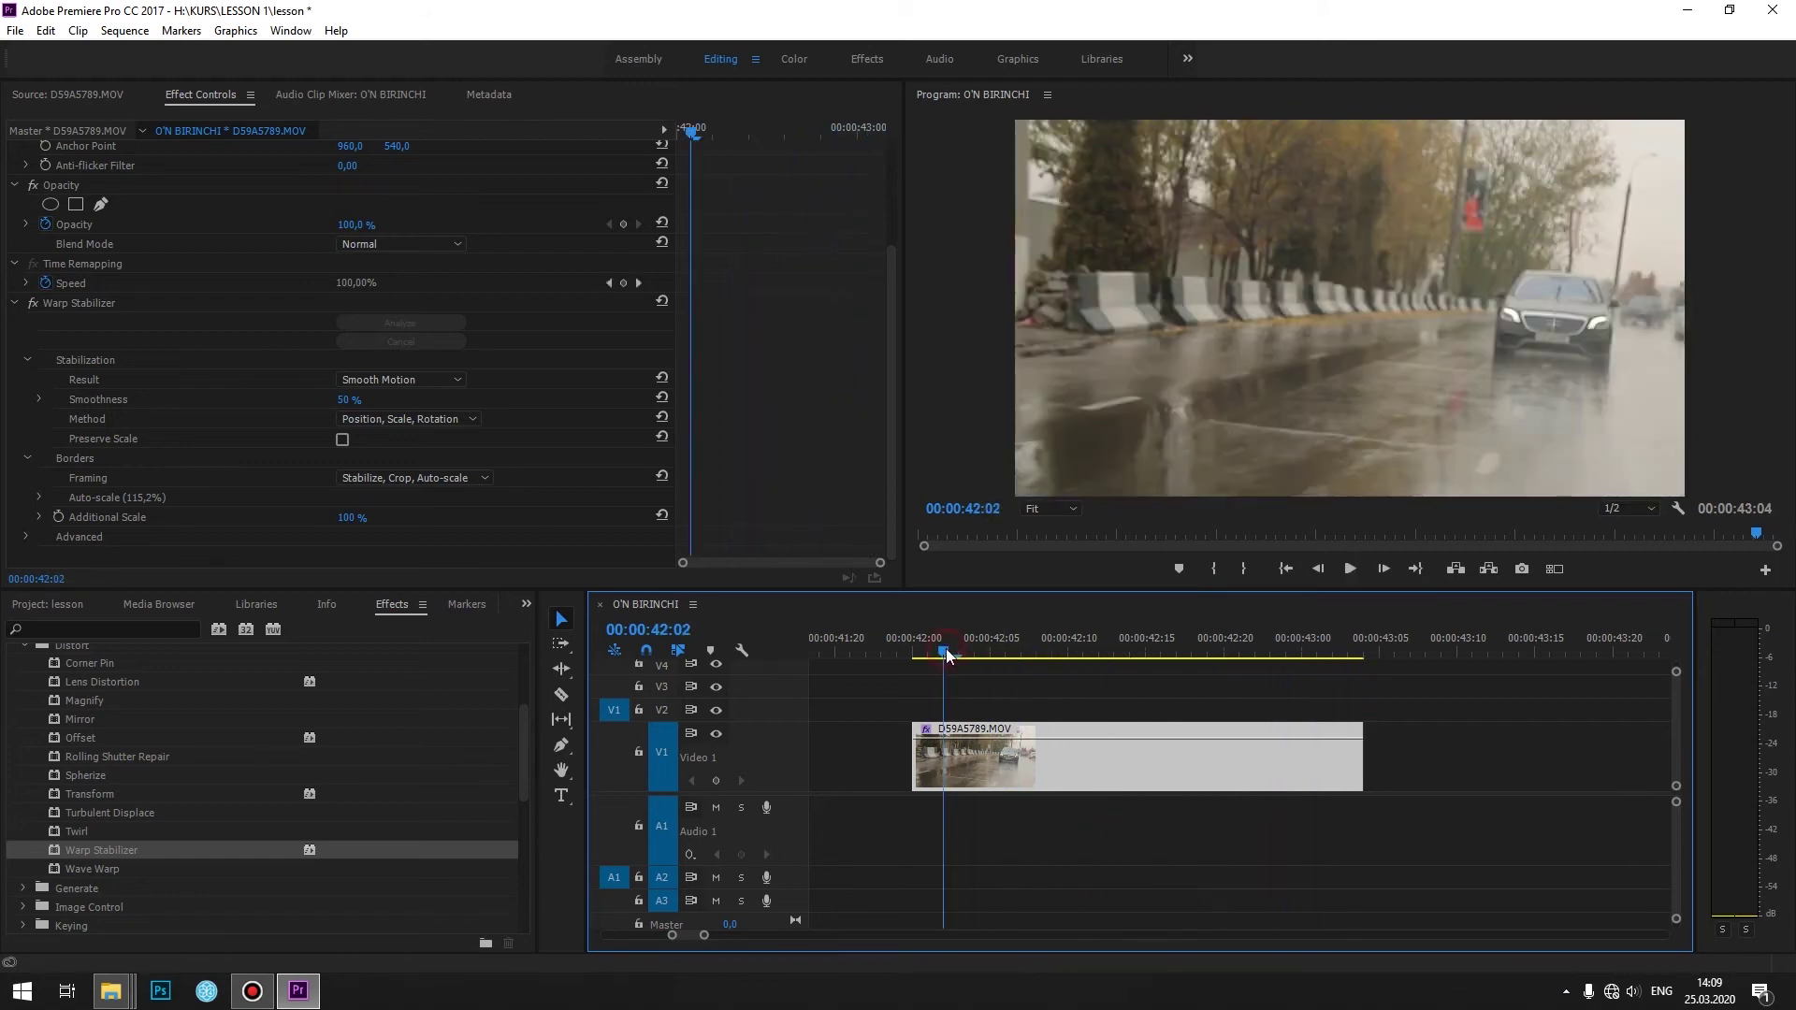
- Set the stabilization Method back to Subspace Warp and play the clip
left_click(407, 419)
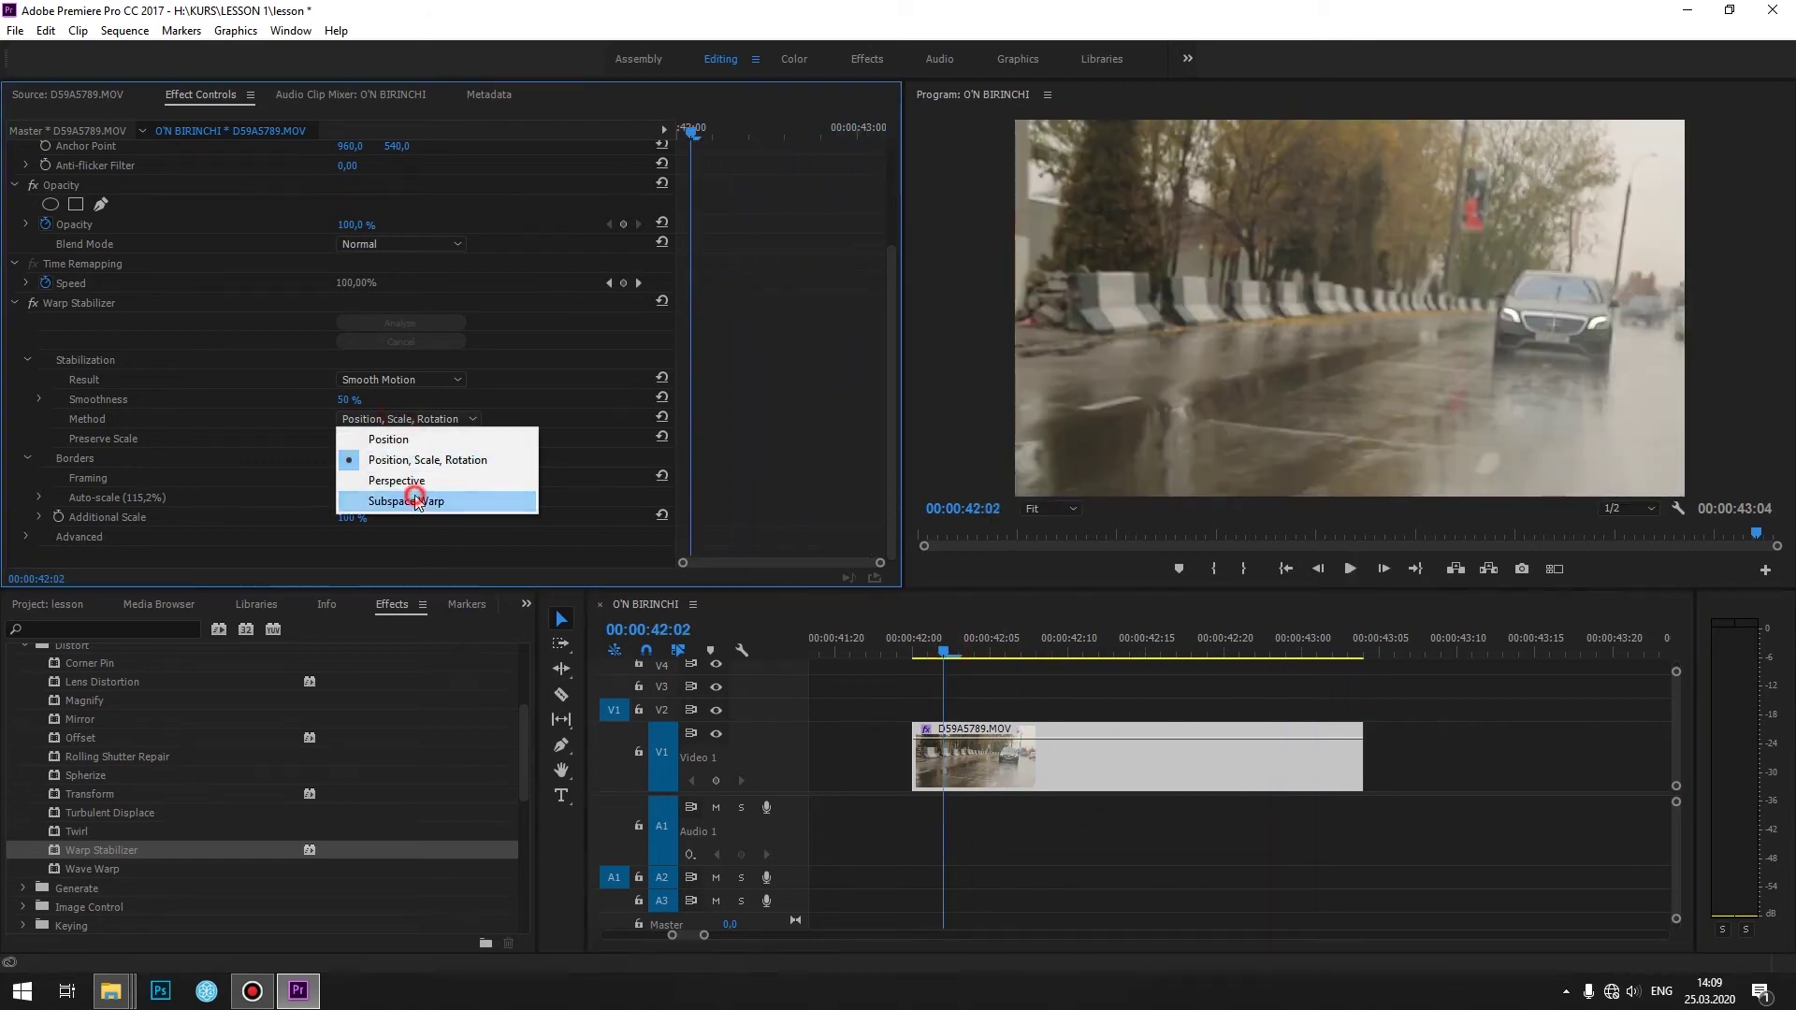
left_click(412, 499)
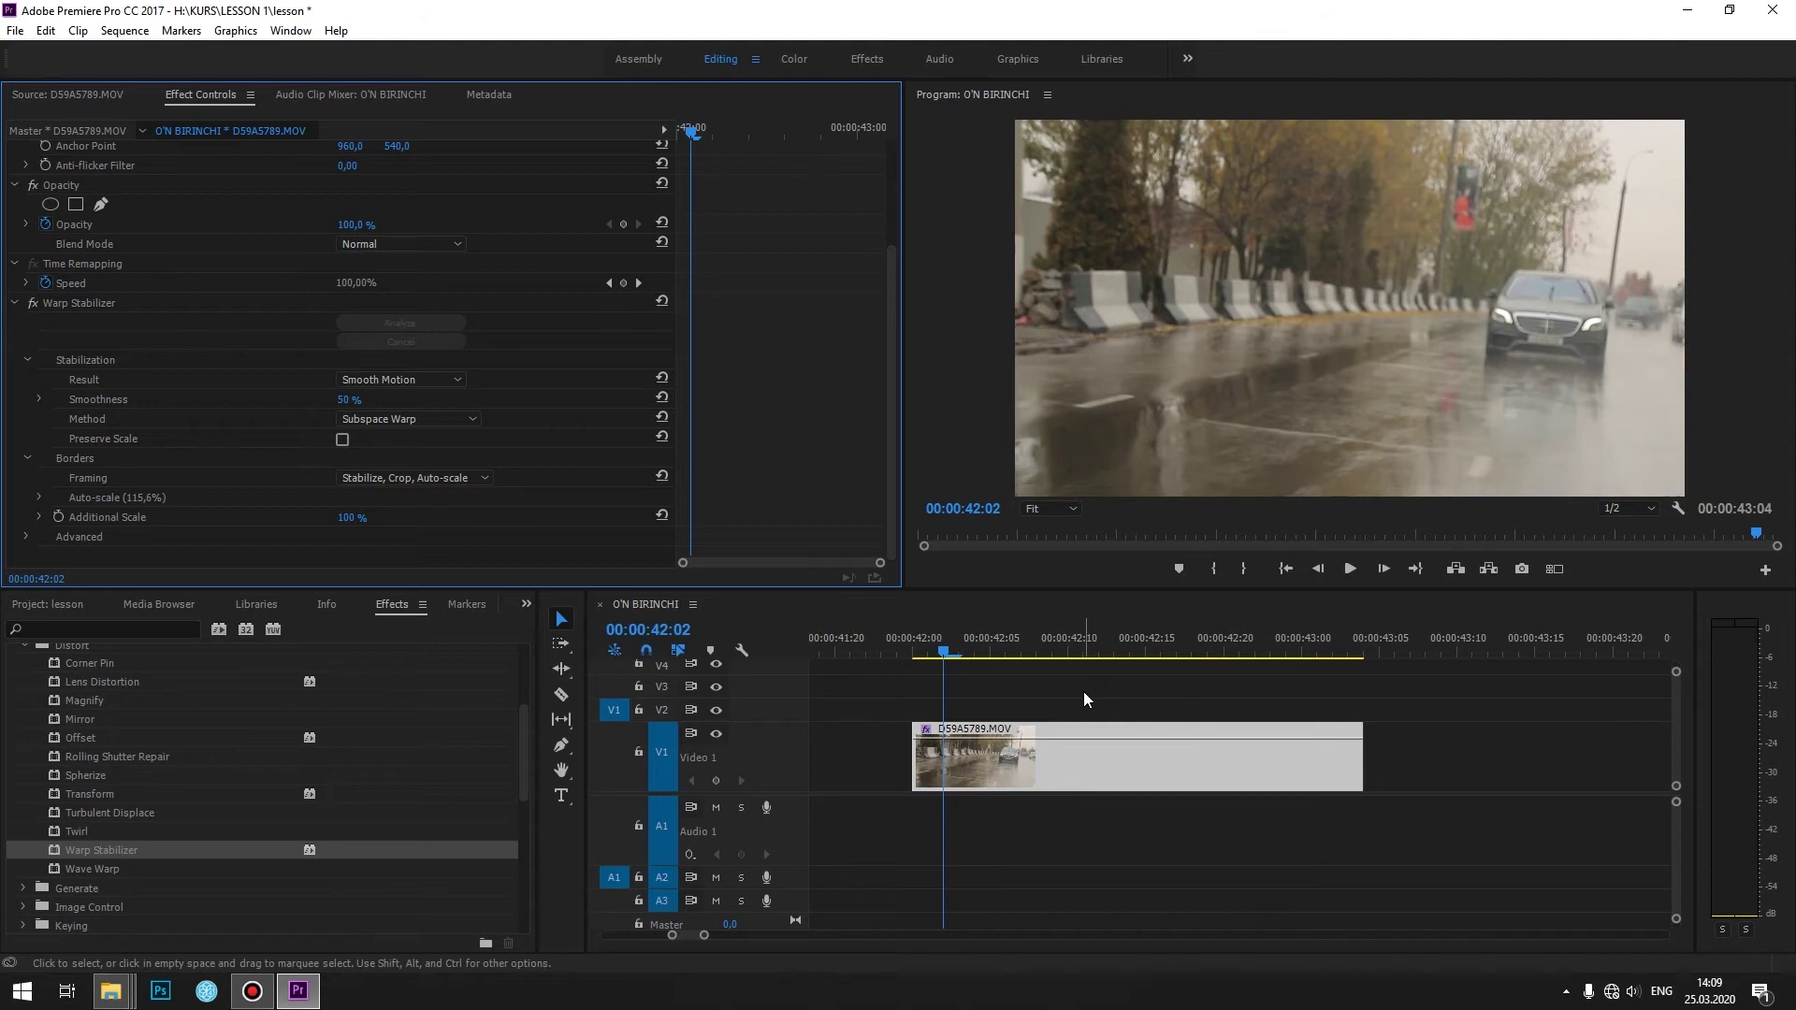
key("space")
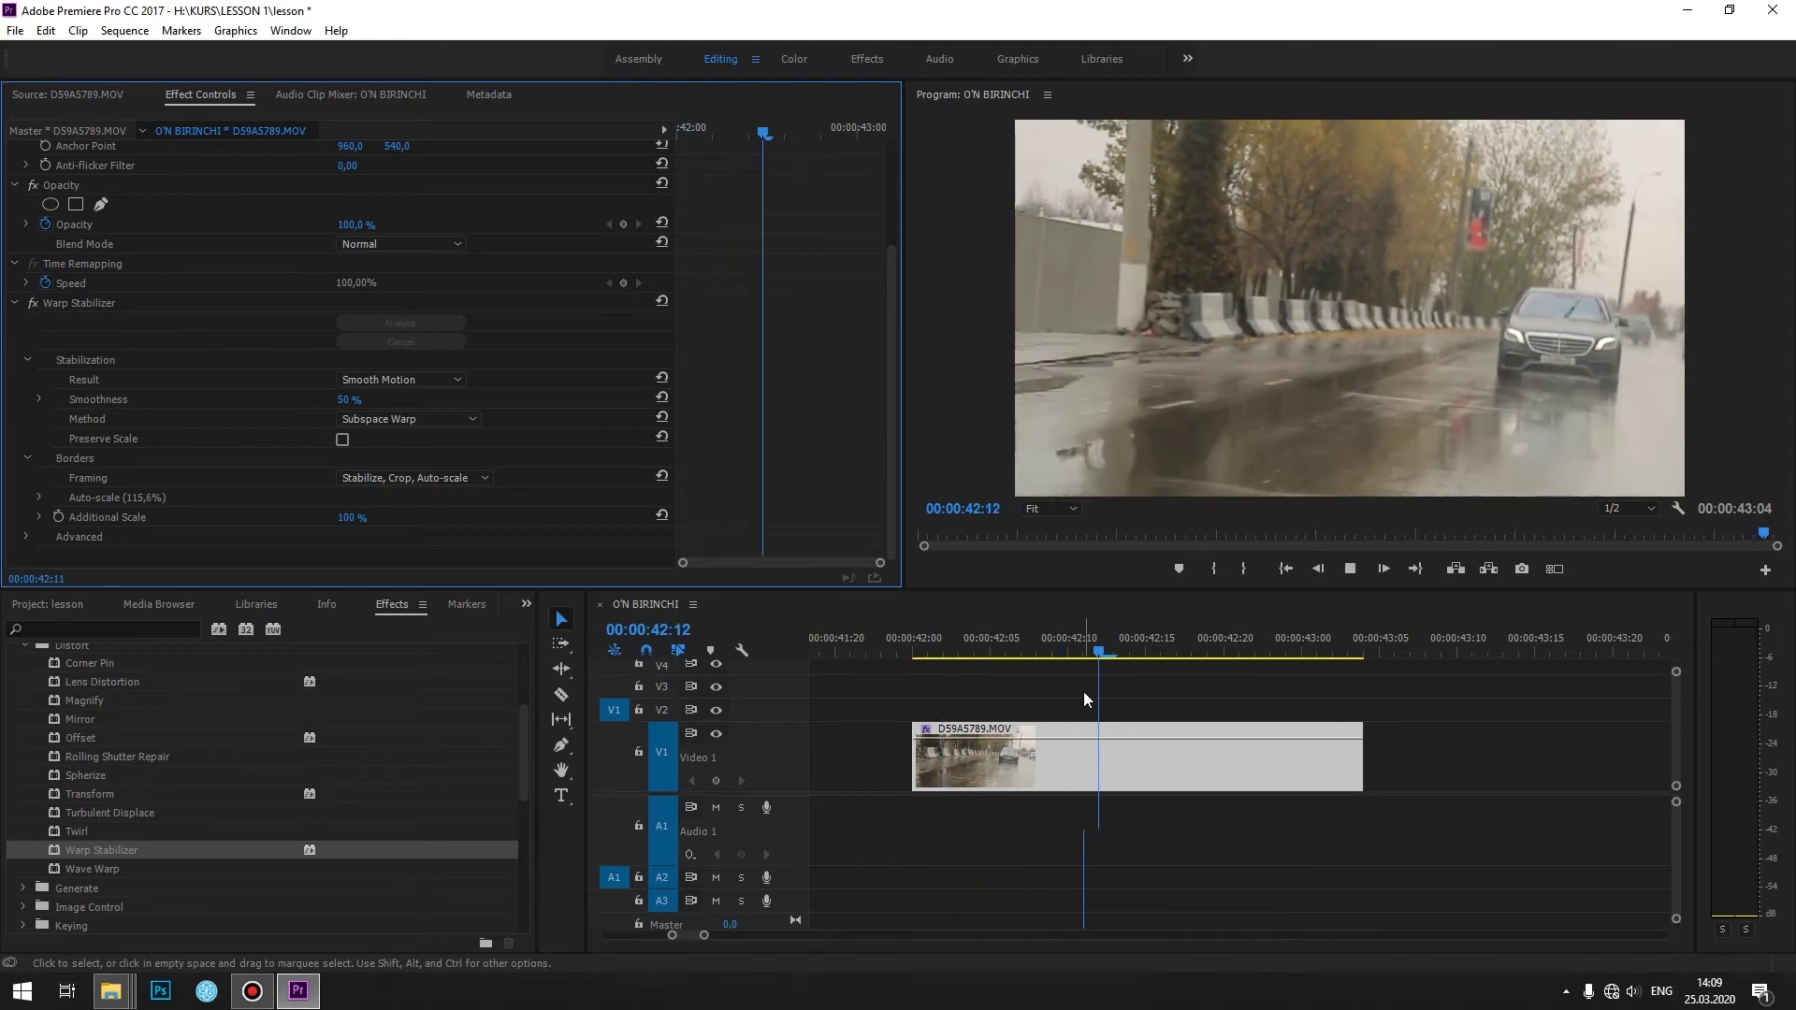
key("space")
left_click(981, 647)
key("space")
left_click(981, 648)
key("space")
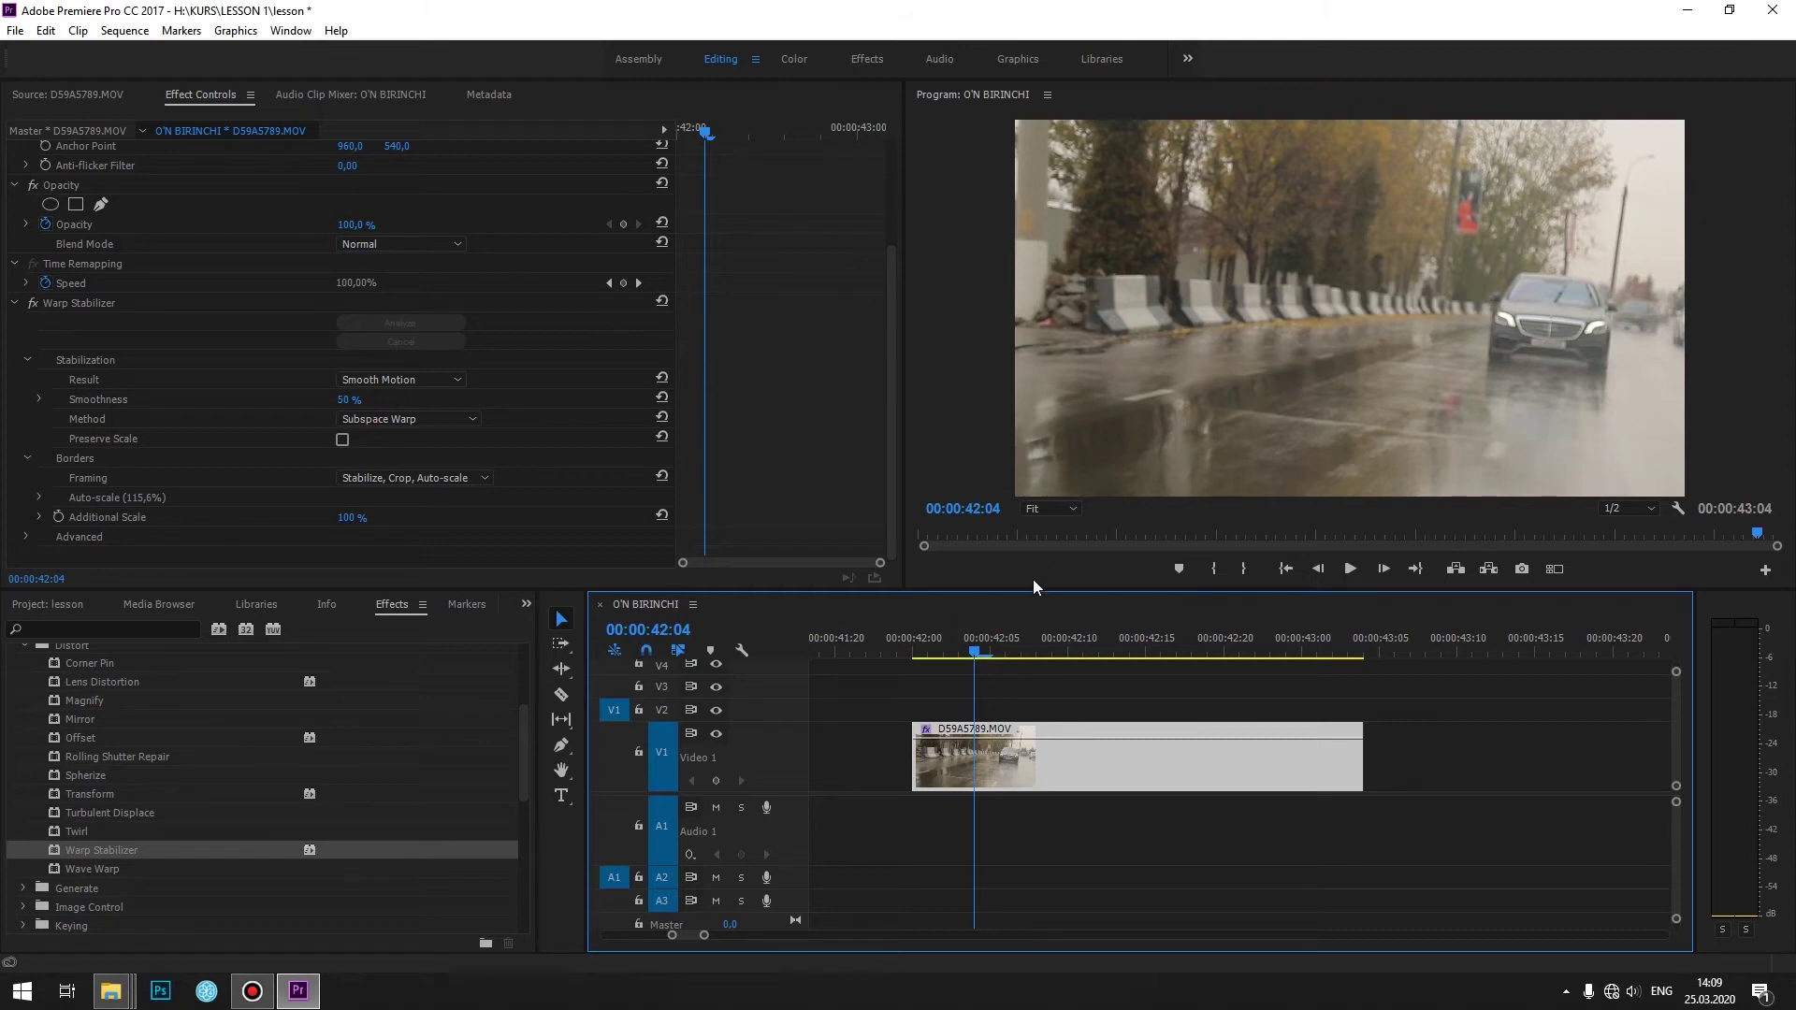
- Replay the stabilized clip repeatedly from 42:01 to review the result
left_click(931, 658)
key("space")
left_click(931, 657)
left_click(931, 658)
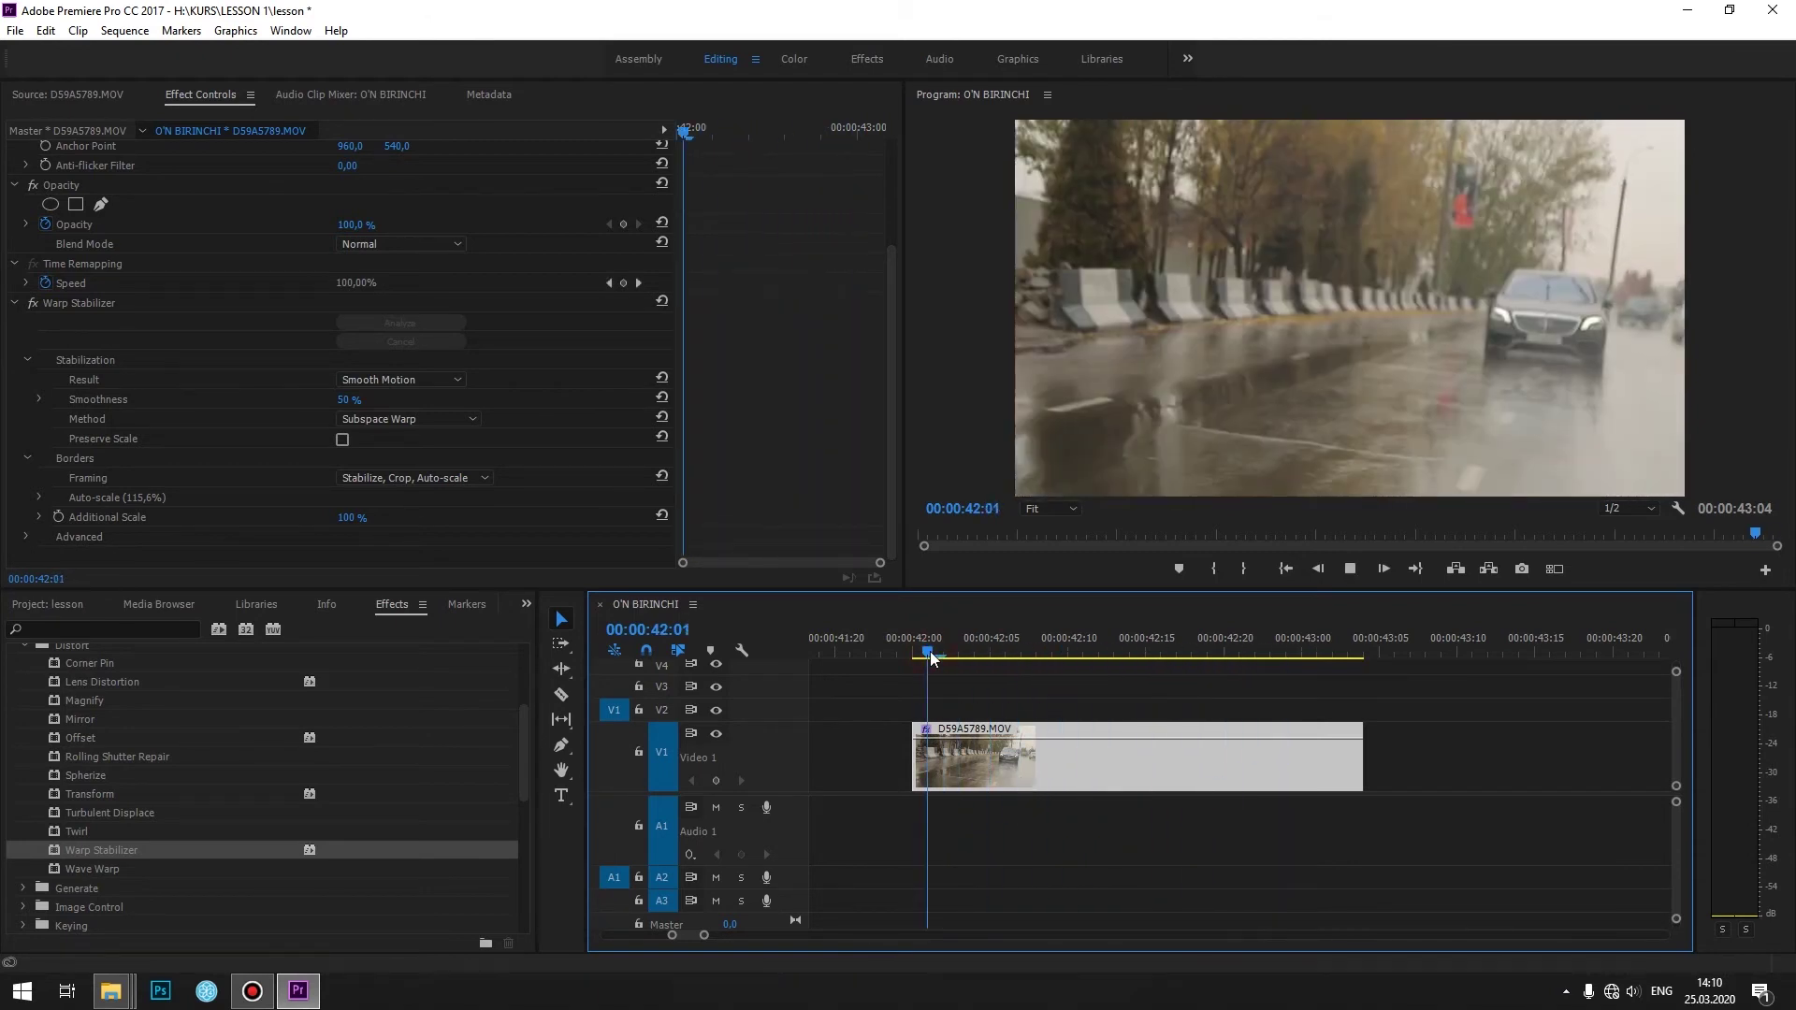
left_click(931, 658)
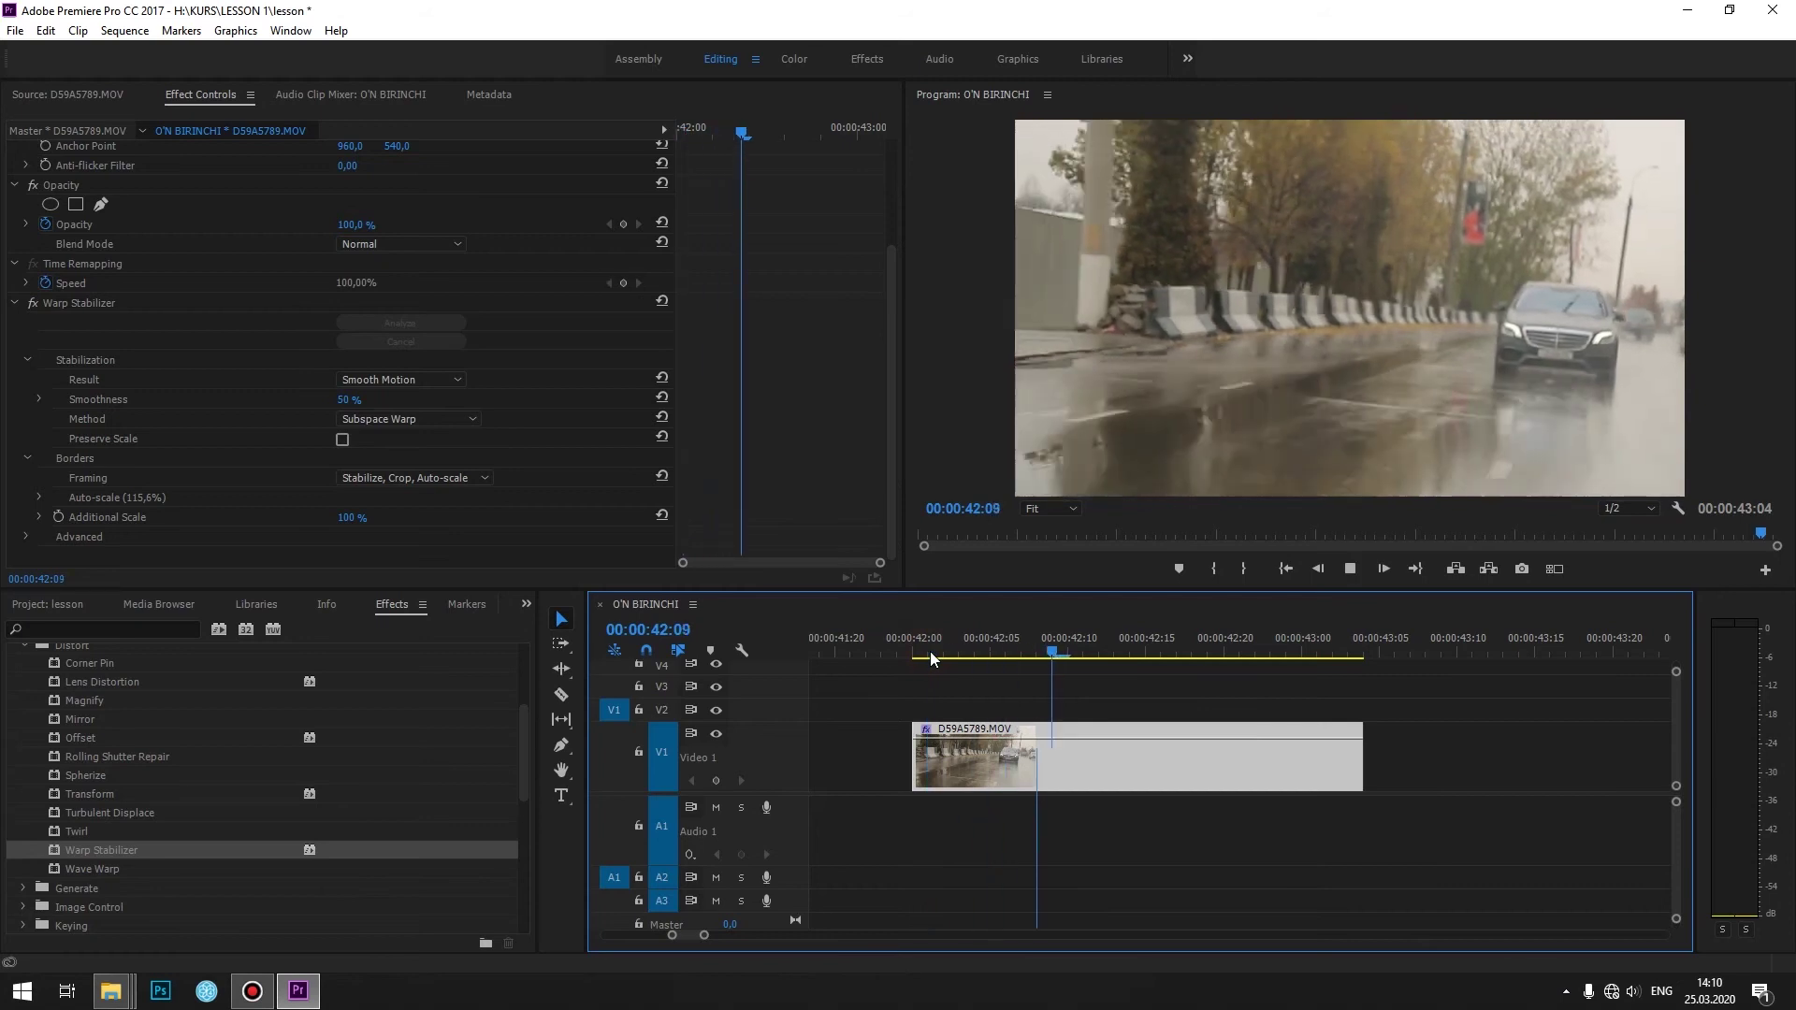
left_click(931, 657)
left_click(930, 658)
left_click(931, 658)
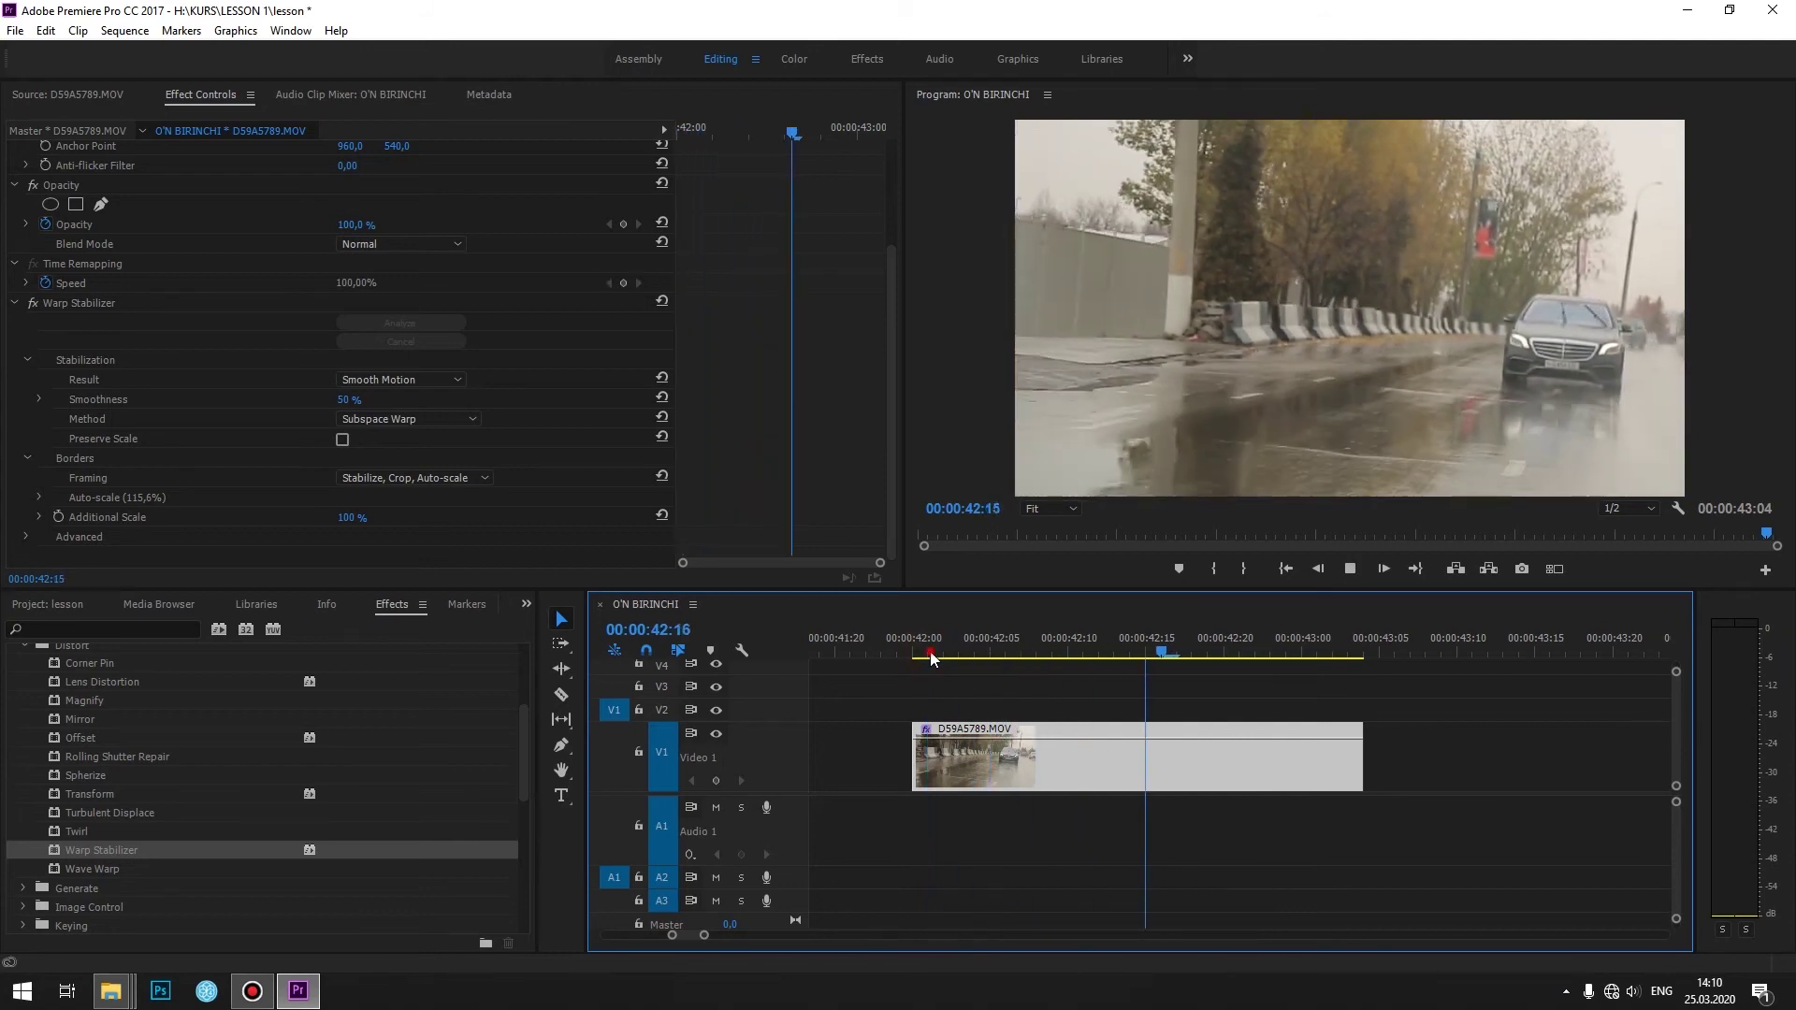
left_click(930, 654)
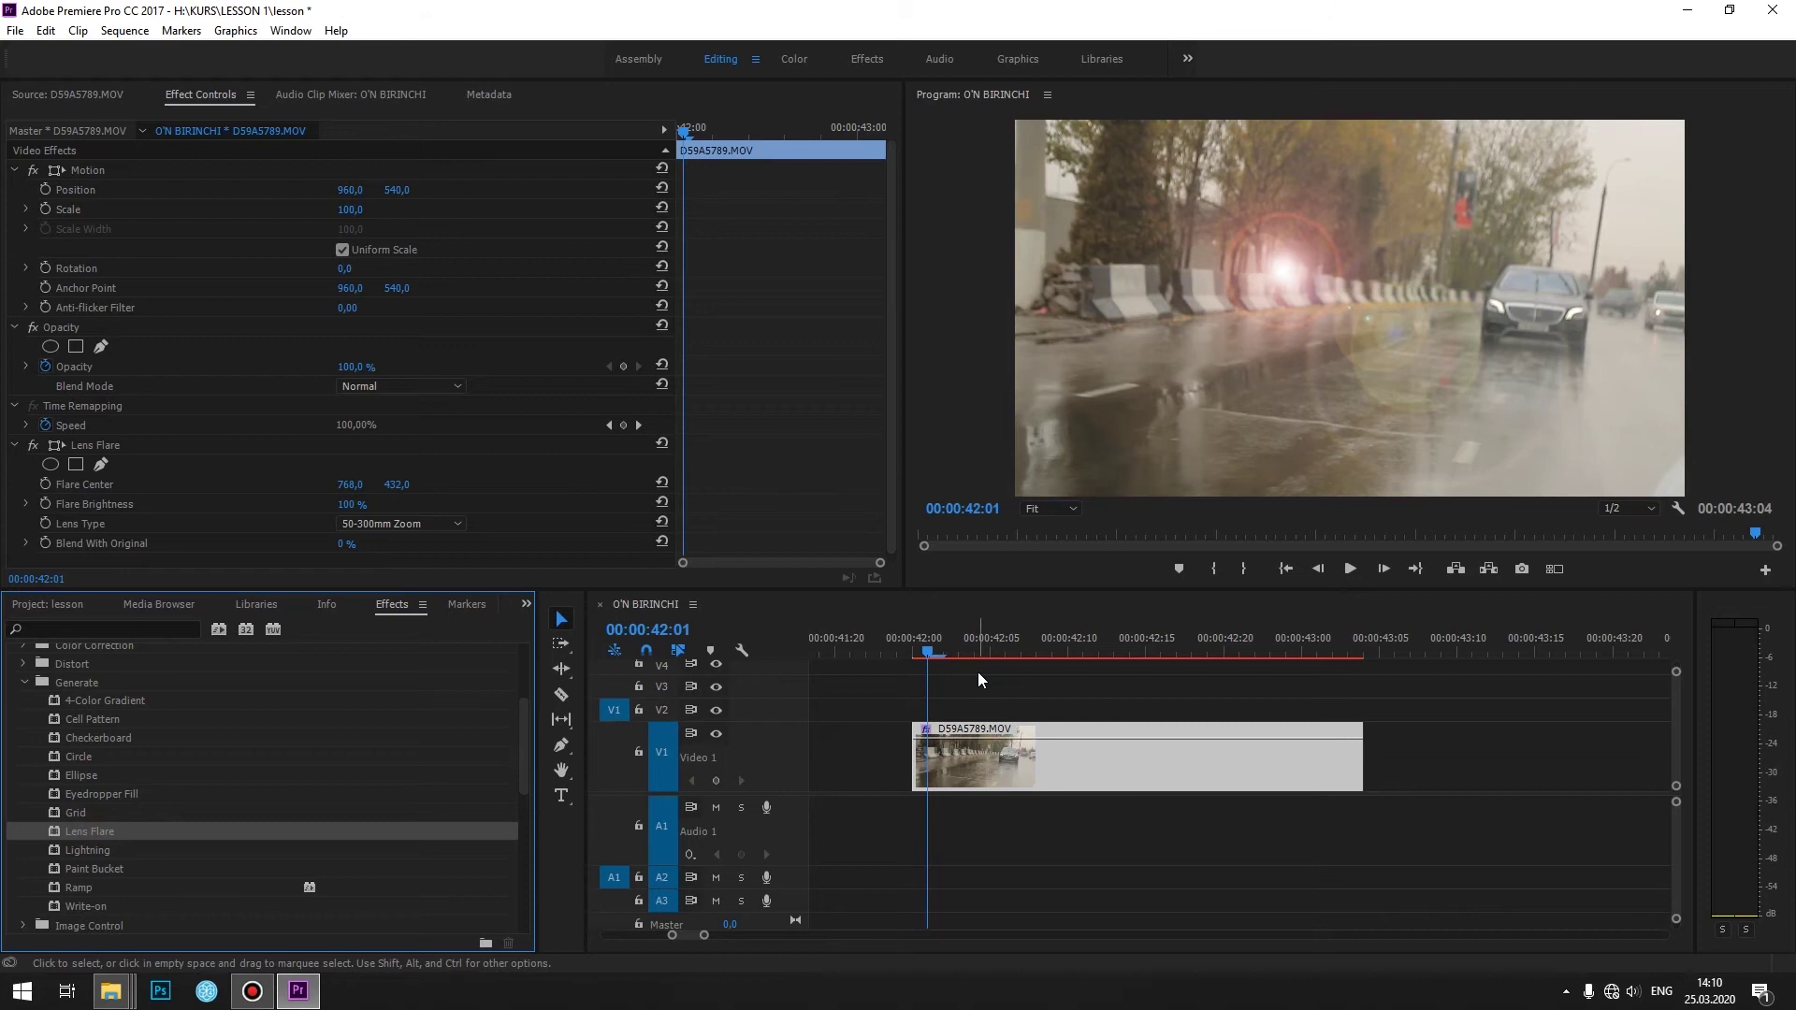
- Play the clip, move the lens flare further left, and lower its brightness
key("space")
mouse_move(1206, 650)
left_mouse_down()
mouse_move(1376, 688)
mouse_move(943, 700)
left_mouse_up()
mouse_move(350, 484)
left_mouse_down()
mouse_move(403, 482)
mouse_move(280, 485)
mouse_move(349, 485)
left_mouse_up()
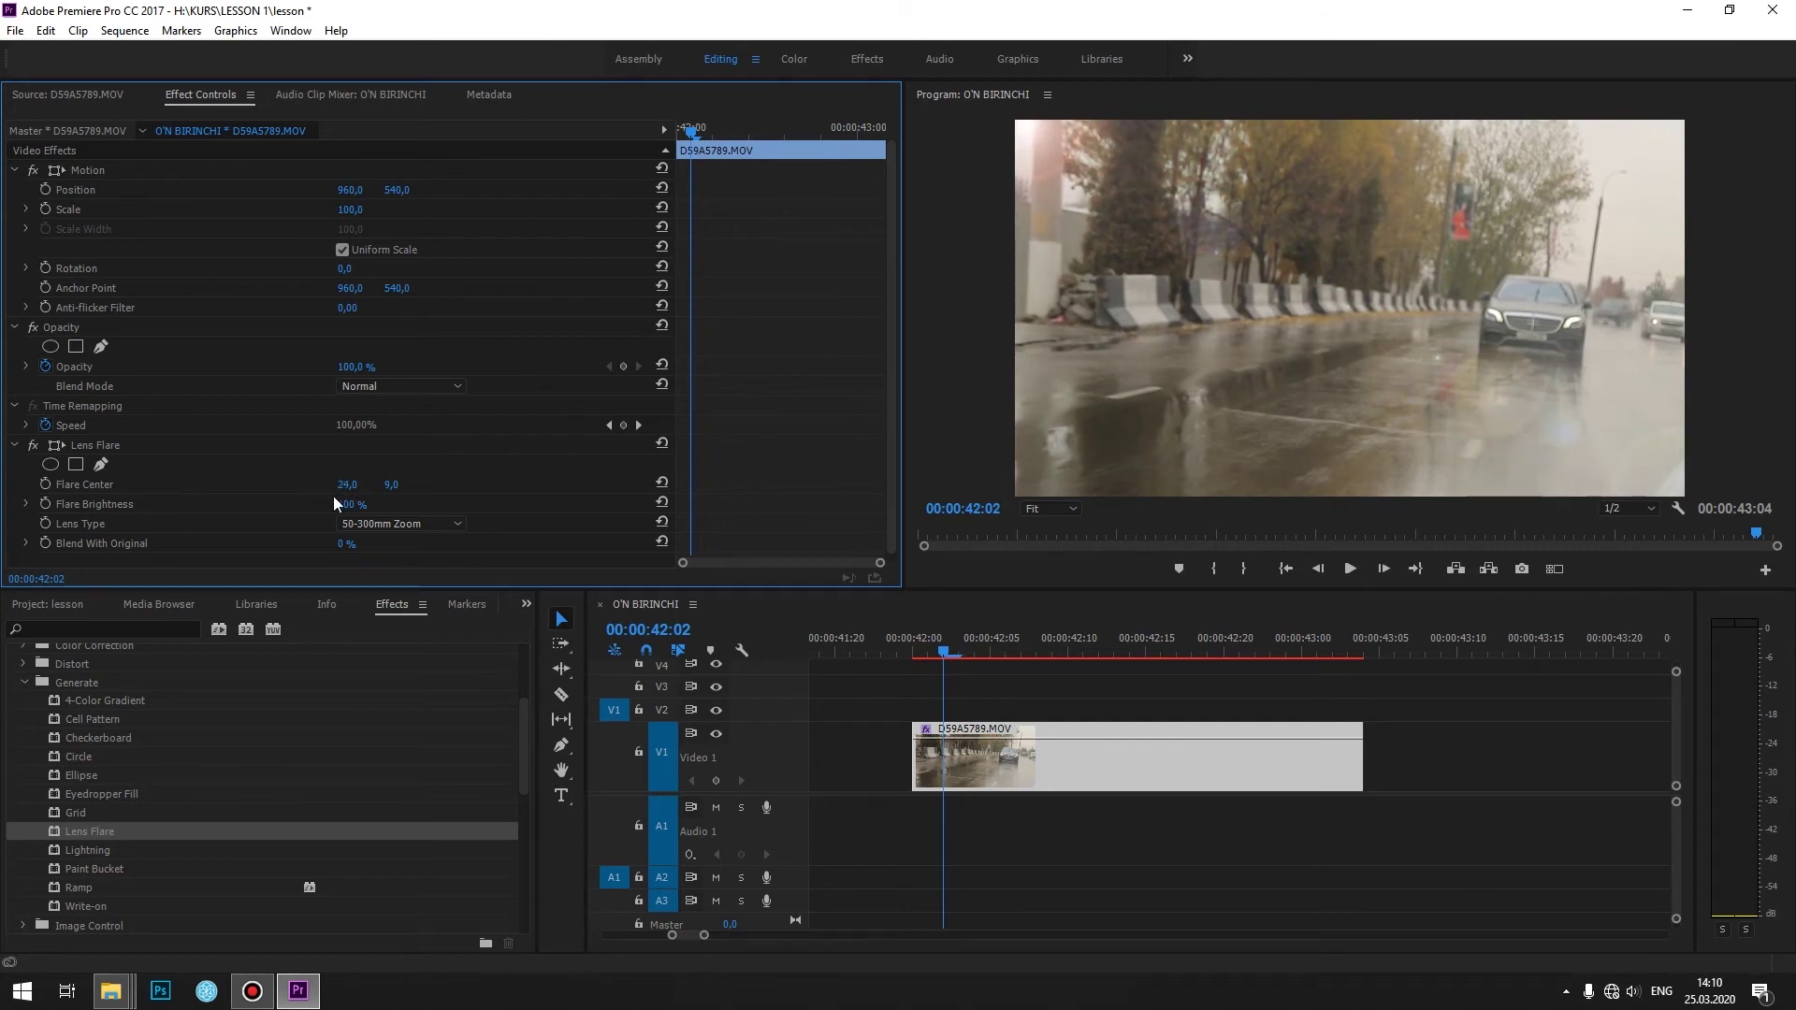
scroll(232, 501, "down", 1)
mouse_move(345, 498)
left_mouse_down()
mouse_move(310, 498)
mouse_move(431, 498)
mouse_move(410, 498)
left_mouse_up()
- Try the 35mm Prime flare lens type, then settle on 105mm Prime
left_click(379, 518)
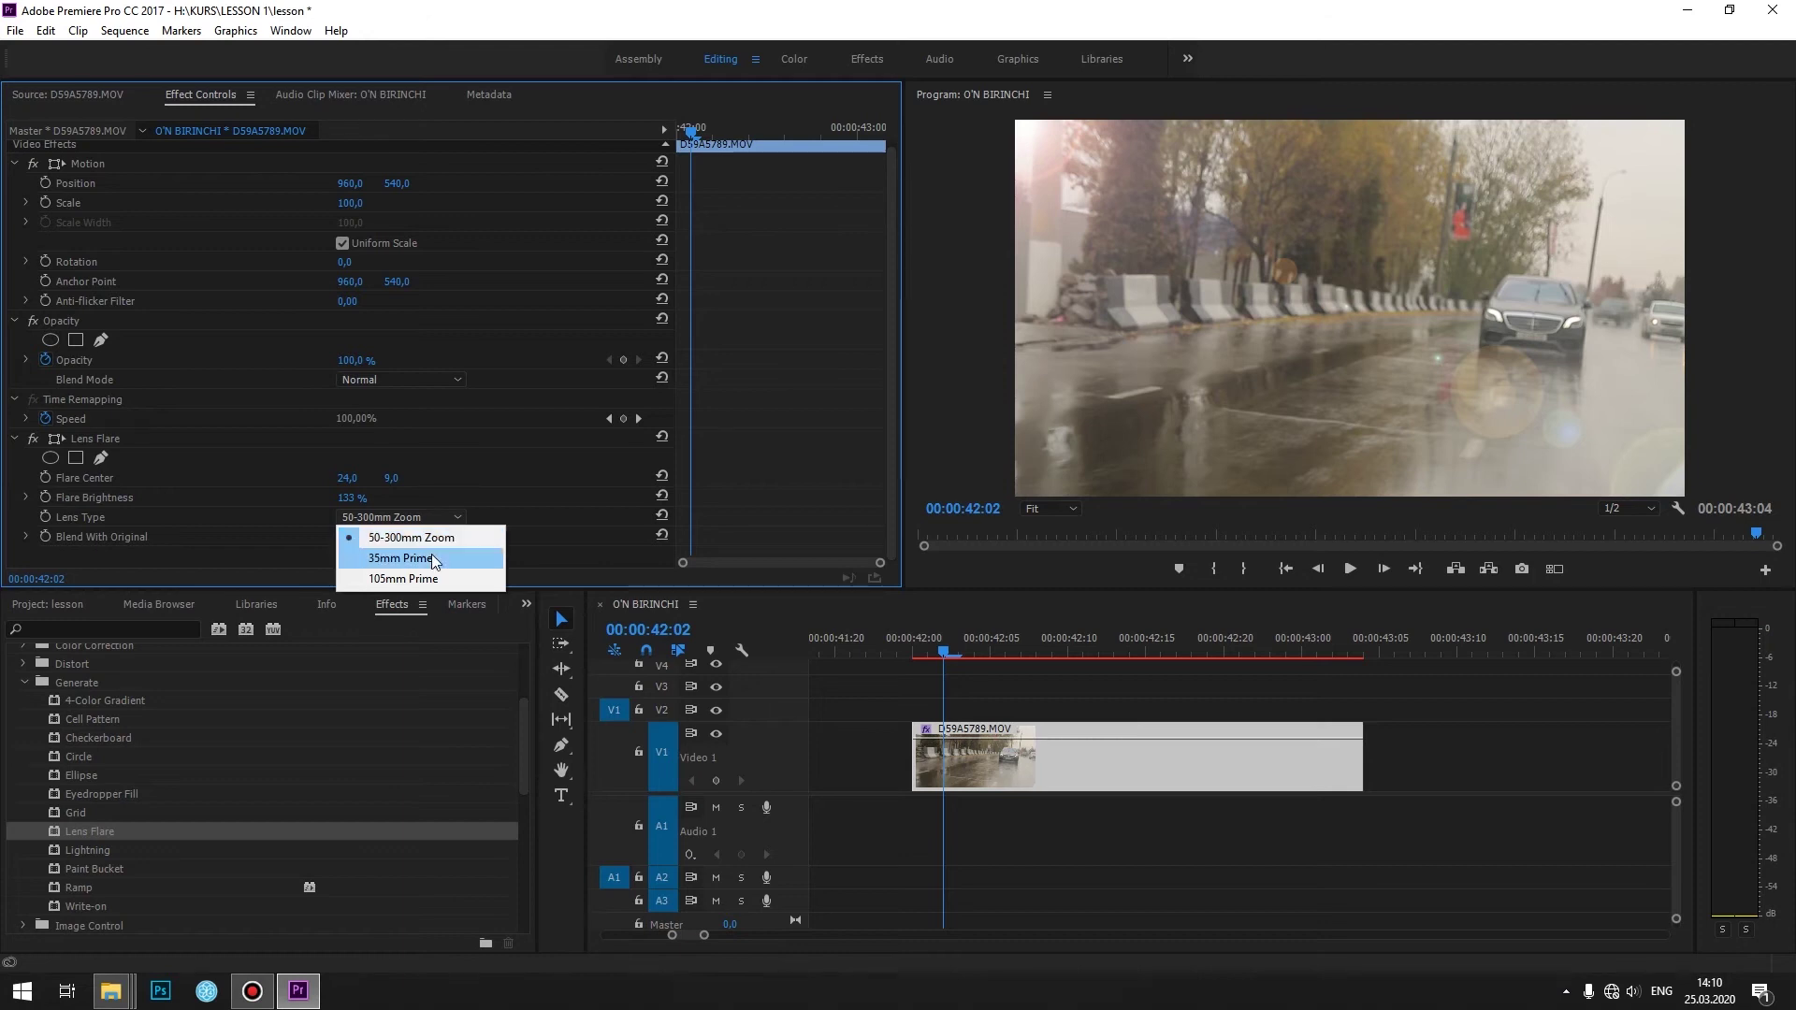
left_click(431, 555)
left_click(401, 518)
left_click(392, 577)
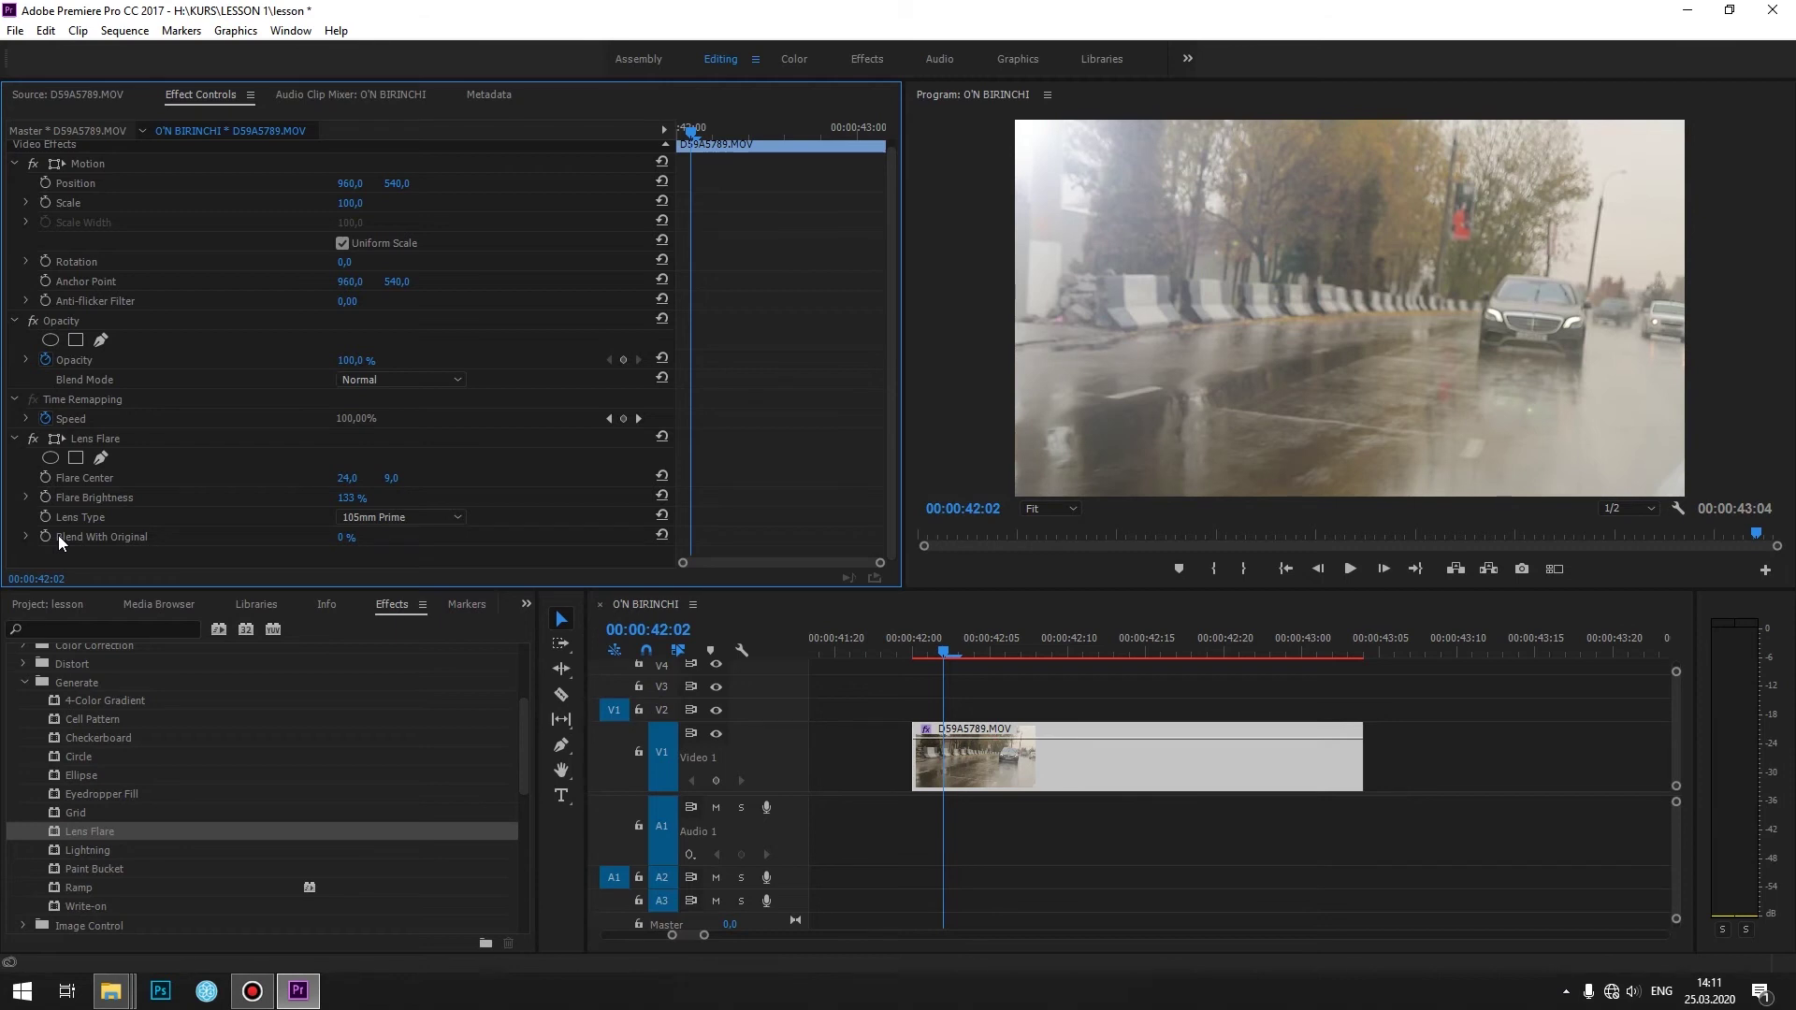
- Keyframe Flare Center, then at 43:02 move the flare toward the right
left_click(45, 478)
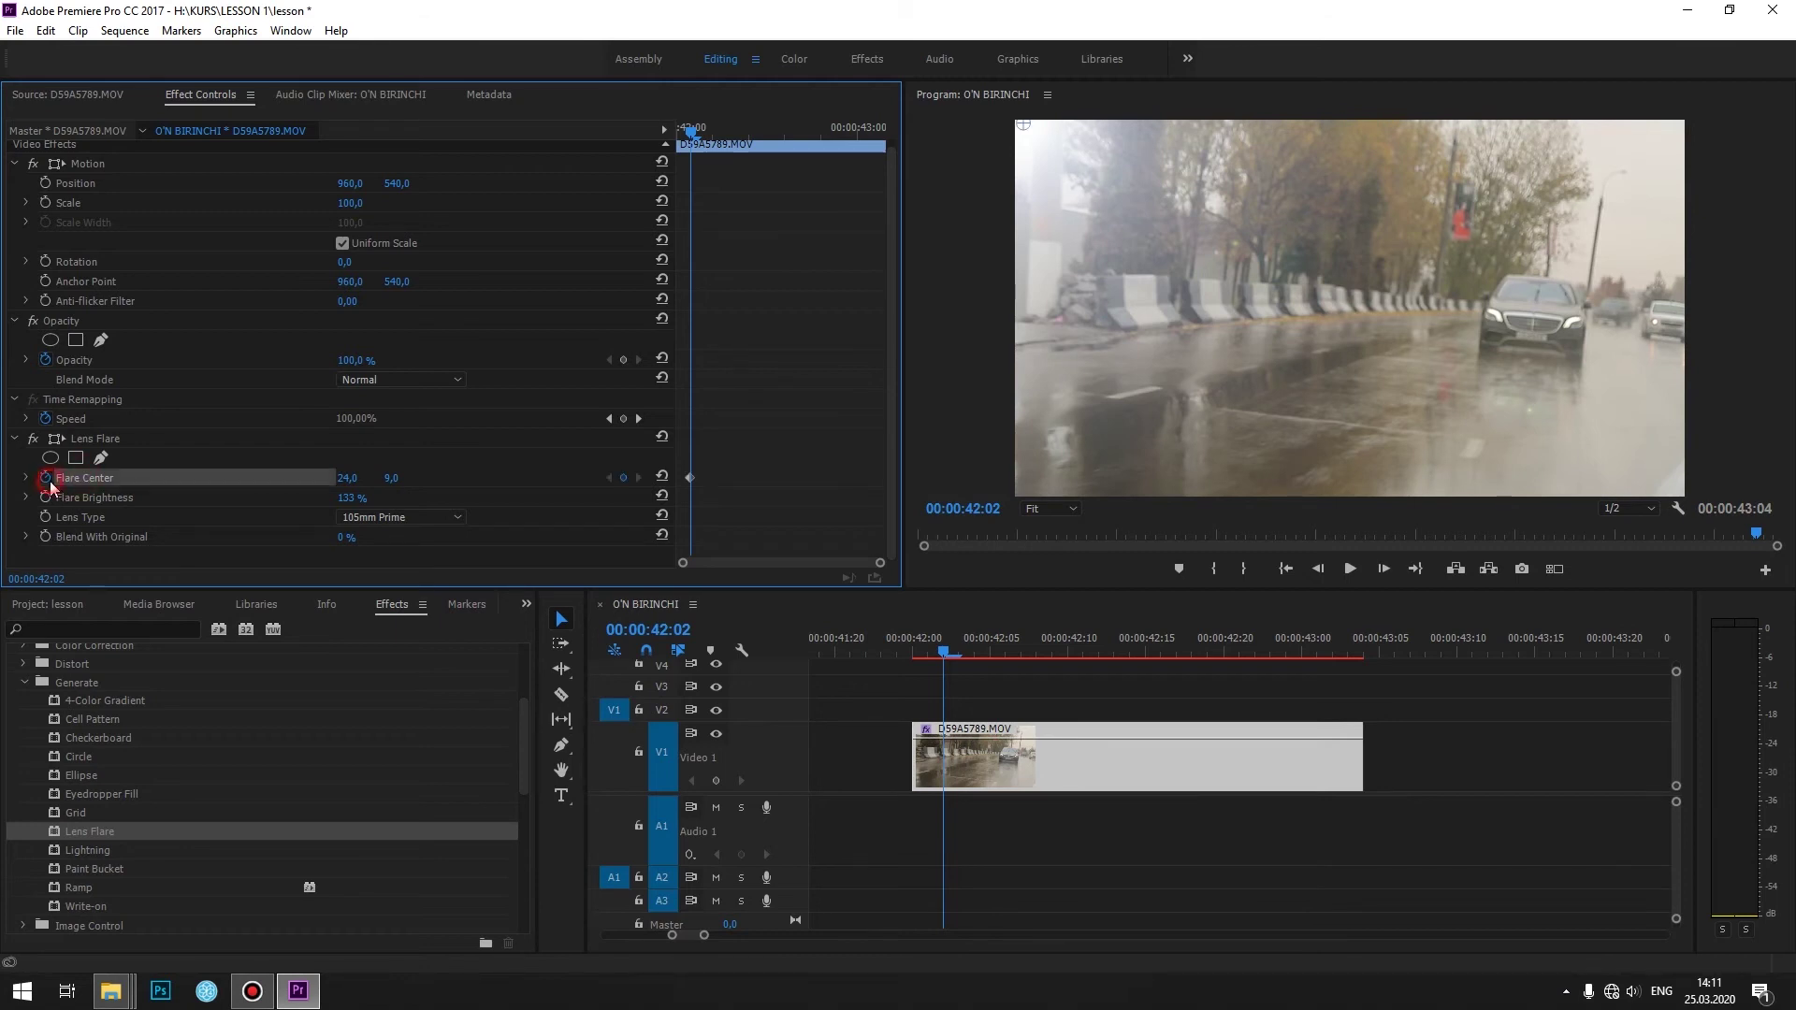
left_click_drag(696, 133, 871, 132)
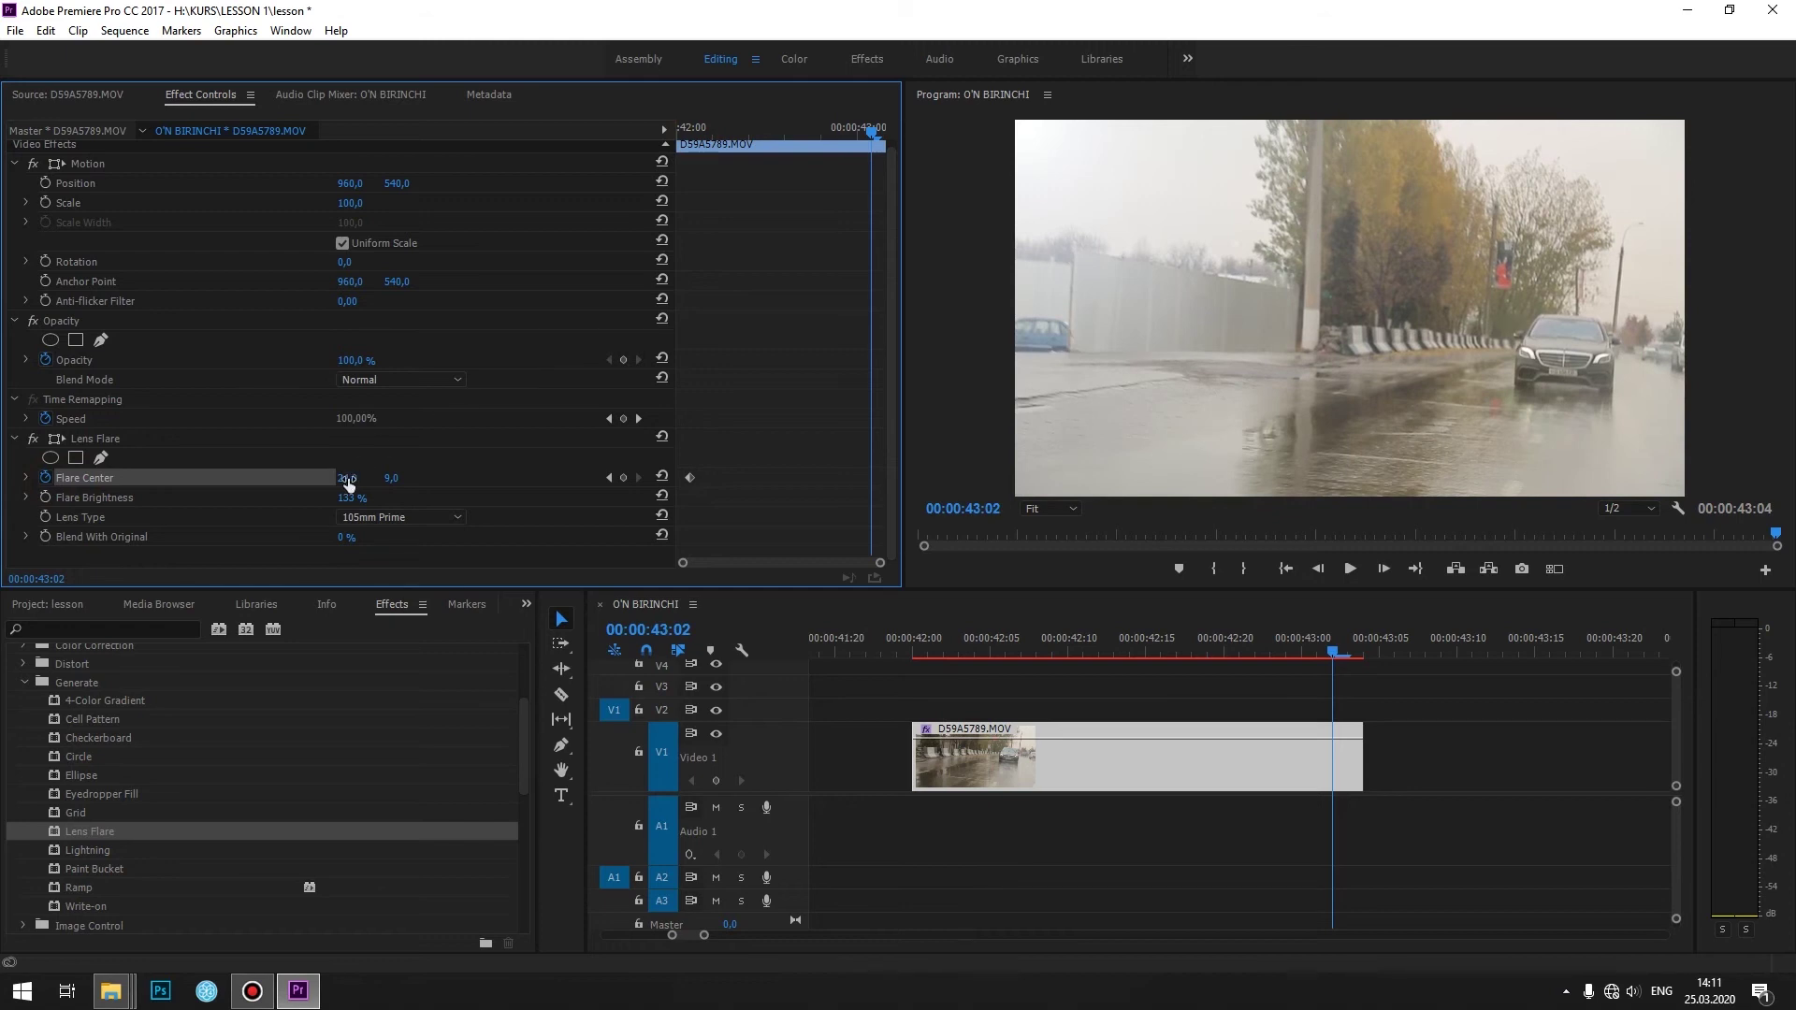
mouse_move(347, 477)
left_mouse_down()
mouse_move(914, 477)
mouse_move(842, 477)
left_mouse_up()
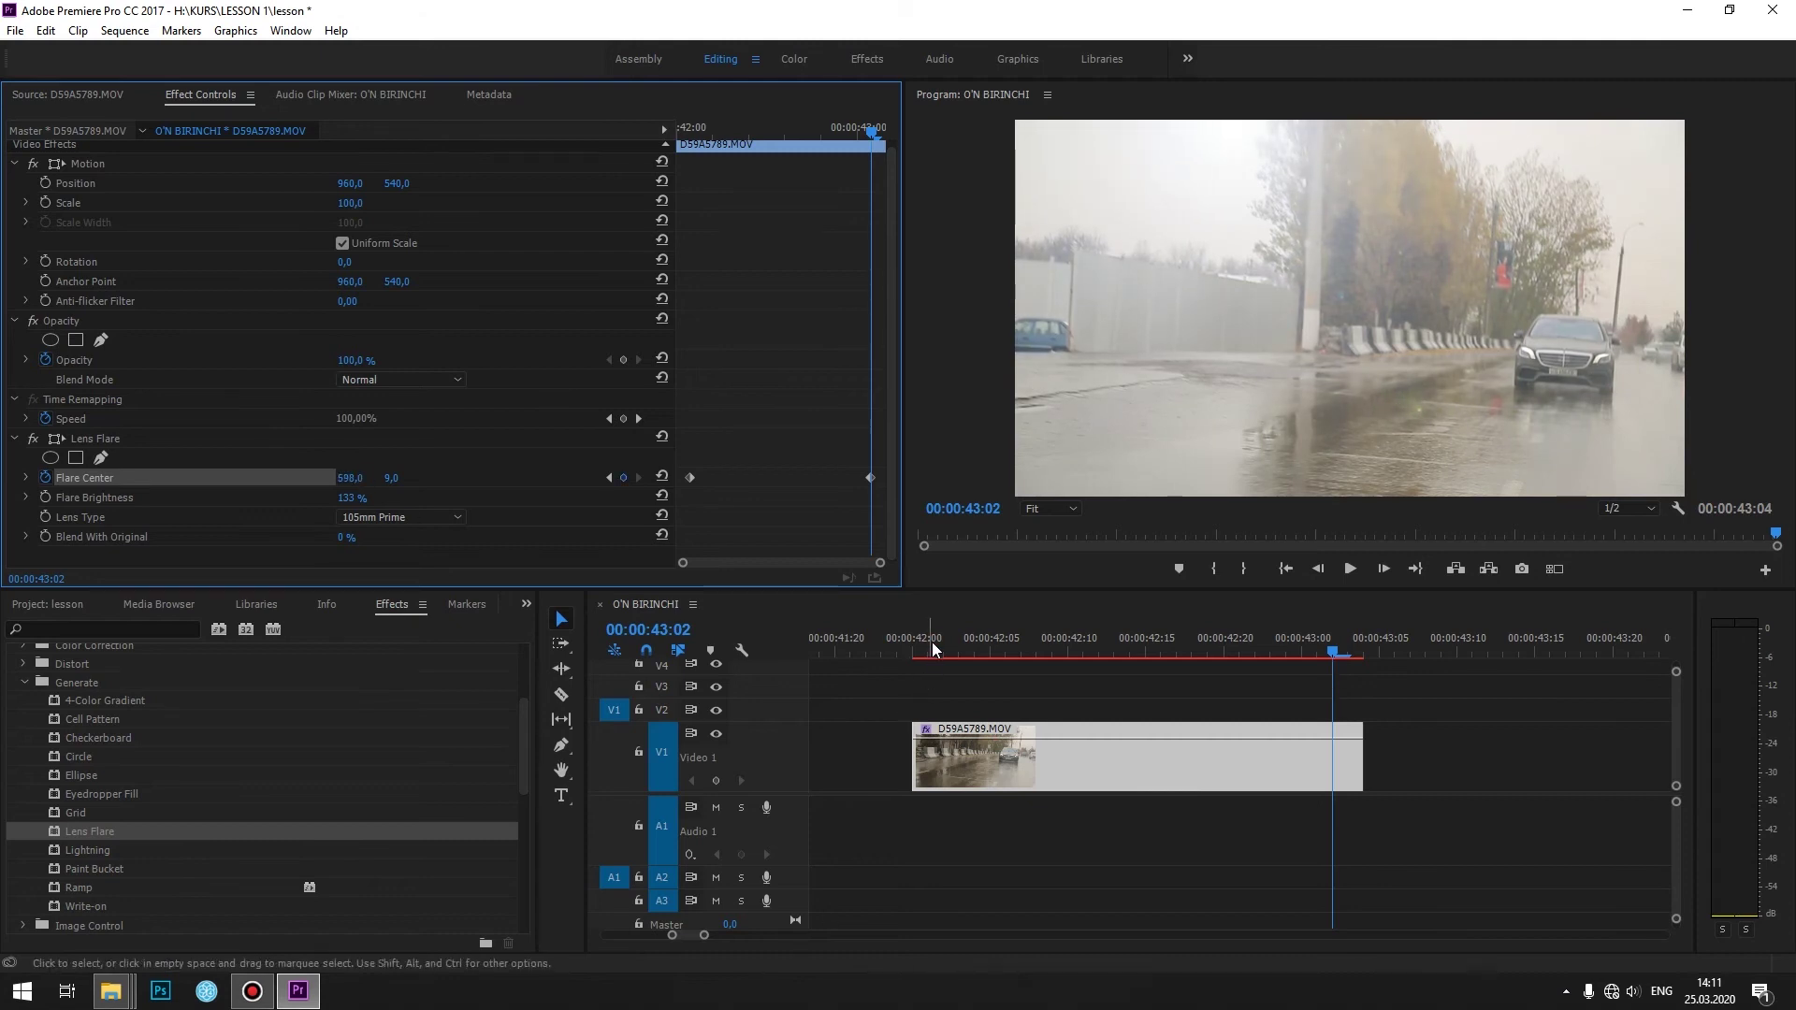
- Preview the flare animation from the road clip's start, stopping at 42:06
left_click(932, 646)
key("space")
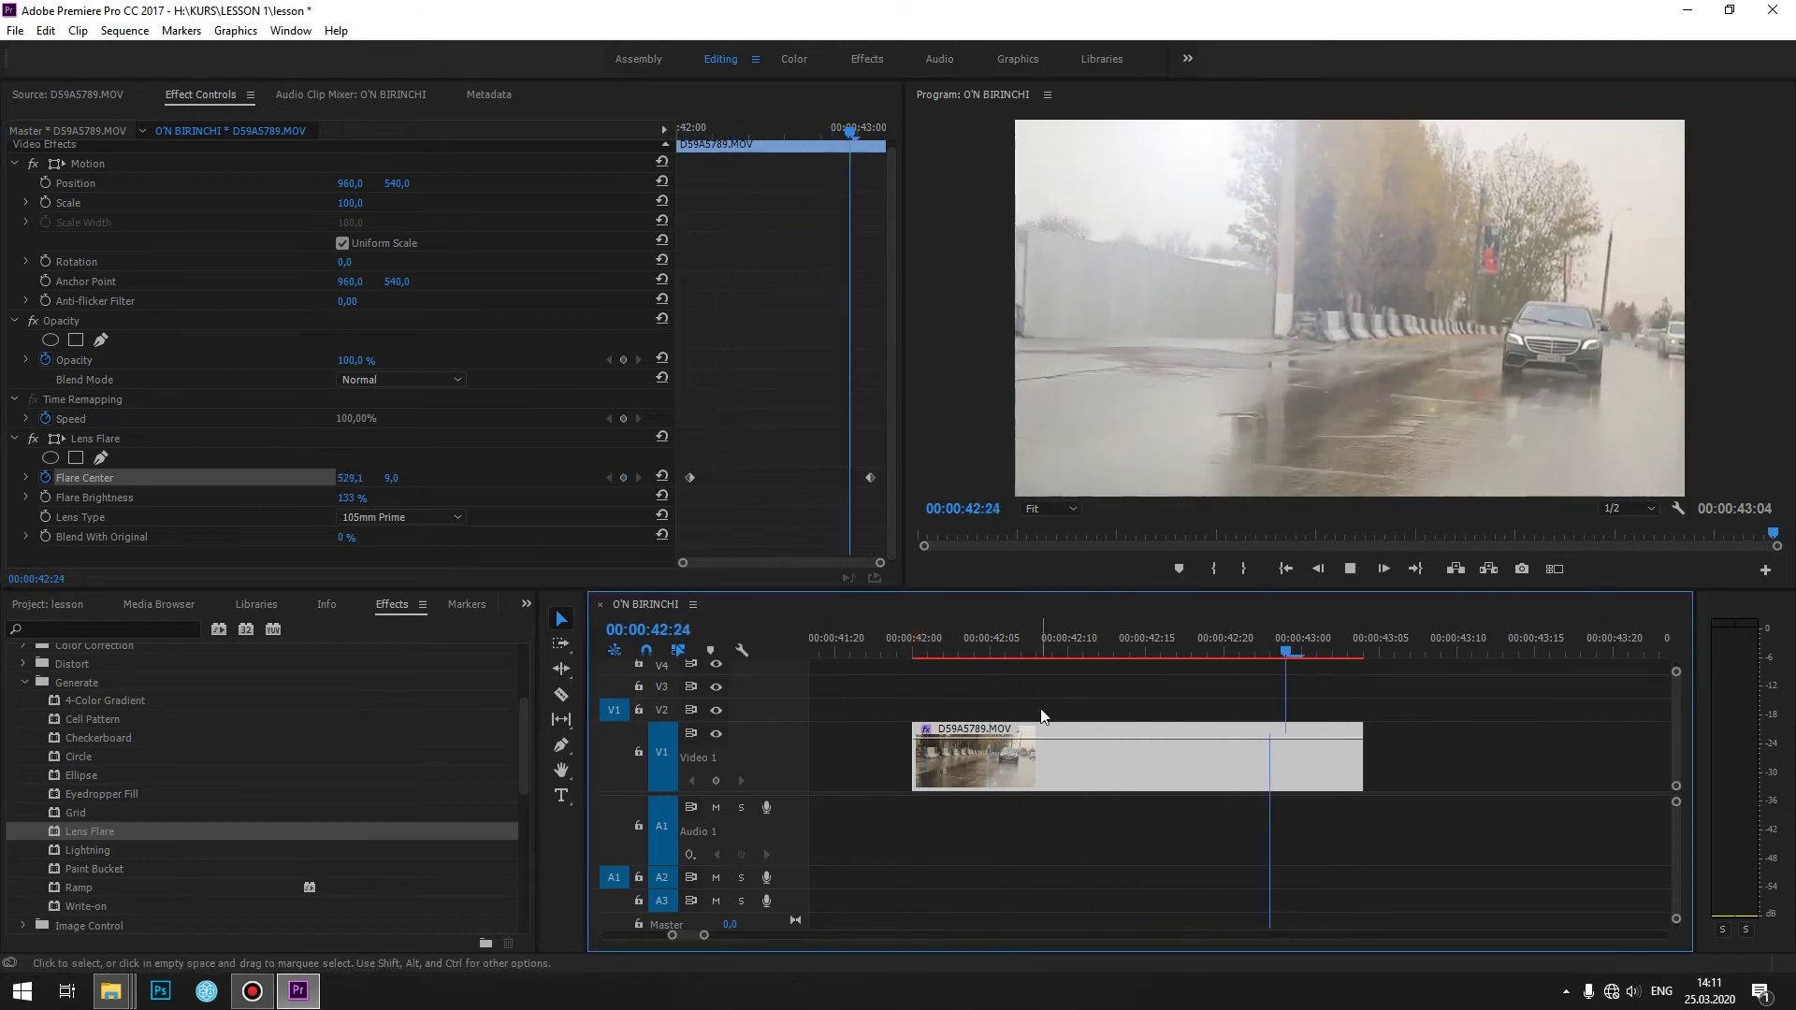
key("Home")
left_click(984, 649)
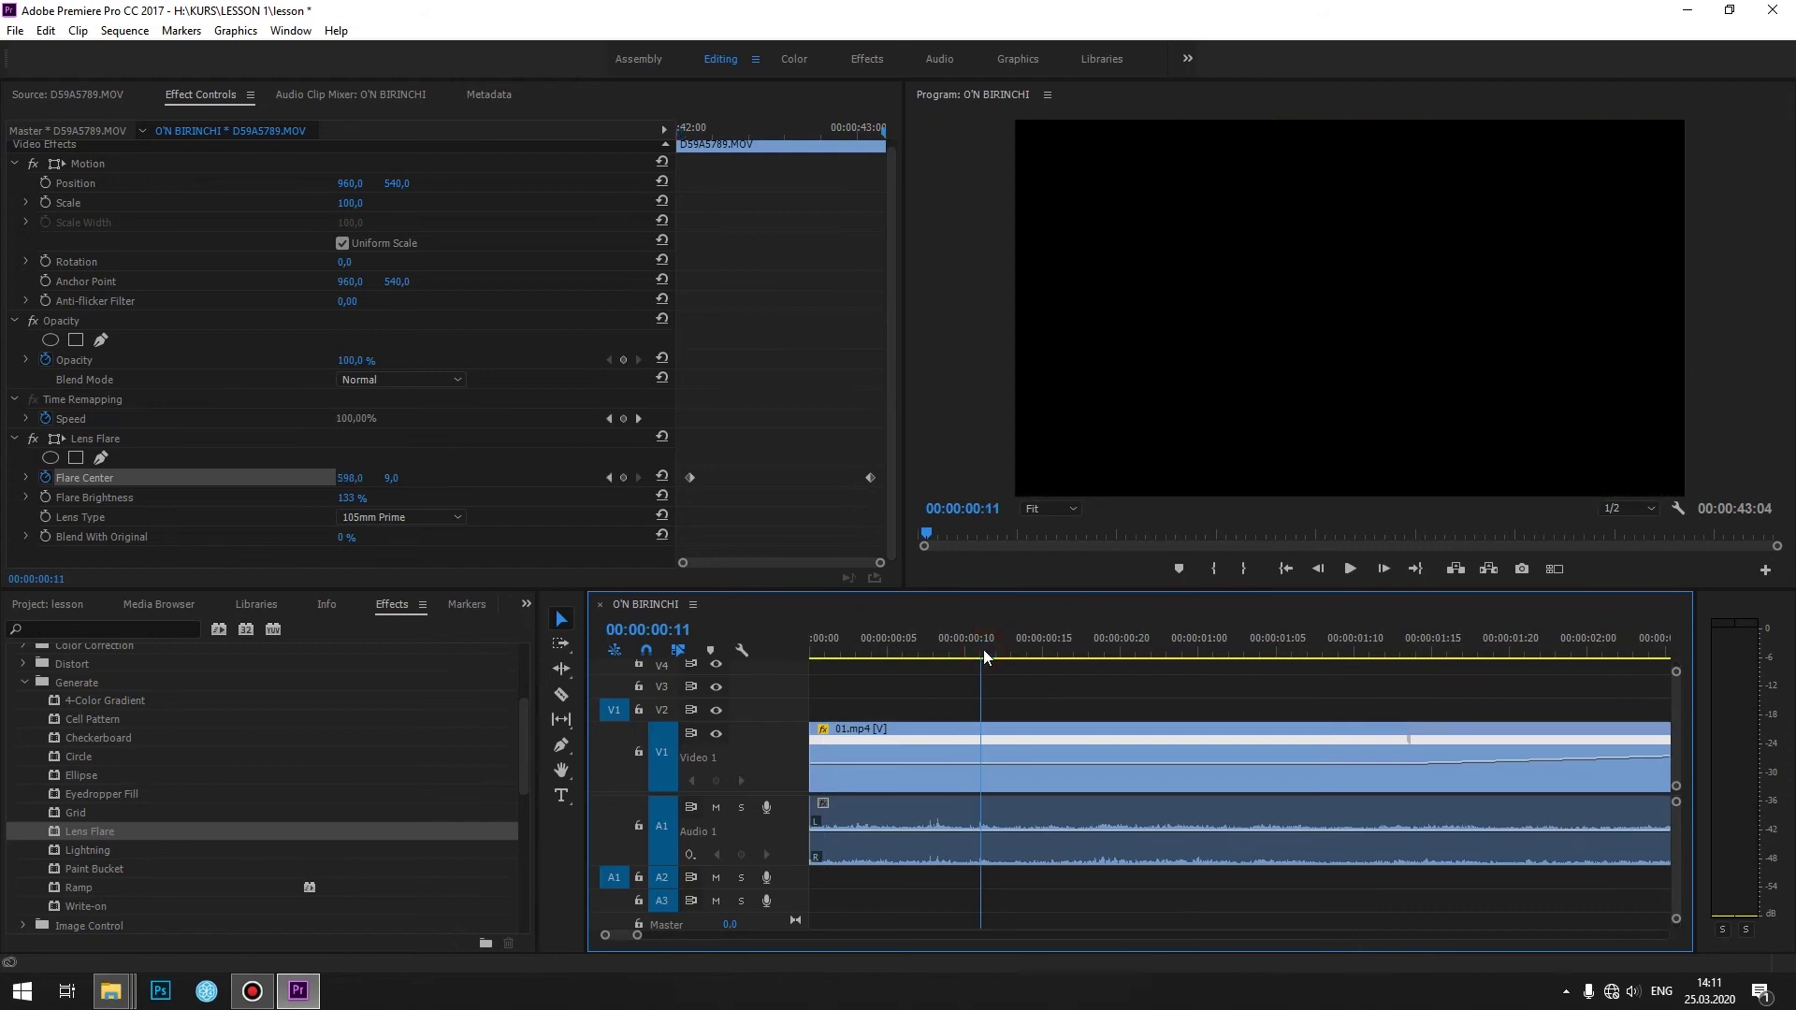
left_click(847, 651)
key("space")
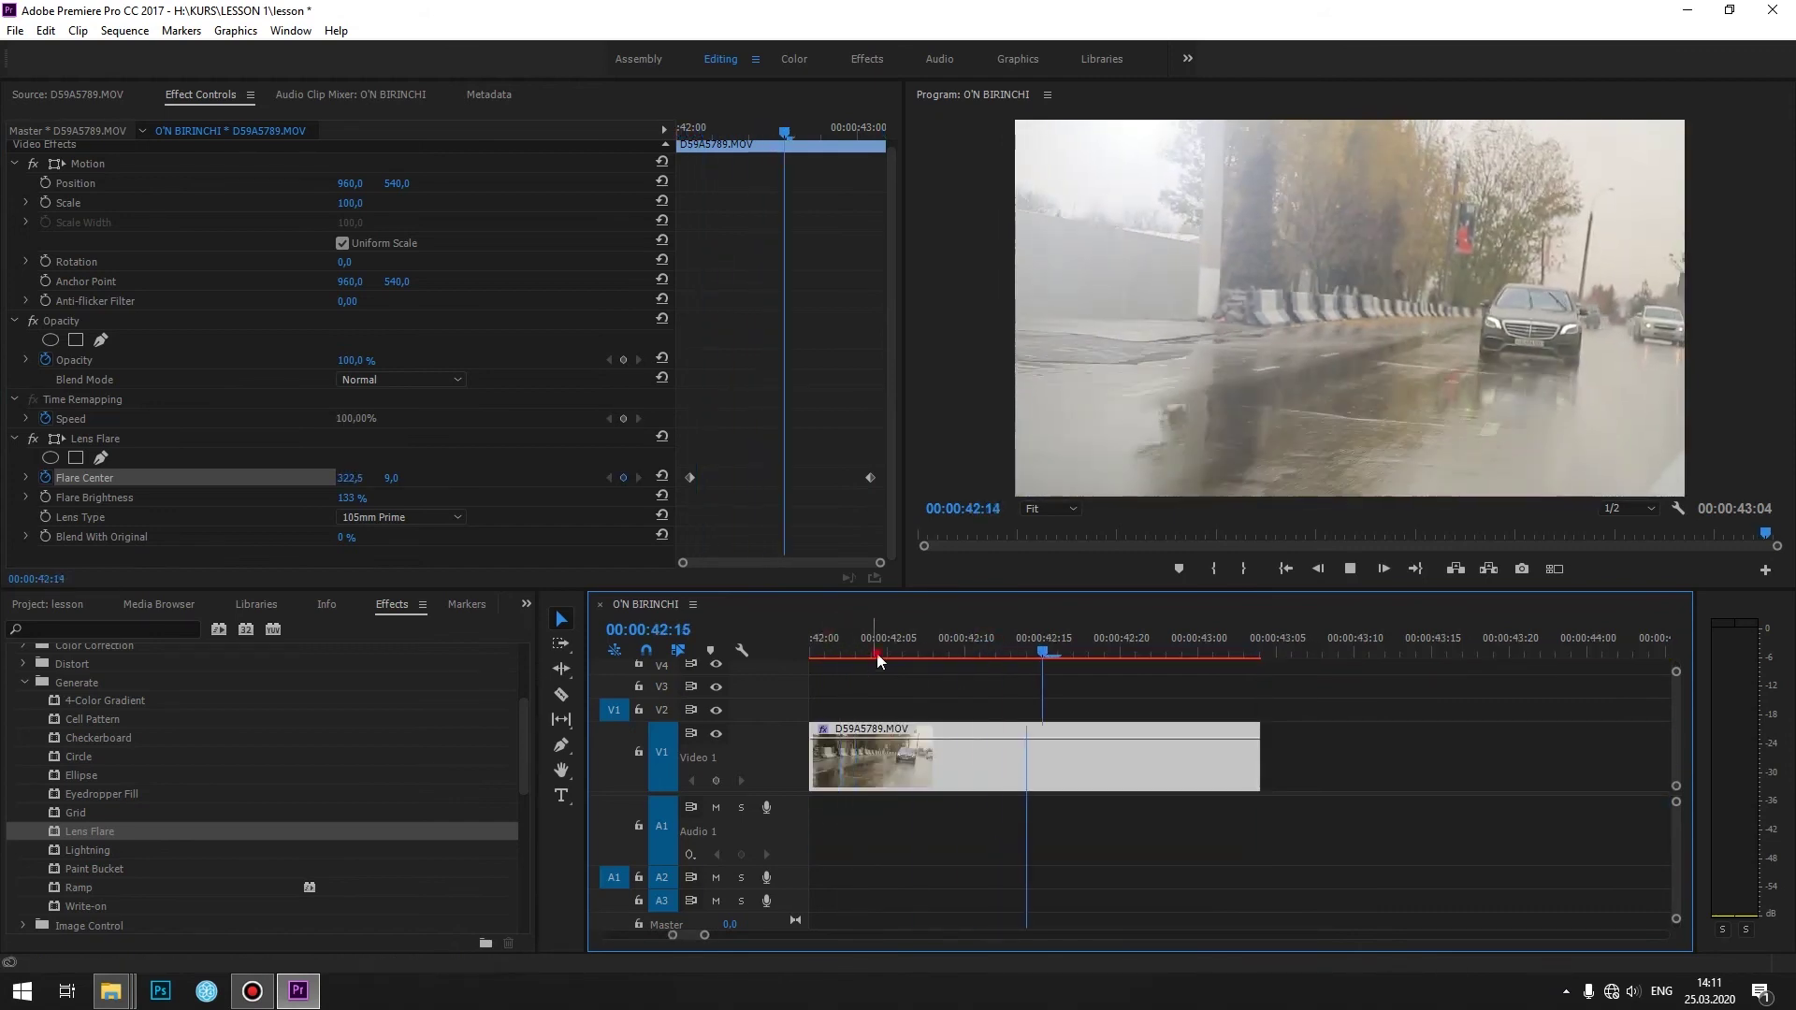
left_click(900, 648)
left_click(900, 648)
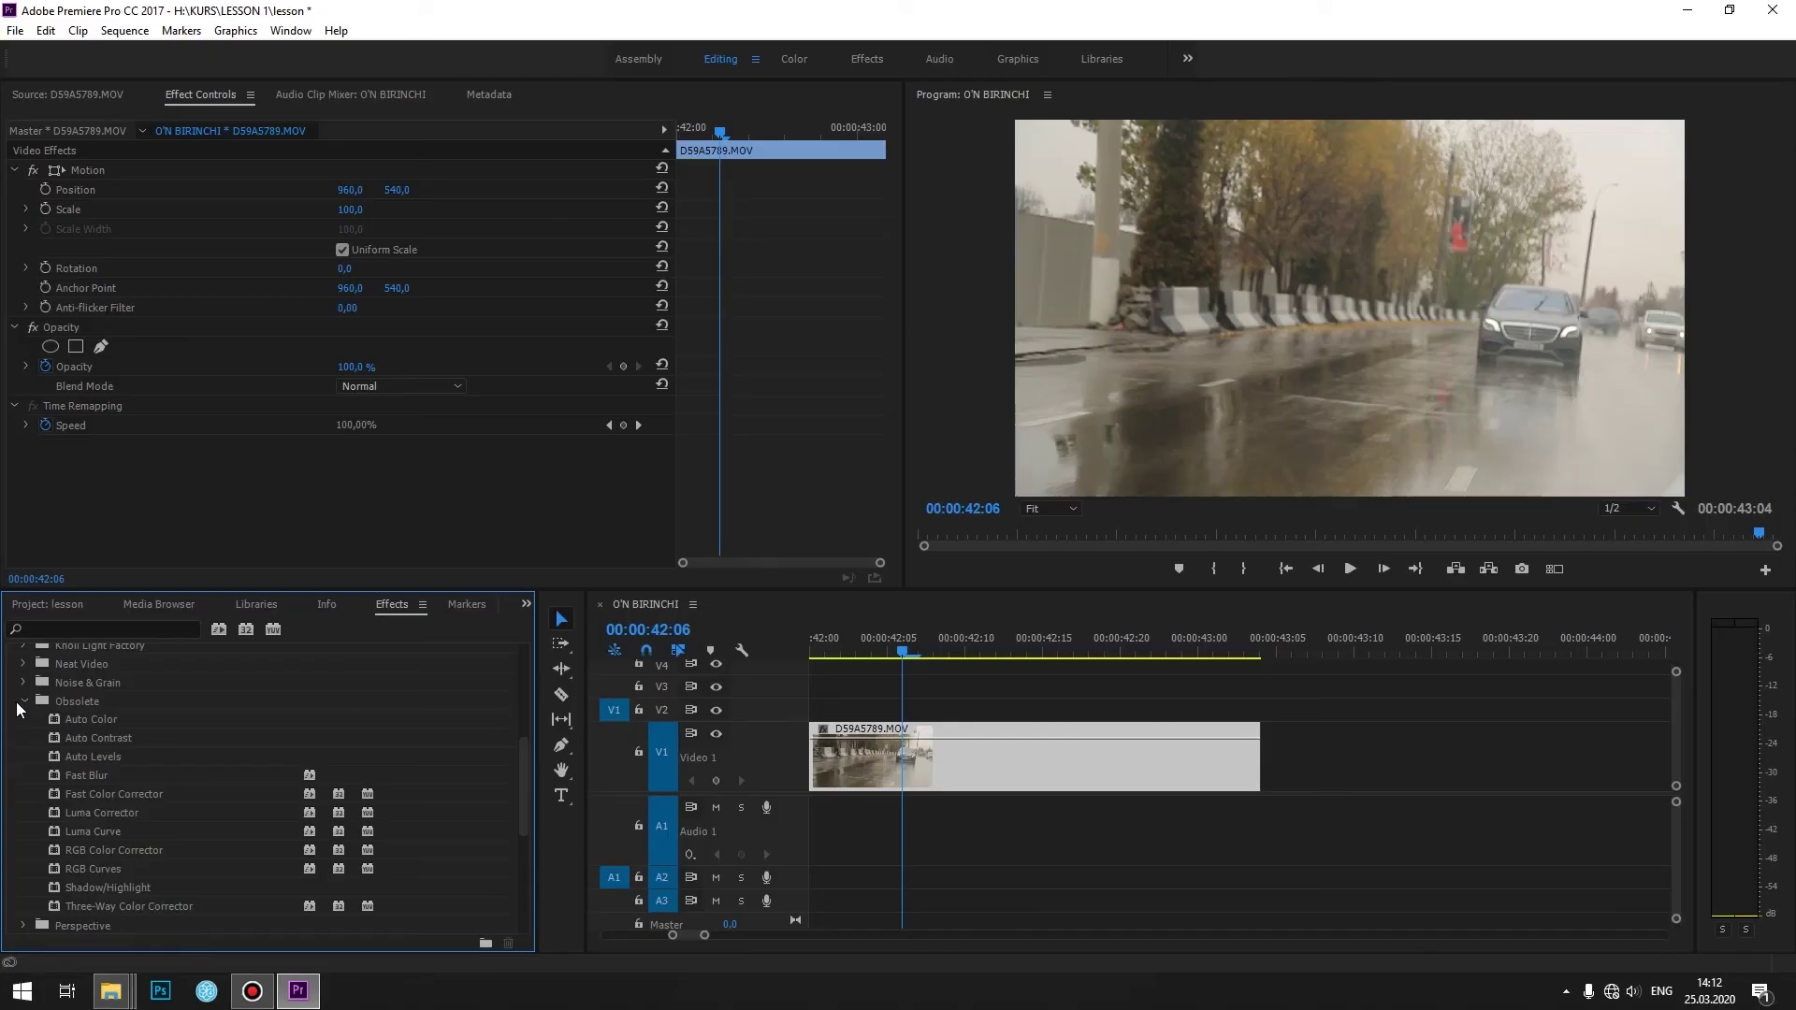
- Apply Auto Contrast to the road clip and toggle it off and on repeatedly to compare
left_click(65, 741)
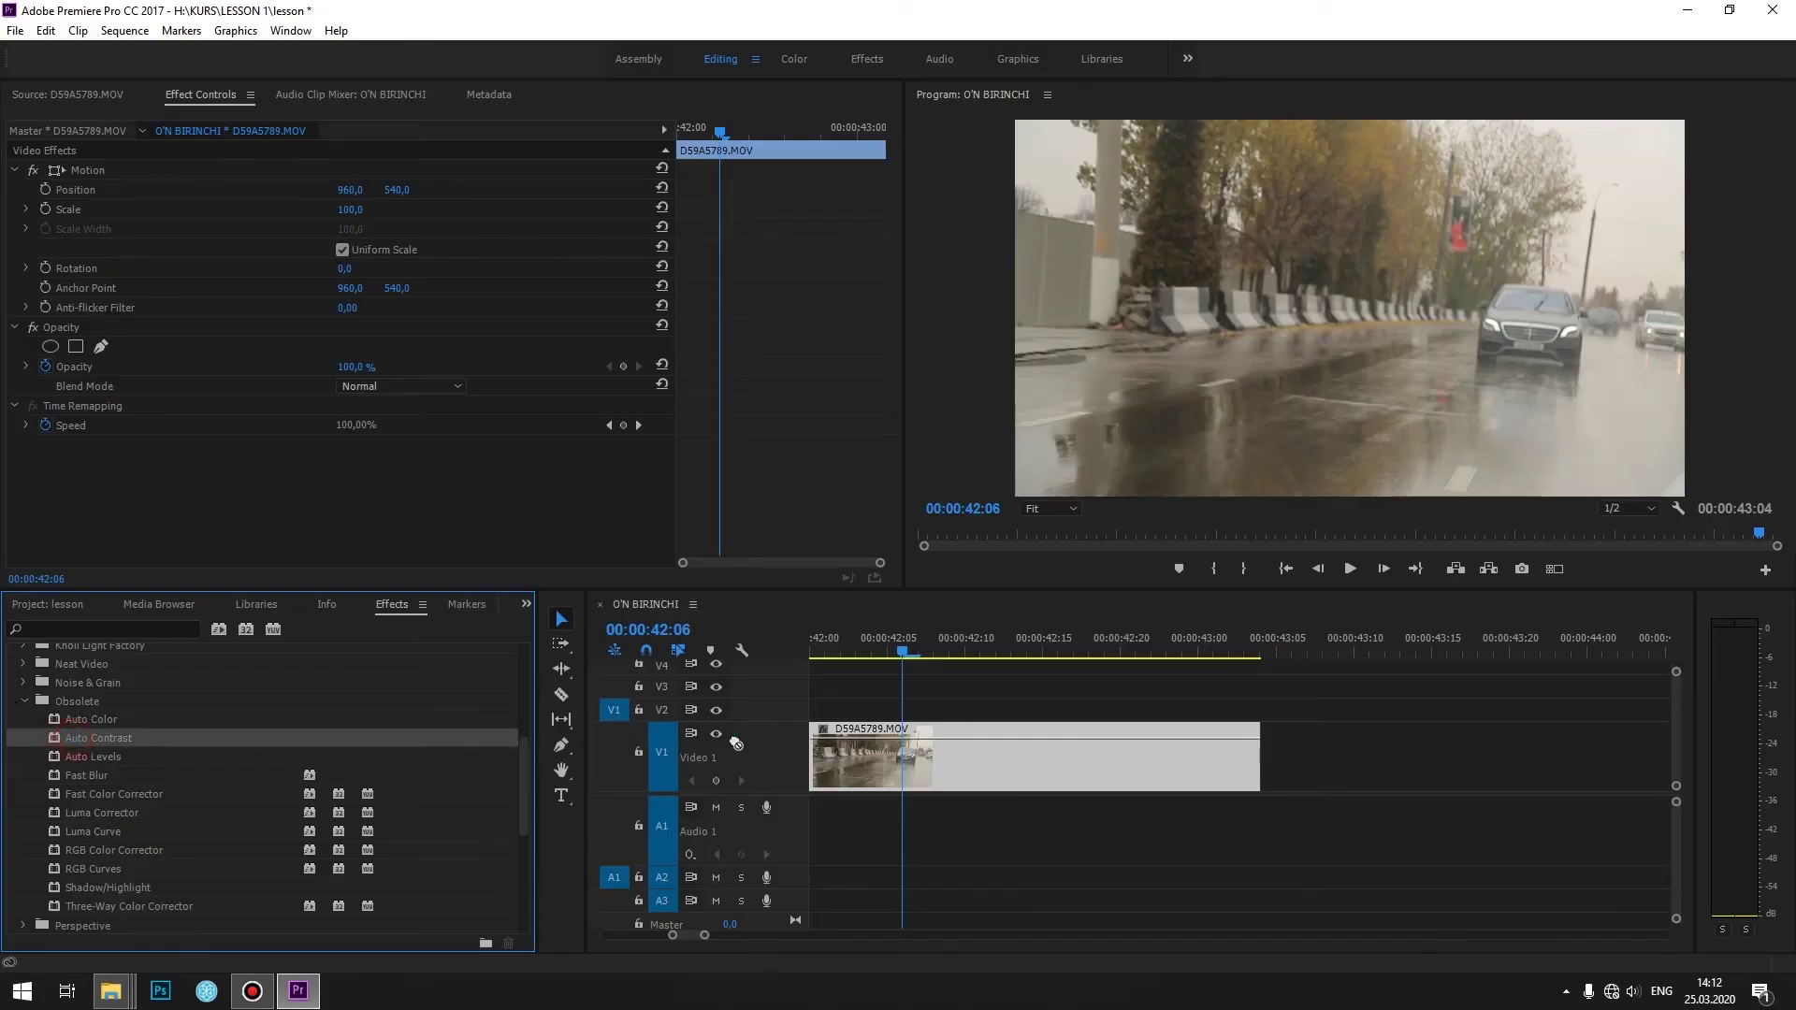
left_click_drag(73, 738, 1013, 737)
scroll(518, 468, "down", 1)
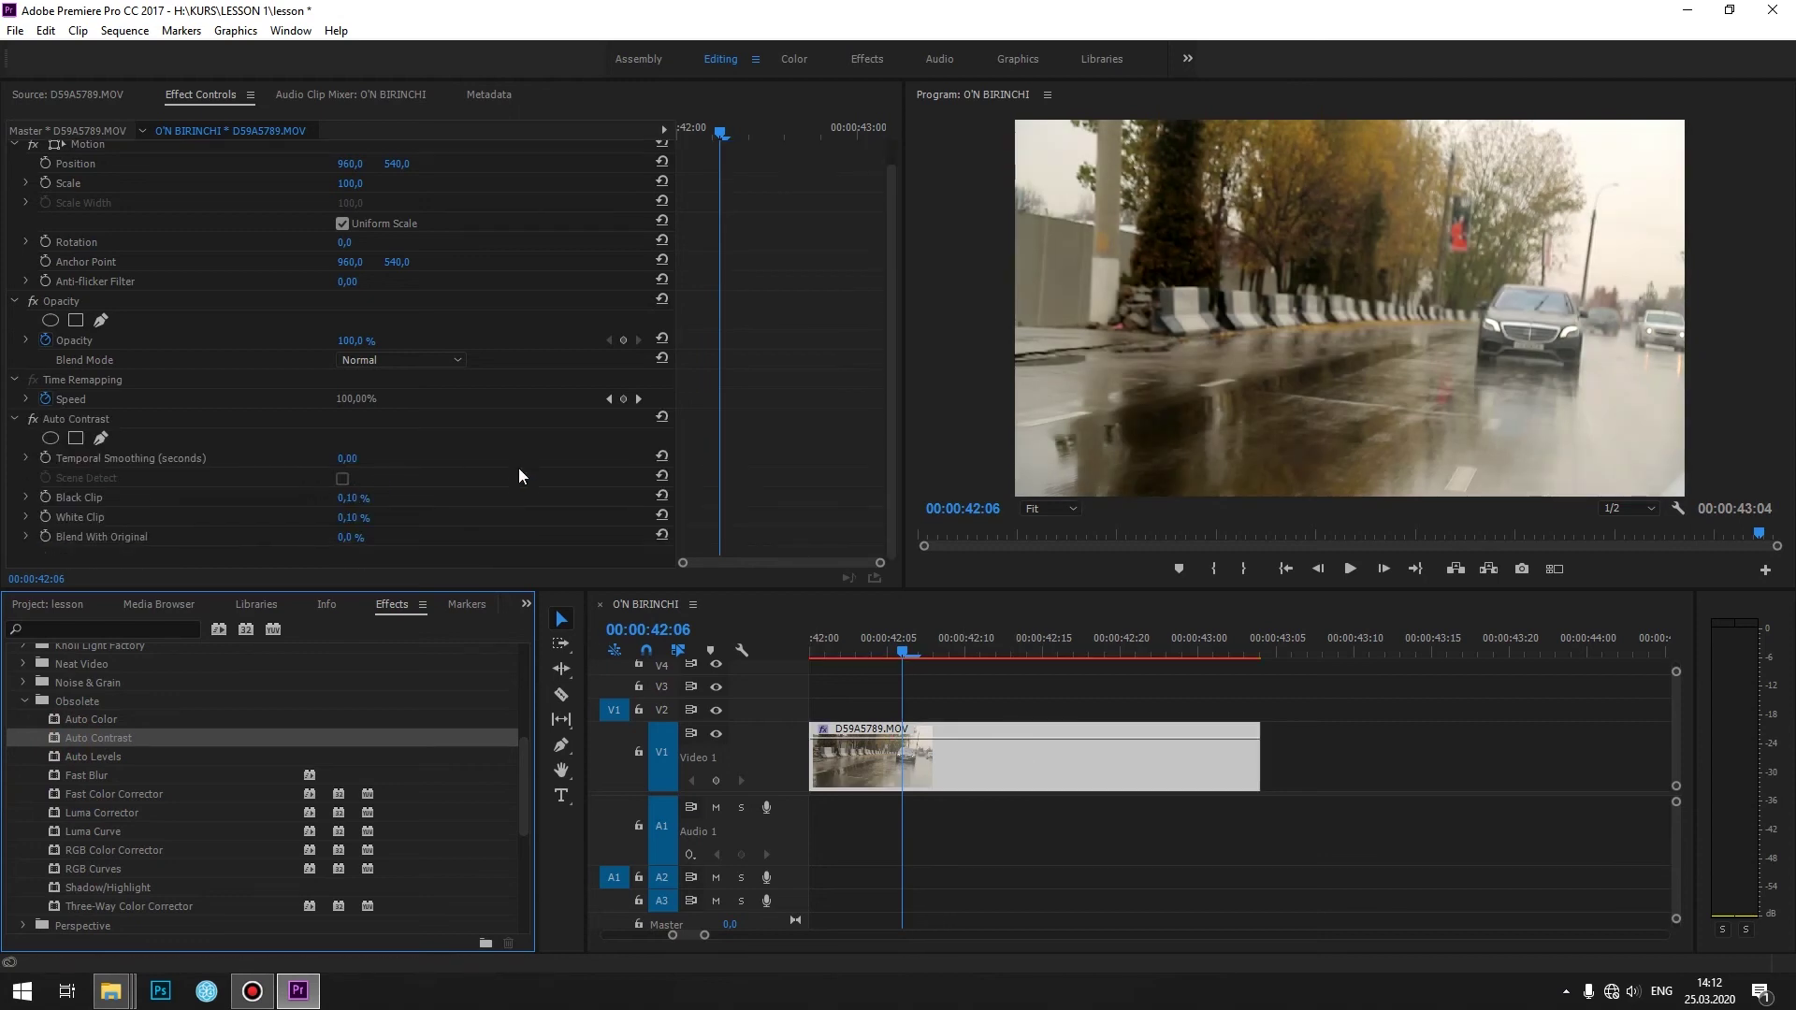
left_click(31, 419)
left_click(31, 419)
left_click(30, 420)
left_click(31, 419)
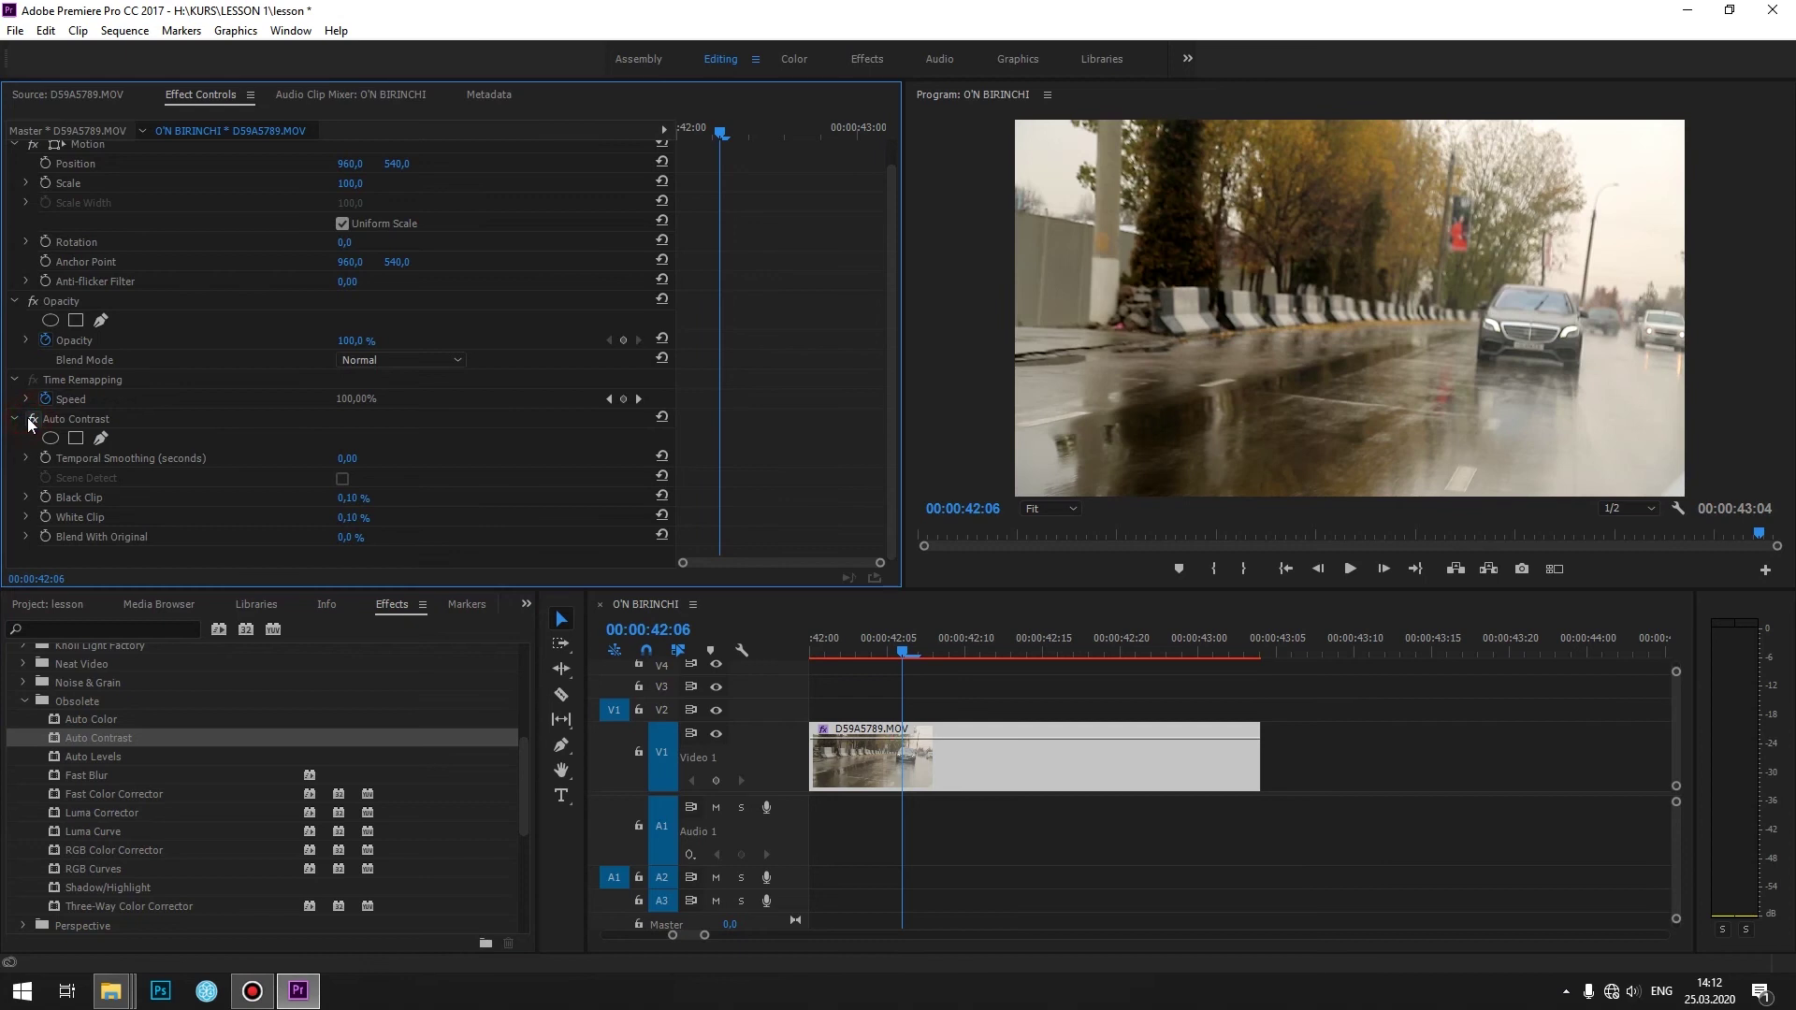
left_click(31, 419)
left_click(31, 419)
left_click(31, 419)
left_click(31, 419)
- Raise White Clip to 10,00%, then delete Auto Contrast from the clip
left_click_drag(344, 526, 365, 518)
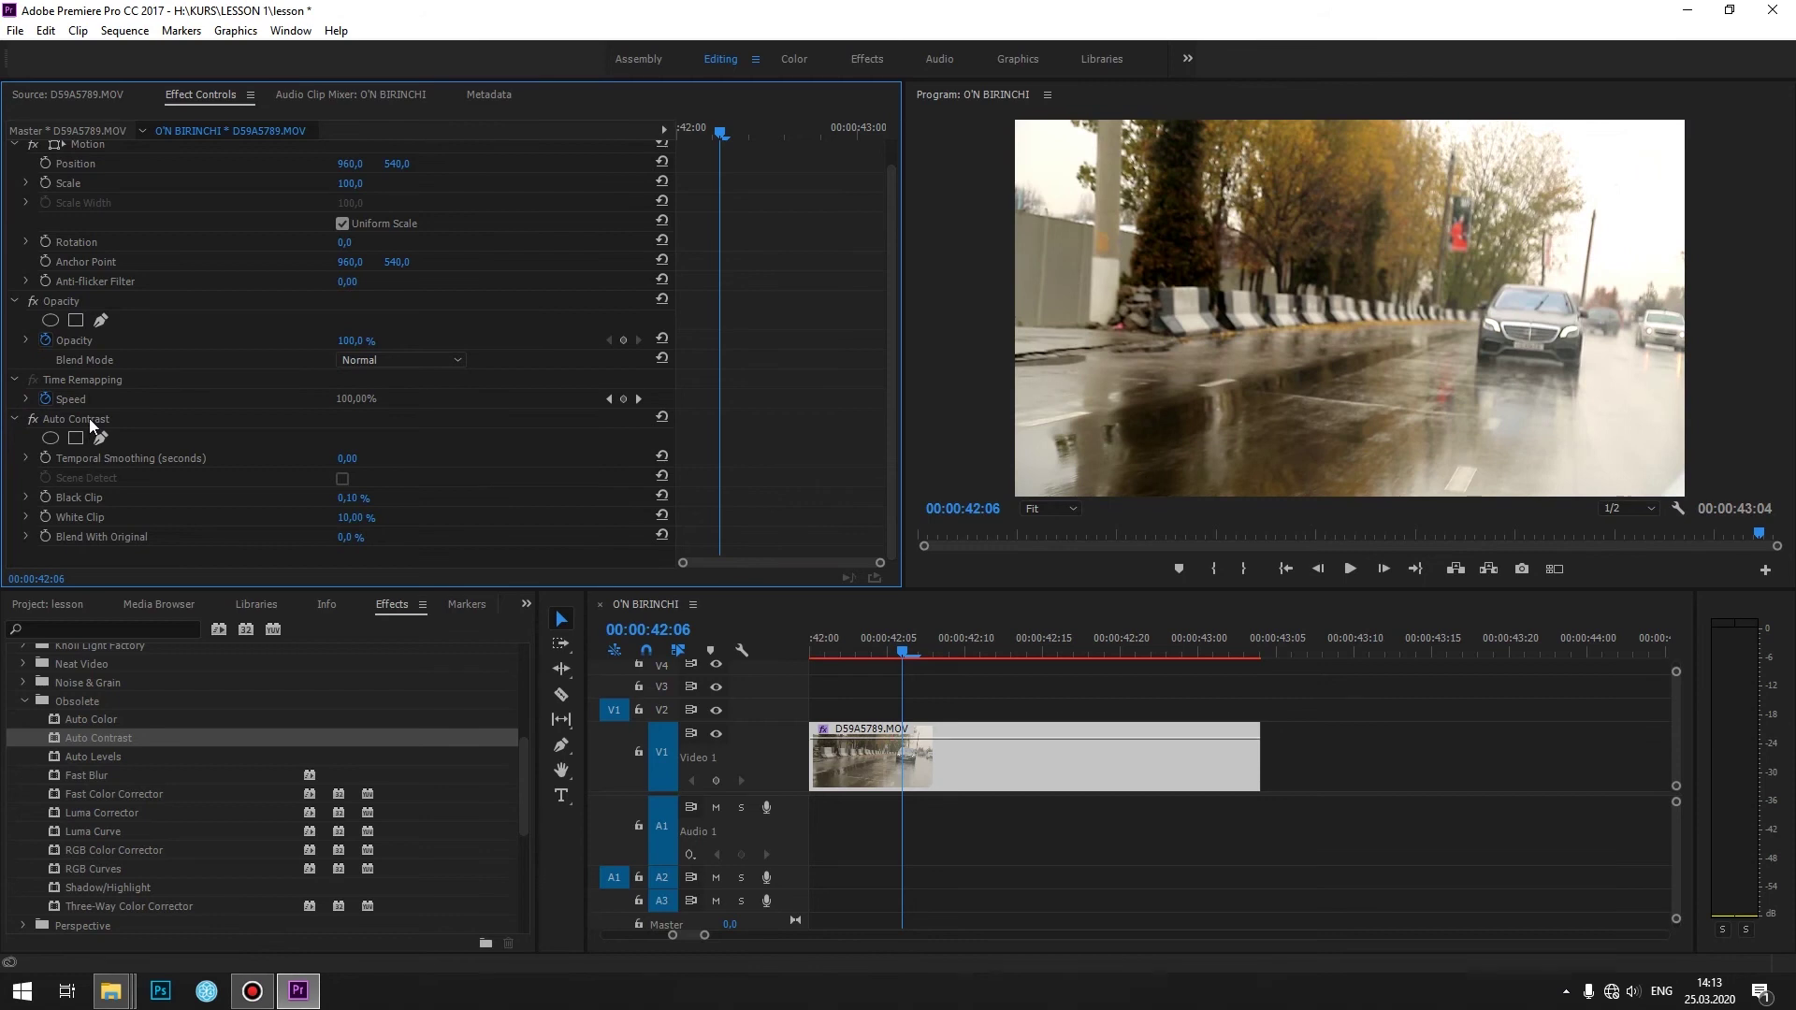
left_click(87, 419)
key("Delete")
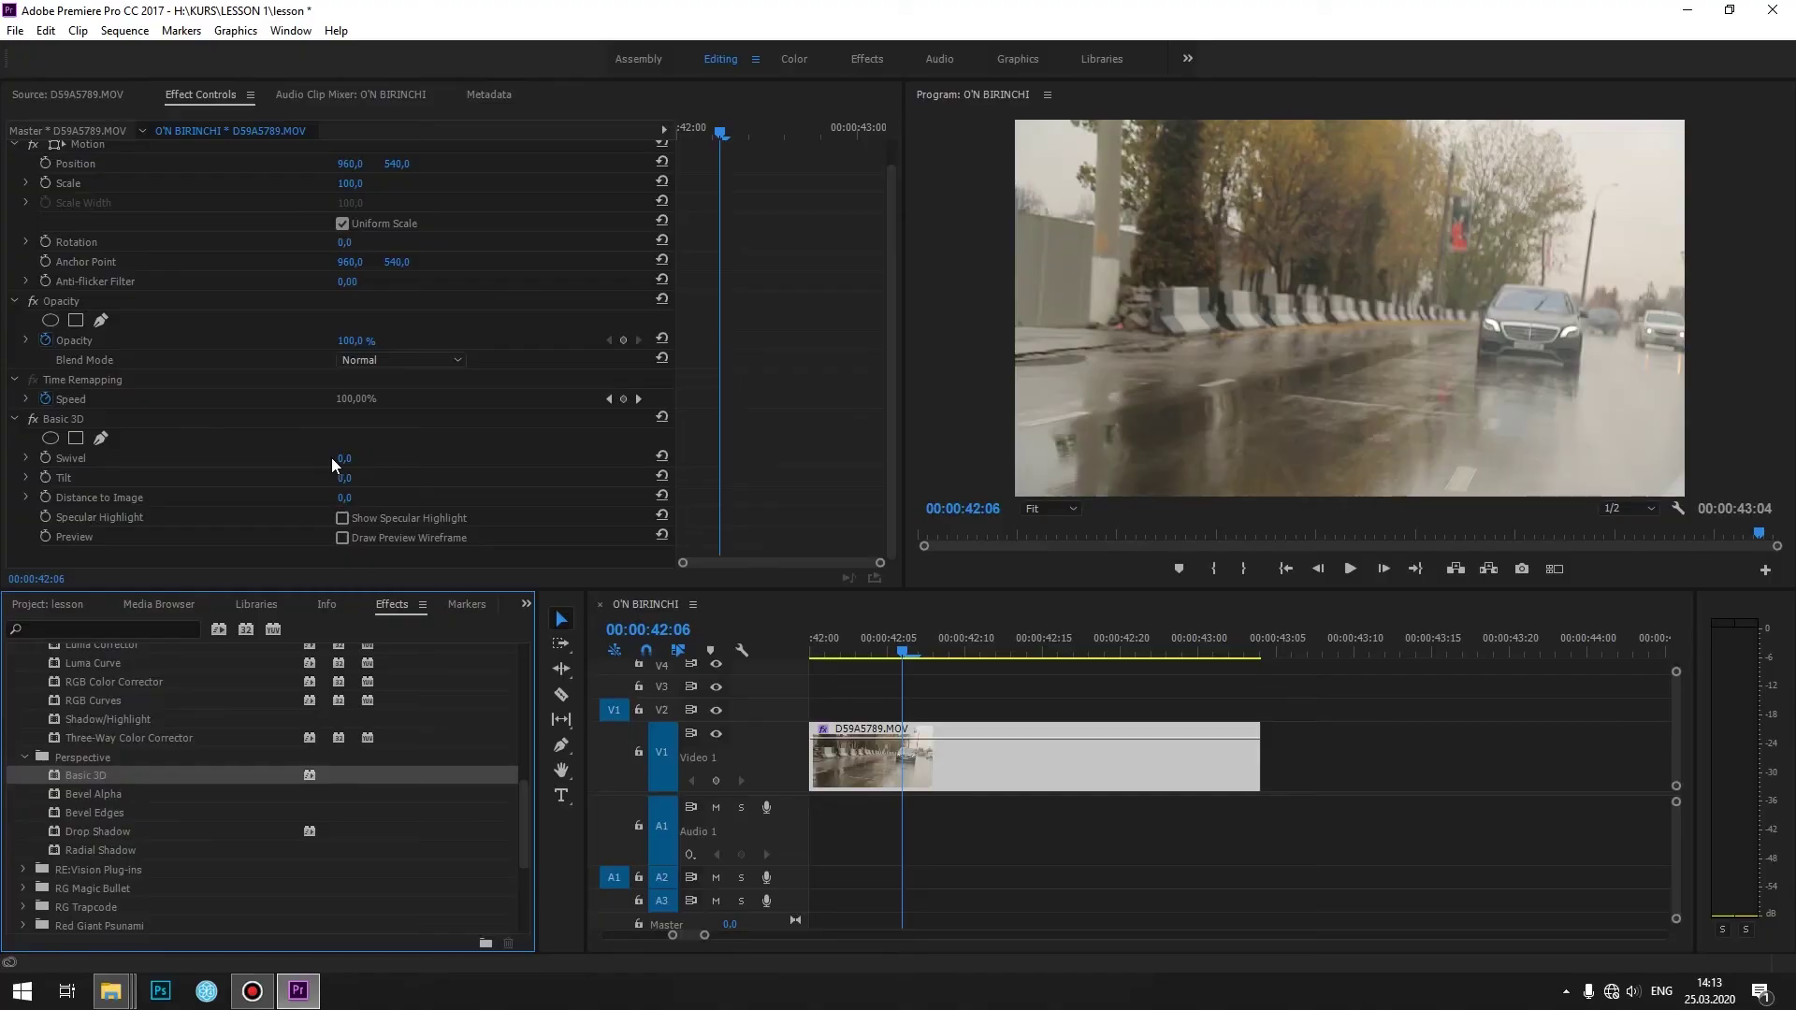
- Scrub the Basic 3D Swivel on the road clip to 42°
mouse_move(338, 458)
left_mouse_down()
mouse_move(378, 458)
mouse_move(307, 477)
mouse_move(439, 497)
left_mouse_up()
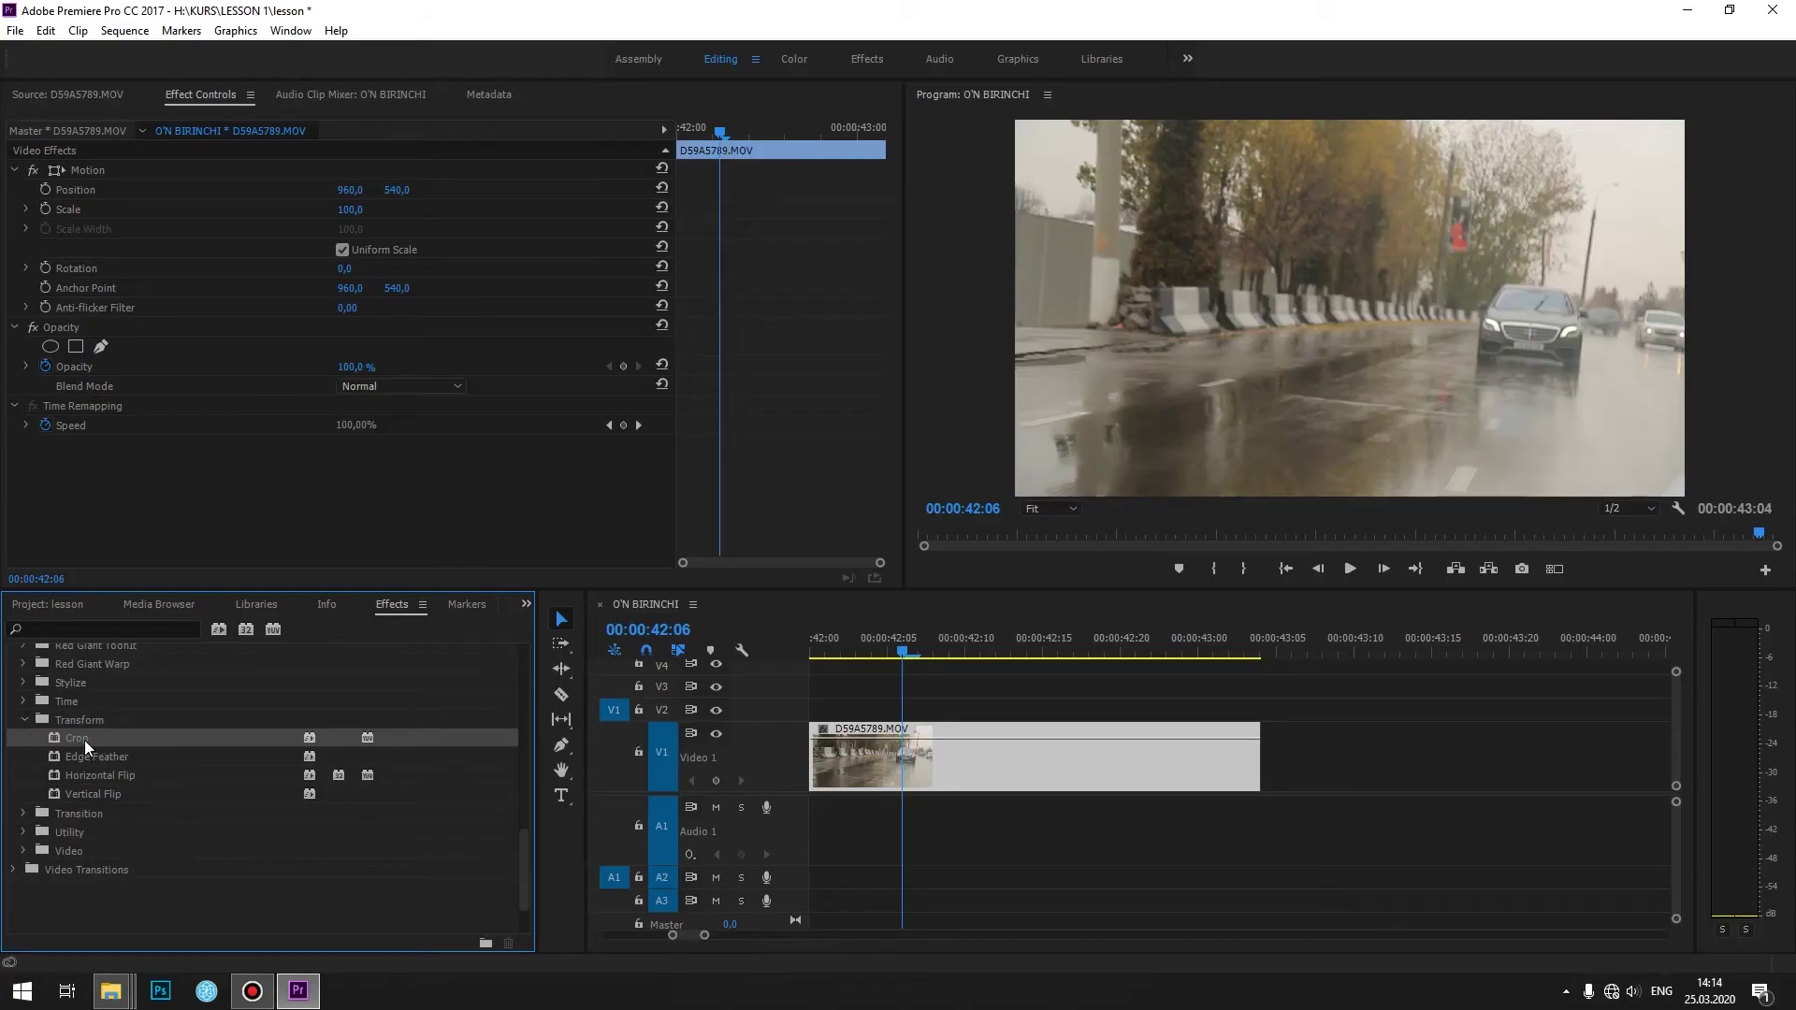
- Apply the Crop effect to DS9A5789.MOV and scrub a crop off the frame's side
left_click_drag(84, 739, 1110, 782)
scroll(784, 395, "down", 1)
scroll(784, 395, "down", 1)
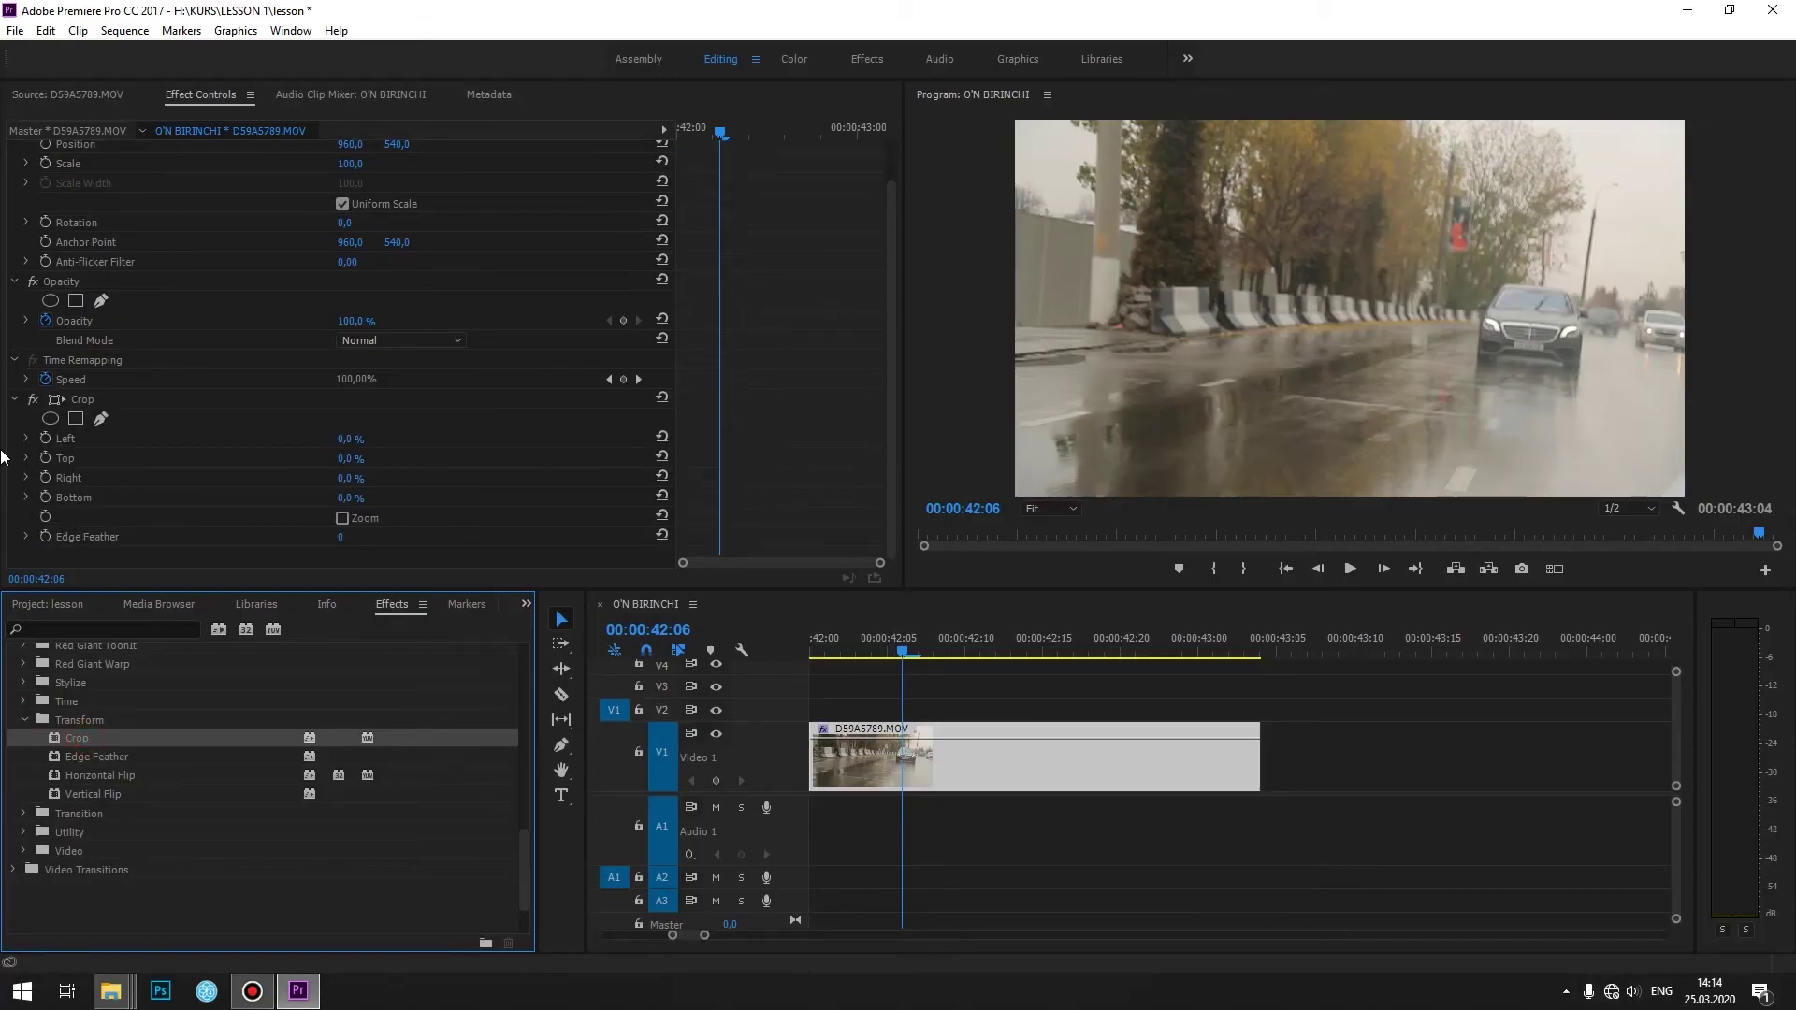
mouse_move(346, 438)
left_mouse_down()
mouse_move(368, 439)
mouse_move(342, 439)
mouse_move(346, 478)
left_mouse_up()
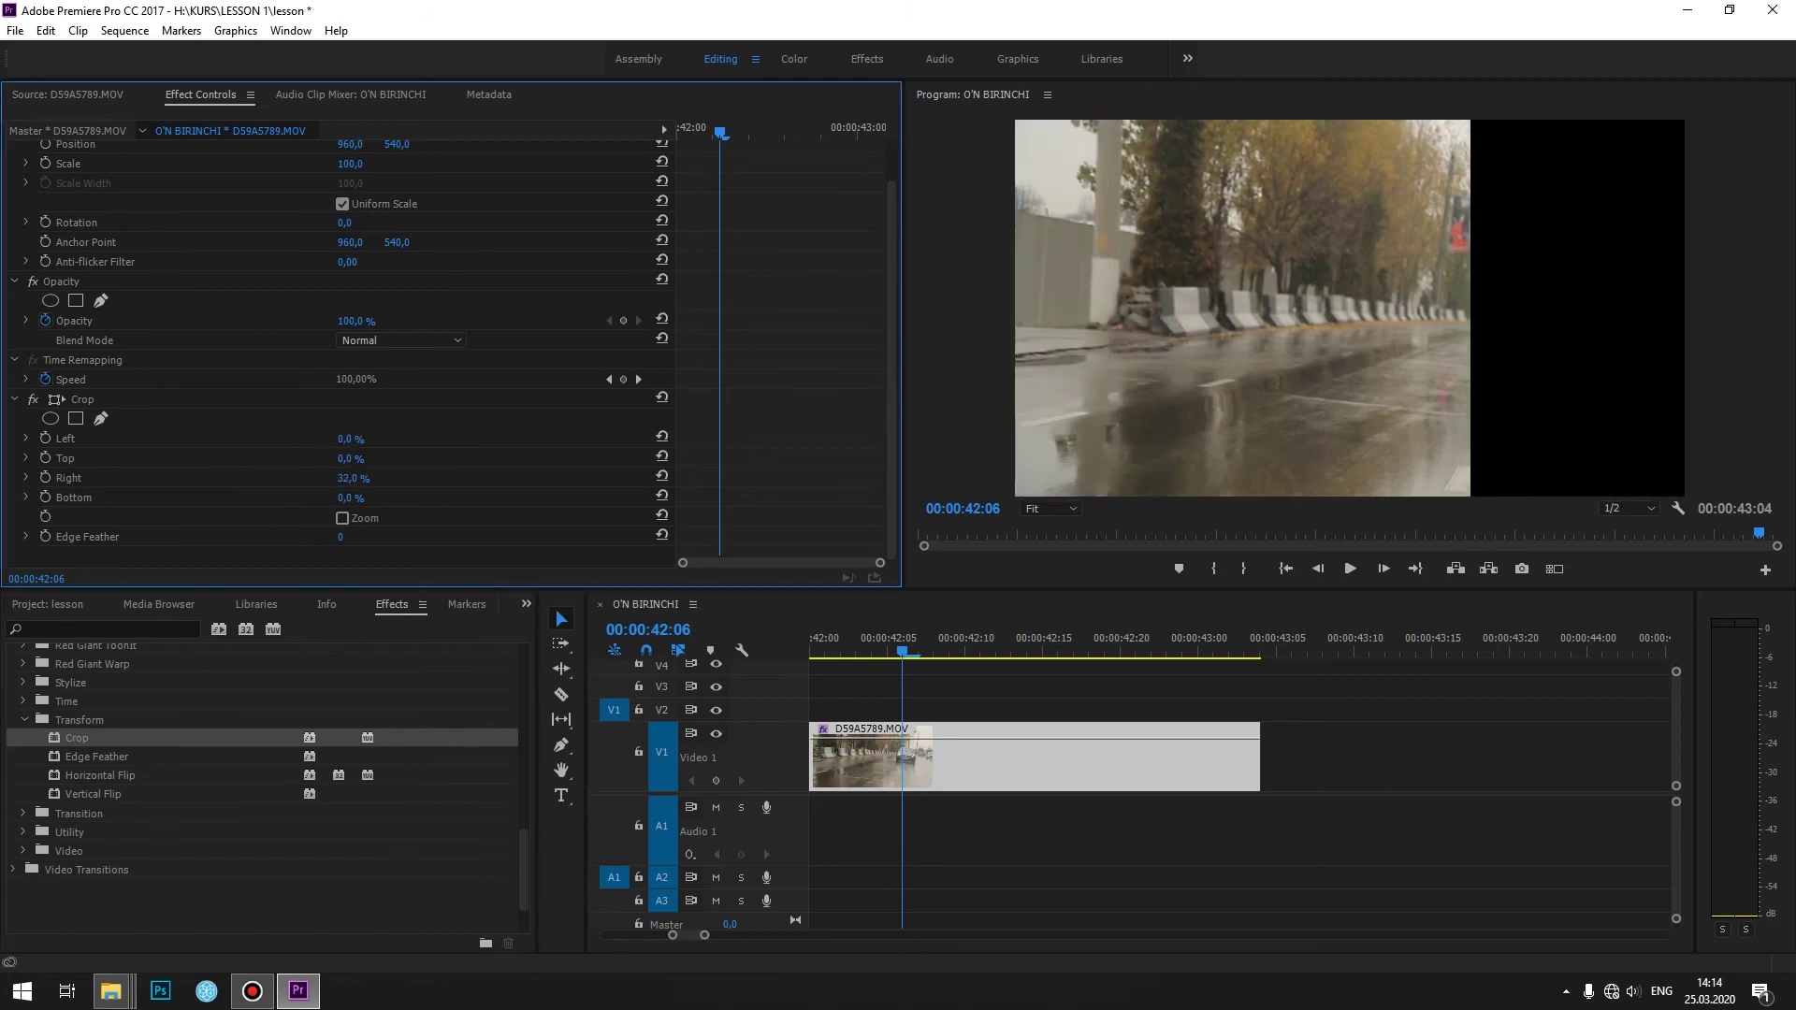
- Set Crop Top and Bottom to 12% each and preview the letterboxed clip
left_click(352, 459)
type("12")
key("Return")
left_click(353, 498)
type("12")
key("Return")
left_click(870, 652)
mouse_move(911, 655)
left_mouse_down()
mouse_move(1166, 653)
mouse_move(1202, 681)
mouse_move(1122, 721)
left_mouse_up()
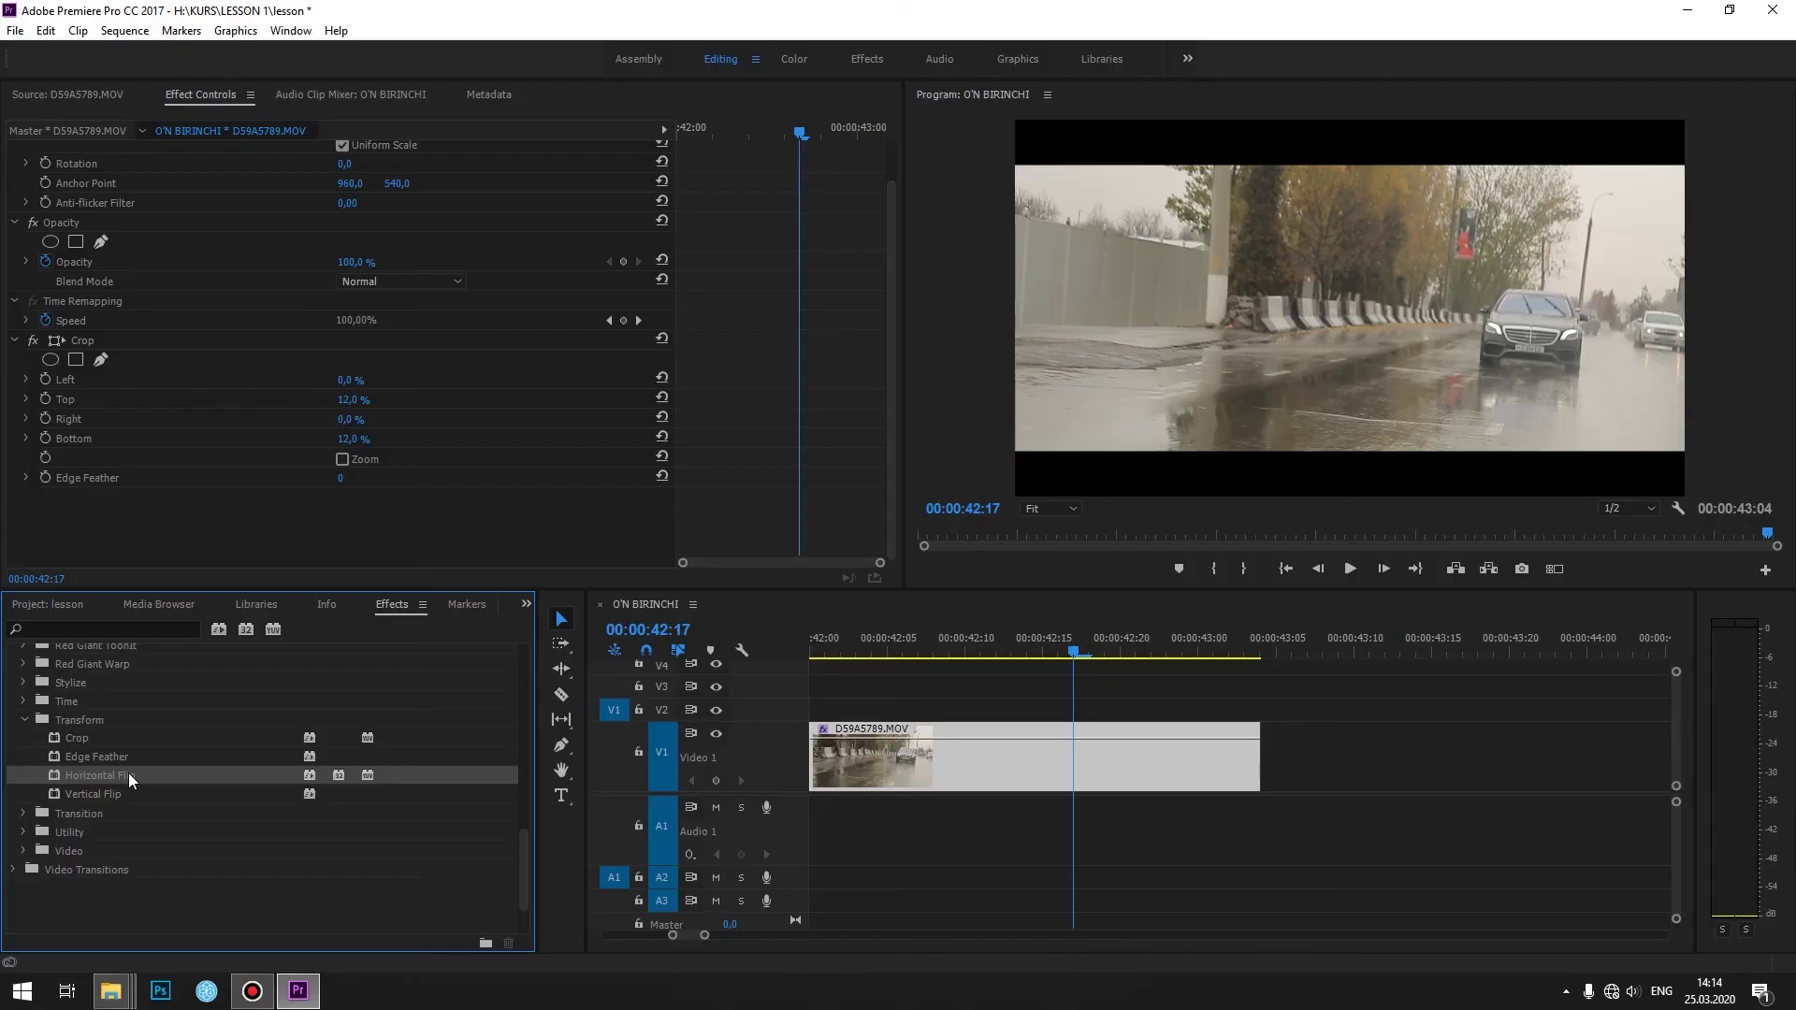
- Apply Horizontal Flip to the road clip and cut it at 42:12
left_click_drag(129, 772, 987, 755)
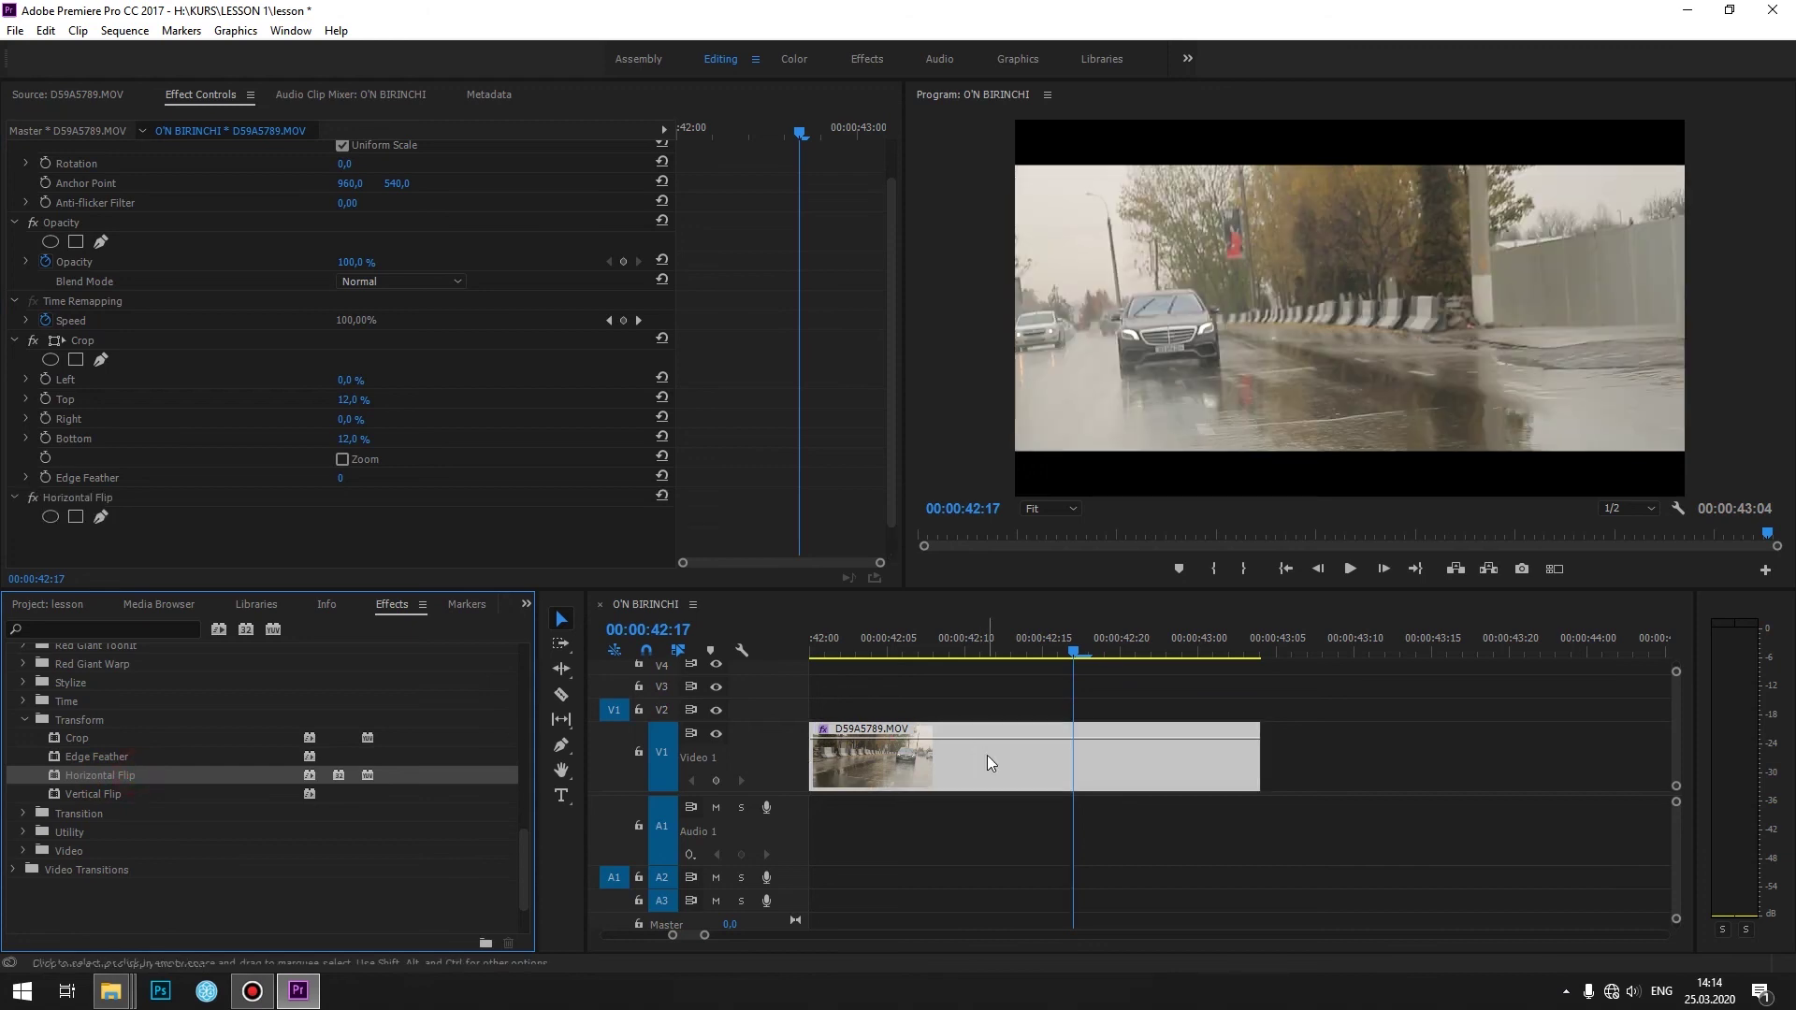
left_click_drag(975, 654, 996, 655)
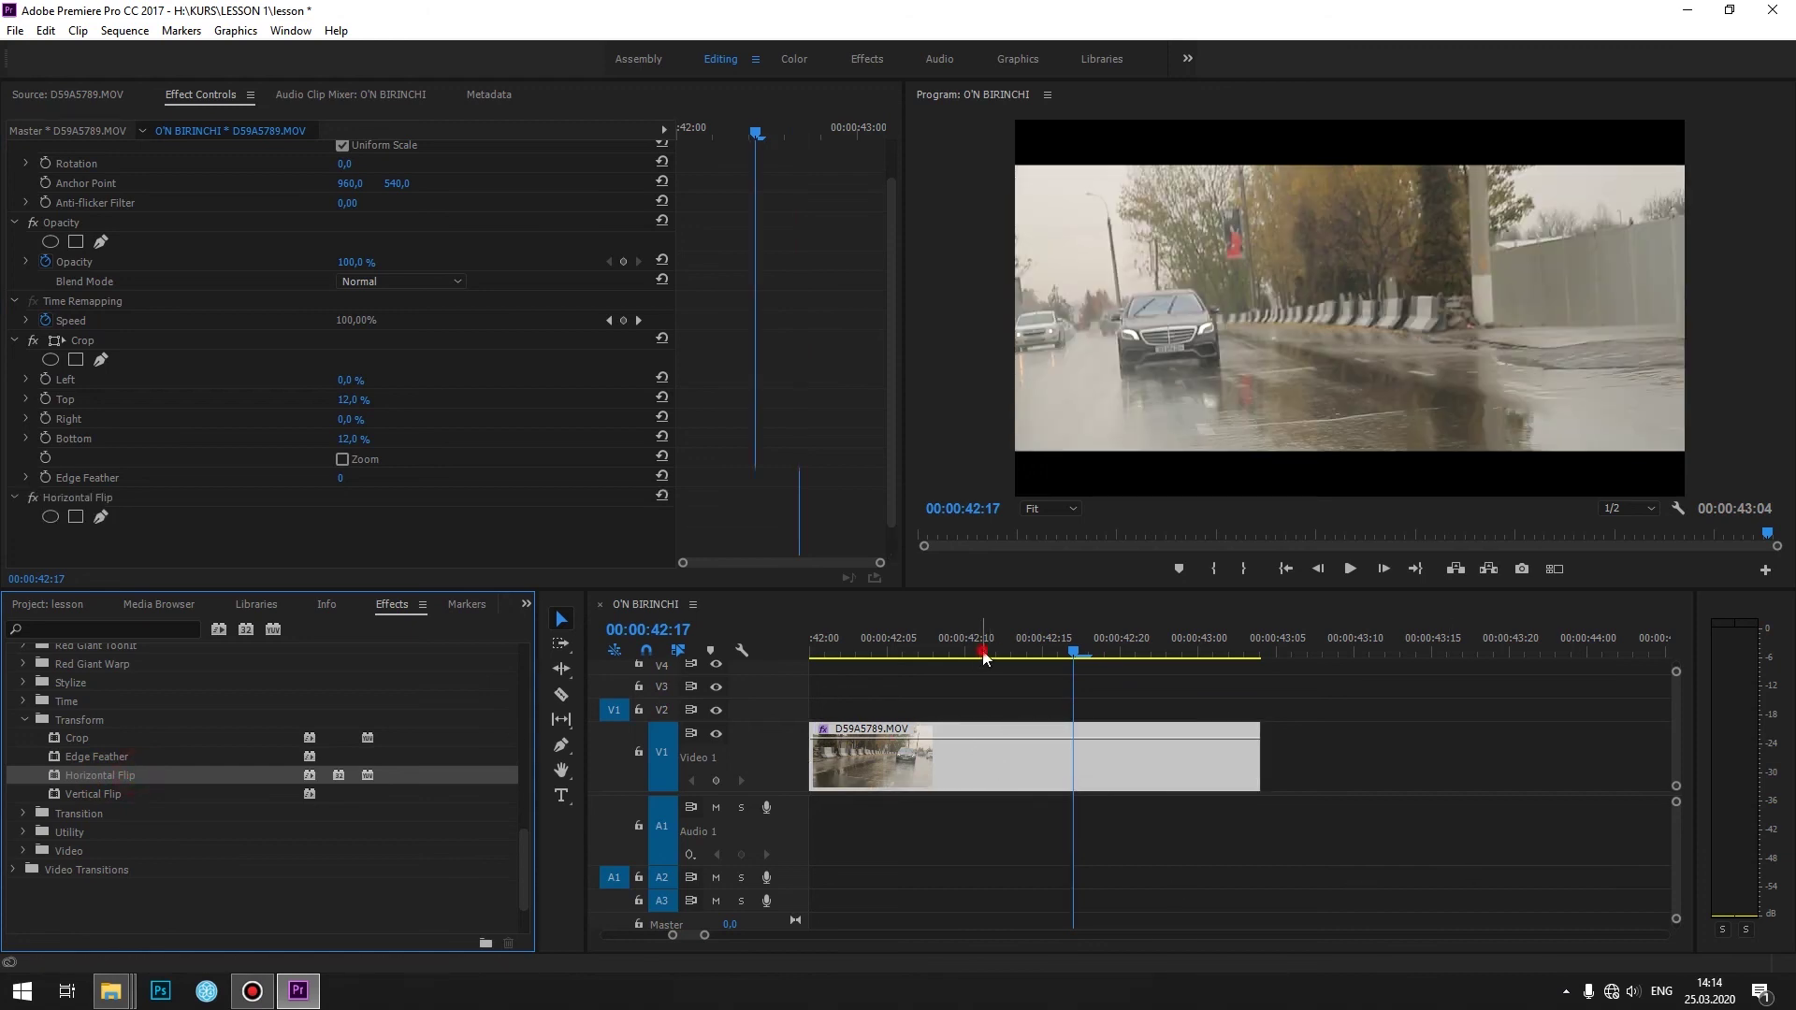
key("c")
left_click(997, 765)
key("v")
- Drag Horizontal Flip onto the second part, then delete a Horizontal Flip from Effect Controls
left_click_drag(146, 771, 1042, 764)
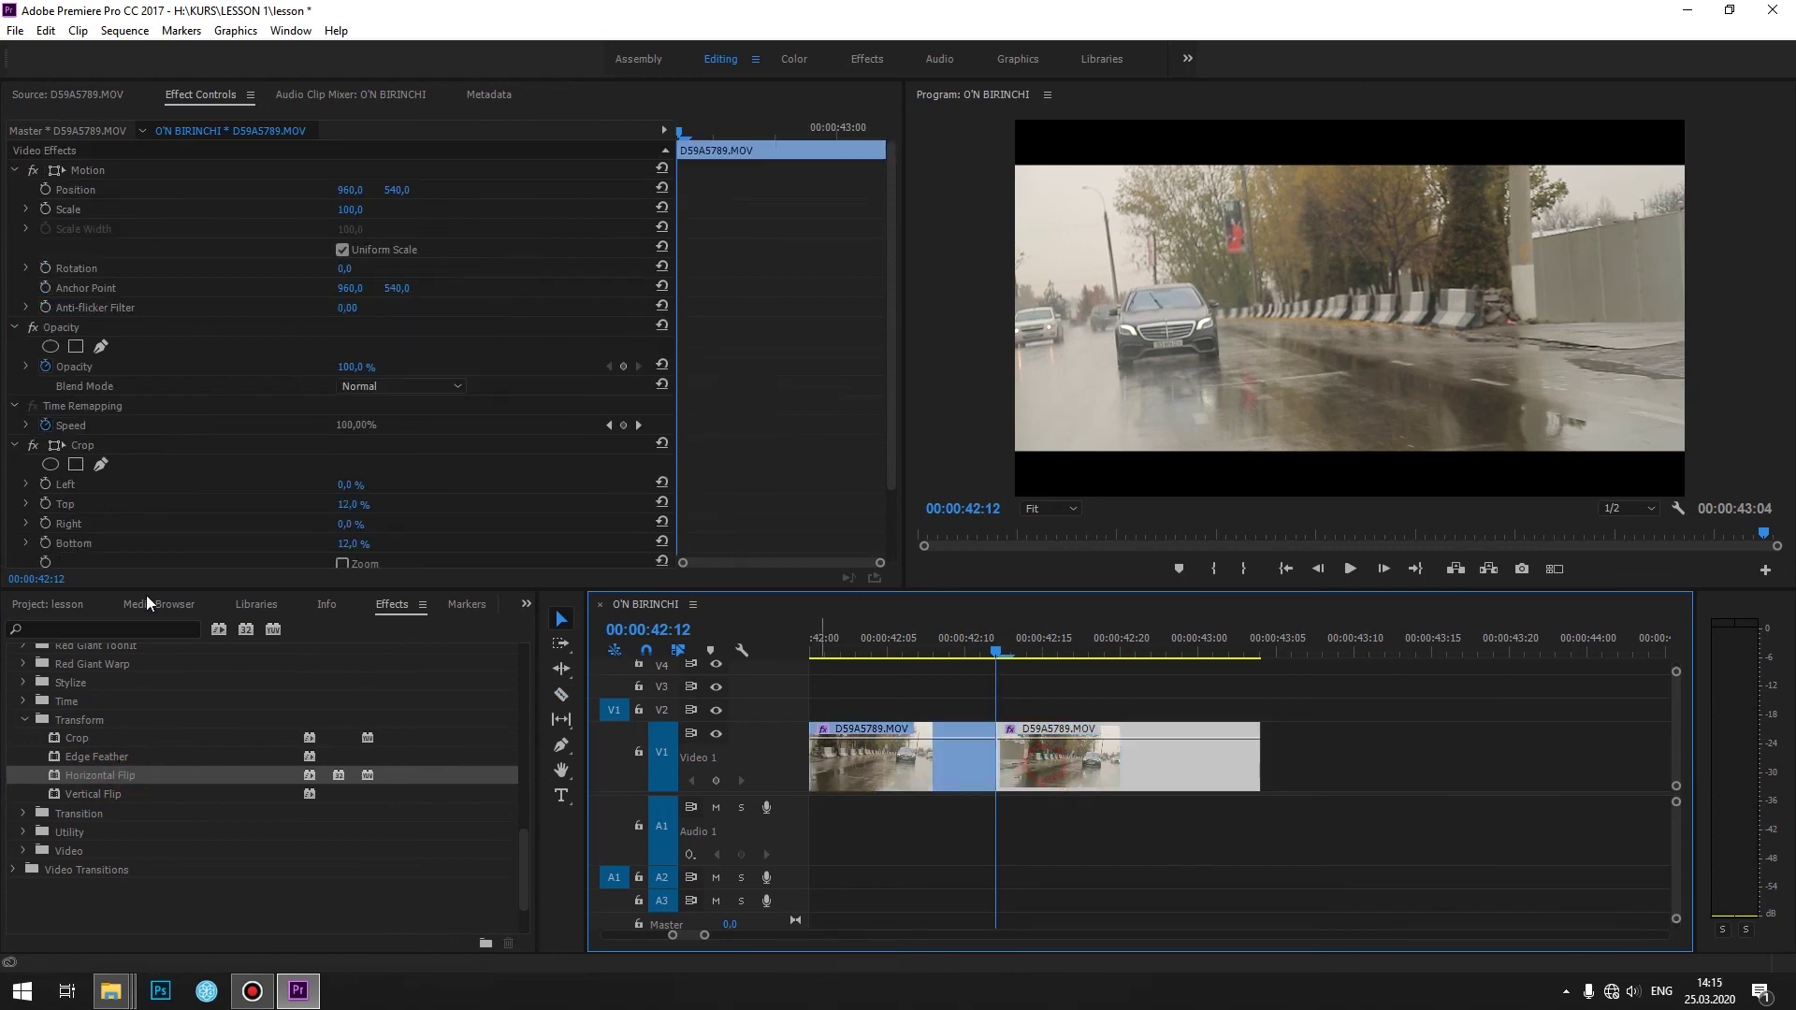
scroll(210, 488, "down", 2)
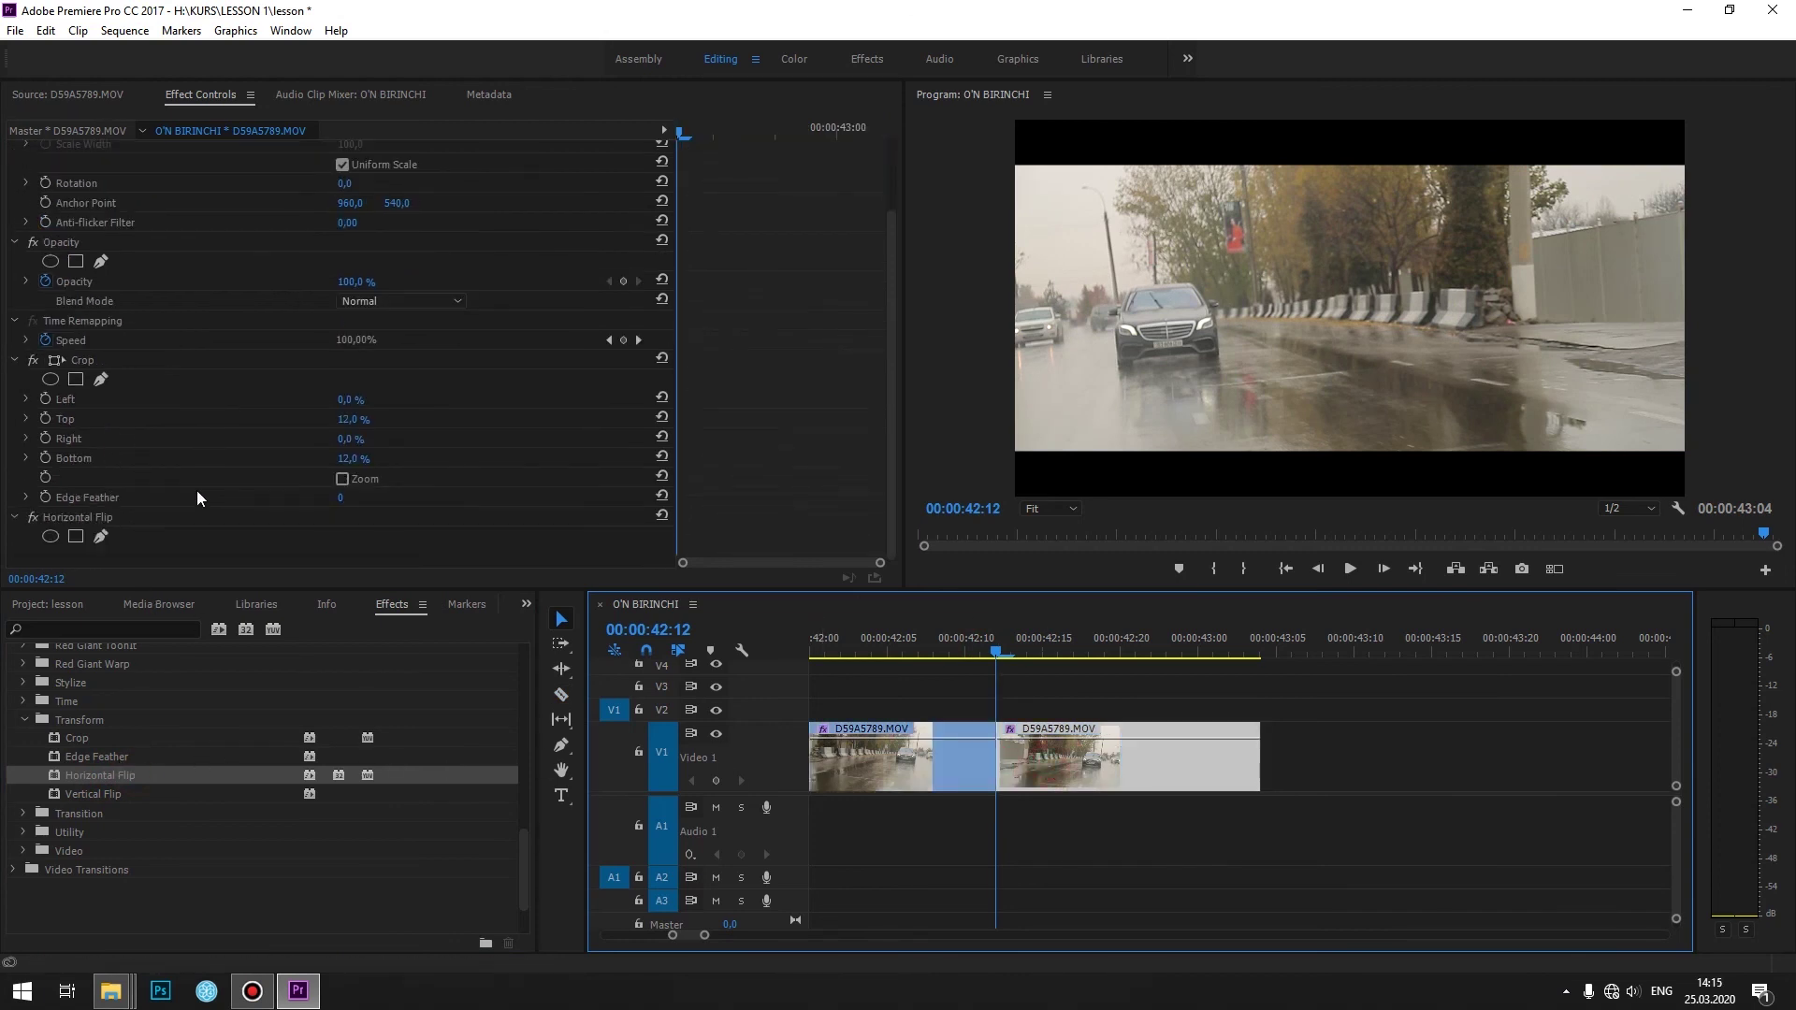
left_click(104, 521)
key("Delete")
- Play across the 42:12 cut twice to compare both parts, then select the first part
left_click(908, 644)
key("space")
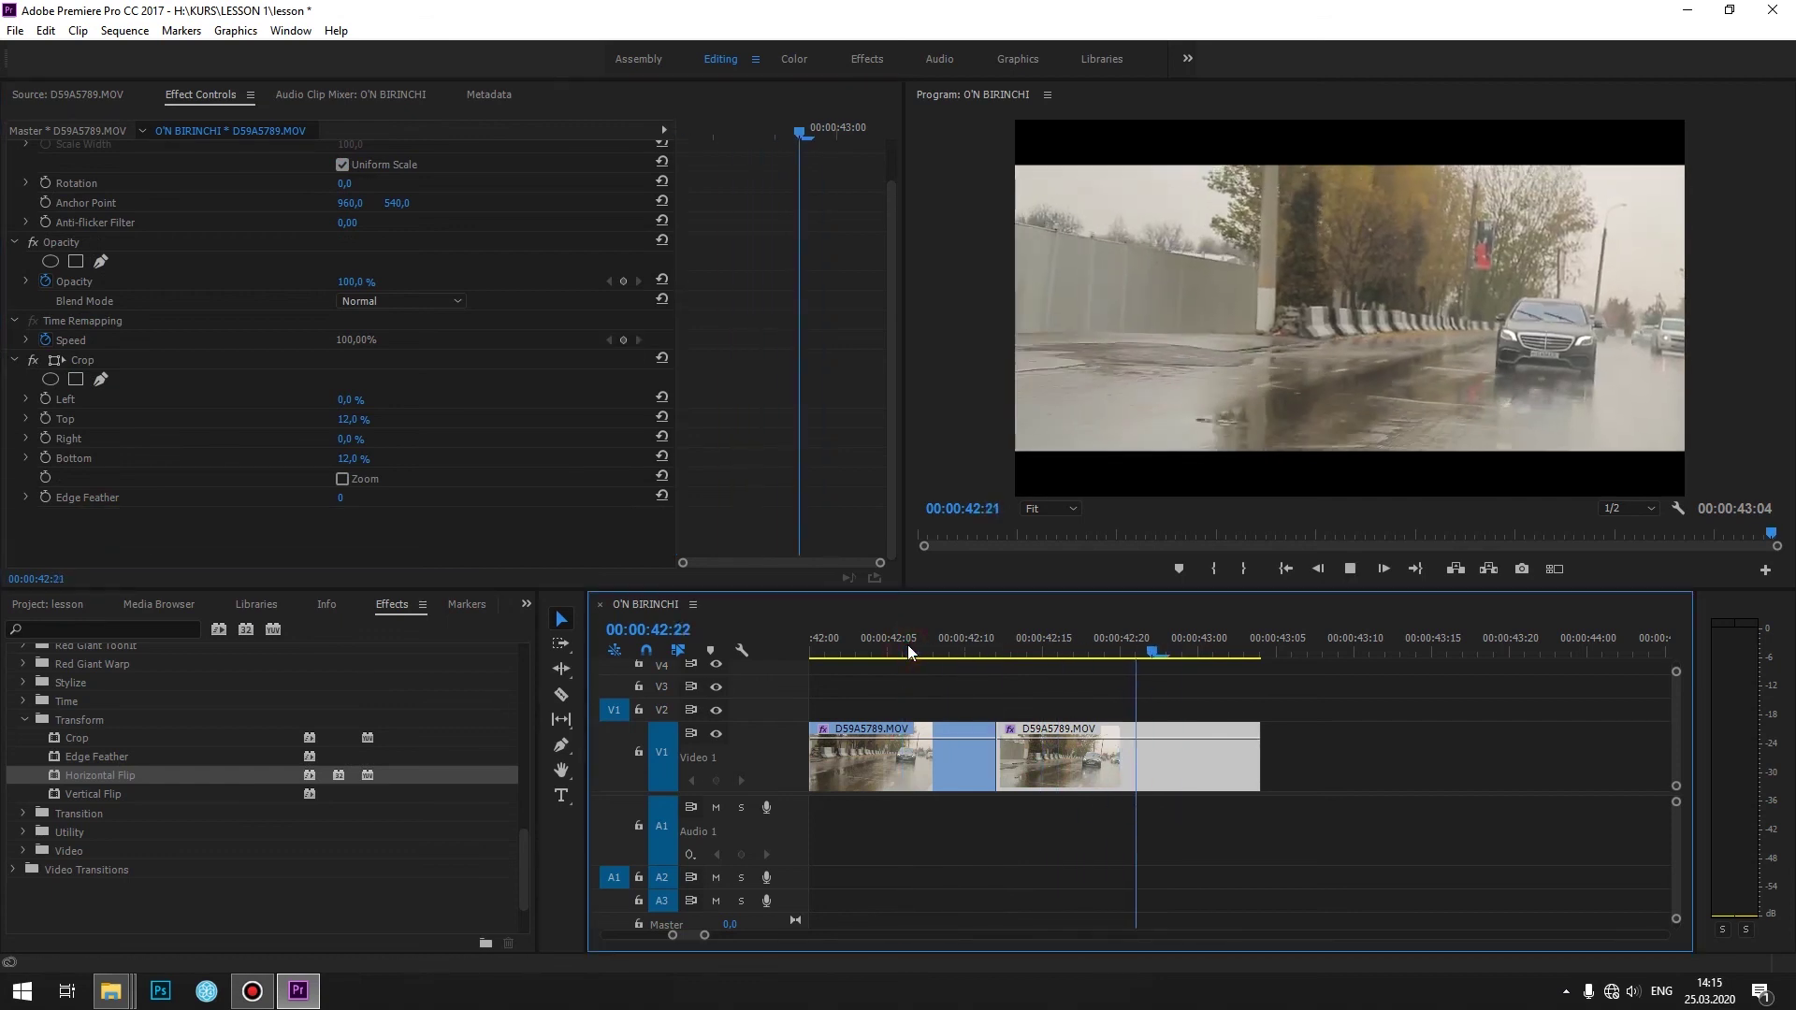
left_click(907, 644)
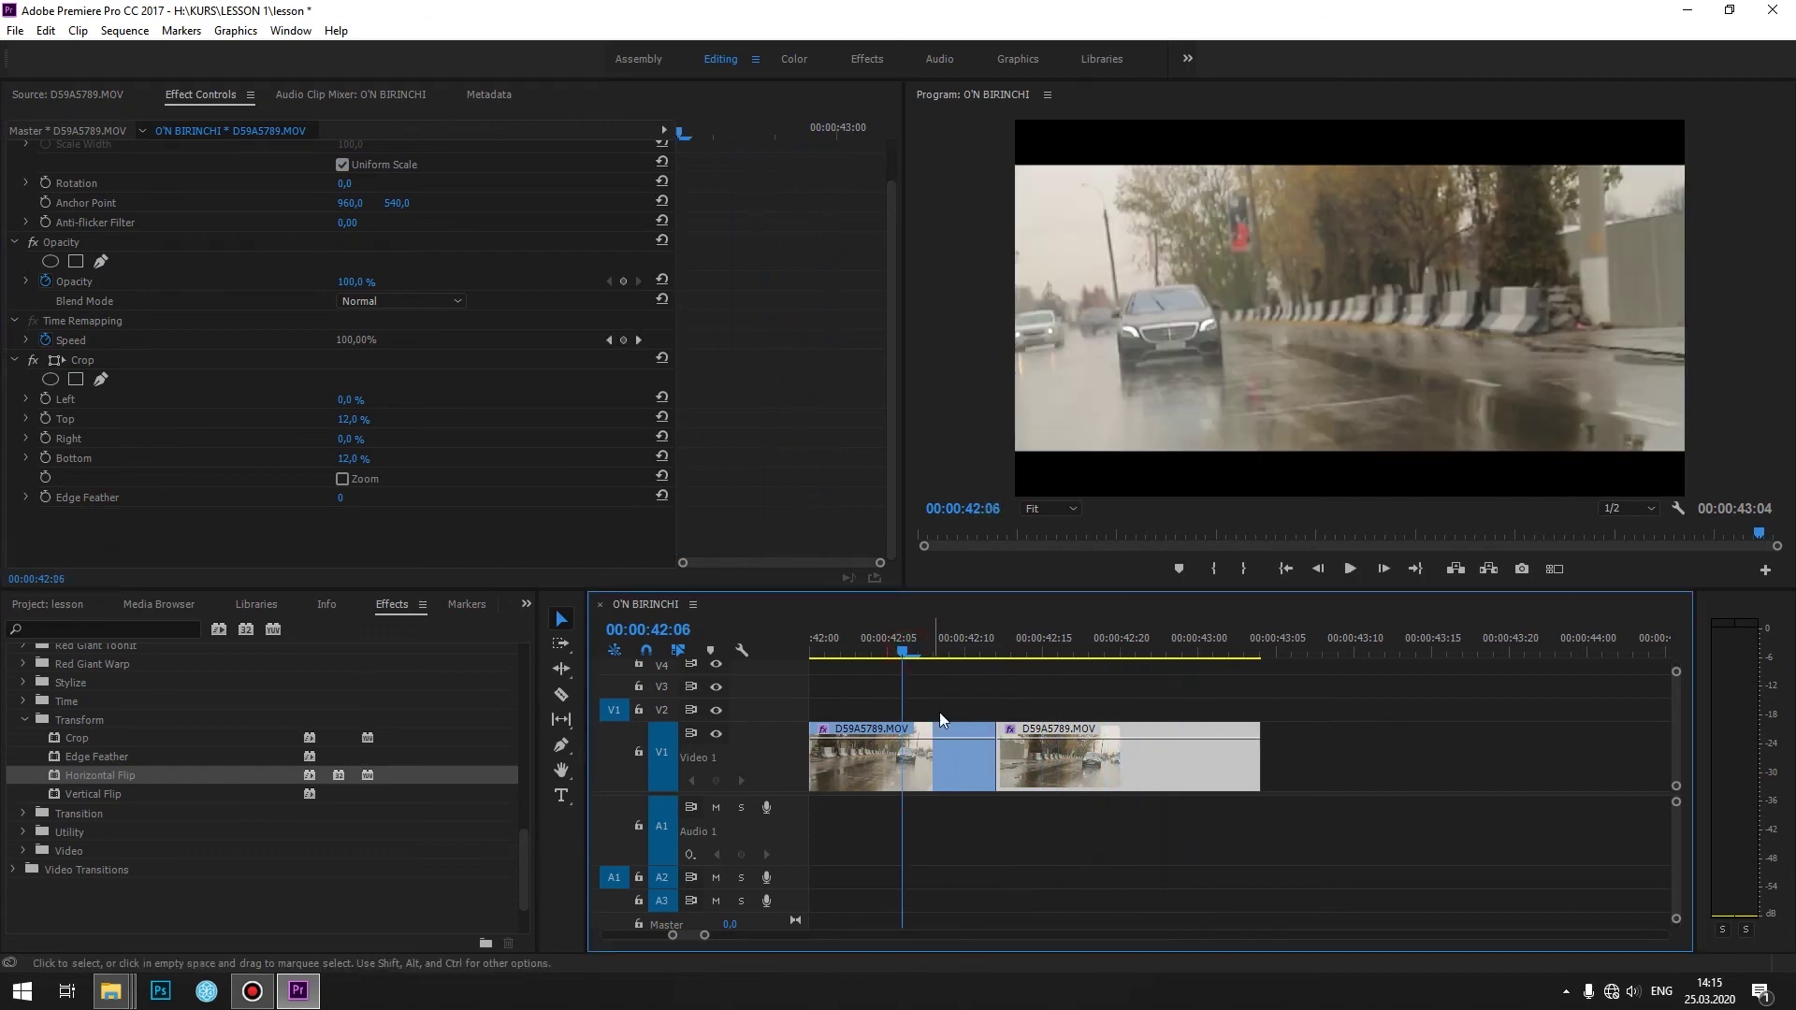
key("space")
key("space")
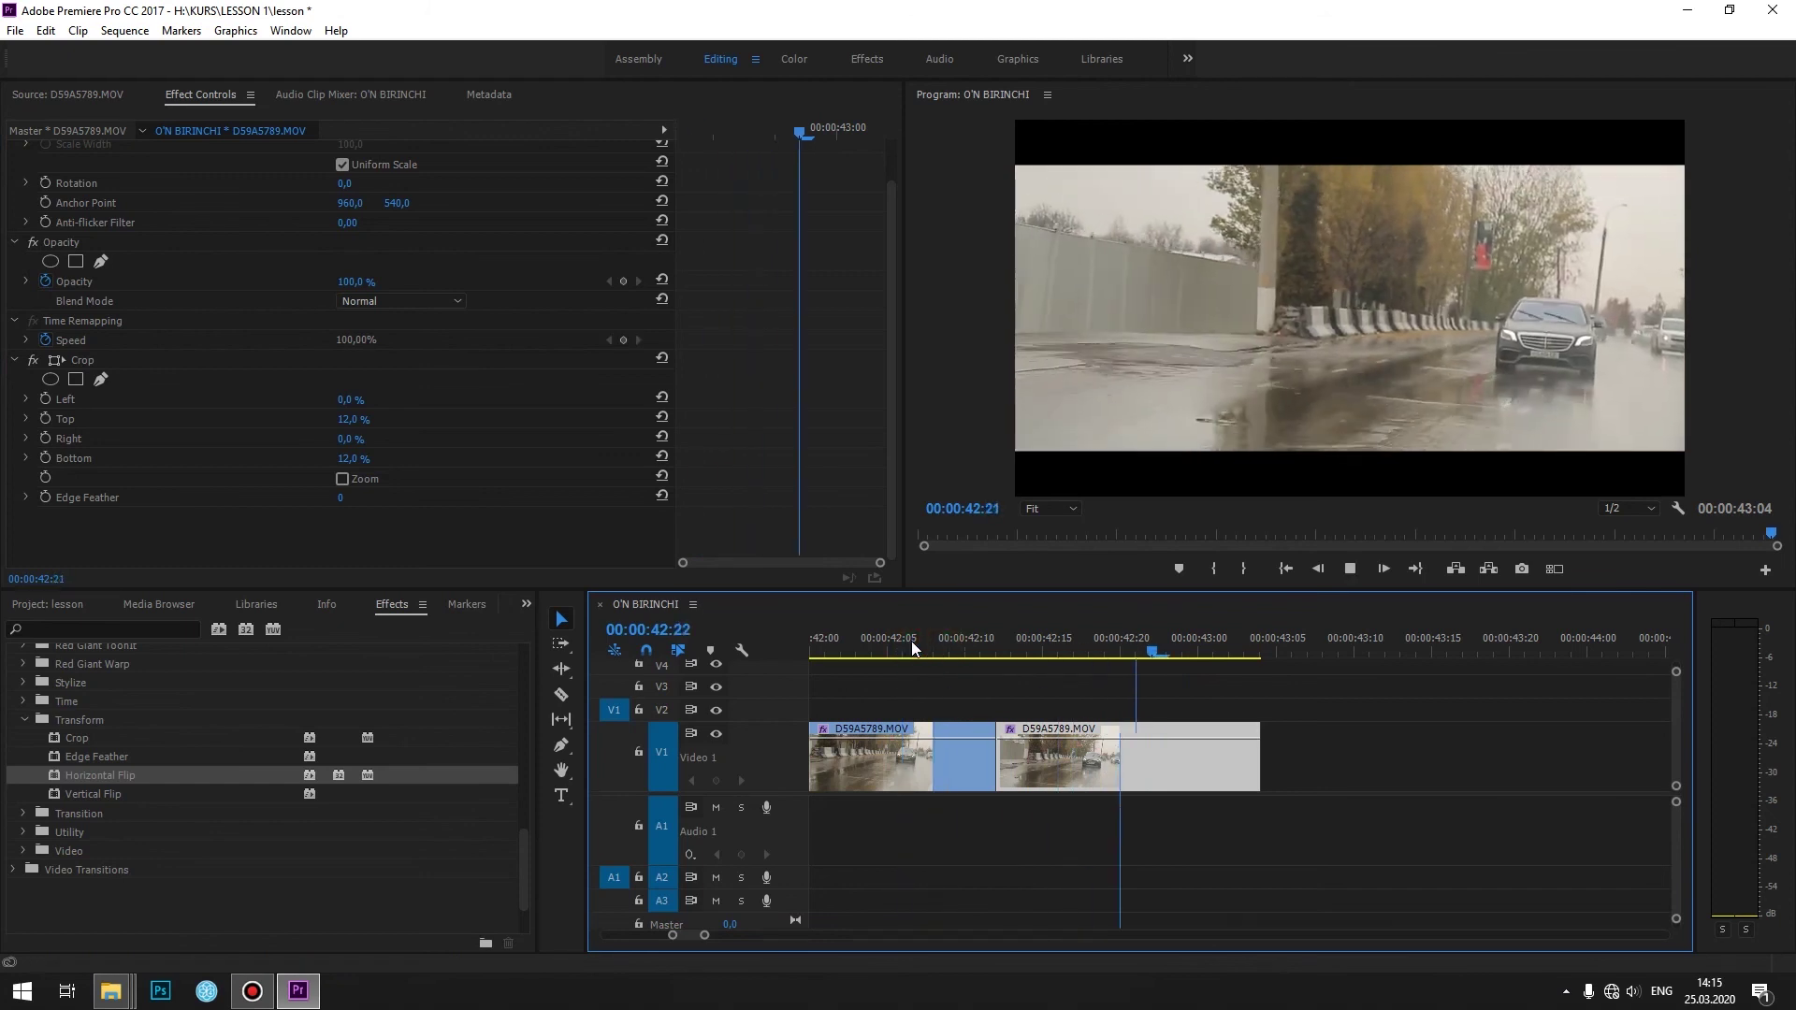
left_click(913, 645)
left_click(930, 728)
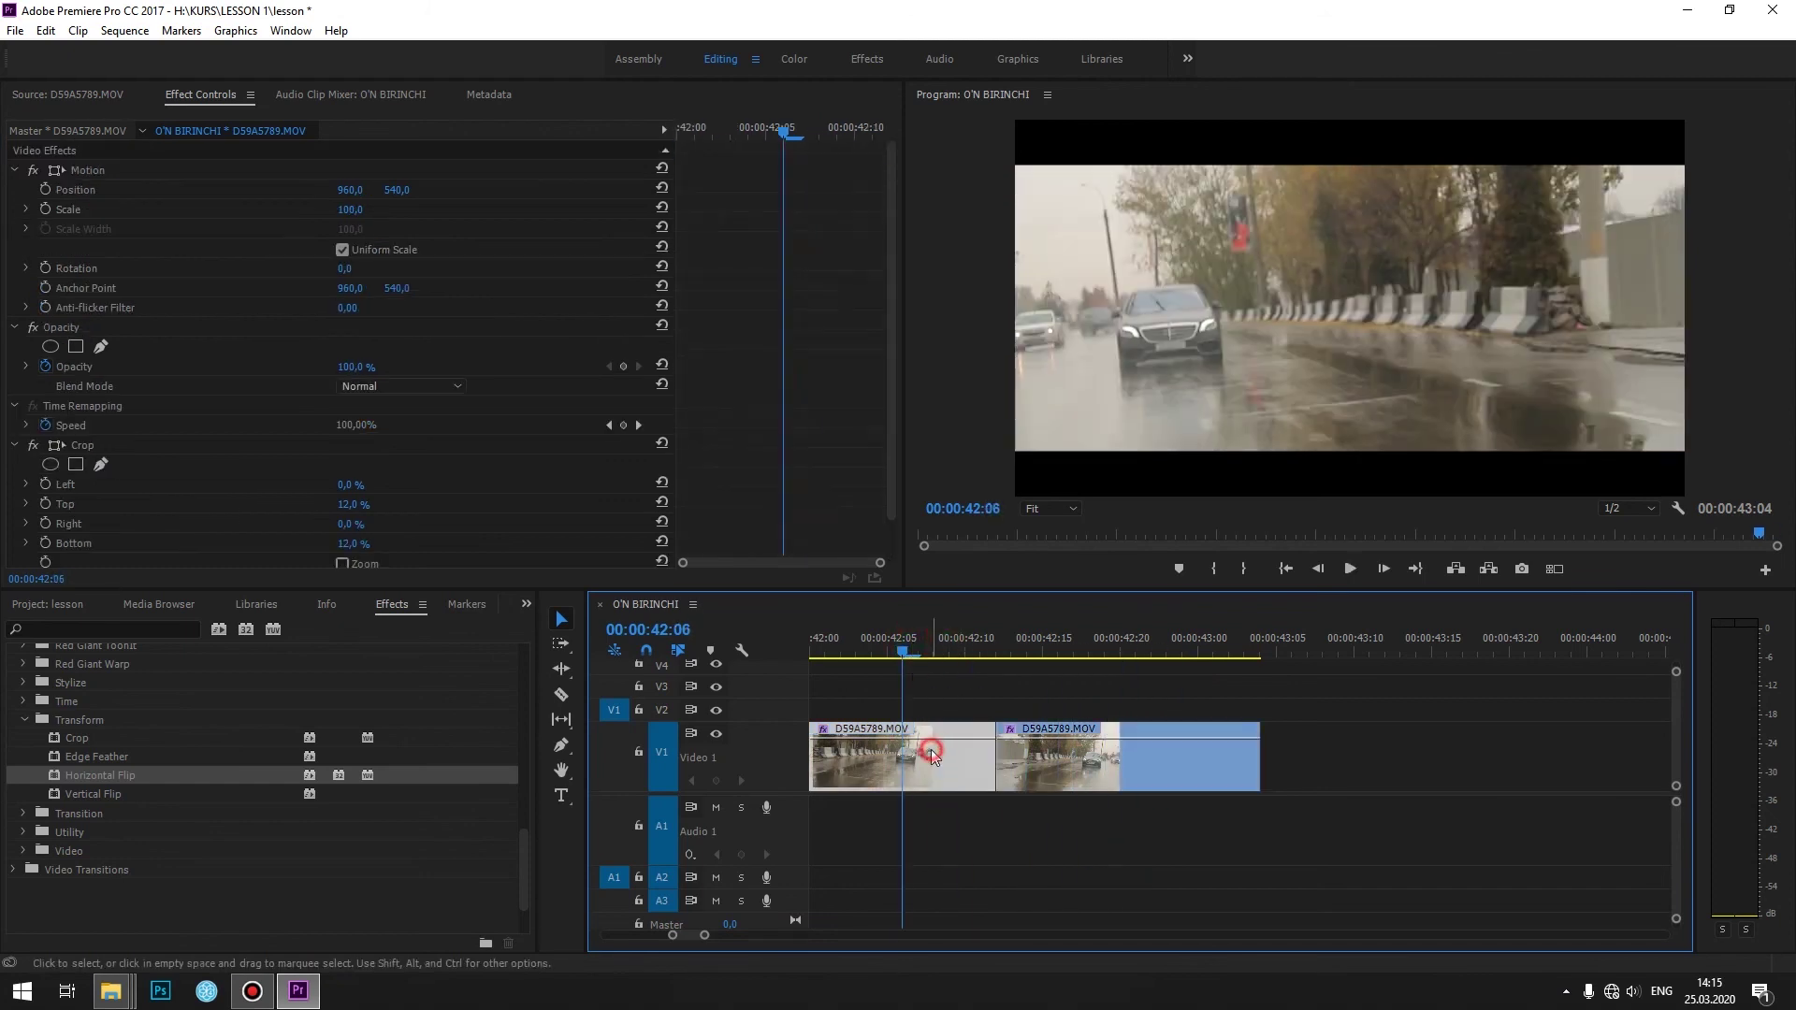
left_click(89, 793)
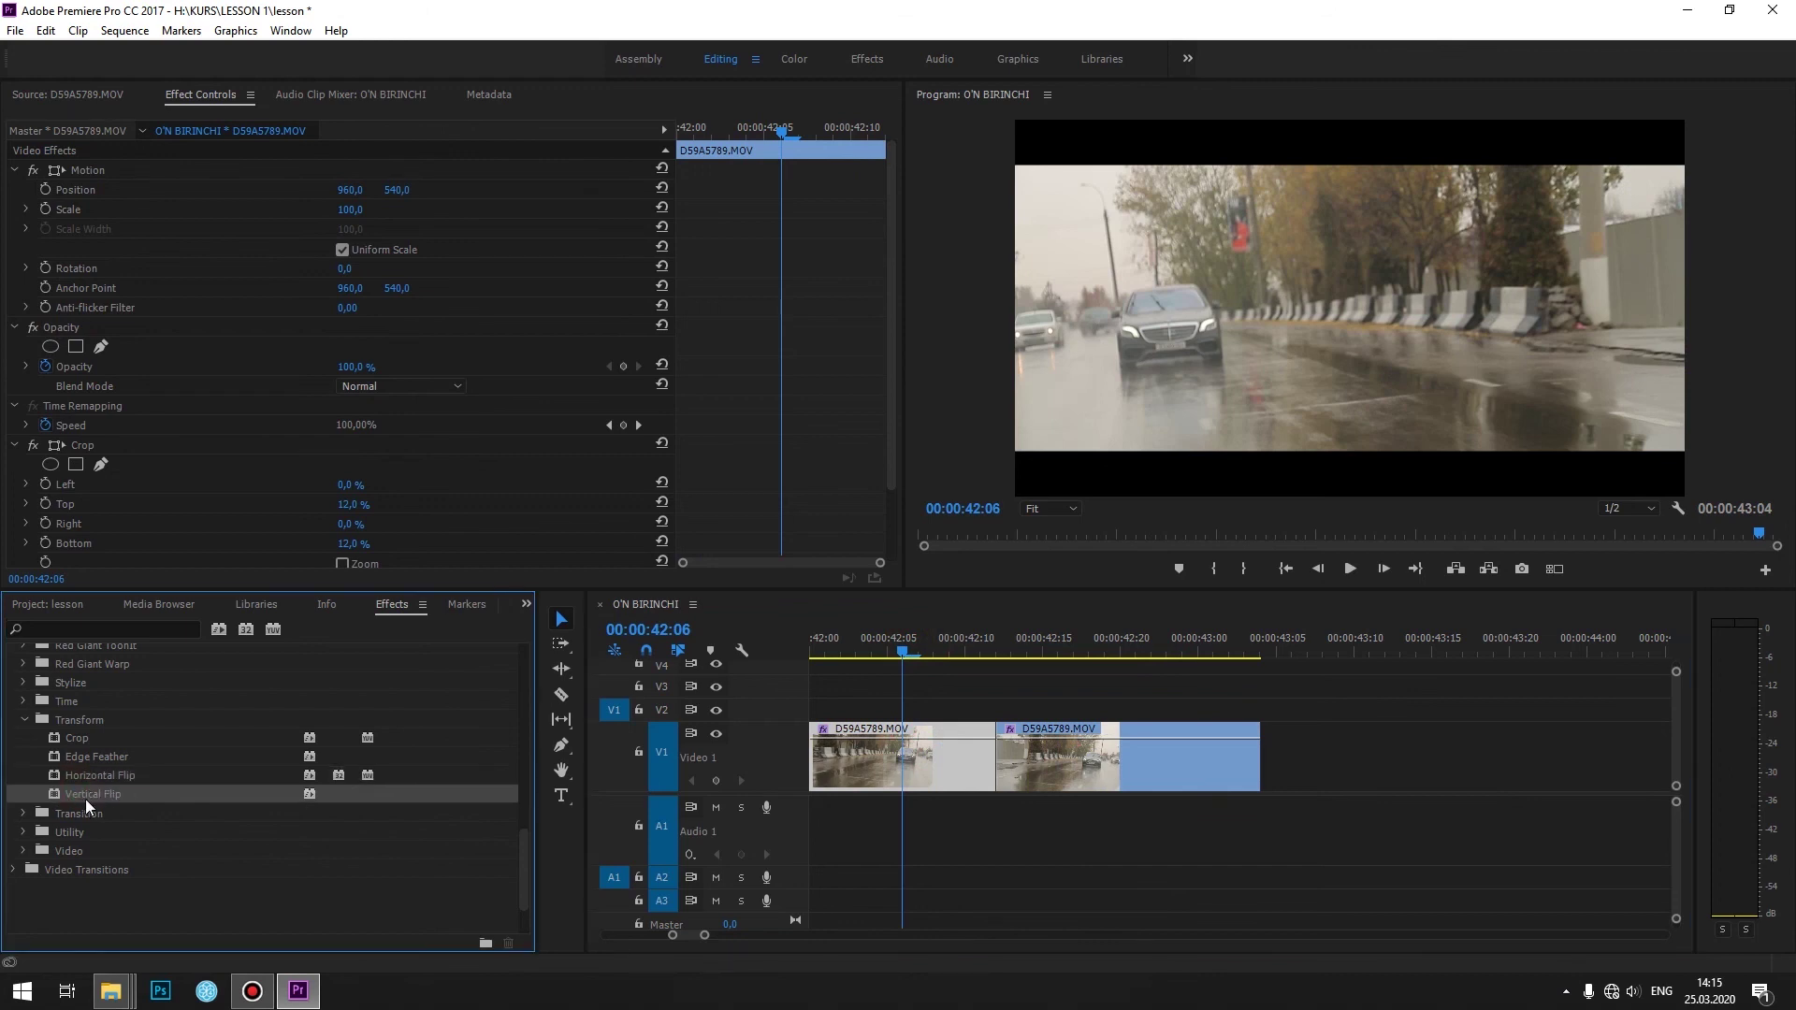
- Apply Vertical Flip to the first road clip part and play the upside-down footage
left_click_drag(94, 794, 872, 767)
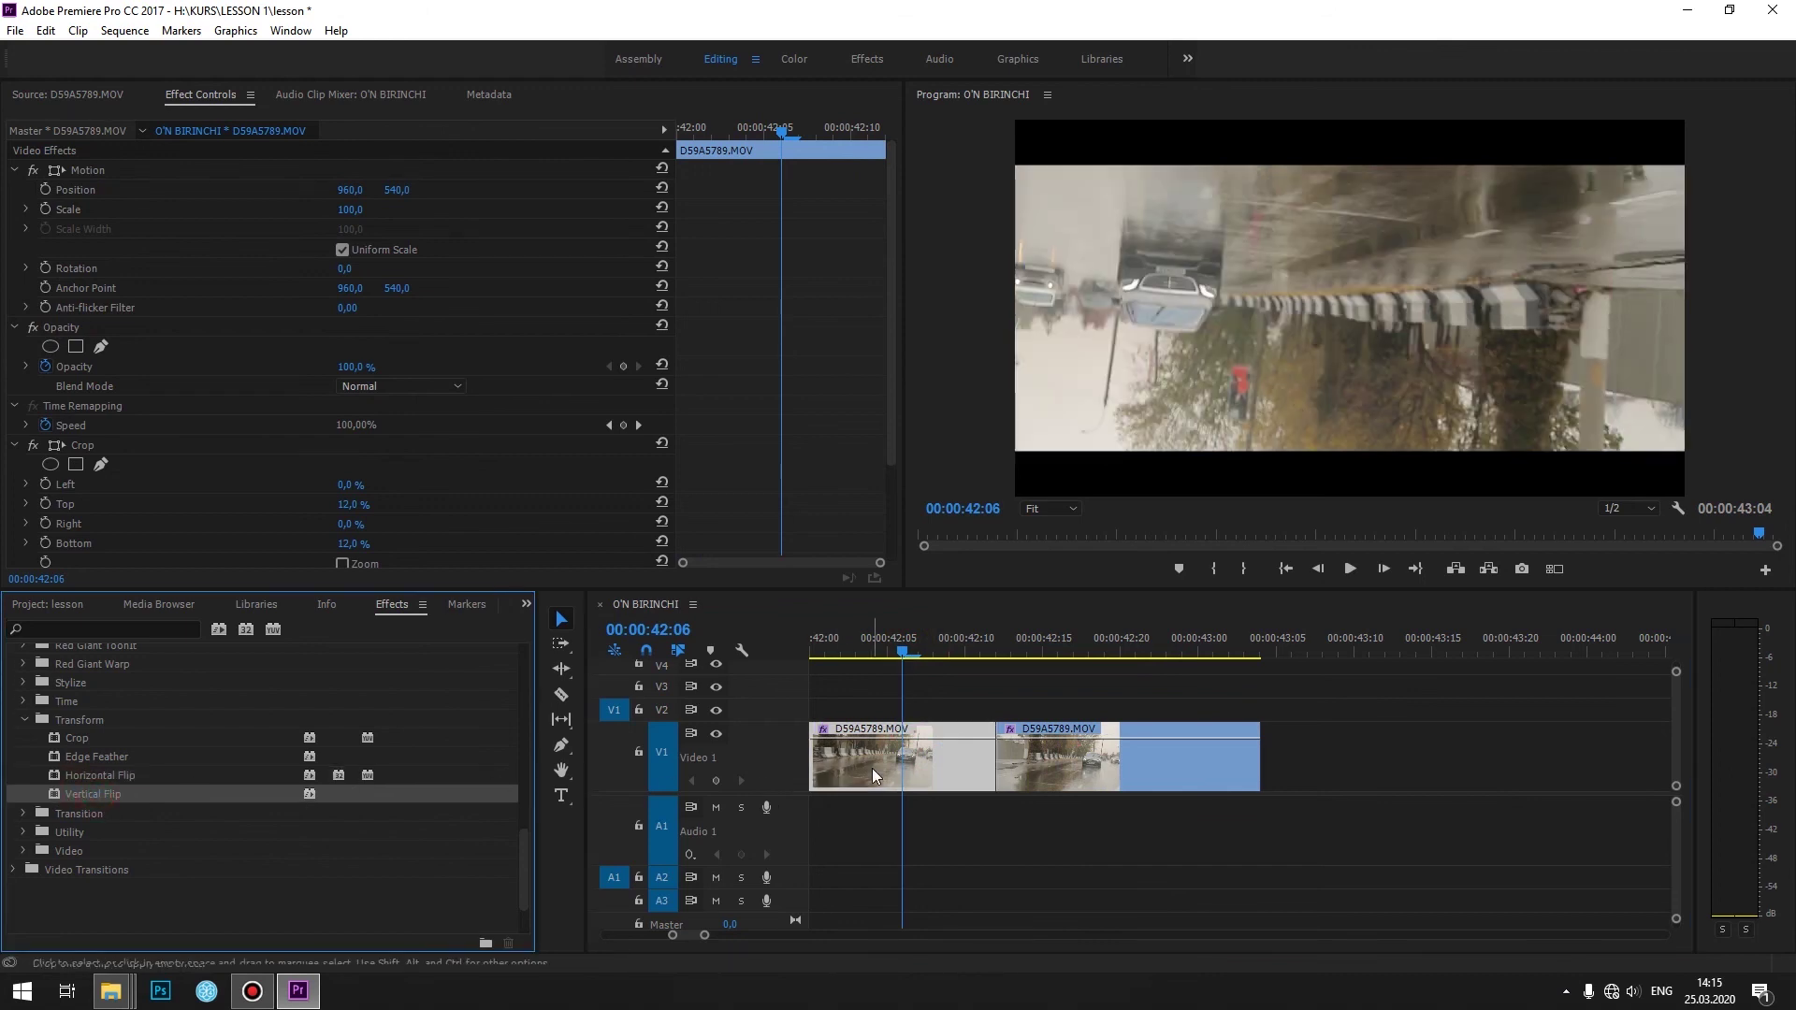
left_click(846, 637)
key("space")
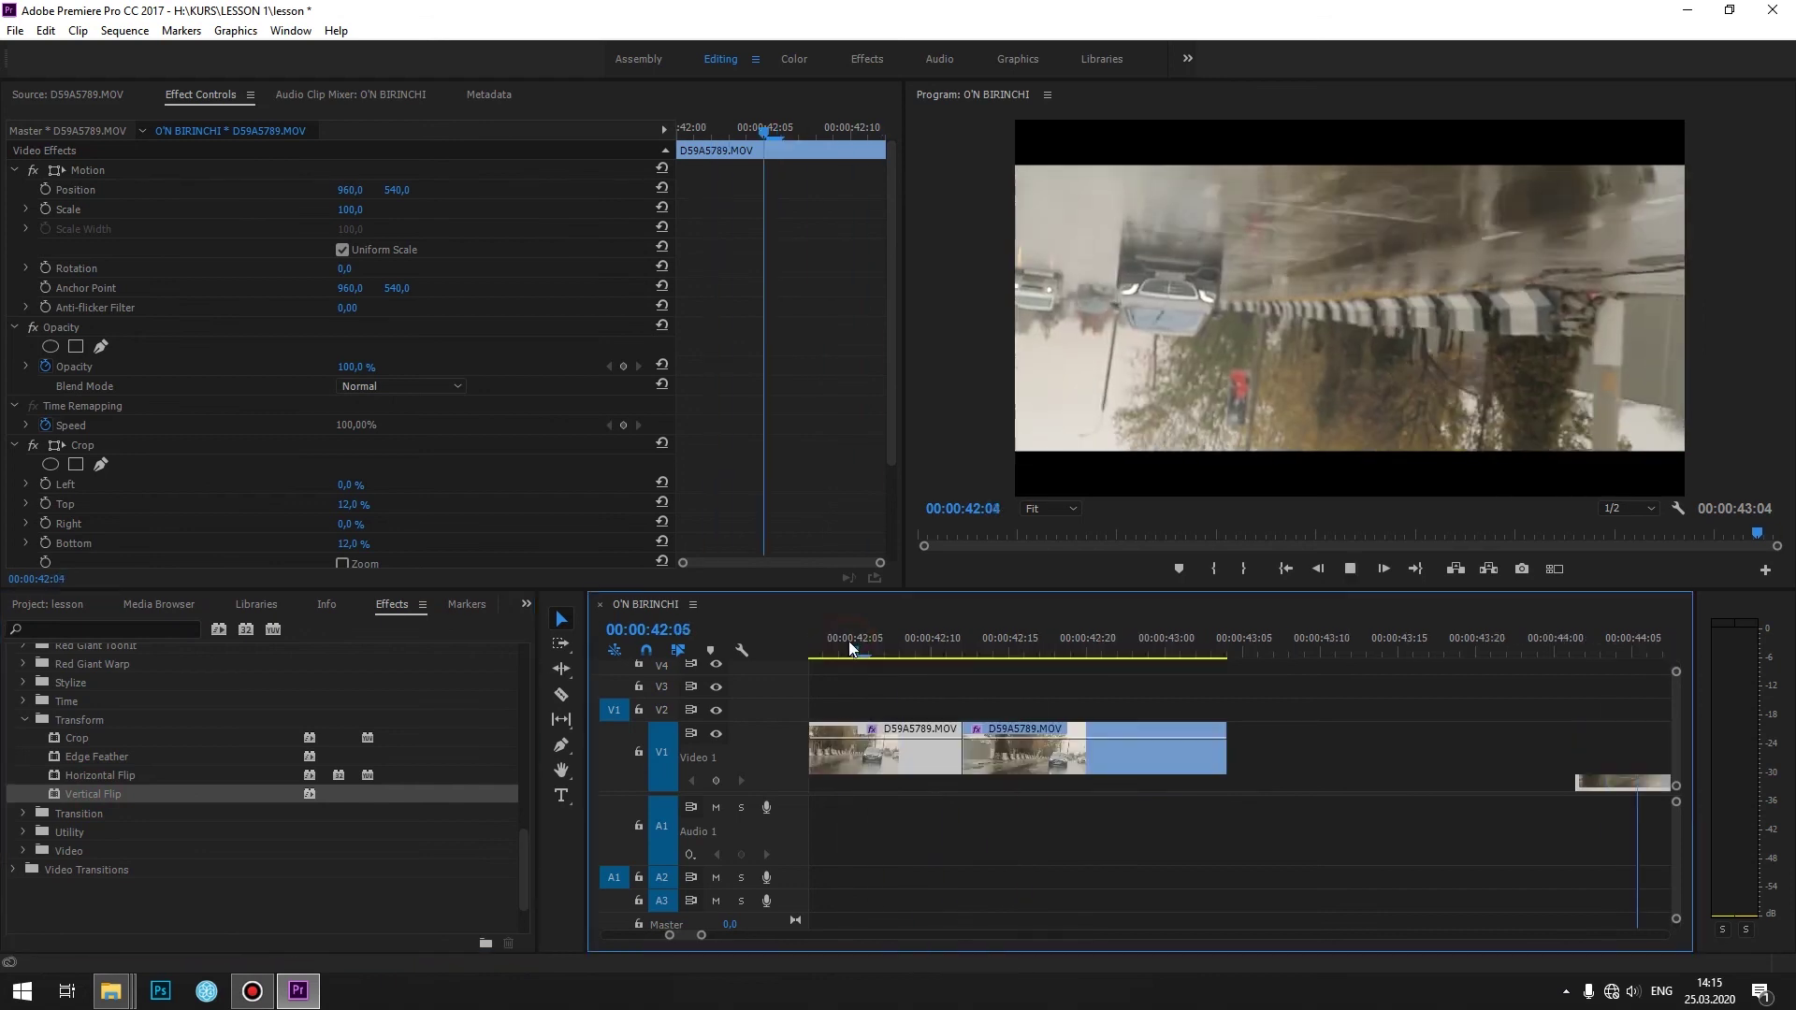
left_click(851, 645)
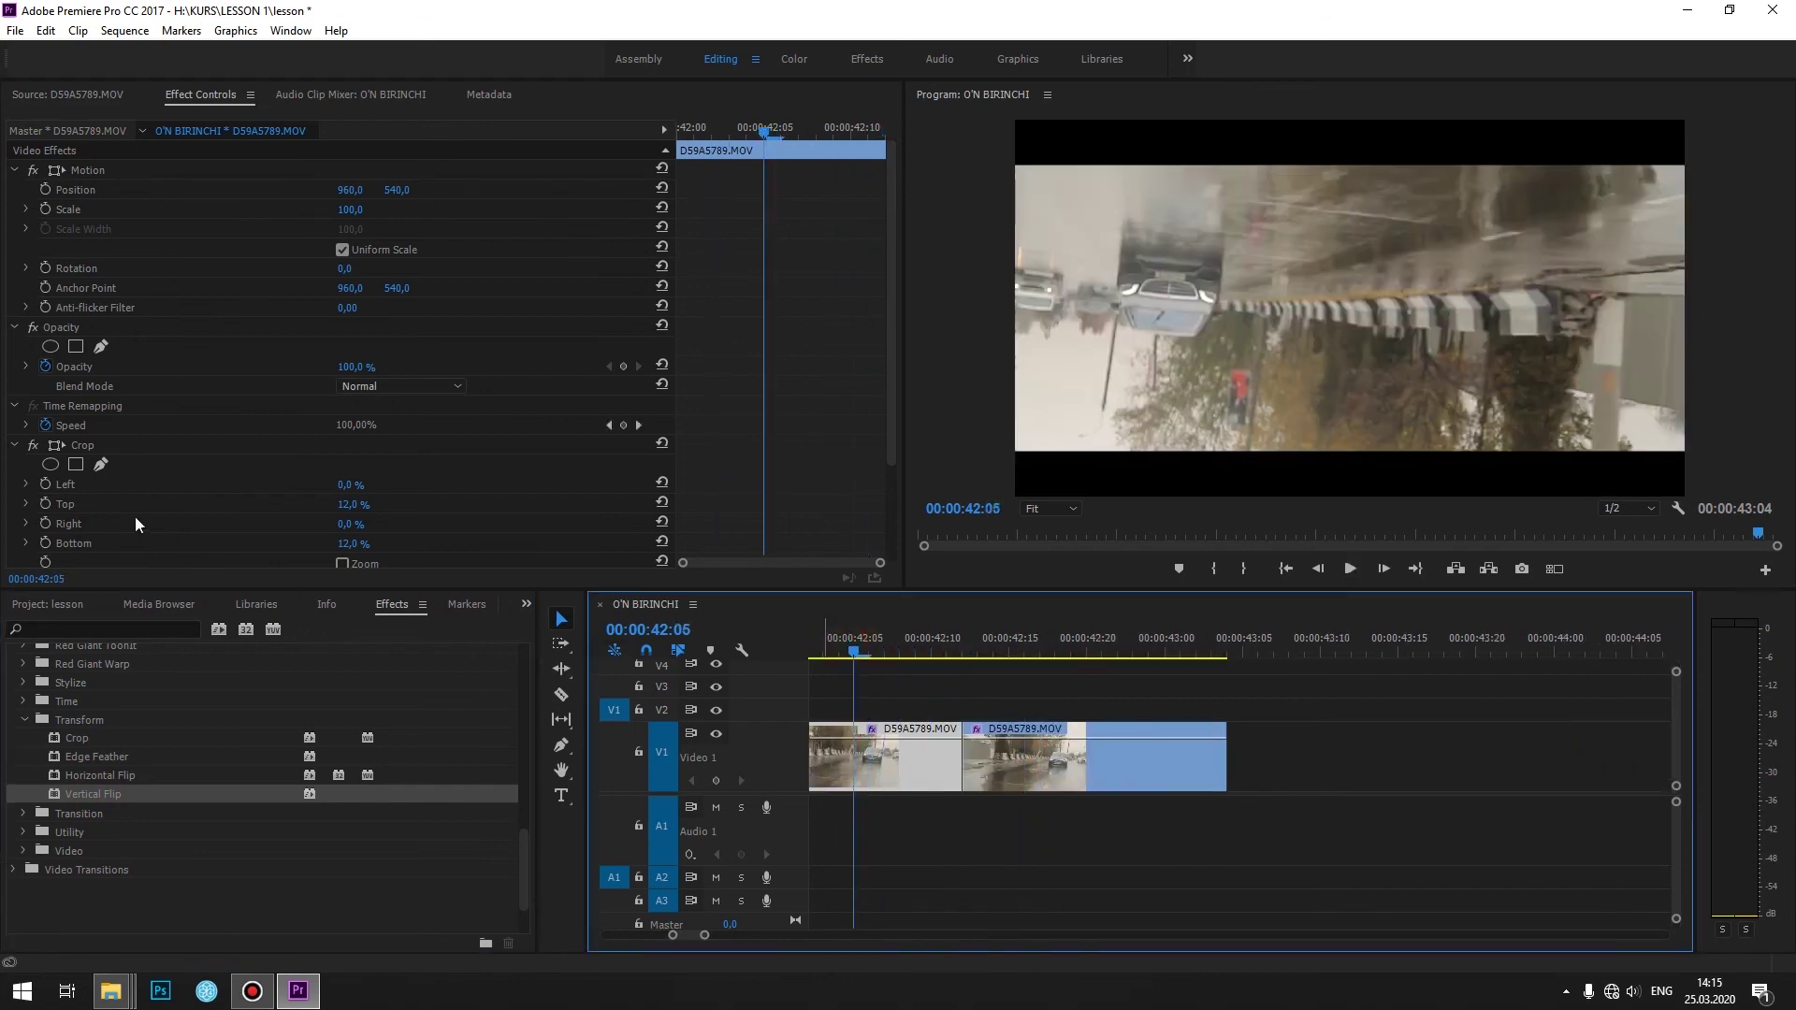
- Delete the Crop, Horizontal Flip and Vertical Flip effects from the clip
left_click(82, 445)
key("Delete")
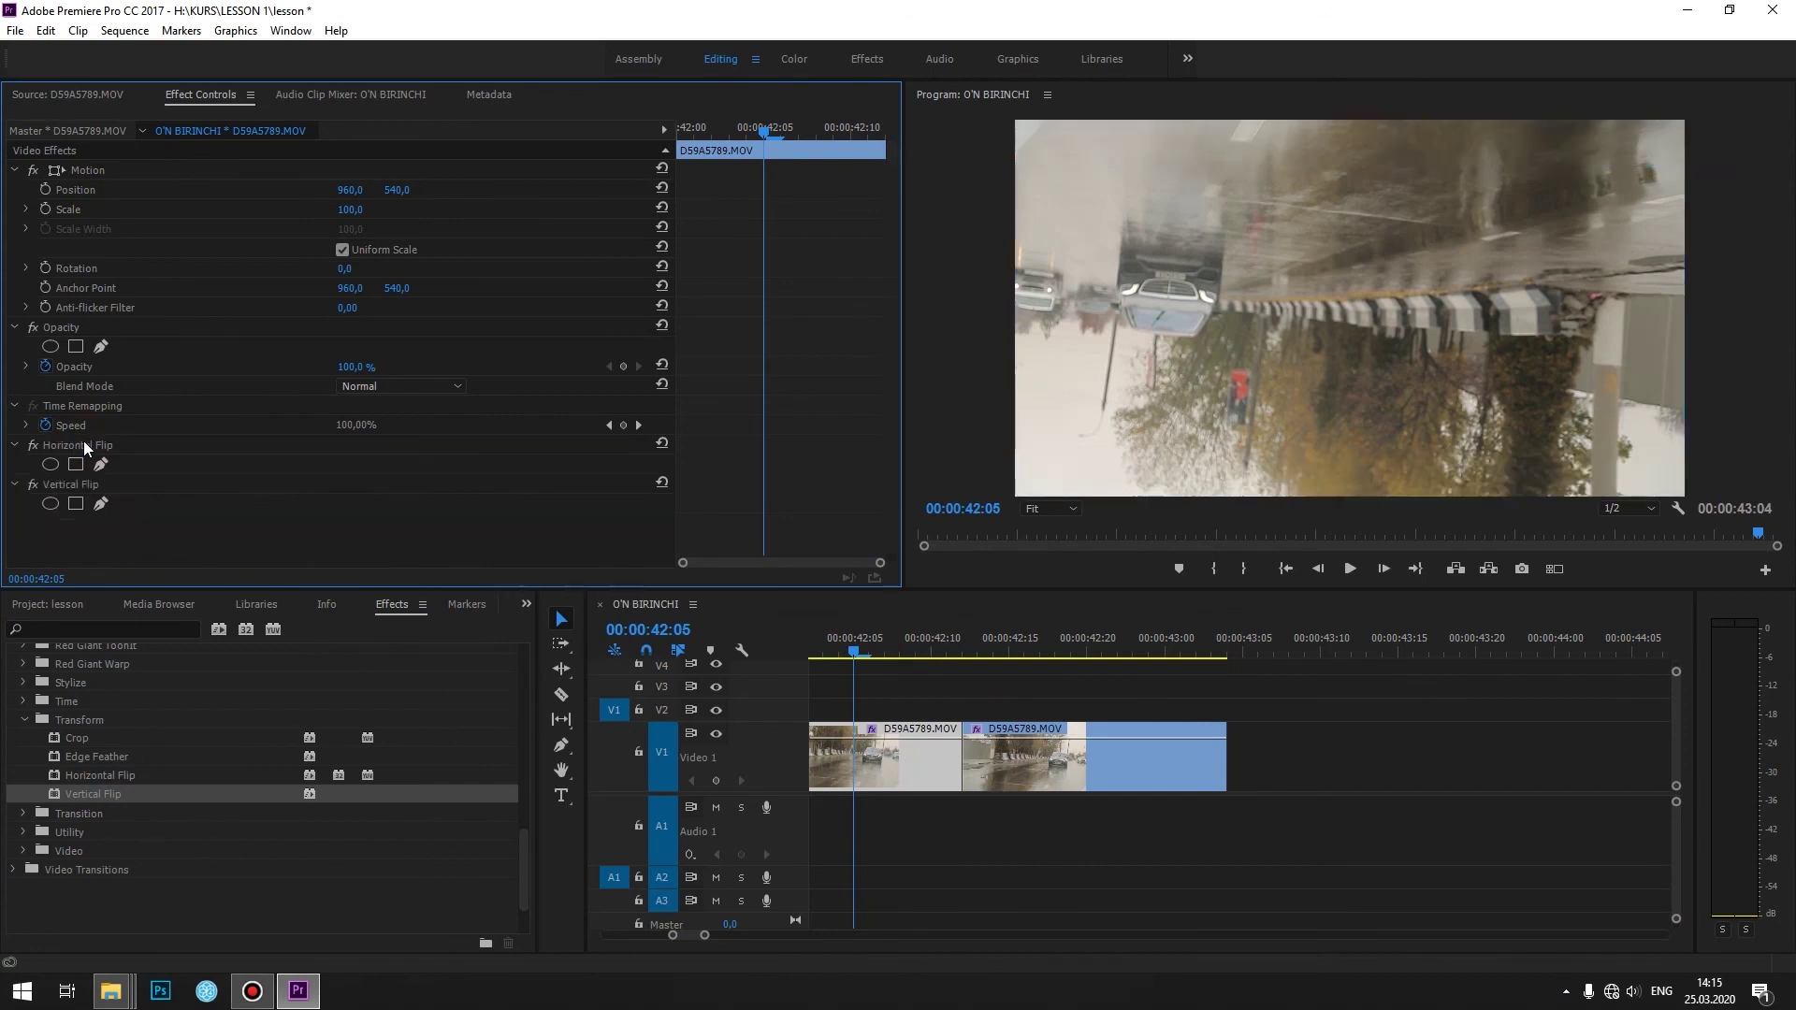
left_click(84, 447)
key("Delete")
left_click(84, 447)
key("Delete")
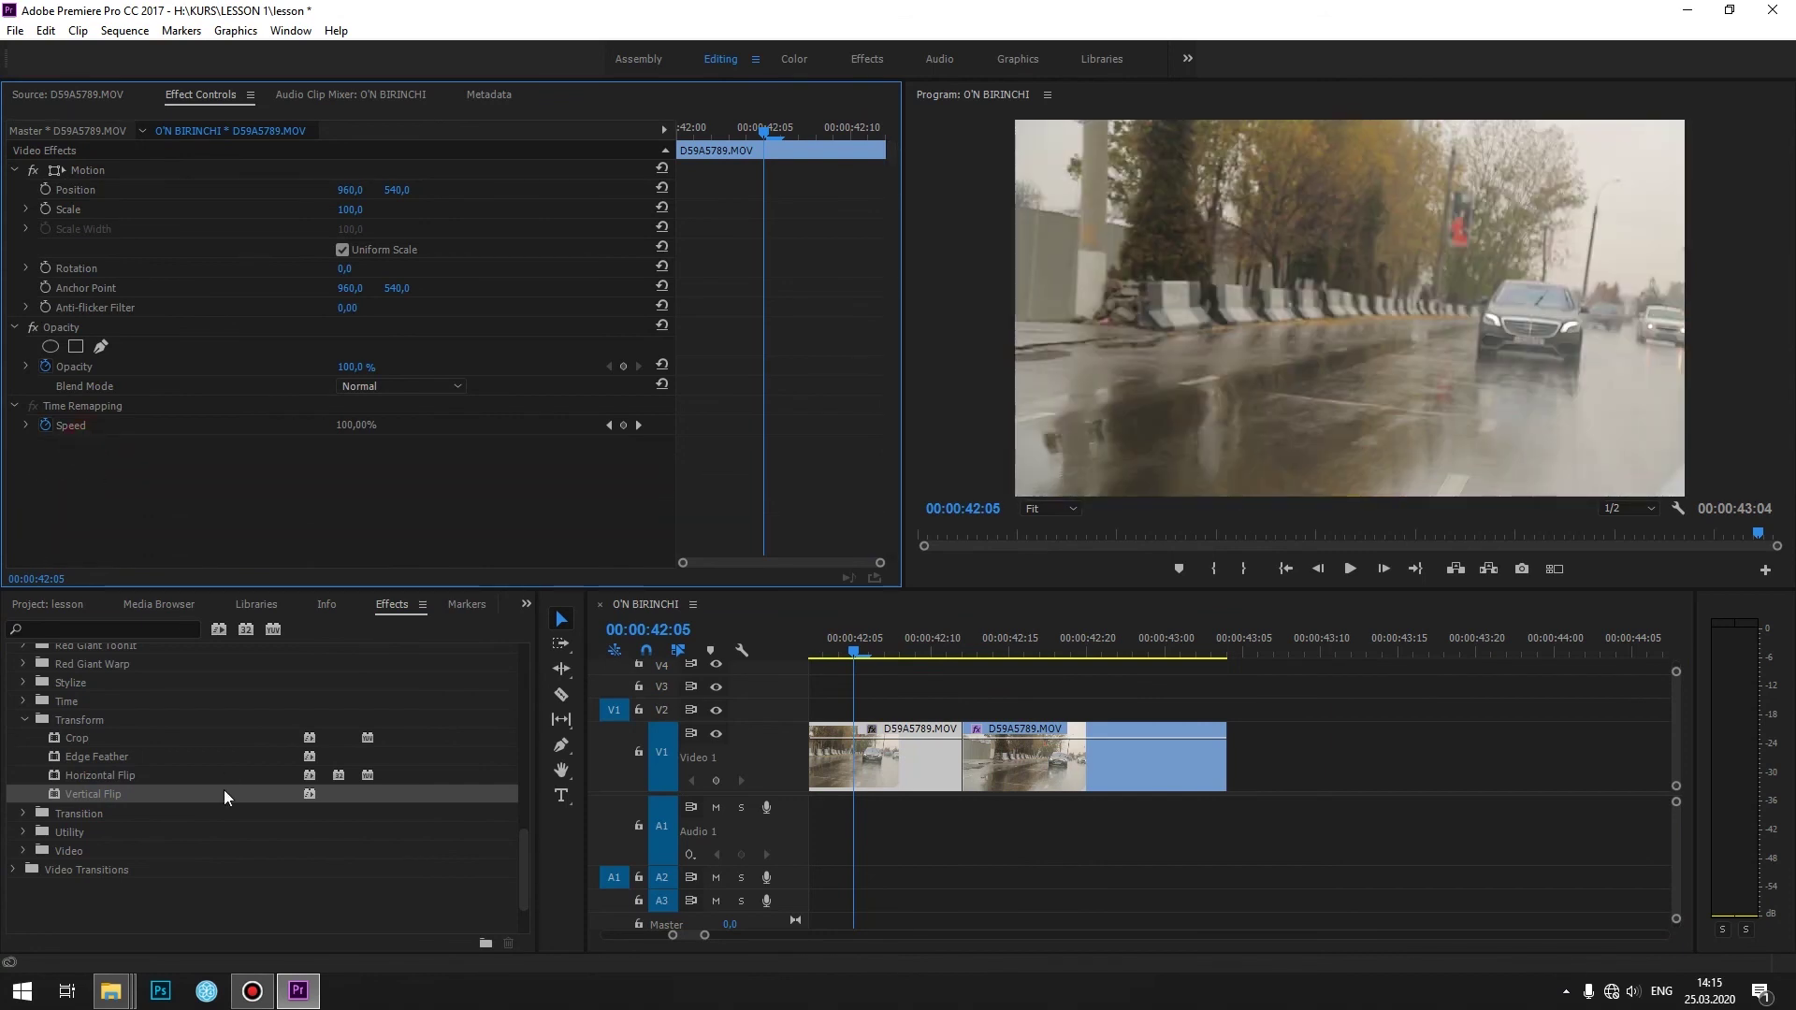
scroll(165, 755, "up", 5)
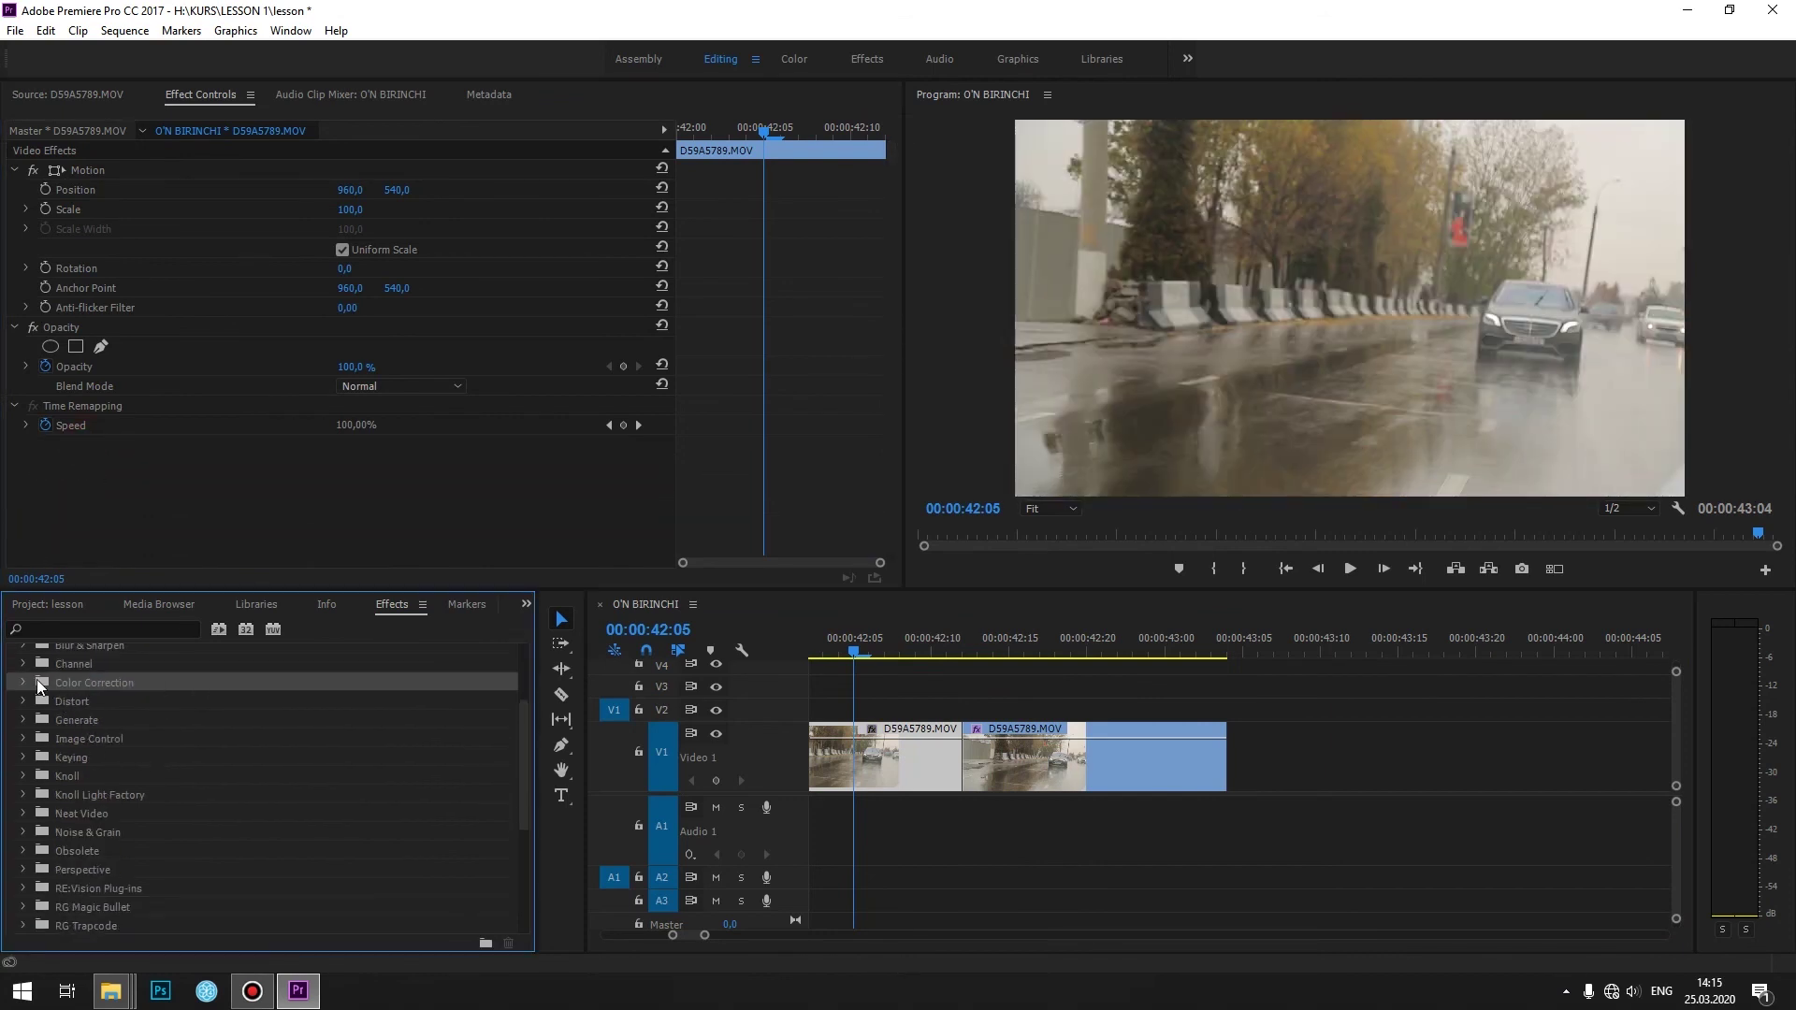